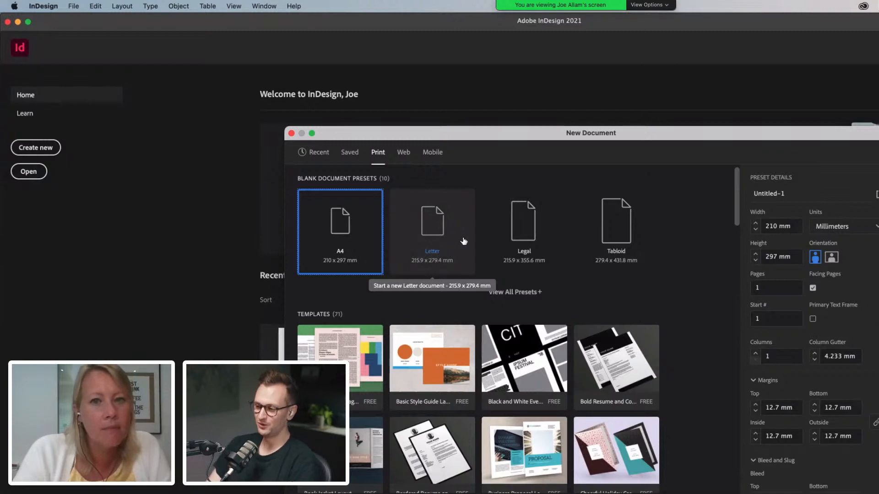
# - Expand the Print blank document presets to show every page size, including B5
pyautogui.scroll(-5, 694, 288)
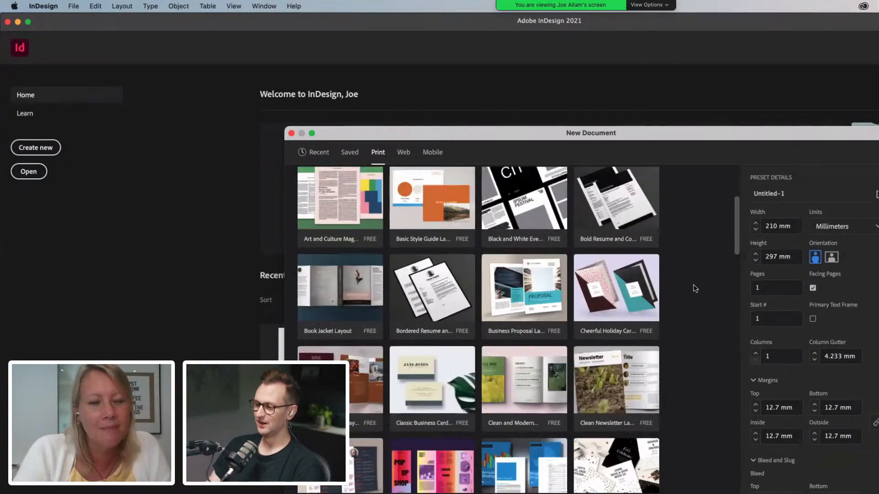
pyautogui.scroll(5, 694, 288)
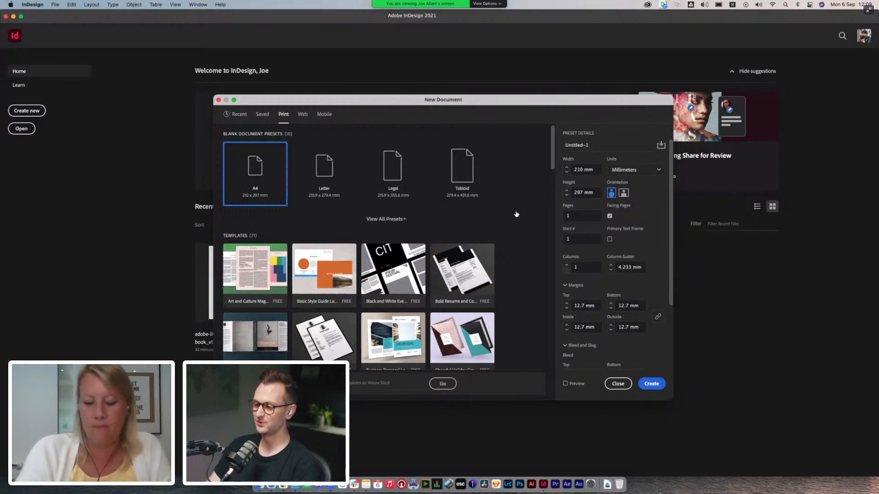
pyautogui.scroll(-5, 507, 211)
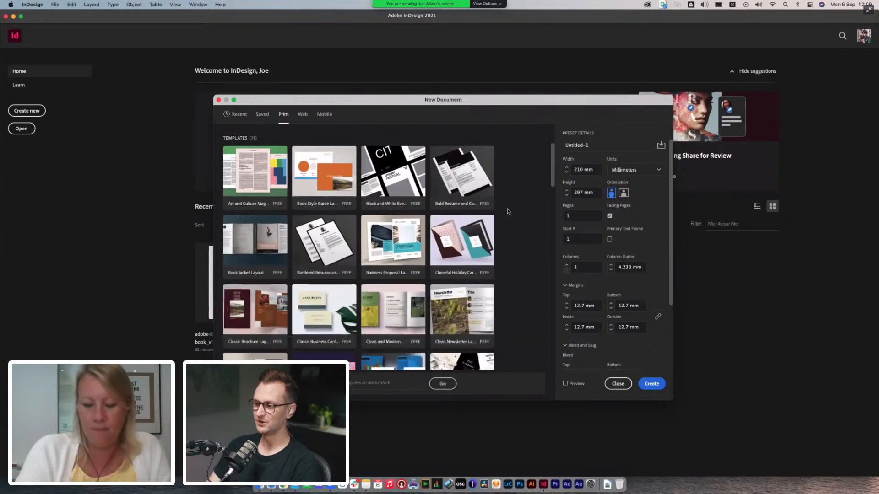
pyautogui.scroll(-6, 508, 211)
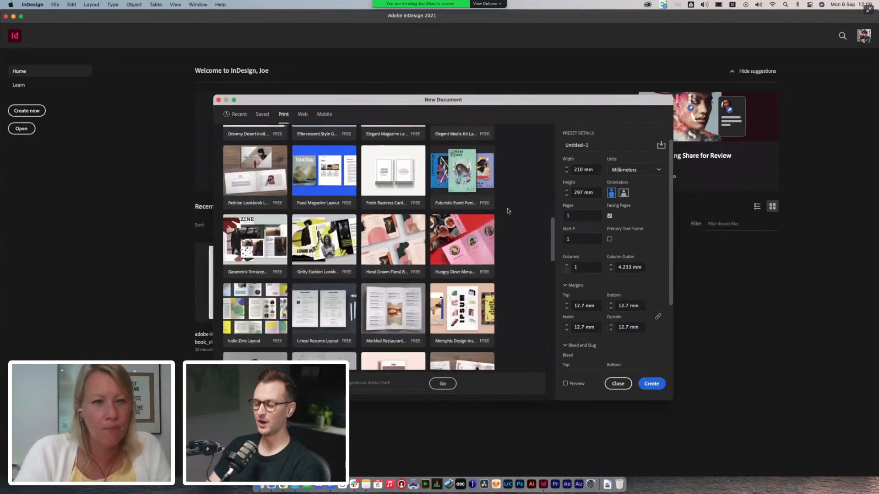
pyautogui.scroll(10, 508, 211)
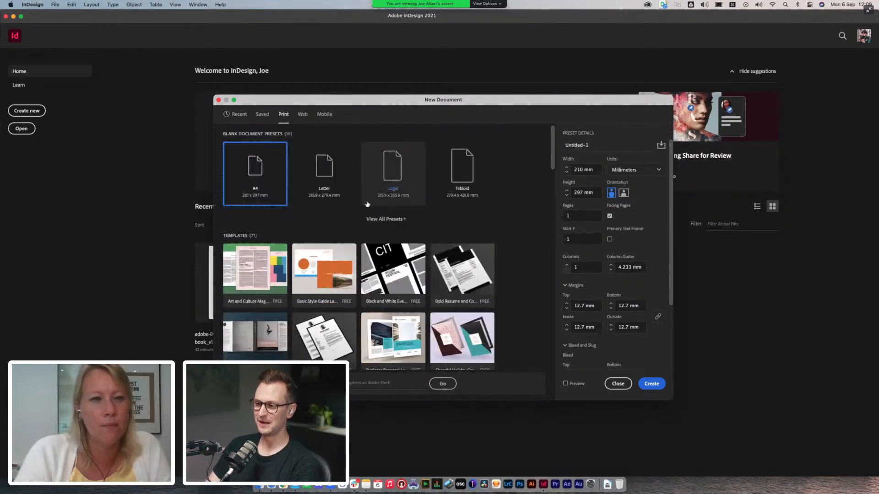
pyautogui.click(399, 220)
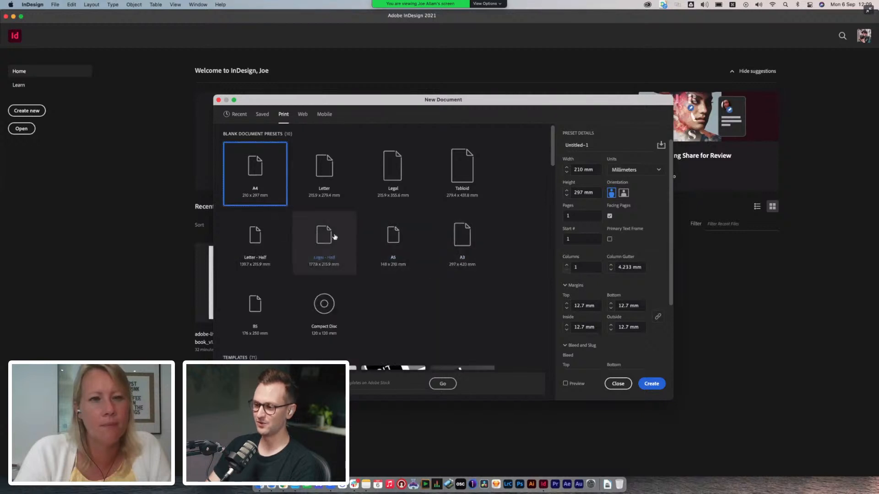
pyautogui.scroll(-2, 360, 237)
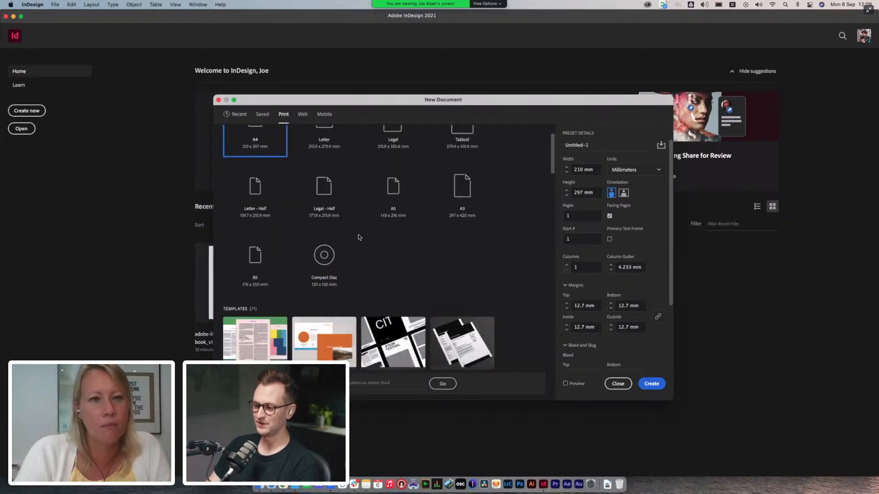
# - Choose the B5 page size preset (176 × 250 mm)
pyautogui.click(259, 259)
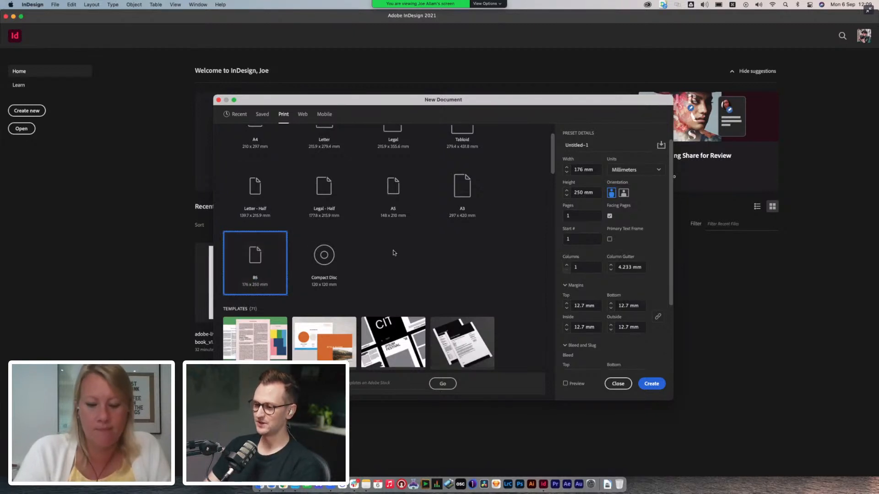
pyautogui.scroll(2, 435, 264)
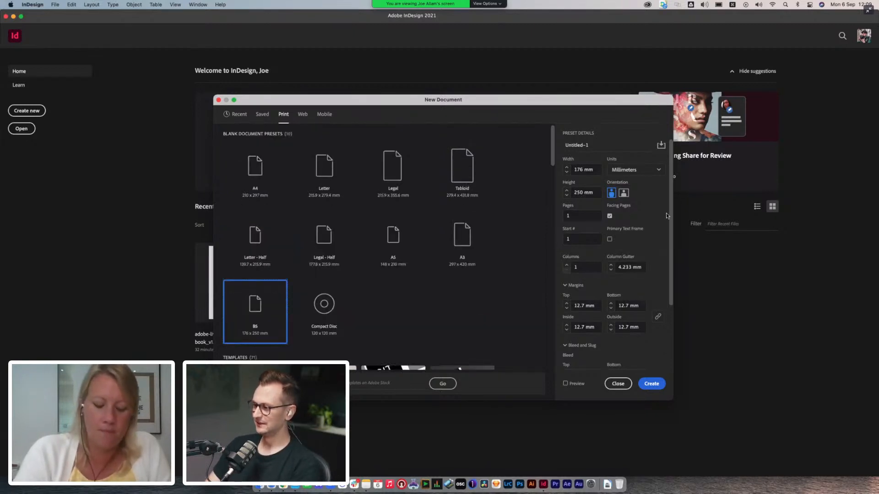
pyautogui.scroll(-1, 656, 217)
pyautogui.scroll(1, 657, 216)
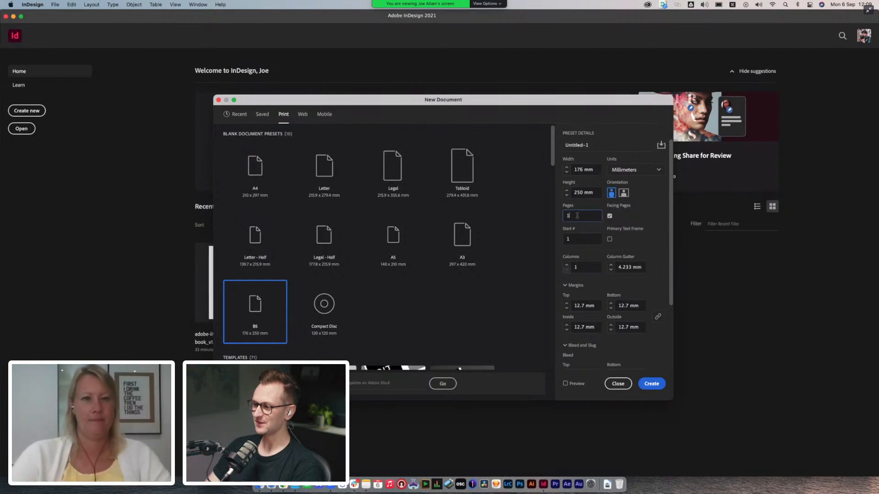
# - Set the document's page count to 12
pyautogui.doubleClick(578, 216)
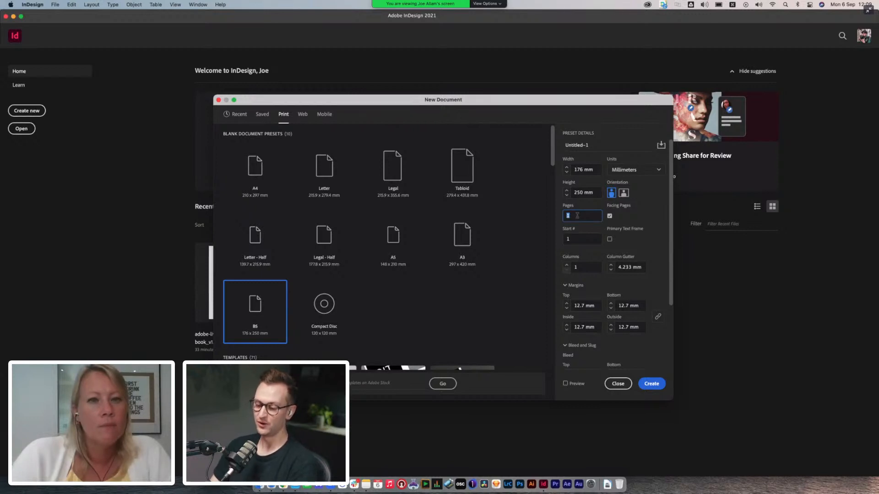
pyautogui.write('12')
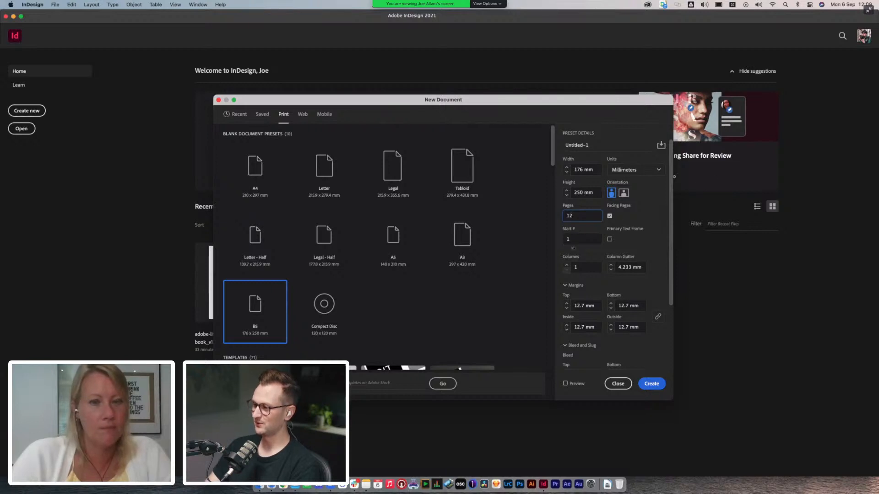
pyautogui.click(589, 239)
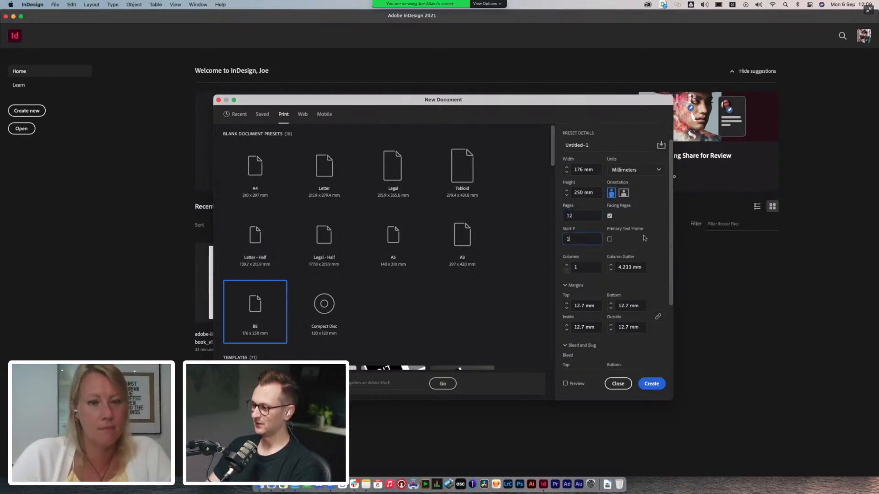
pyautogui.doubleClick(588, 266)
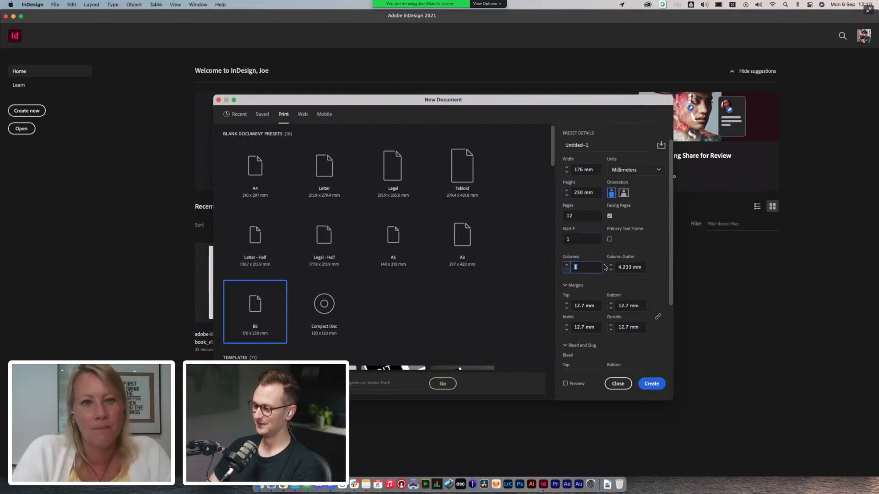
# - Set the layout to 12 columns with a 3 mm column gutter
pyautogui.write('12')
pyautogui.click(626, 267)
pyautogui.doubleClick(630, 267)
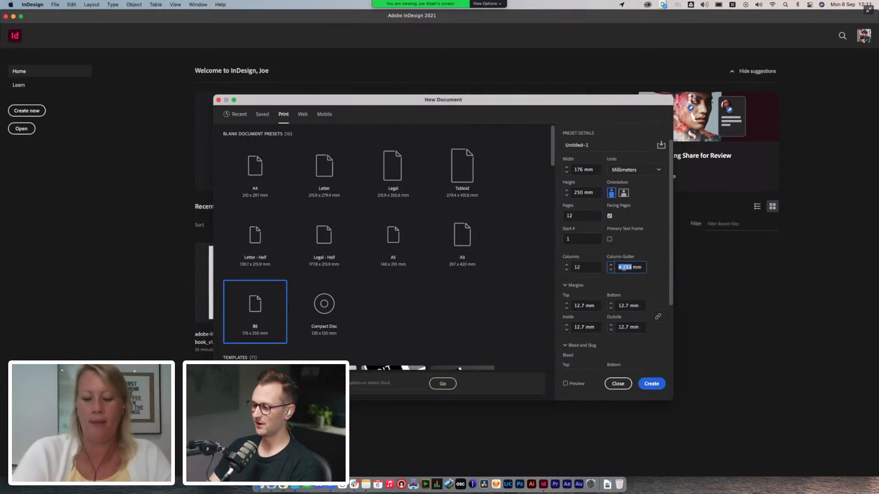
pyautogui.write('3')
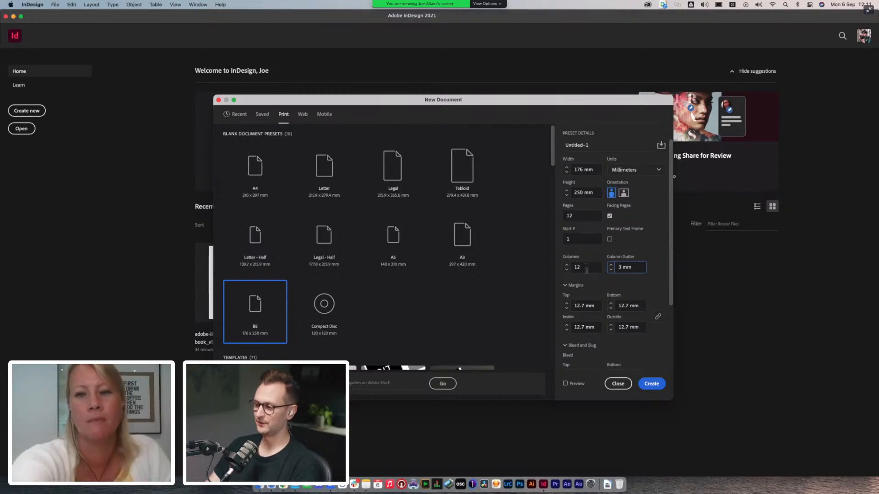
pyautogui.click(583, 306)
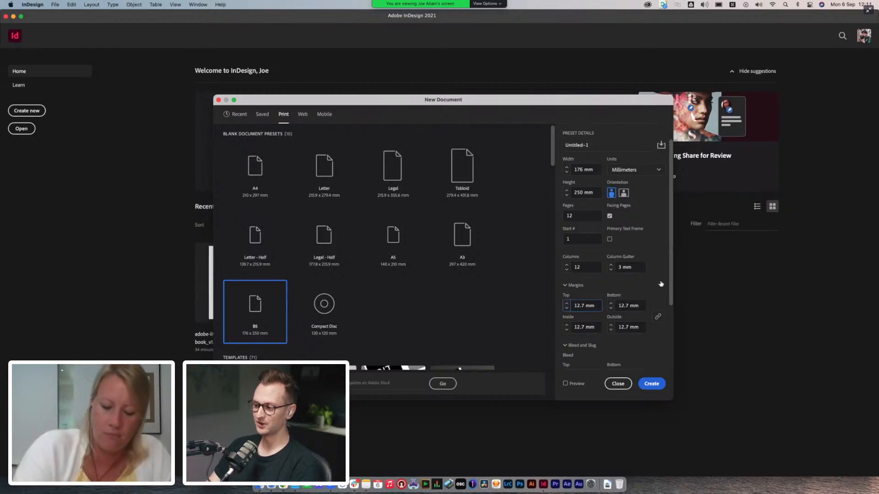
# - Turn on Preview in the New Document dialog
pyautogui.scroll(-2, 655, 283)
pyautogui.scroll(-1, 655, 252)
pyautogui.scroll(1, 655, 252)
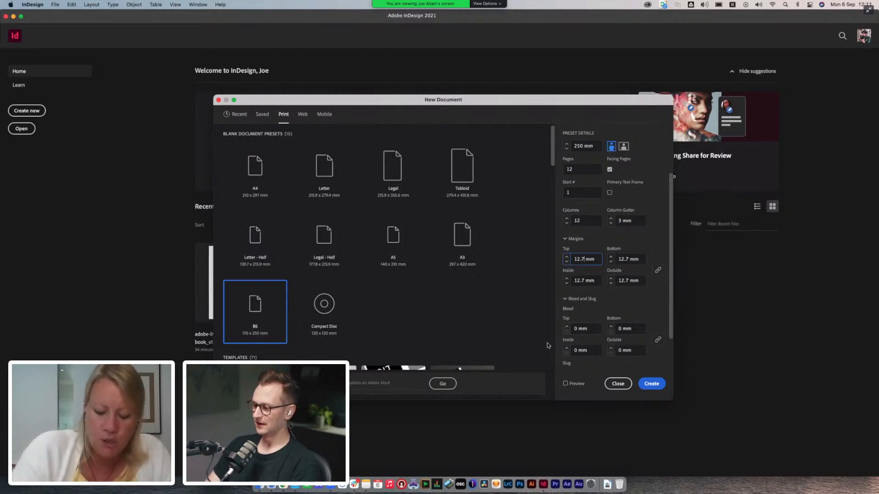
pyautogui.click(565, 384)
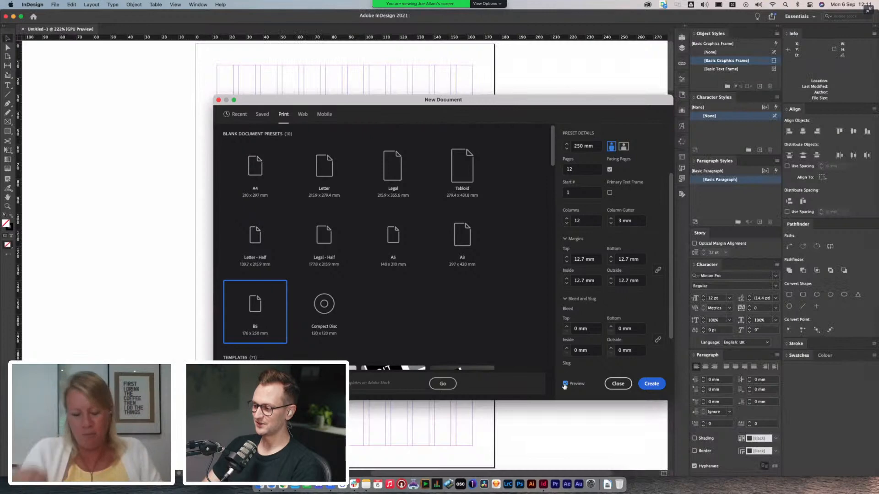
# - Move and resize the New Document dialog to reveal the 12-column B5 page preview
pyautogui.moveTo(397, 99); pyautogui.dragTo(579, 84)
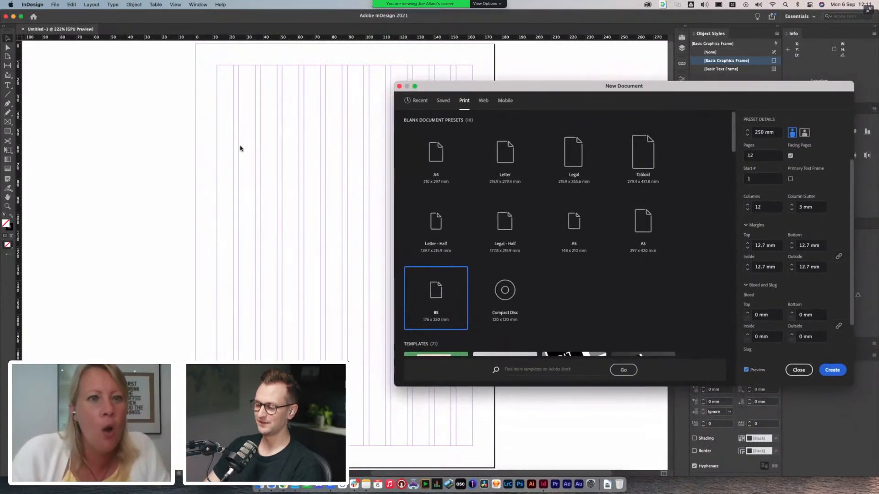
pyautogui.moveTo(688, 84); pyautogui.dragTo(567, 93)
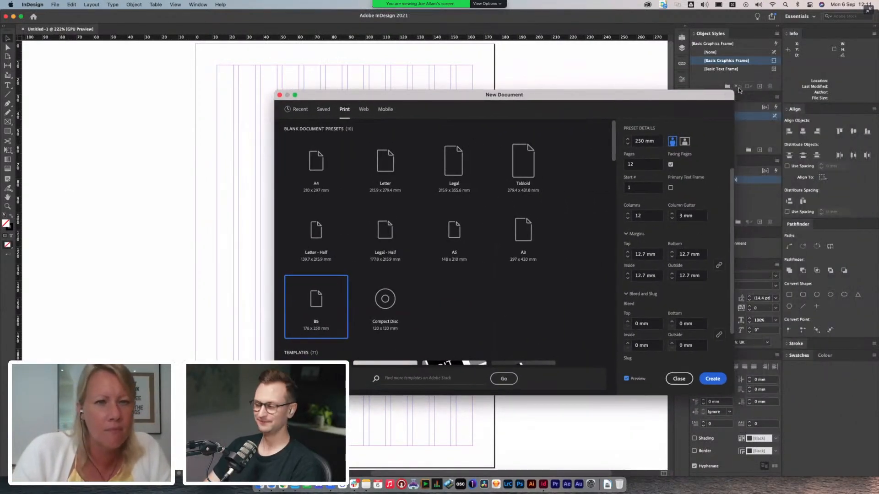
pyautogui.moveTo(734, 91); pyautogui.dragTo(684, 144)
pyautogui.moveTo(613, 145); pyautogui.dragTo(653, 95)
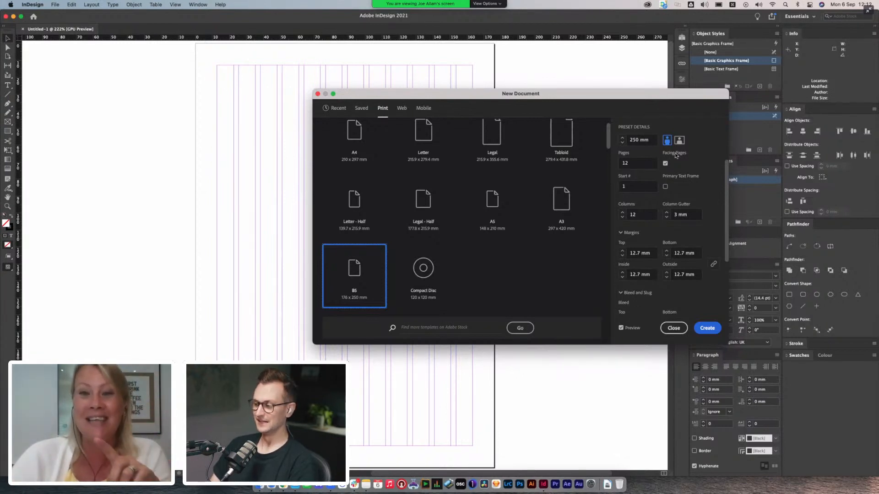
pyautogui.moveTo(672, 94); pyautogui.dragTo(633, 94)
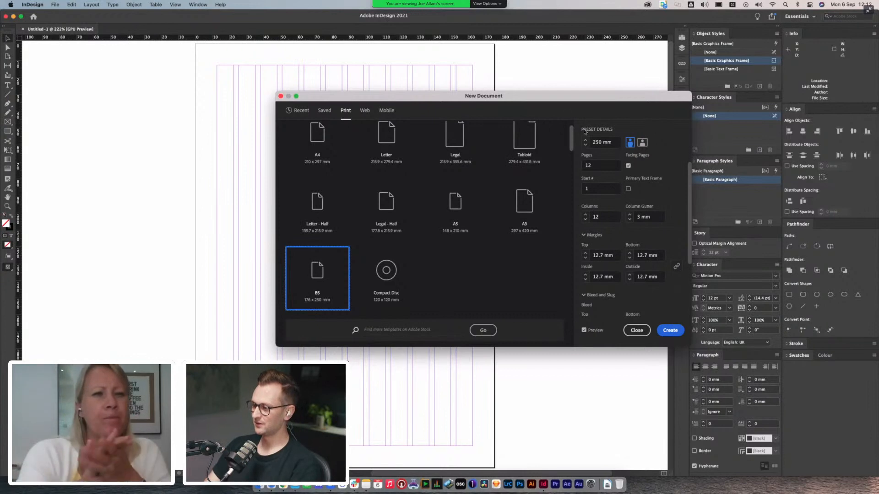
pyautogui.moveTo(557, 102); pyautogui.dragTo(666, 115)
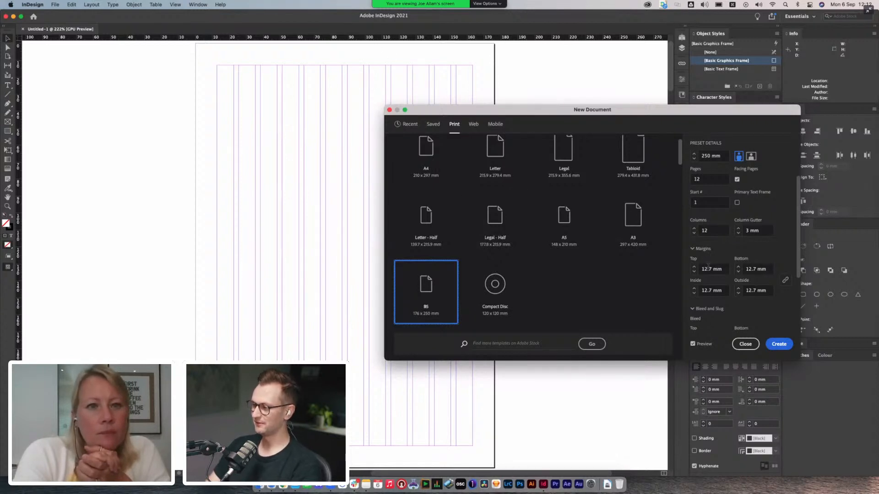
# - Set the top margin to 18 mm, with bottom, inside and outside margins at 24 mm
pyautogui.doubleClick(705, 269)
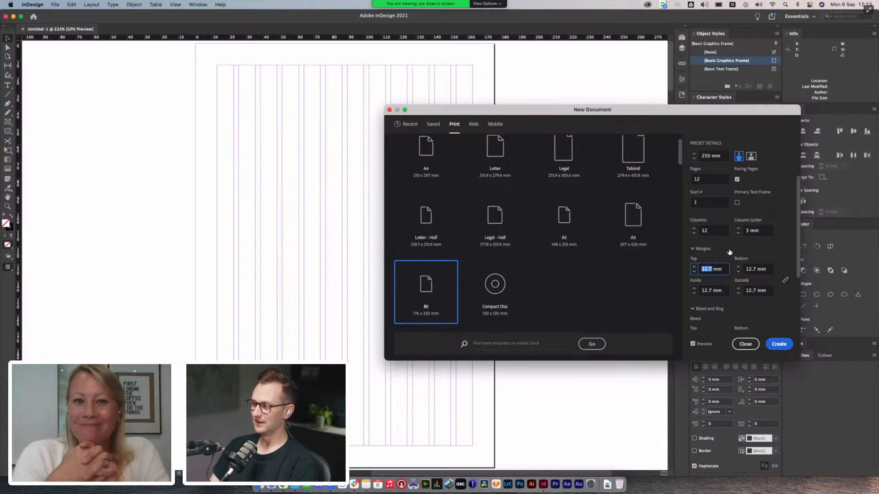
pyautogui.moveTo(667, 111); pyautogui.dragTo(630, 105)
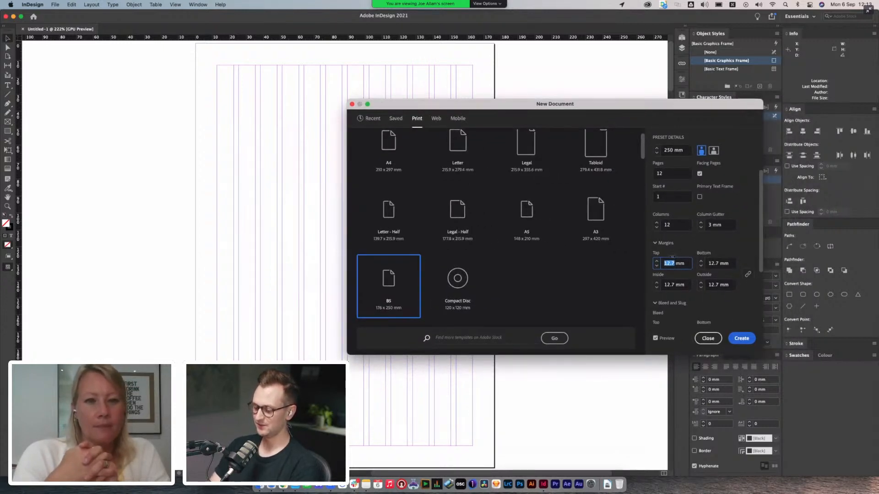
pyautogui.write('18')
pyautogui.press('Tab')
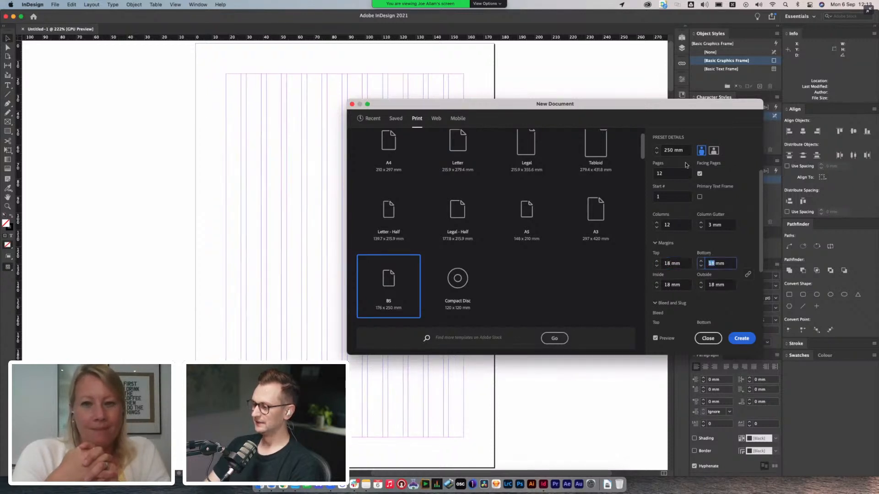
pyautogui.moveTo(642, 107); pyautogui.dragTo(643, 114)
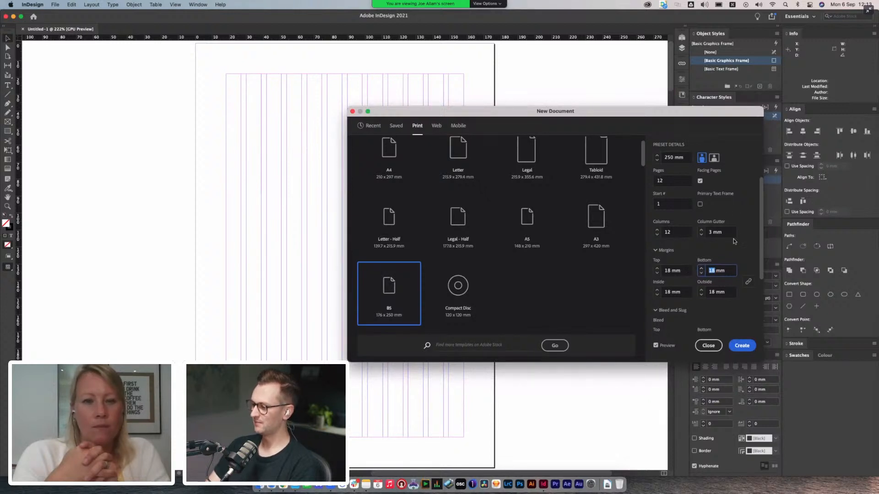
pyautogui.click(747, 281)
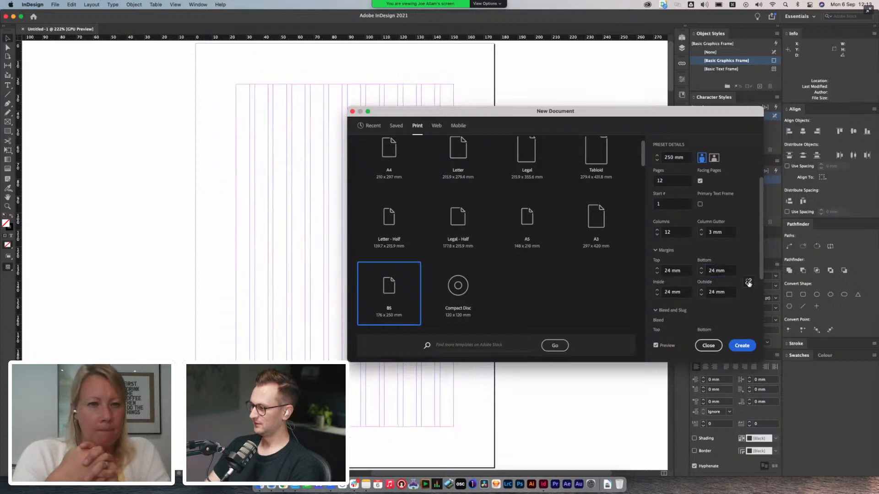
pyautogui.doubleClick(666, 270)
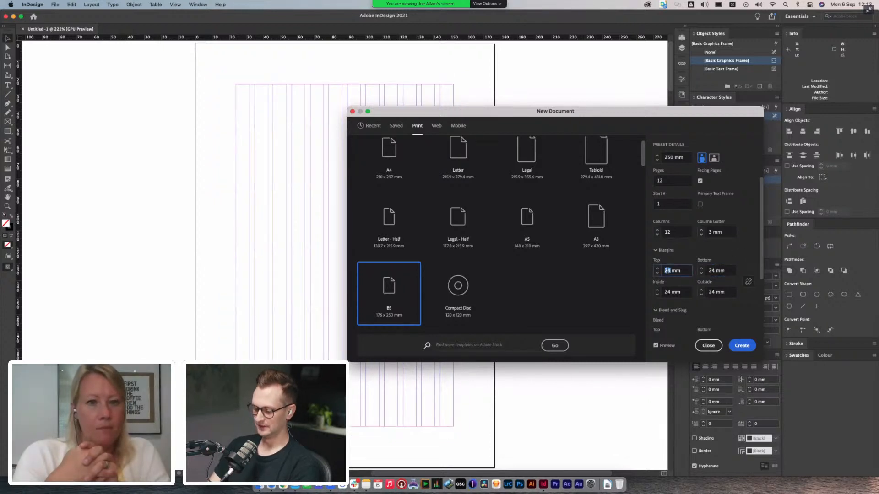
pyautogui.click(752, 259)
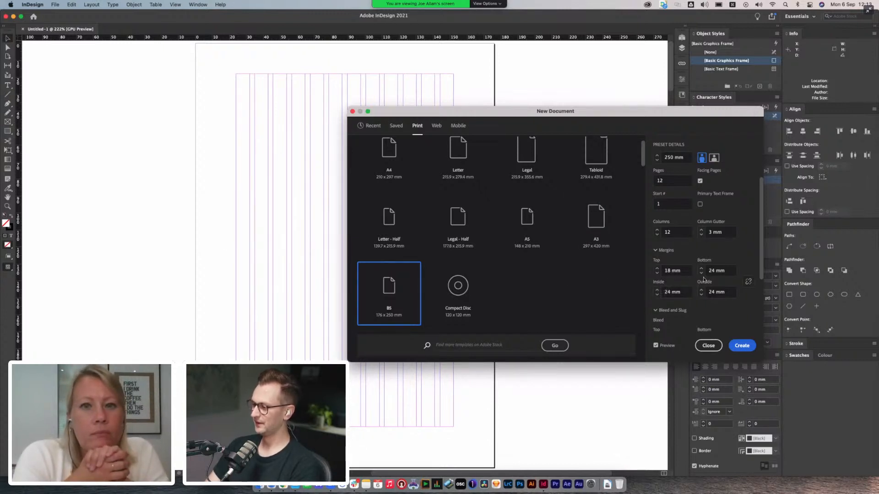
# - Set the bottom margin to 36 mm
pyautogui.scroll(-2, 711, 270)
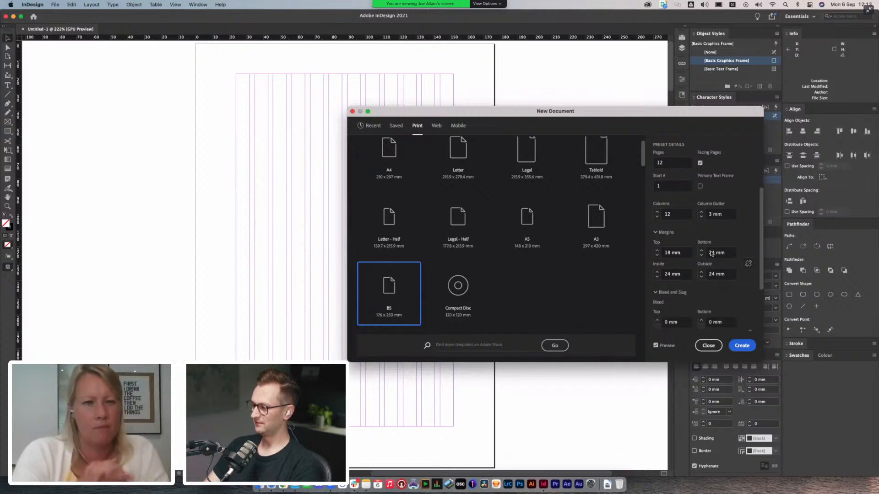
pyautogui.doubleClick(710, 252)
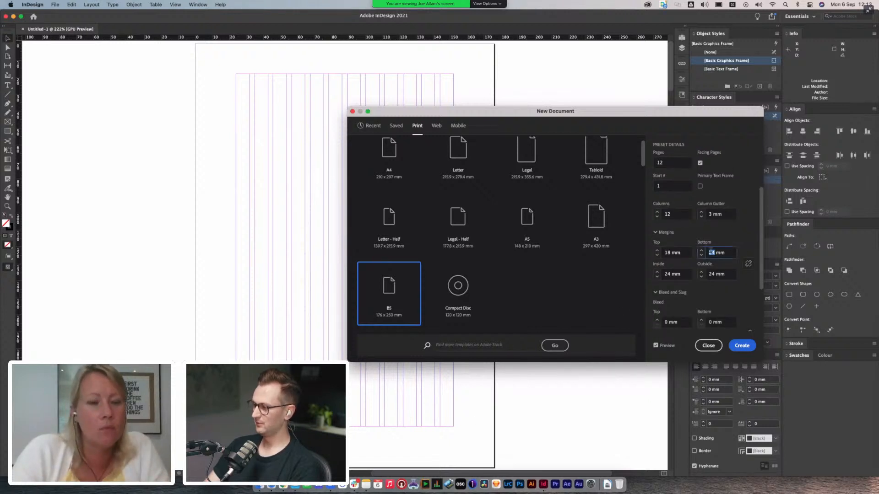
pyautogui.write('35')
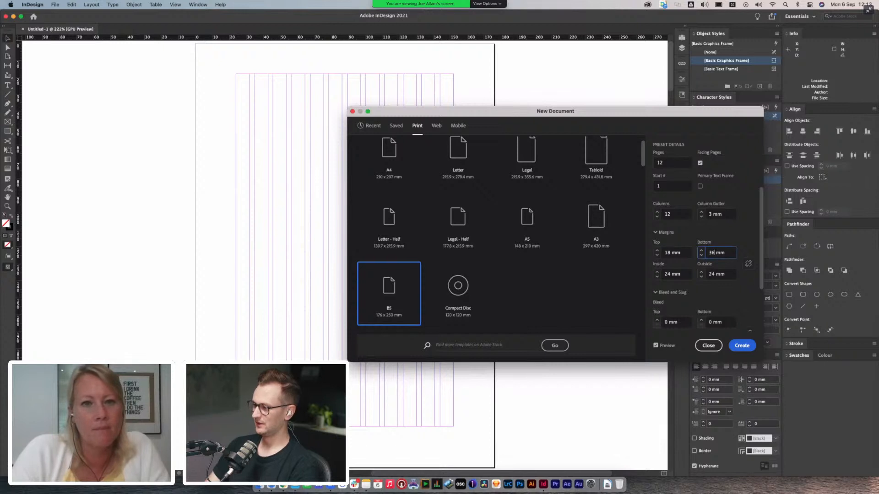
pyautogui.click(670, 274)
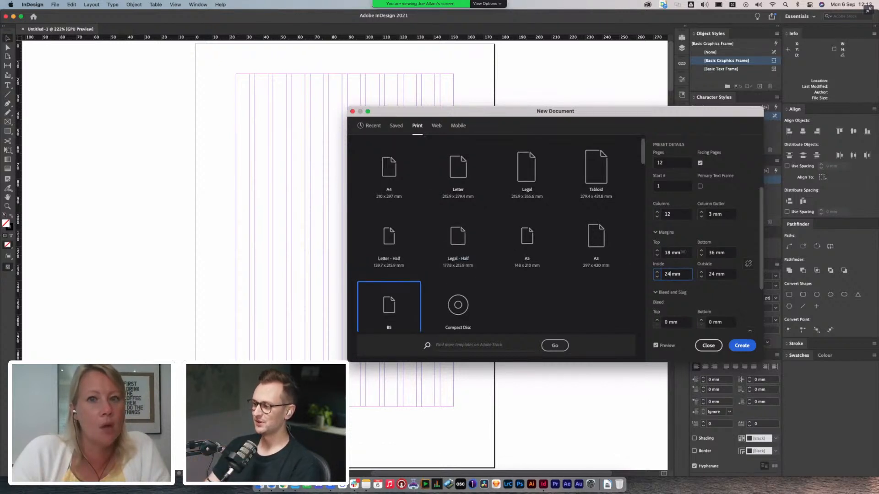
# - Set the inside margin to 18 mm and the outside margin to 12 mm
pyautogui.scroll(-7, 458, 265)
pyautogui.scroll(5, 426, 278)
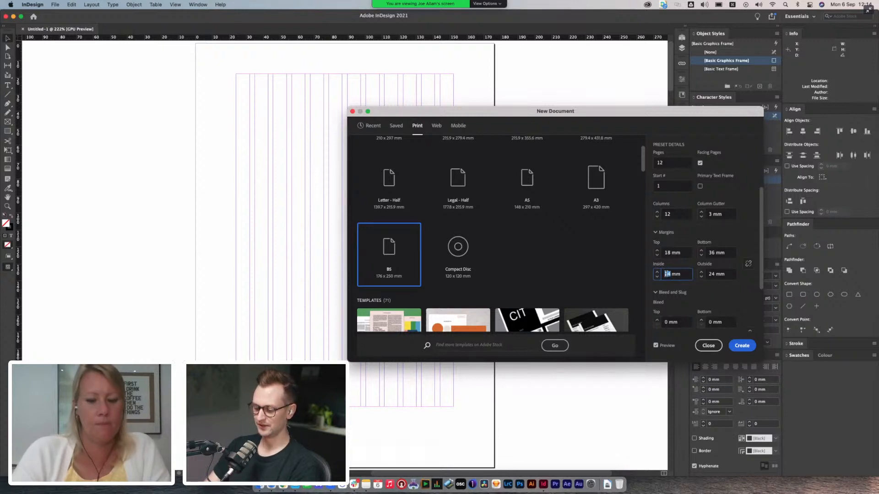
pyautogui.write('18')
pyautogui.press('Tab')
pyautogui.write('12')
pyautogui.click(730, 253)
# - Change the inside margin to 24 mm, shifting the dialog to check the page preview
pyautogui.moveTo(487, 128); pyautogui.dragTo(668, 146)
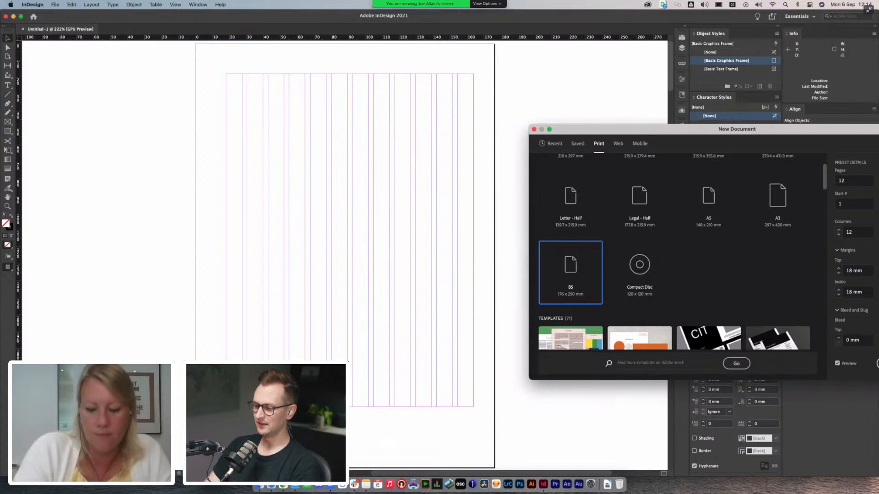
pyautogui.moveTo(622, 134); pyautogui.dragTo(441, 127)
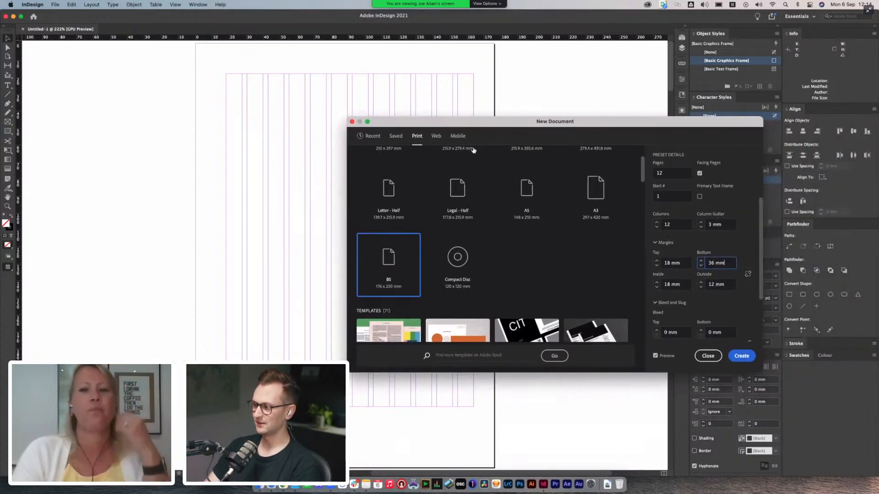
pyautogui.doubleClick(671, 285)
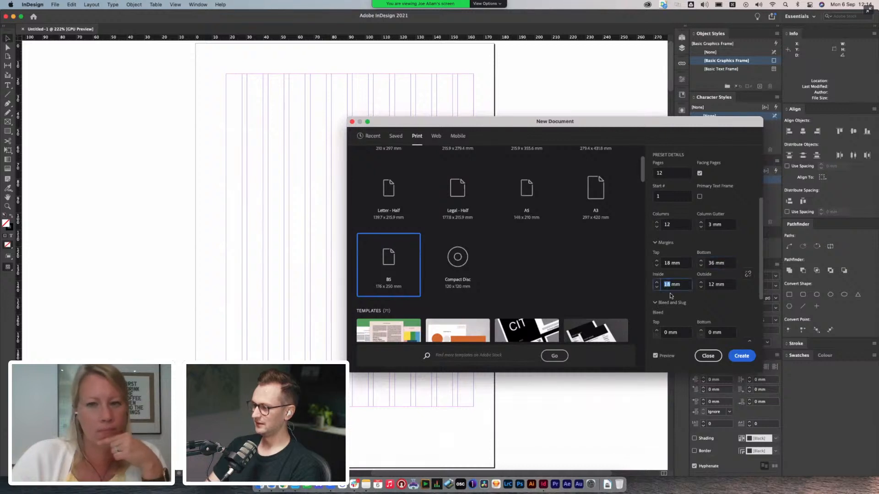
pyautogui.write('24')
pyautogui.click(733, 287)
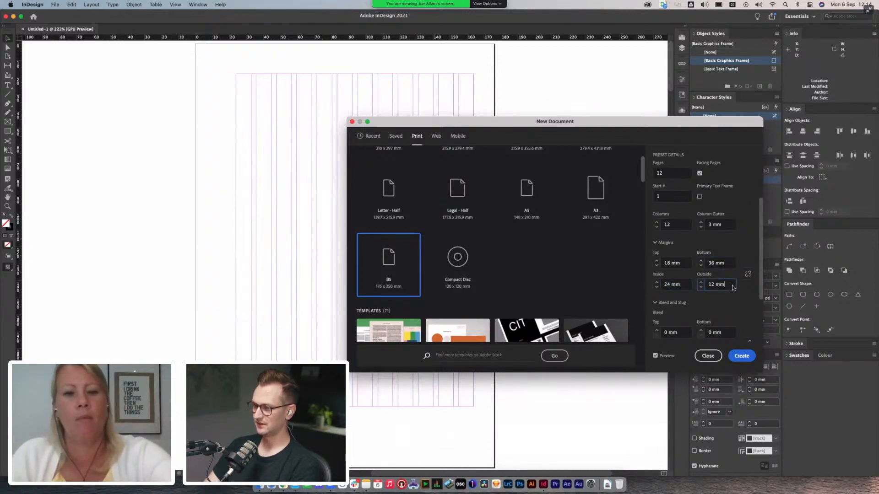
pyautogui.moveTo(505, 123); pyautogui.dragTo(565, 129)
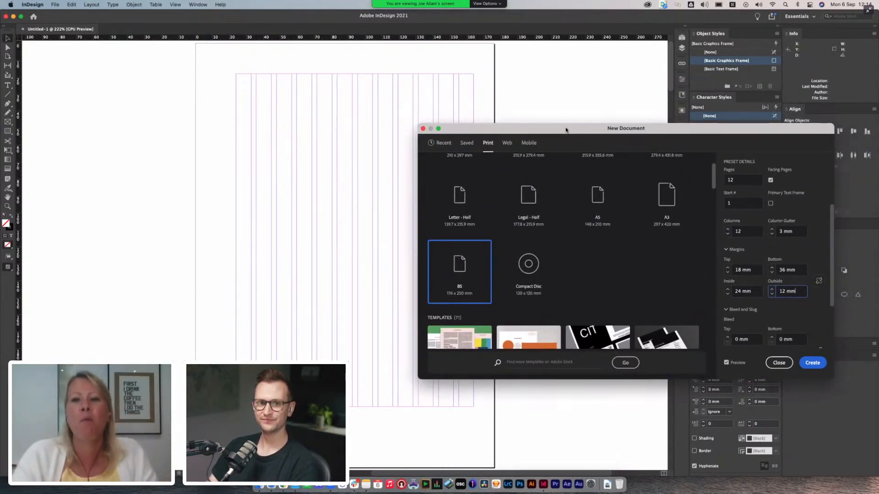
pyautogui.moveTo(567, 130); pyautogui.dragTo(433, 111)
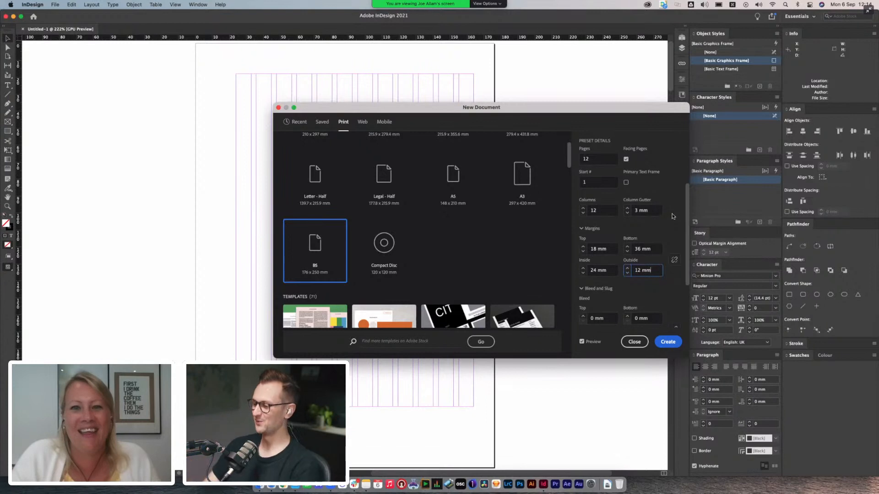
pyautogui.moveTo(606, 110); pyautogui.dragTo(643, 110)
# - Raise the linked bleed to 3 mm on top, bottom, inside and outside
pyautogui.scroll(-3, 709, 243)
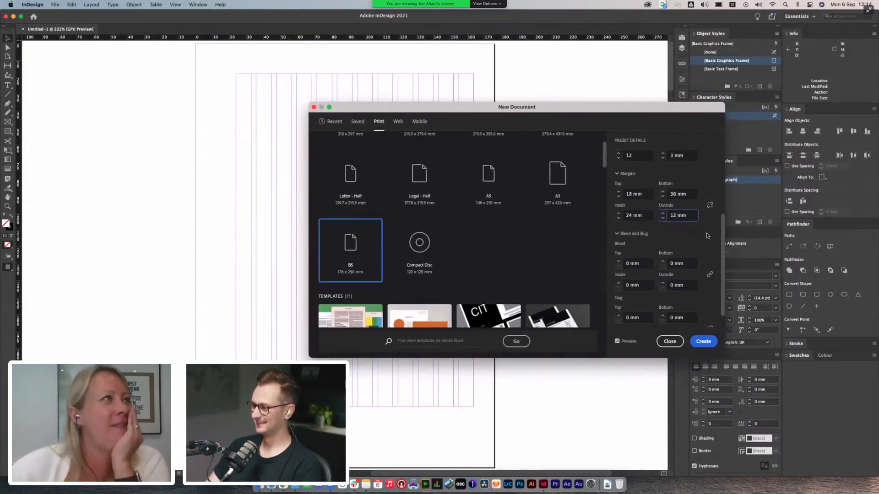
pyautogui.click(619, 262)
pyautogui.click(618, 262)
pyautogui.click(619, 262)
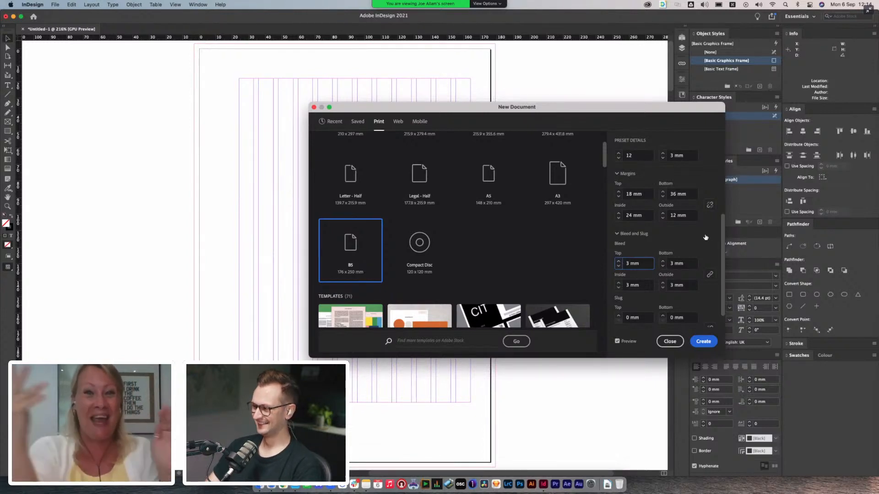
pyautogui.scroll(-1, 704, 237)
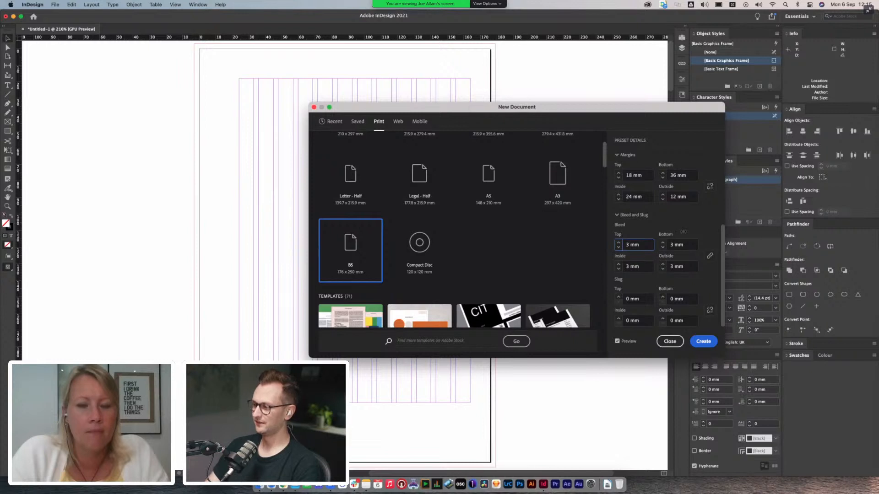
pyautogui.click(686, 246)
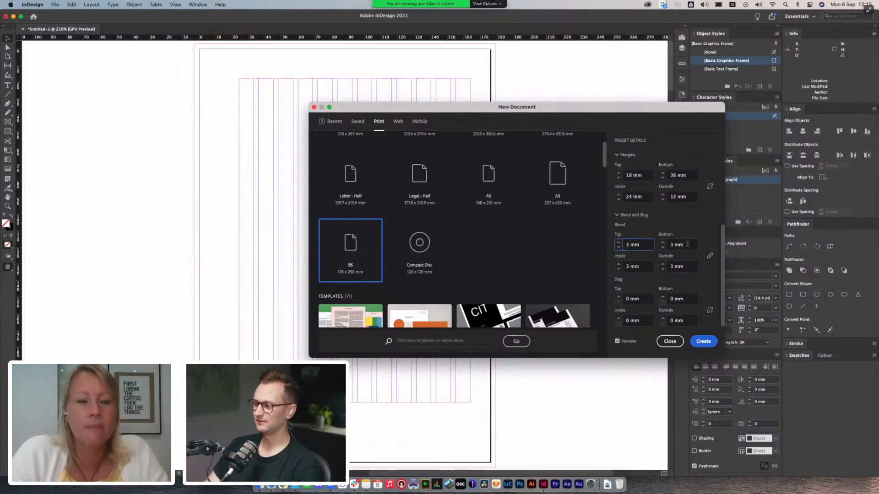
pyautogui.click(642, 266)
pyautogui.moveTo(660, 105); pyautogui.dragTo(655, 87)
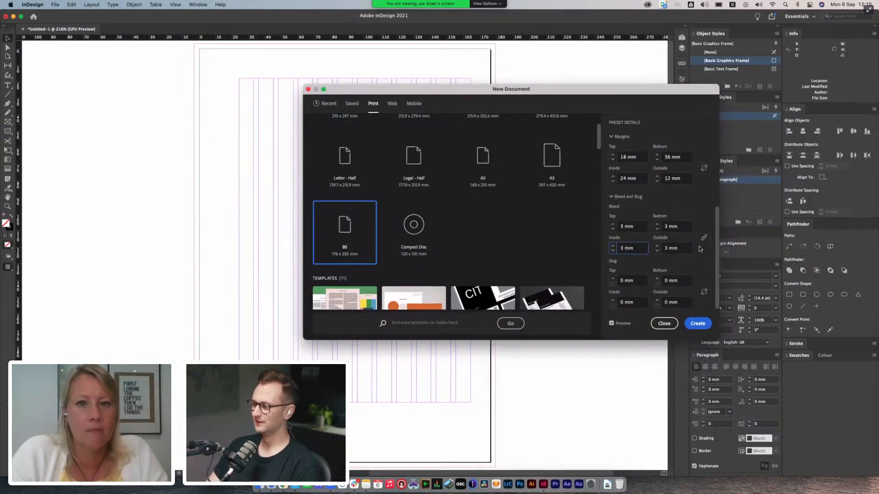
pyautogui.click(703, 257)
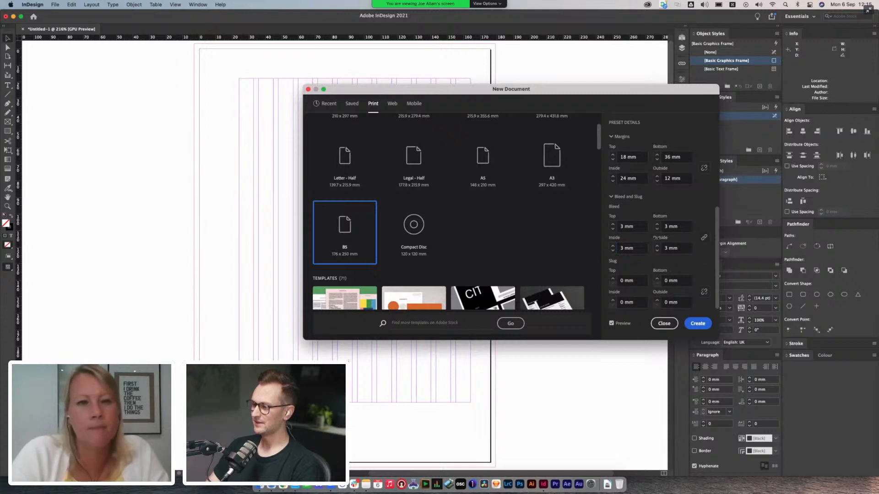
pyautogui.moveTo(445, 110); pyautogui.dragTo(658, 127)
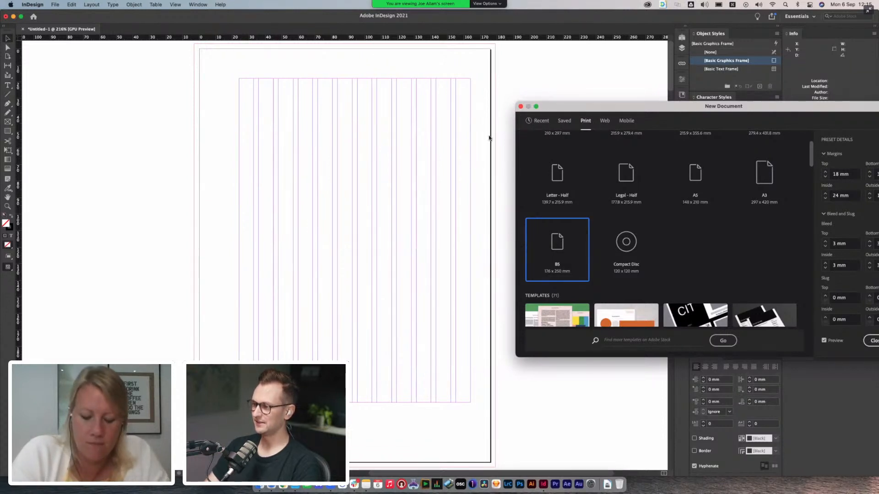
# - Drag the New Document dialog back into full view and select the Slug Inside field
pyautogui.moveTo(627, 102); pyautogui.dragTo(508, 93)
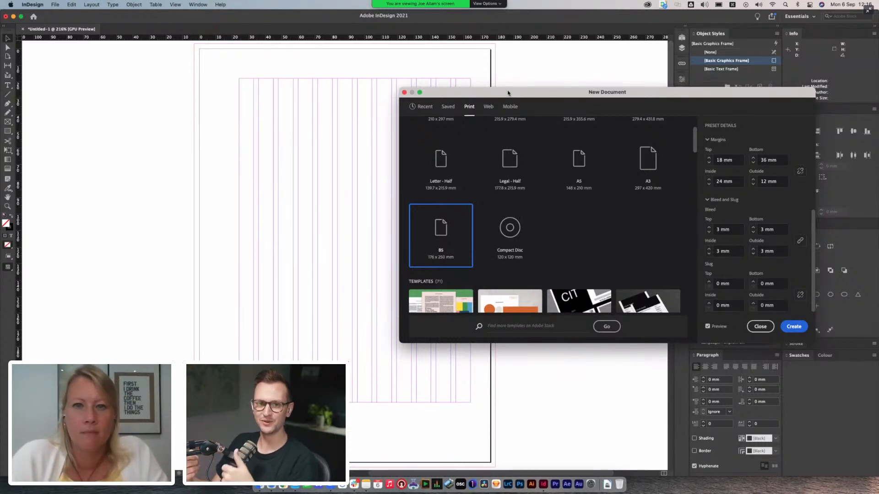
pyautogui.moveTo(507, 93); pyautogui.dragTo(399, 109)
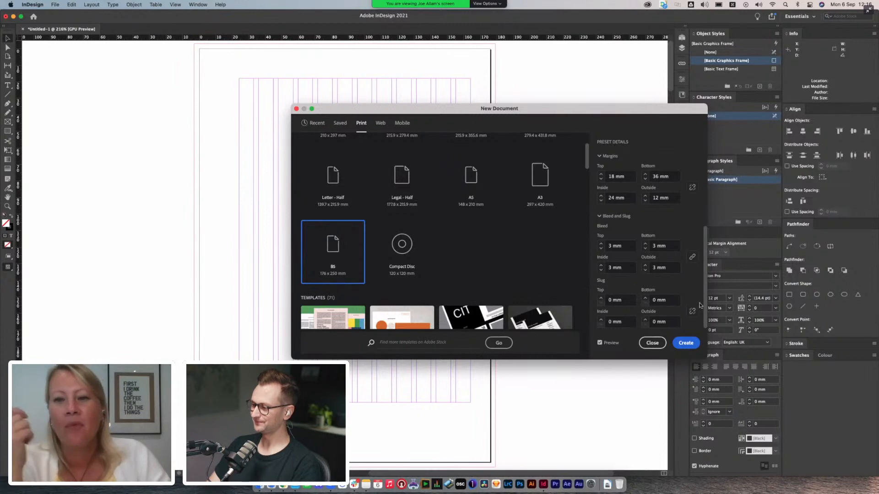
pyautogui.click(629, 322)
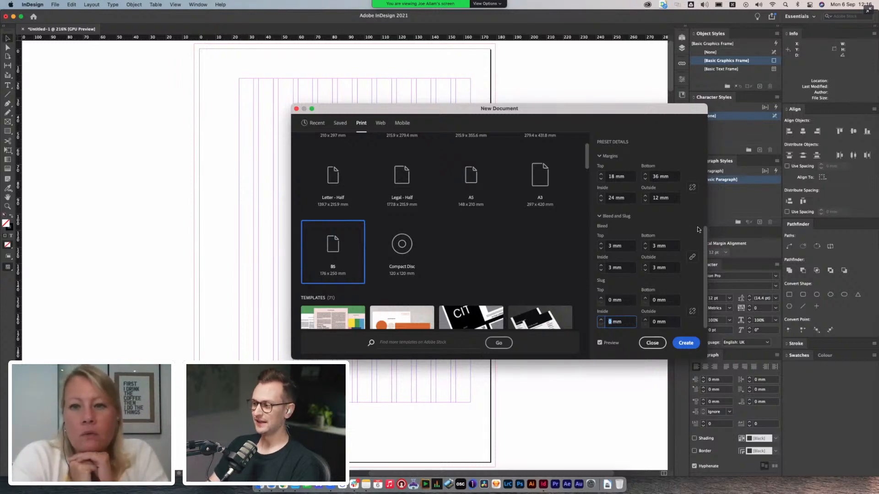
pyautogui.scroll(3, 698, 228)
pyautogui.scroll(-3, 698, 229)
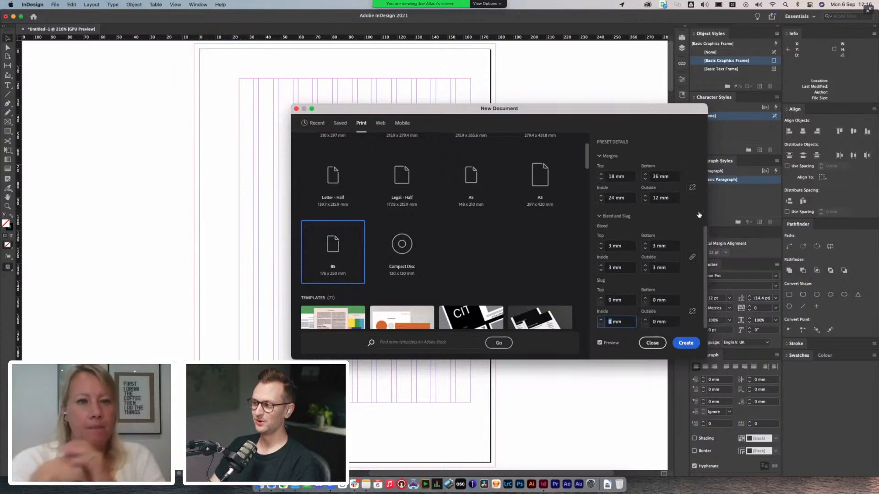
pyautogui.doubleClick(611, 198)
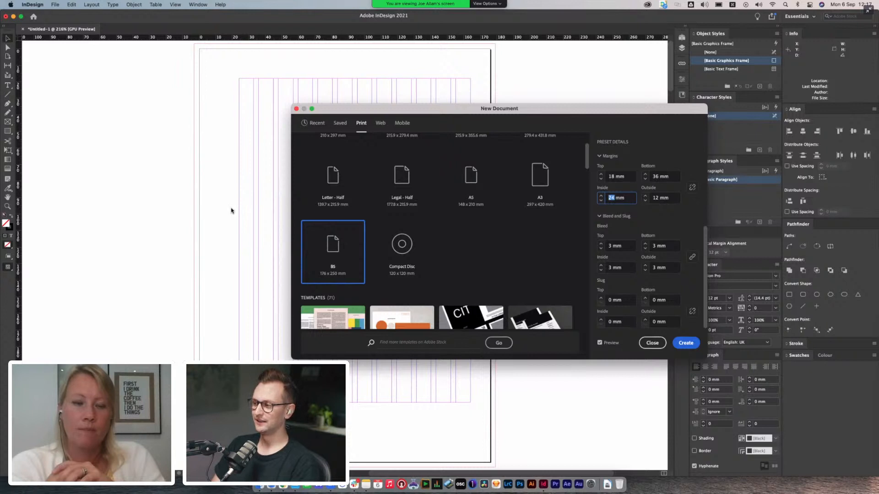
pyautogui.moveTo(419, 113); pyautogui.dragTo(391, 119)
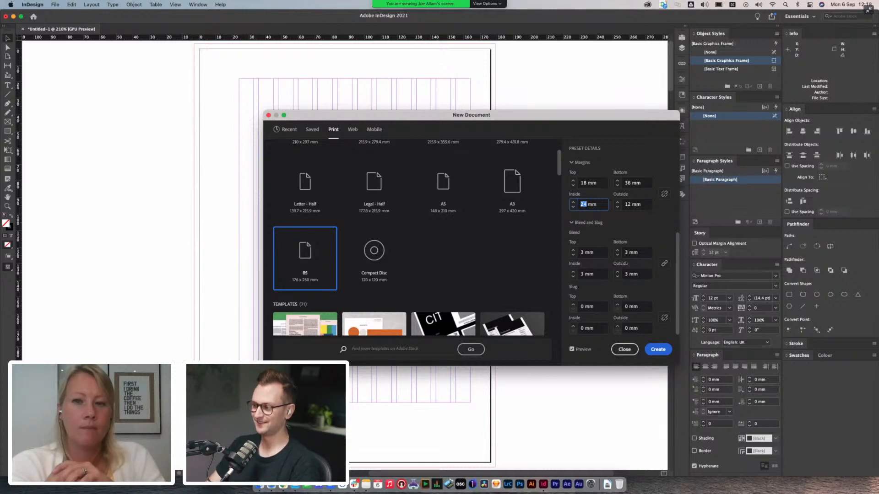
# - Set the top slug to 24 mm, resetting the mistakenly edited inside slug to 0 mm
pyautogui.click(582, 328)
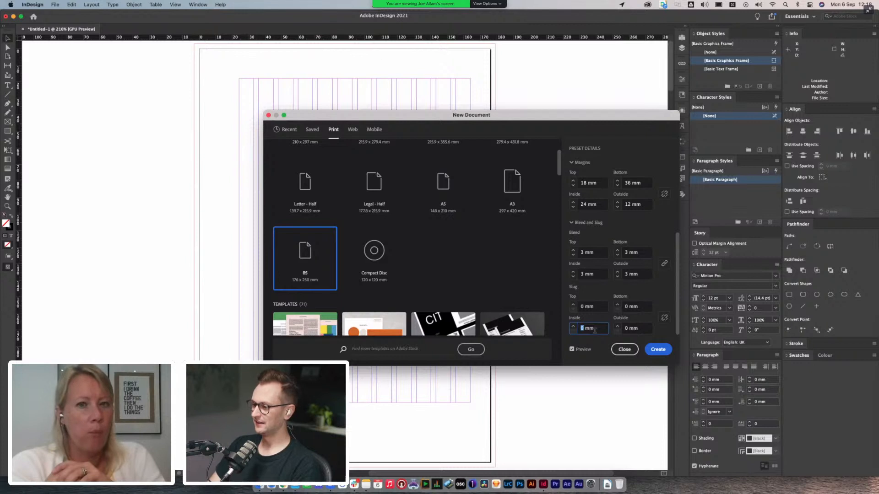
pyautogui.write('24')
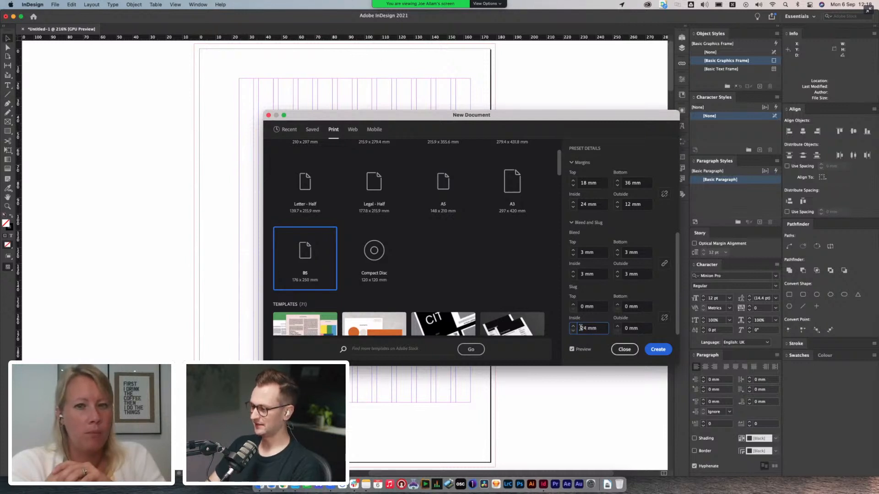
pyautogui.doubleClick(583, 328)
pyautogui.write('0')
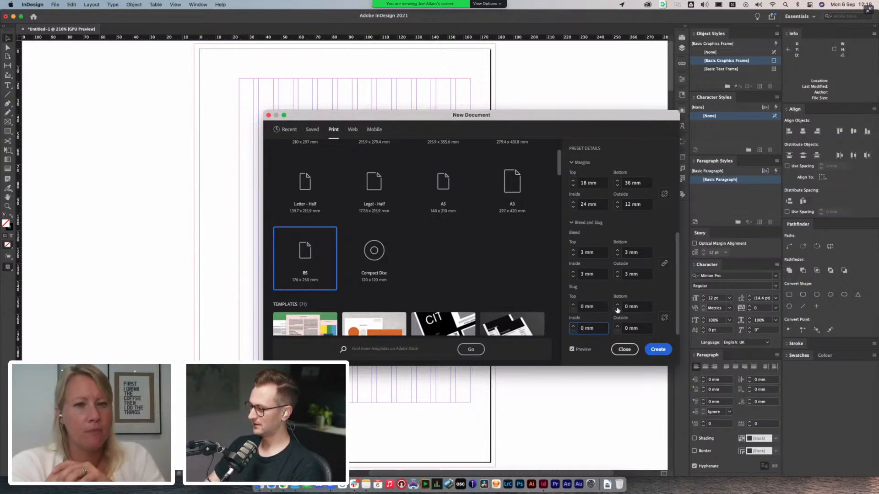
pyautogui.doubleClick(581, 308)
pyautogui.write('24')
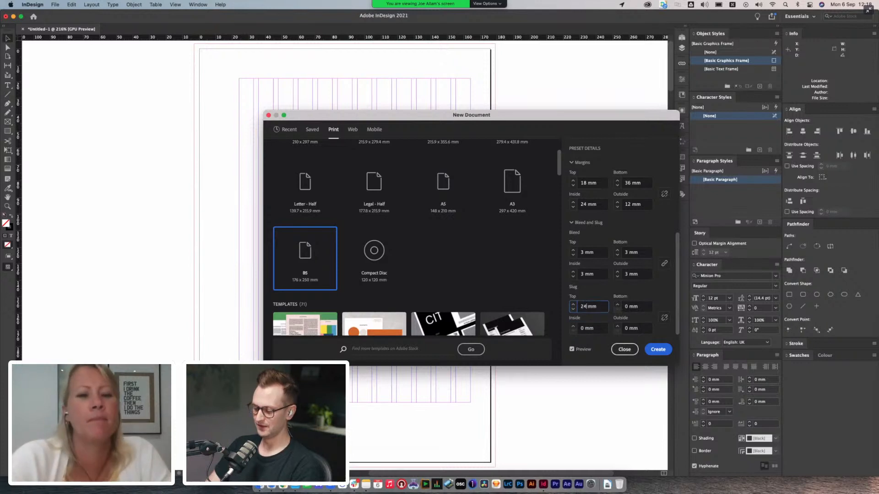
pyautogui.click(642, 308)
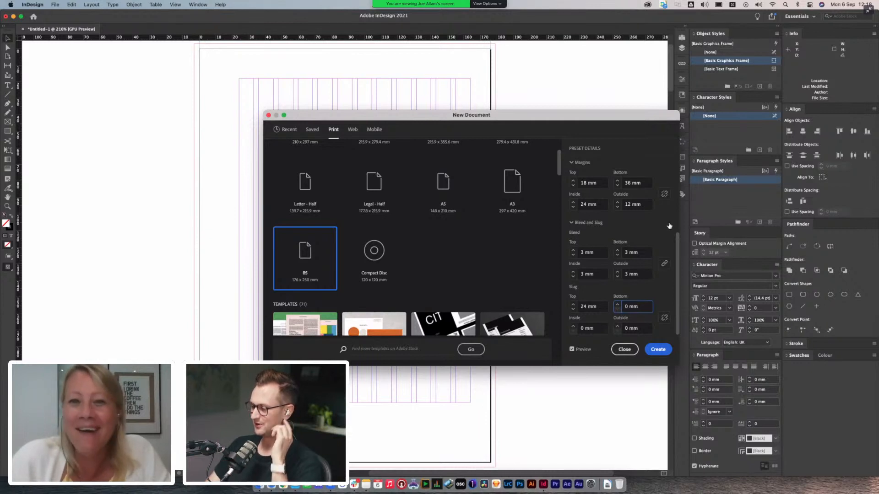
# - Create the document from the saved 'B5 12 Col x 3mm Gutter' preset
pyautogui.scroll(5, 669, 225)
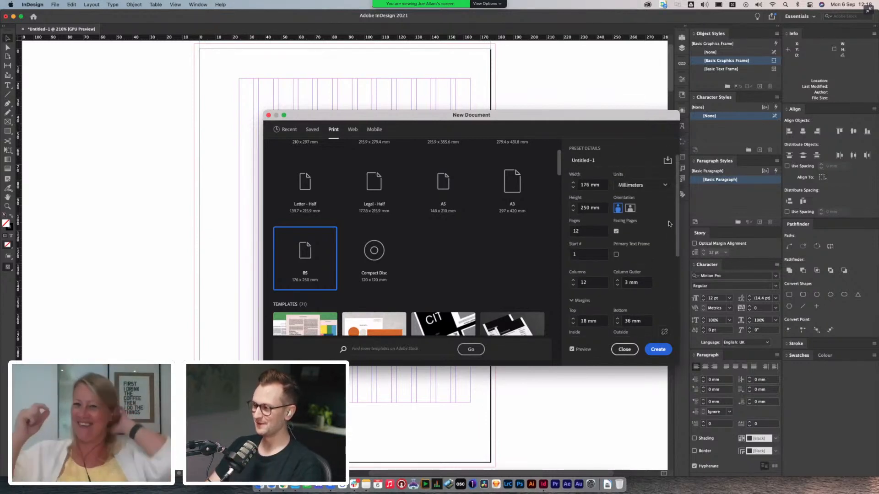
pyautogui.scroll(-5, 669, 224)
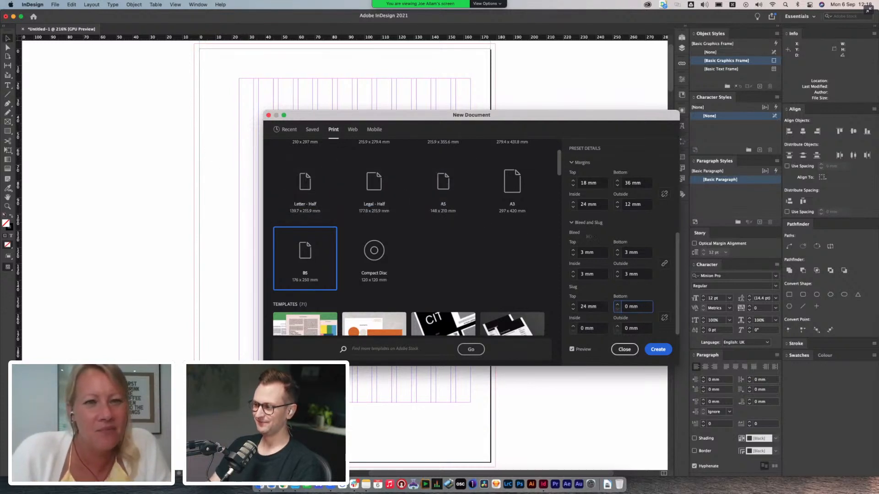
pyautogui.scroll(3, 462, 224)
pyautogui.scroll(1, 600, 222)
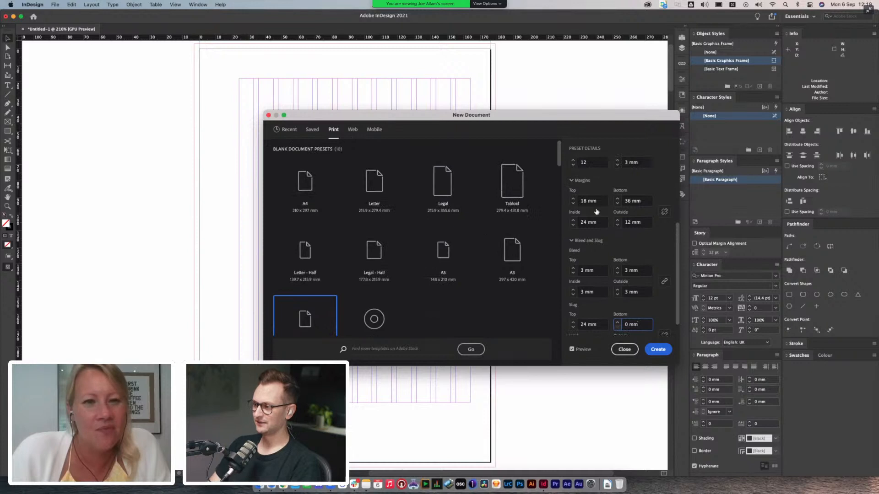
pyautogui.click(312, 131)
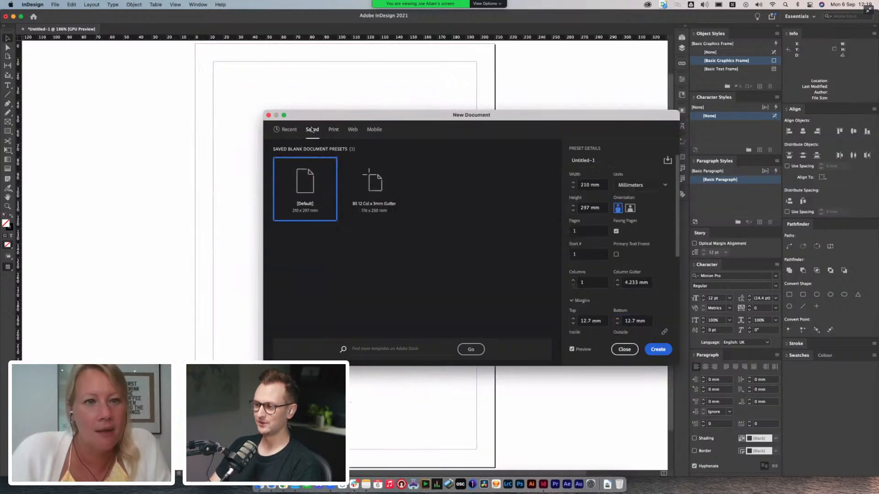
pyautogui.click(376, 179)
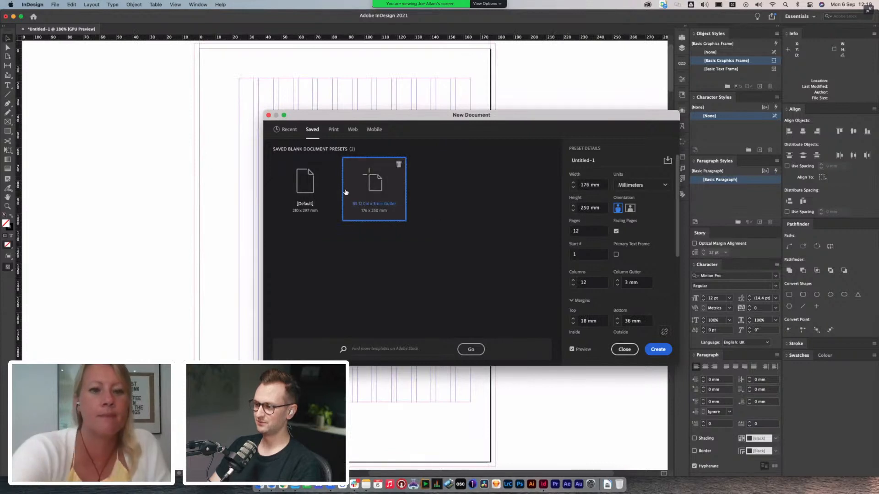
pyautogui.click(658, 349)
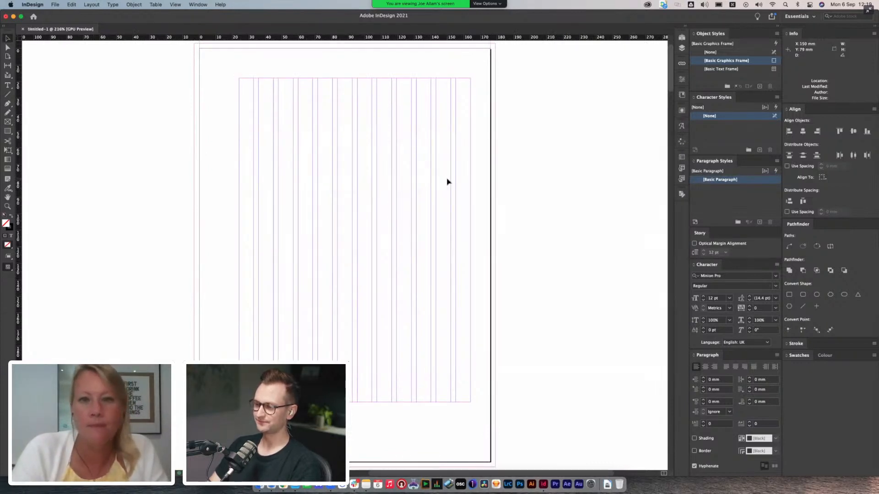
pyautogui.scroll(-3, 460, 182)
pyautogui.scroll(-15, 436, 227)
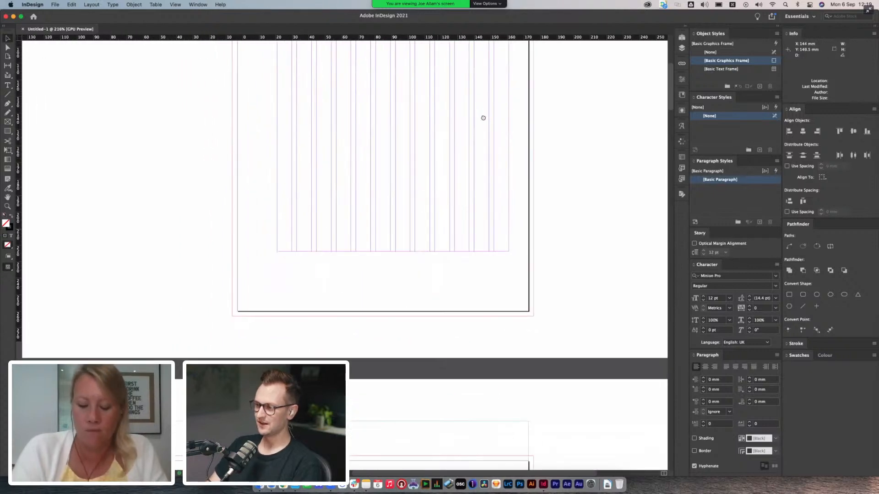
pyautogui.moveTo(554, 237); pyautogui.dragTo(369, 251)
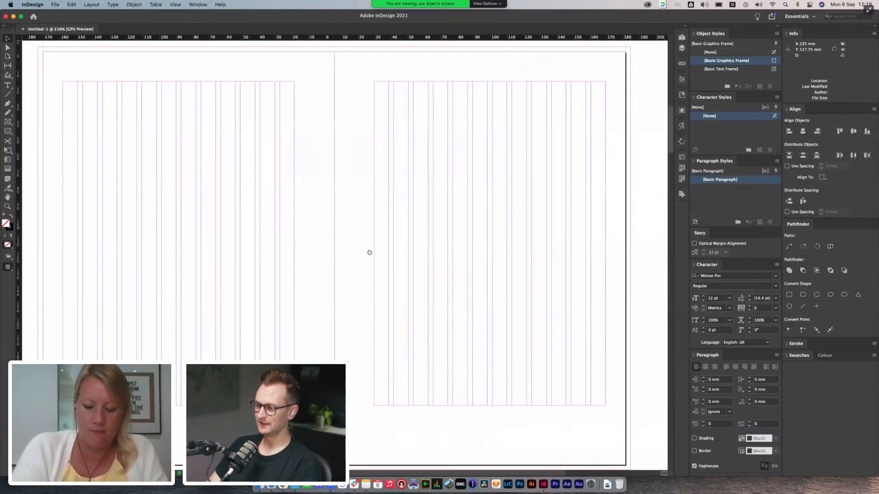
pyautogui.press('super+minus')
pyautogui.moveTo(270, 337); pyautogui.dragTo(377, 62)
pyautogui.scroll(-10, 441, 339)
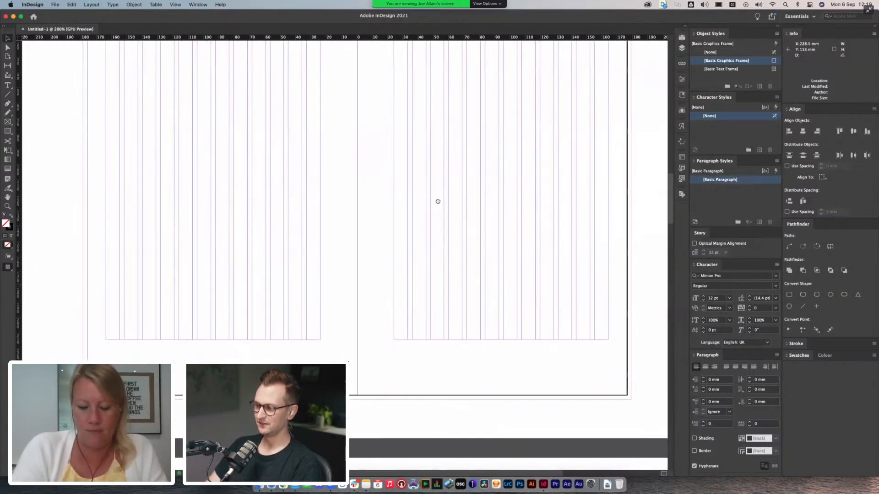
pyautogui.scroll(-5, 427, 246)
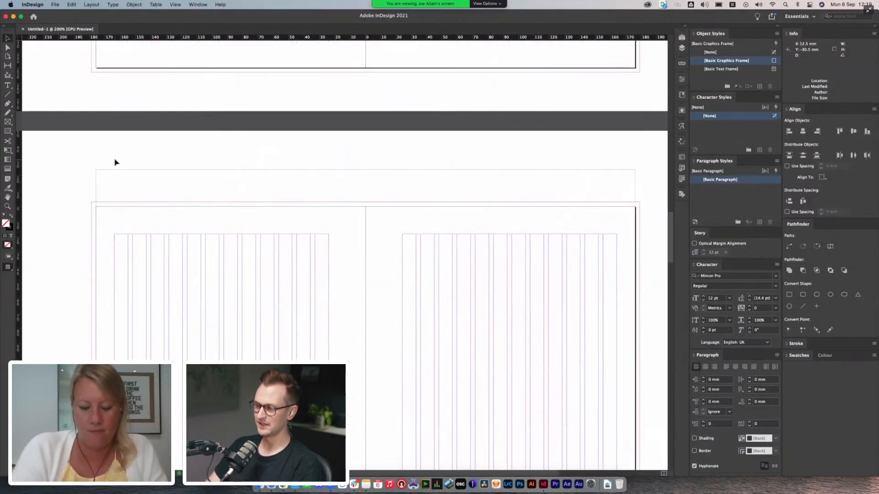
pyautogui.scroll(3, 118, 177)
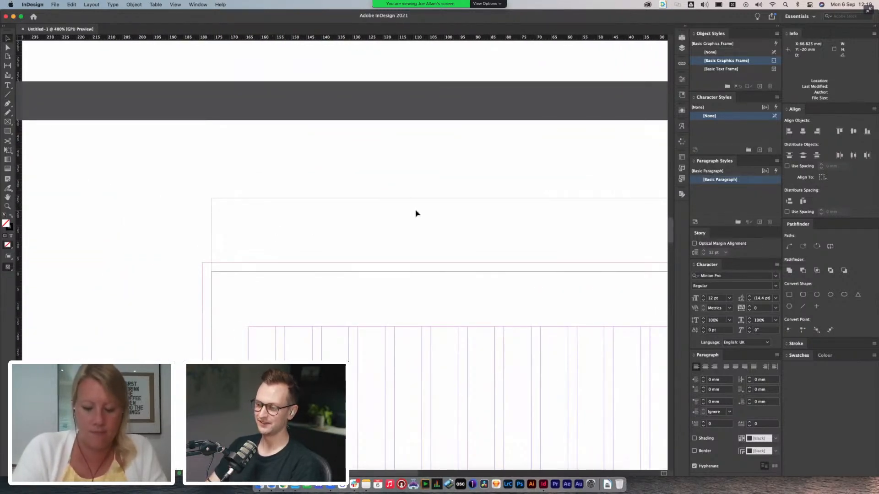
pyautogui.scroll(-4, 416, 213)
pyautogui.scroll(5, 408, 153)
pyautogui.moveTo(418, 183); pyautogui.dragTo(440, 339)
pyautogui.moveTo(453, 169); pyautogui.dragTo(405, 467)
pyautogui.moveTo(449, 236); pyautogui.dragTo(424, 303)
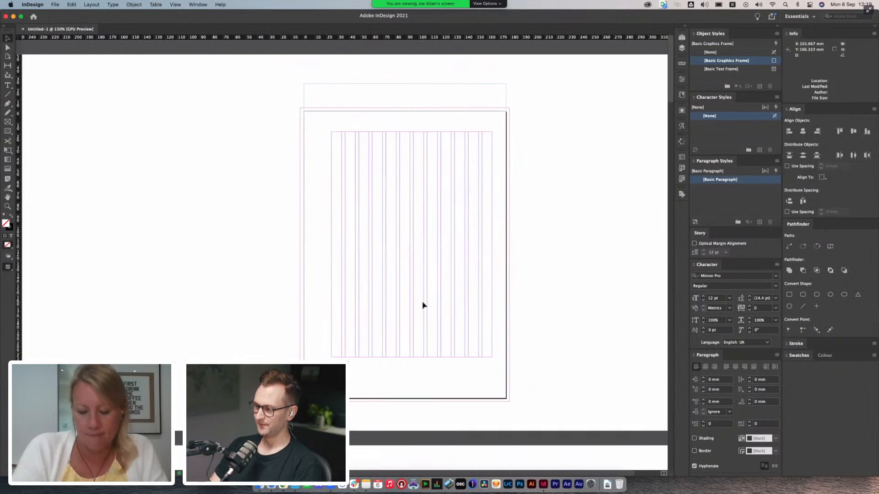
pyautogui.press('super+equal')
pyautogui.hscroll(4, 445, 286)
pyautogui.press('super+minus')
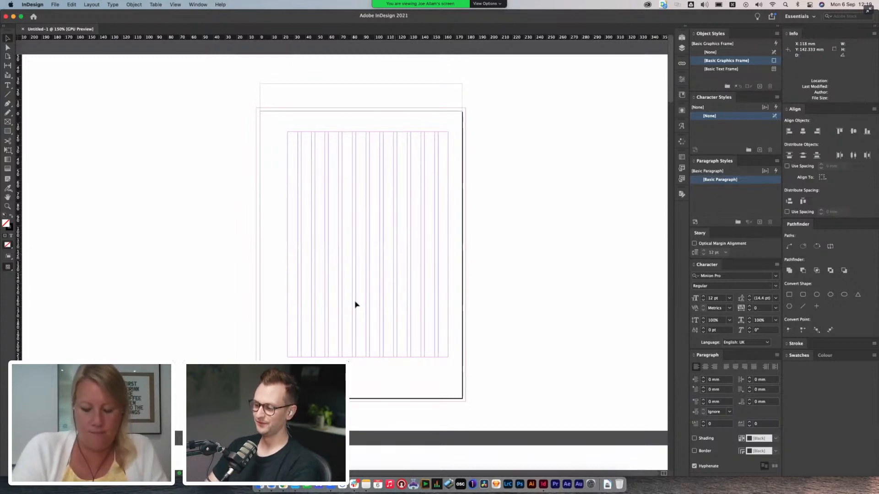
# - Bring Safari forward and close the project preview to reveal the Book Inspiration moodboard
pyautogui.press('super+Tab')
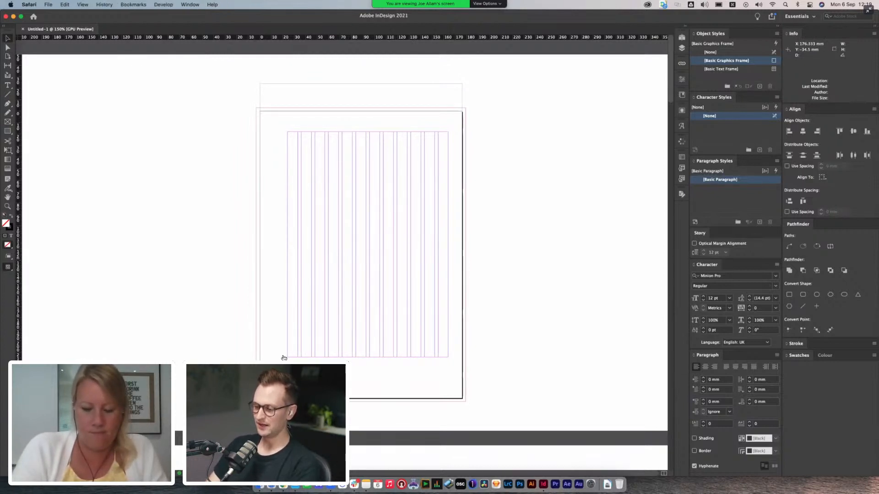
pyautogui.click(215, 46)
pyautogui.moveTo(221, 29); pyautogui.dragTo(204, 24)
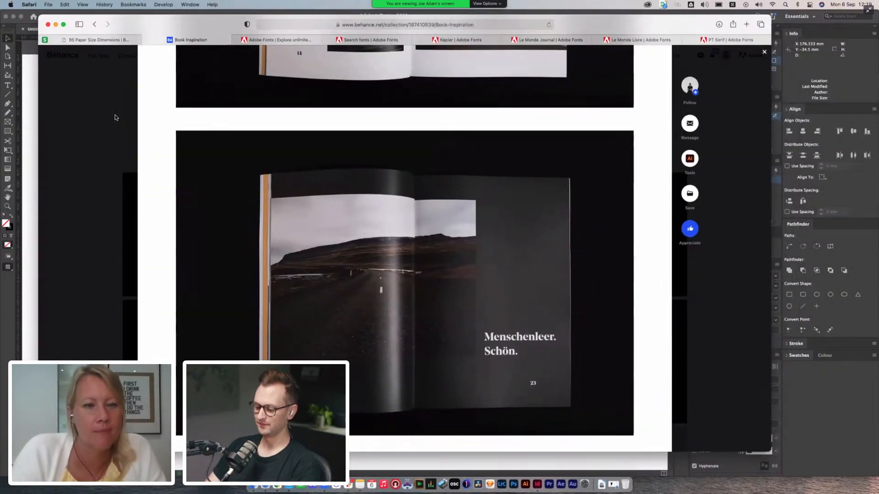
pyautogui.click(115, 117)
pyautogui.scroll(10, 696, 147)
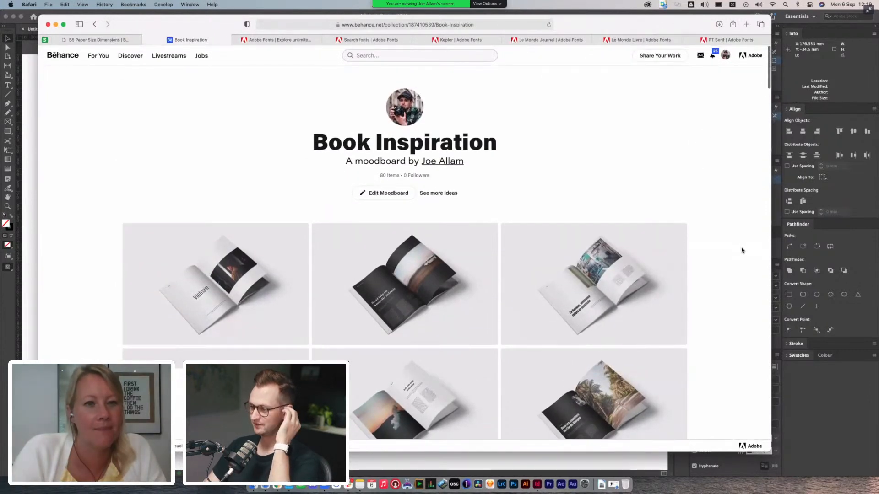
pyautogui.scroll(-3, 734, 246)
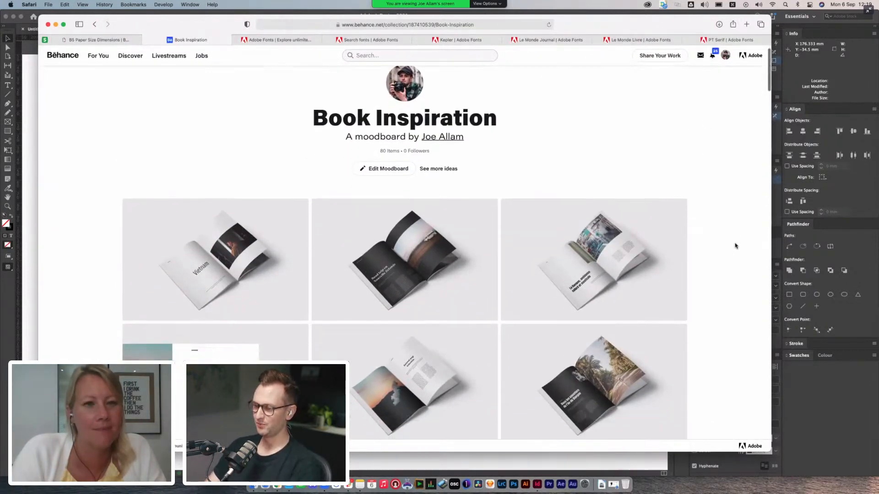
pyautogui.scroll(-5, 735, 247)
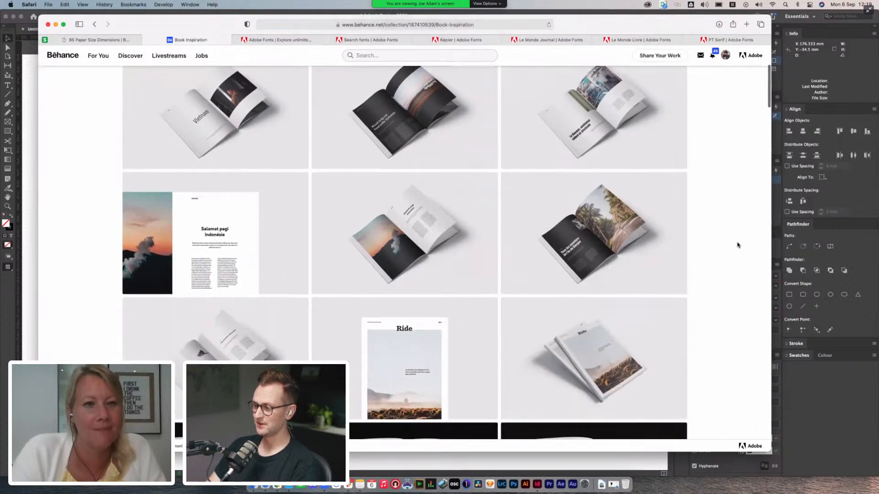
# - Preview the Indonesia book spread, the palm tree spread and the Ride cover enlarged
pyautogui.click(439, 235)
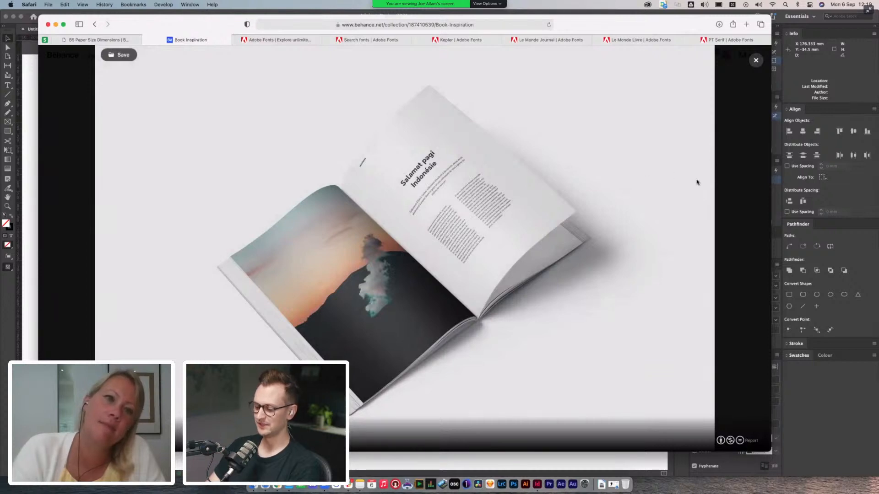
pyautogui.press('Escape')
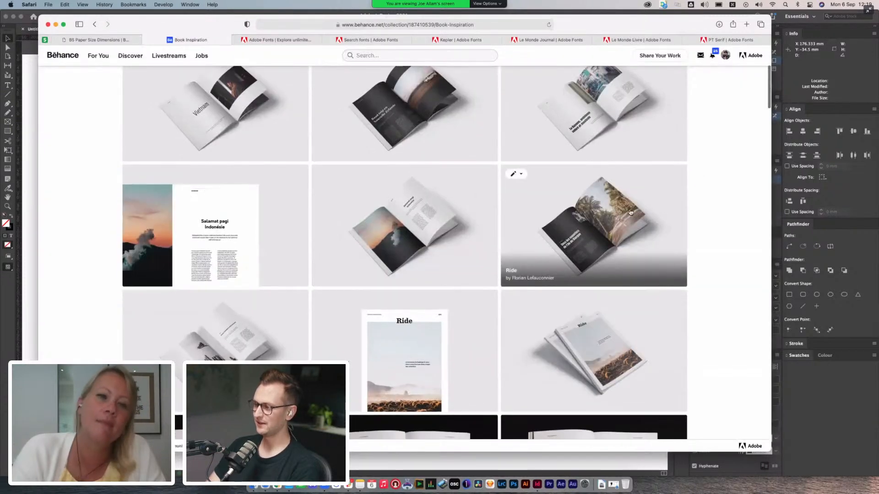
pyautogui.click(630, 212)
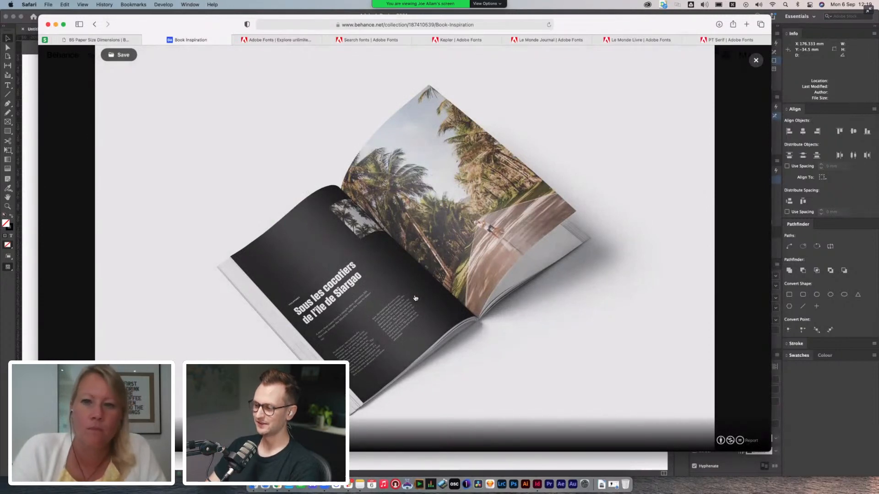
pyautogui.press('Escape')
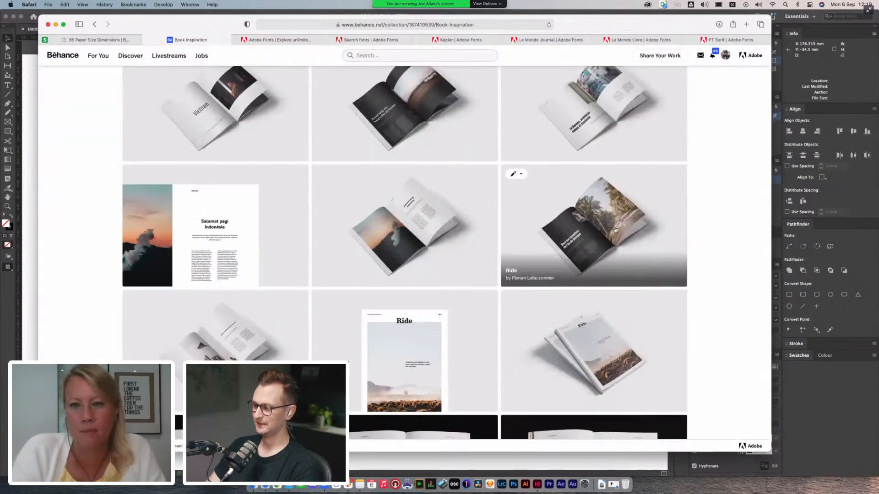
pyautogui.scroll(-6, 433, 137)
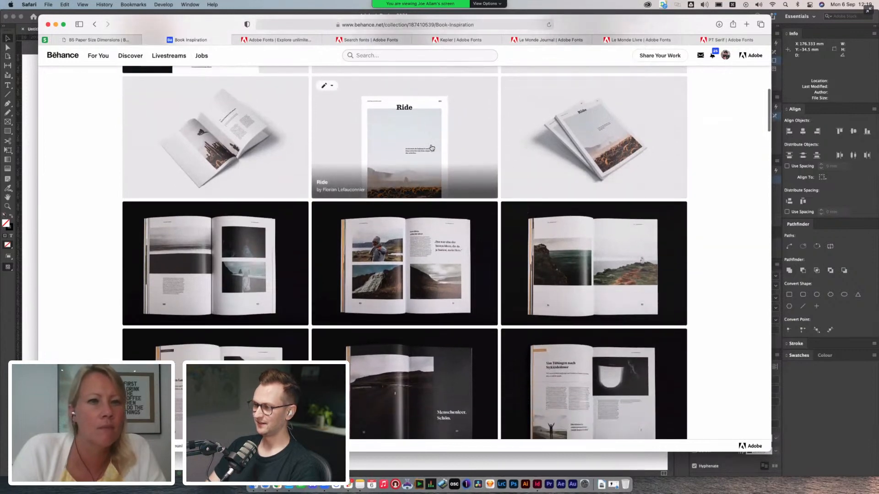
pyautogui.click(431, 146)
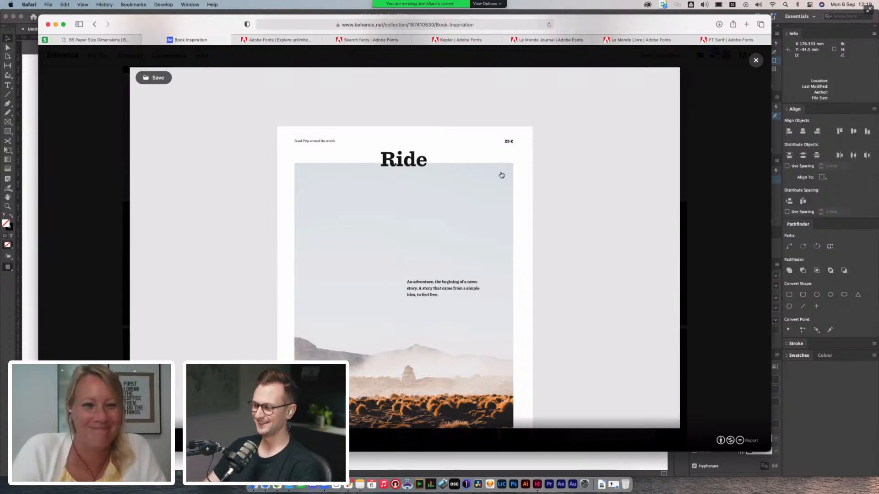
pyautogui.click(567, 212)
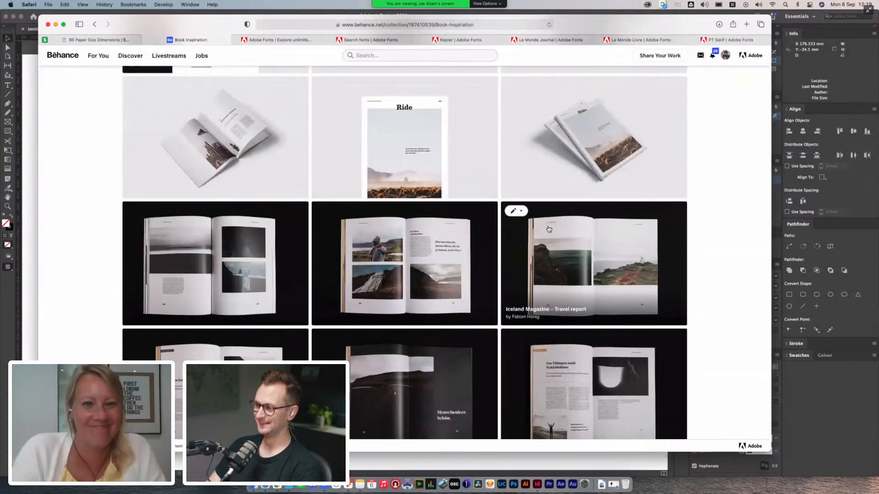
# - Preview the Iceland Magazine travel spread, the Iceland cover and the Memorial magazine spread
pyautogui.scroll(-5, 572, 238)
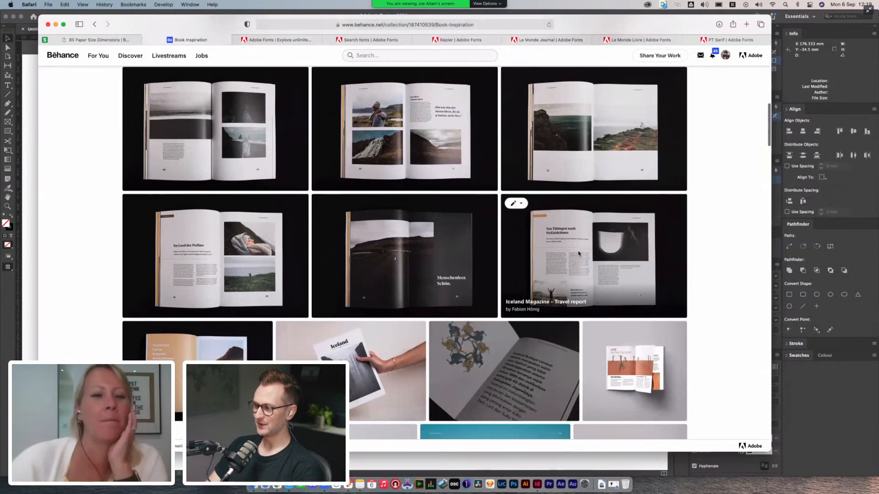
pyautogui.click(578, 266)
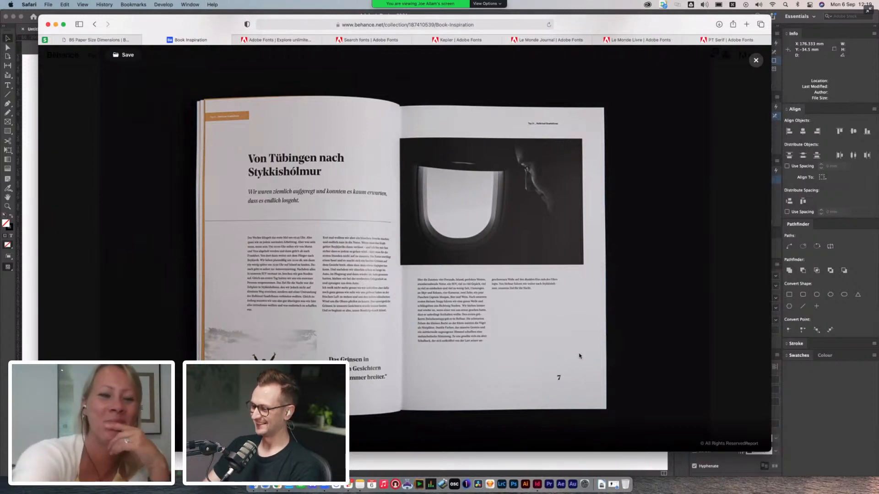
pyautogui.press('Escape')
pyautogui.scroll(-5, 497, 303)
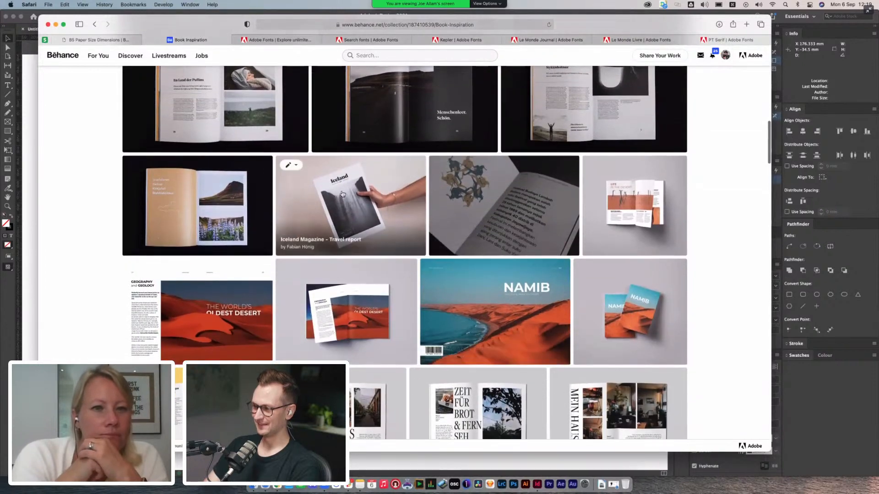
pyautogui.click(352, 196)
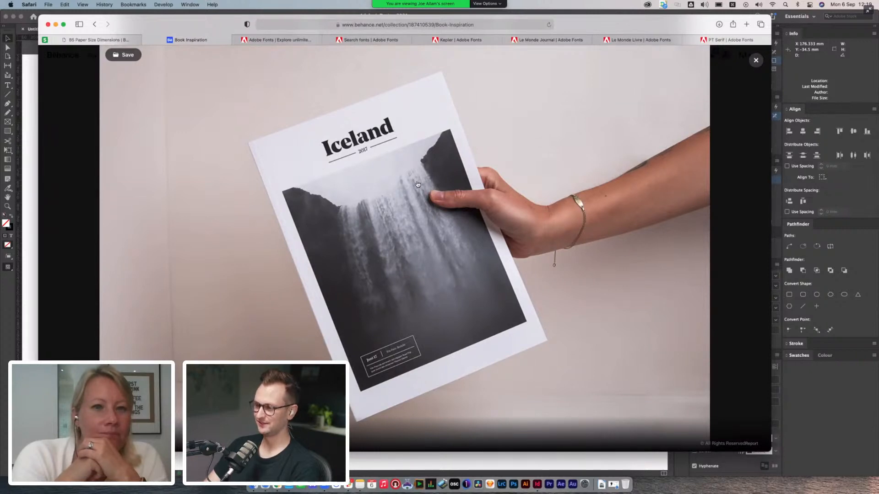
pyautogui.press('Escape')
pyautogui.scroll(-5, 534, 264)
pyautogui.scroll(-2, 534, 264)
pyautogui.click(327, 201)
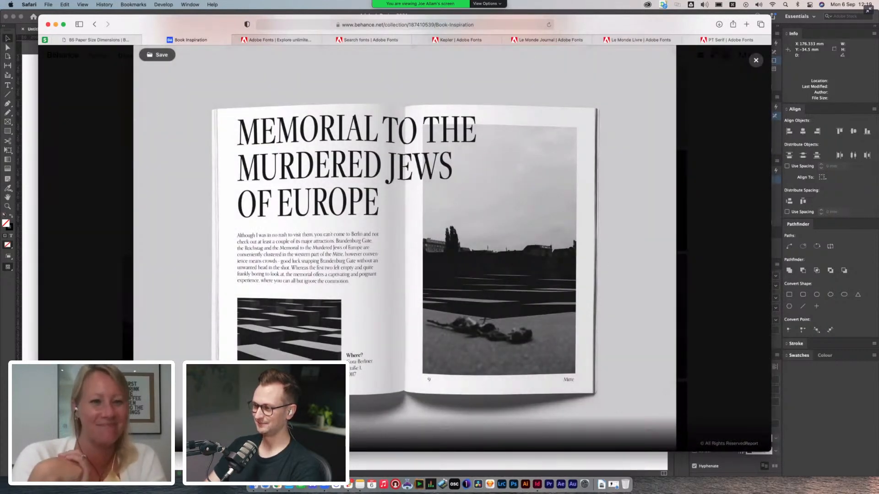
pyautogui.click(604, 262)
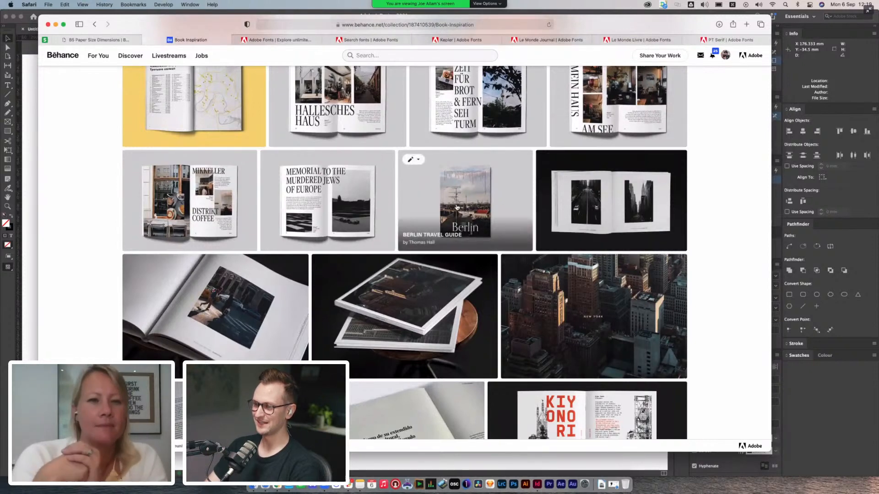
pyautogui.scroll(-3, 619, 227)
pyautogui.scroll(-5, 619, 228)
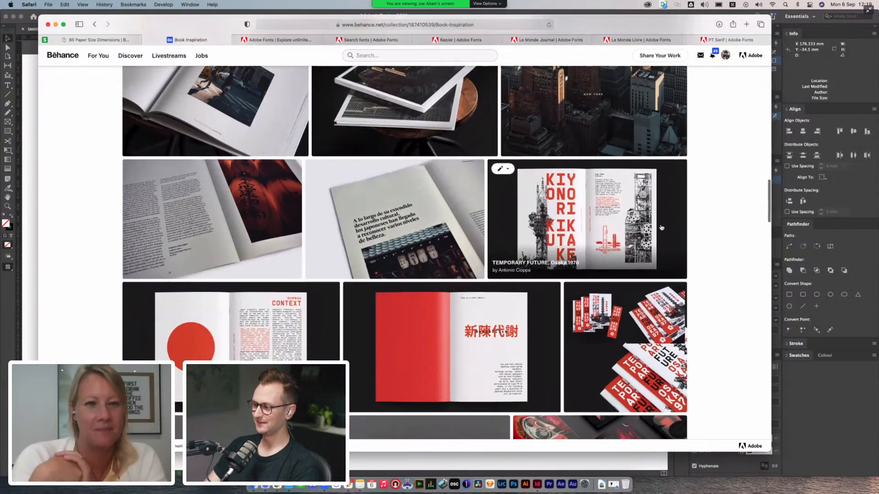
pyautogui.scroll(-2, 509, 262)
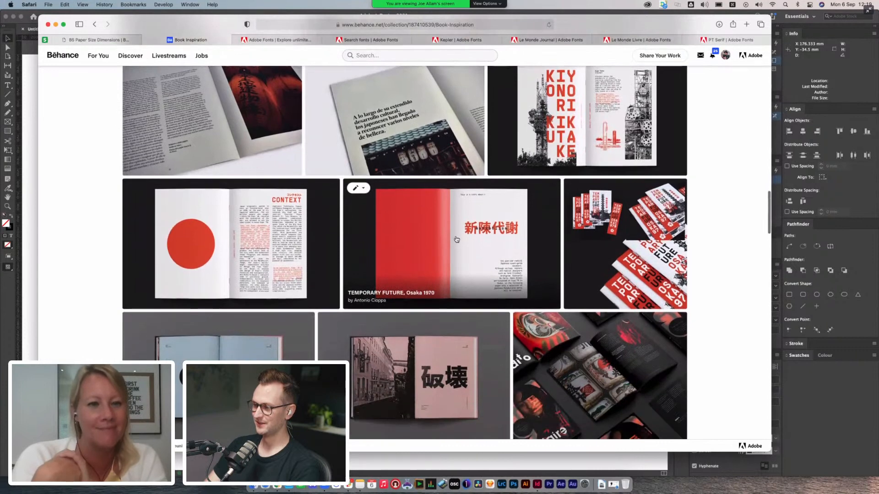
pyautogui.click(515, 257)
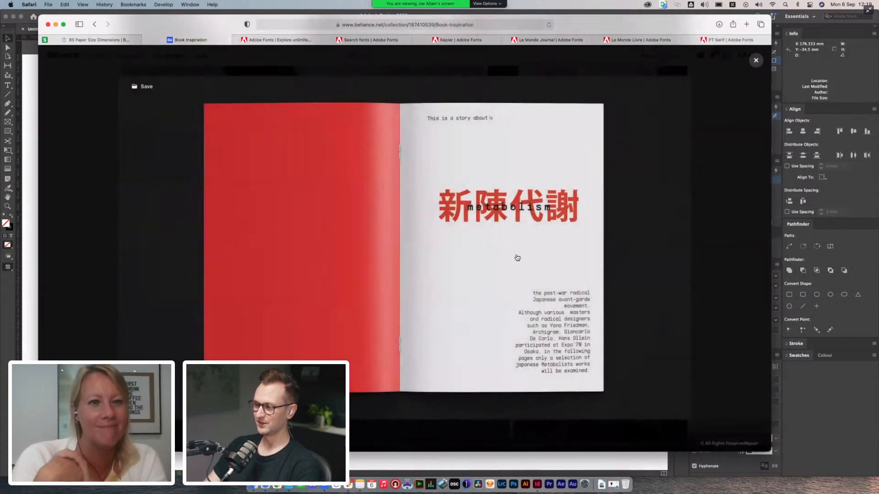
pyautogui.click(630, 226)
pyautogui.scroll(-3, 630, 220)
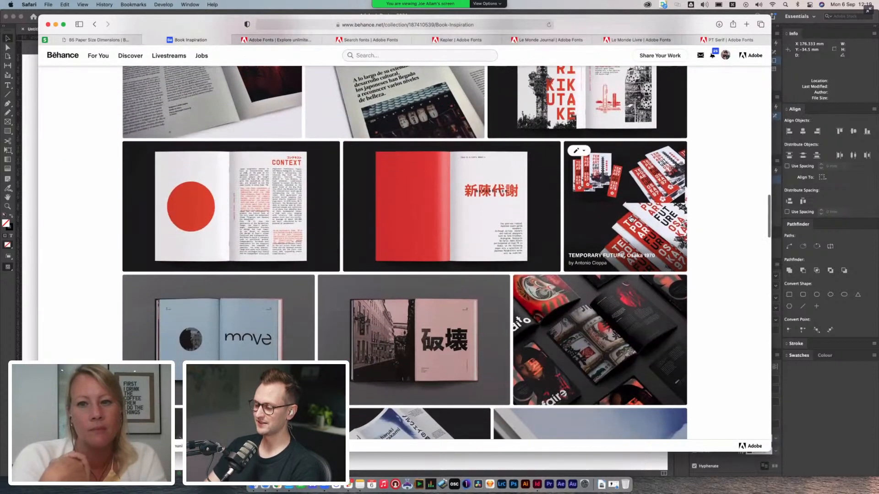
pyautogui.scroll(-2, 631, 219)
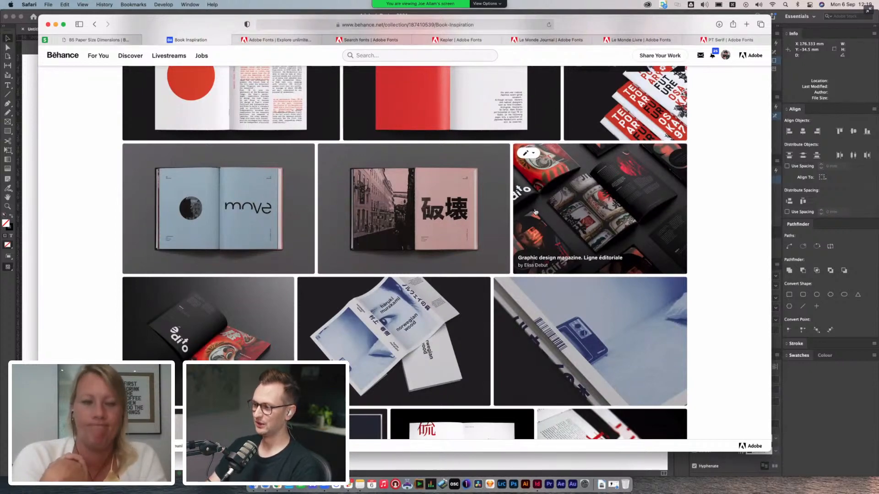
pyautogui.scroll(-5, 535, 211)
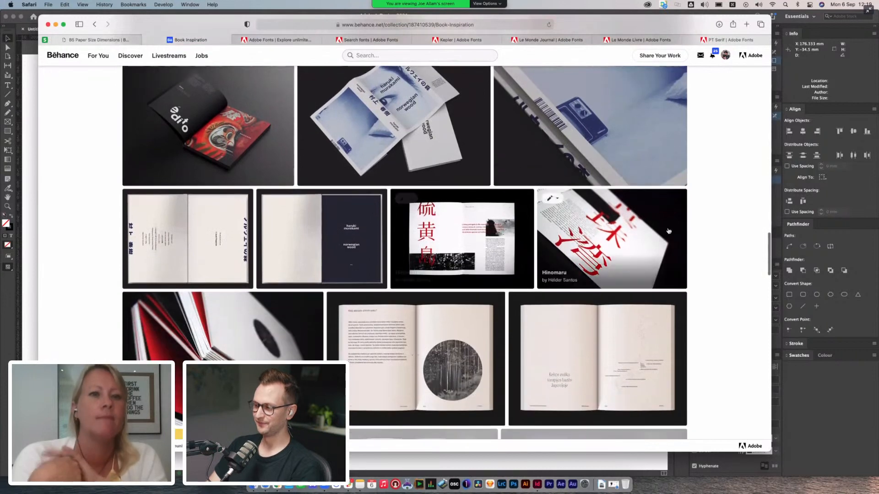
pyautogui.scroll(-3, 668, 231)
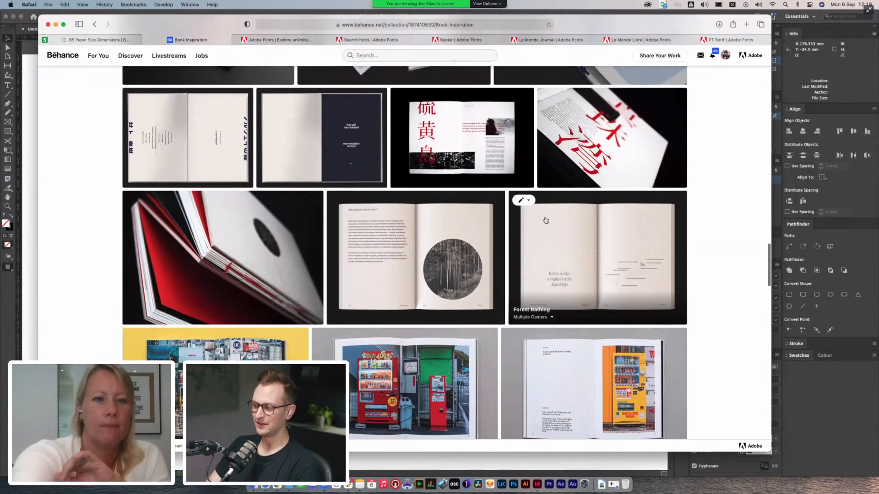
pyautogui.scroll(-2, 545, 222)
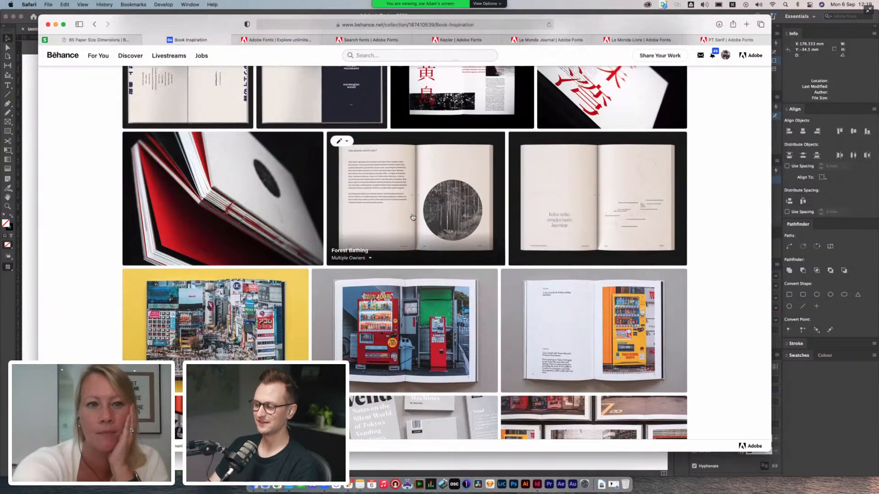
pyautogui.scroll(-10, 413, 217)
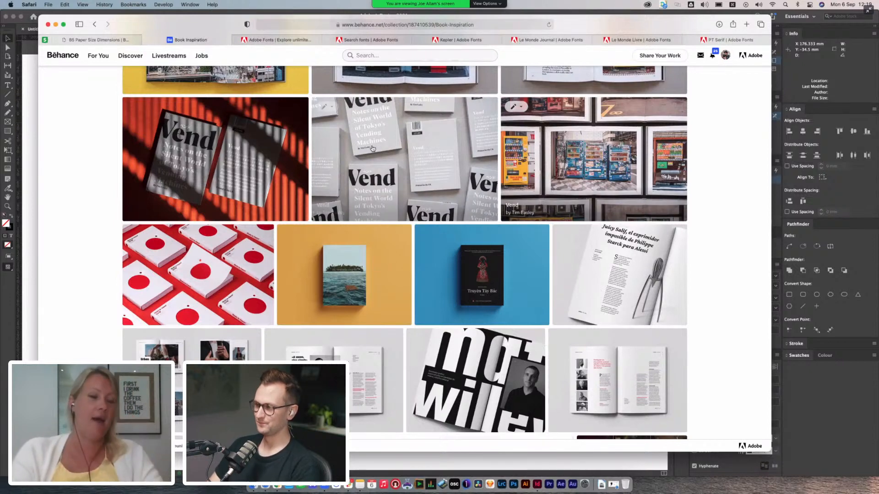
# - Show the Adobe Fonts homepage in Safari and put the cursor in its font search field
pyautogui.click(294, 41)
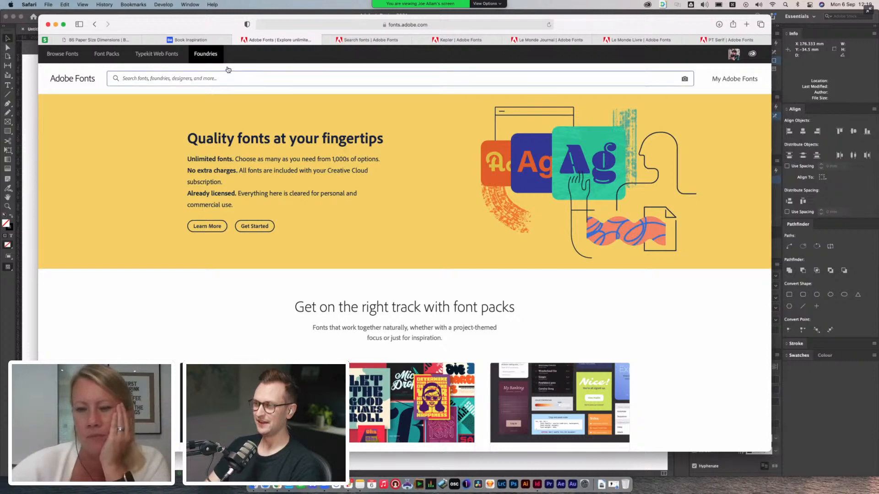
pyautogui.moveTo(214, 25); pyautogui.dragTo(223, 29)
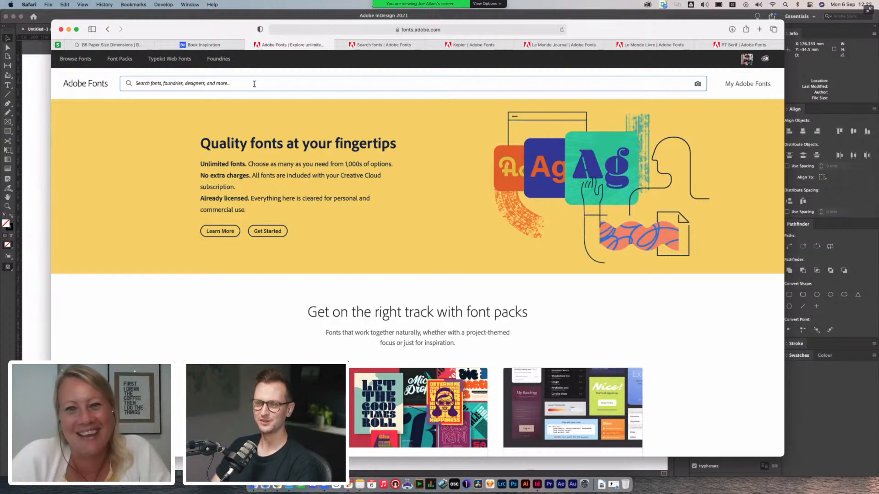
pyautogui.click(254, 83)
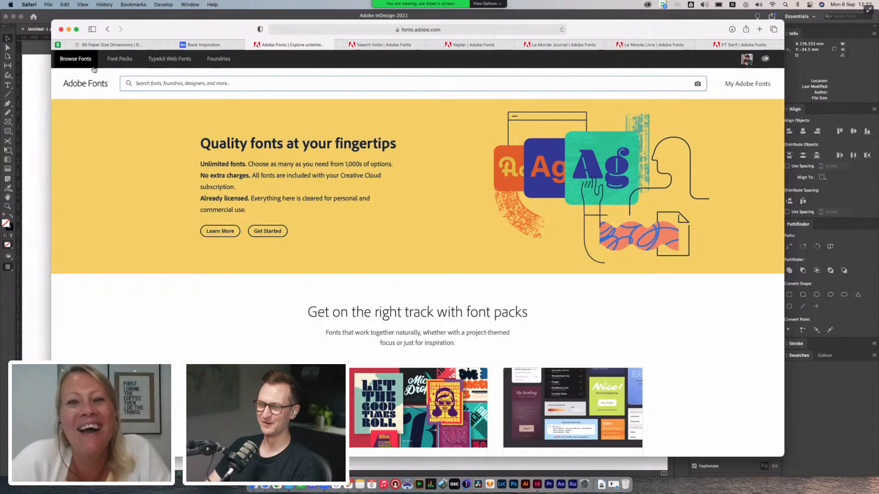
# - Browse all fonts and filter the classification to Serif instead of Slab Serif
pyautogui.click(75, 59)
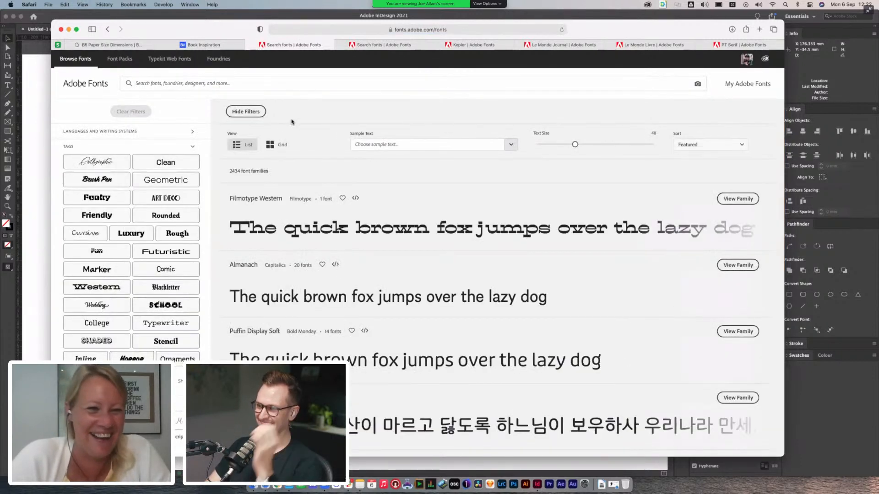
pyautogui.scroll(-1, 293, 122)
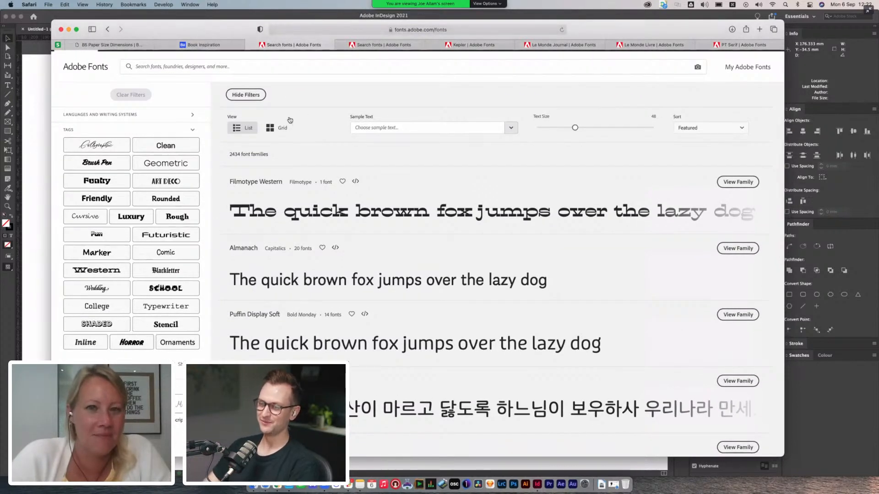
pyautogui.scroll(-3, 170, 184)
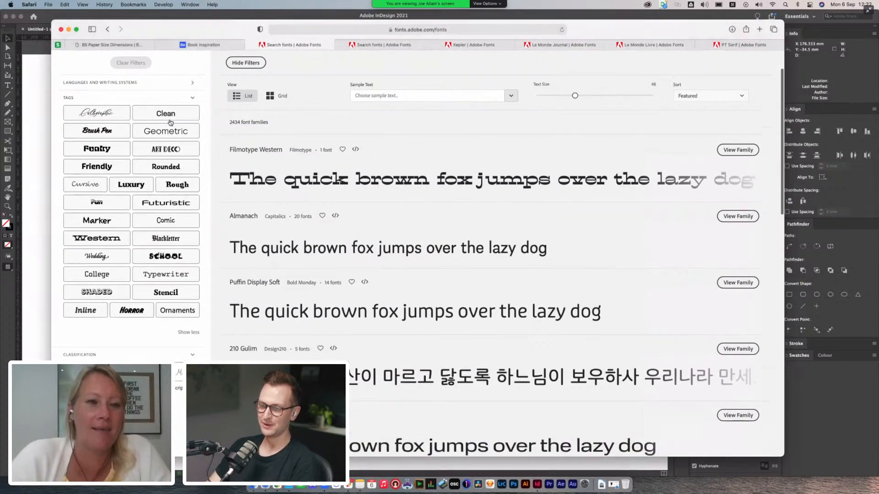
pyautogui.click(157, 331)
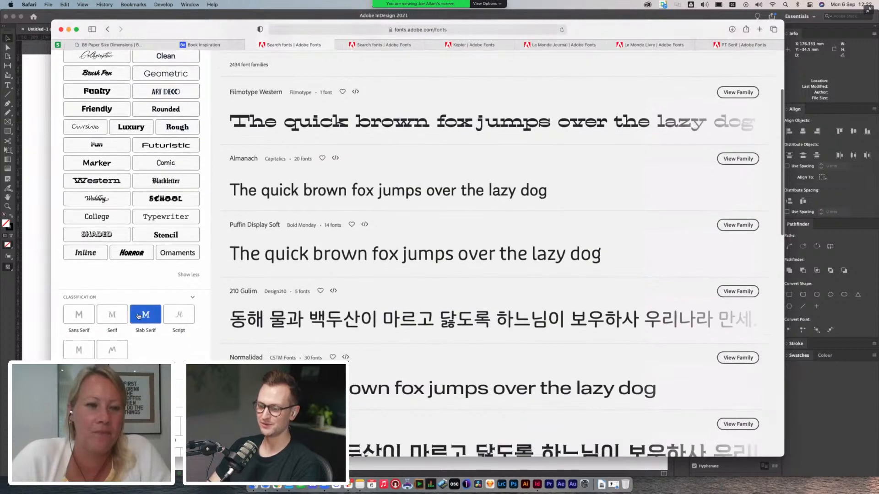
pyautogui.click(111, 315)
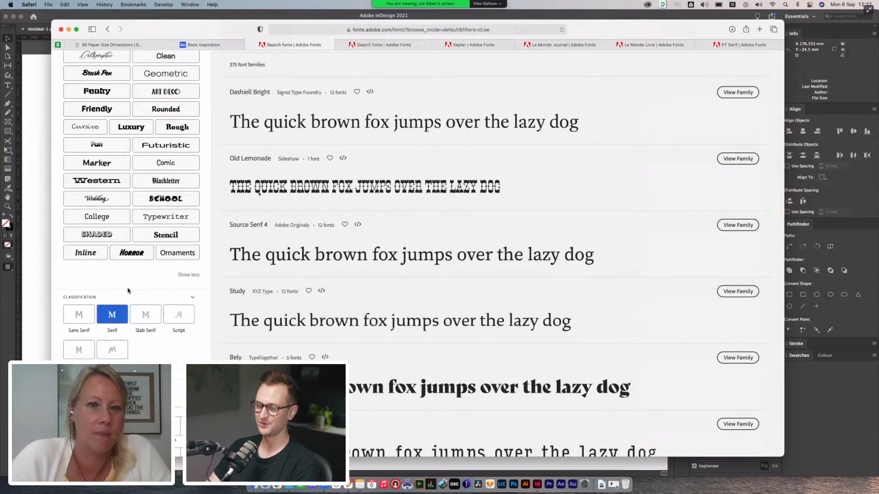
pyautogui.scroll(-1, 143, 308)
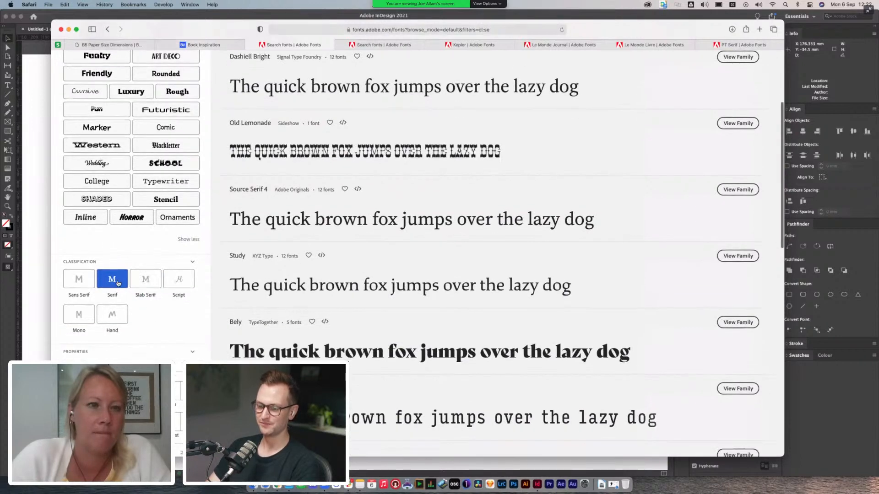
pyautogui.scroll(-3, 118, 283)
# - Narrow the serif results to heavy weight and high contrast
pyautogui.click(110, 301)
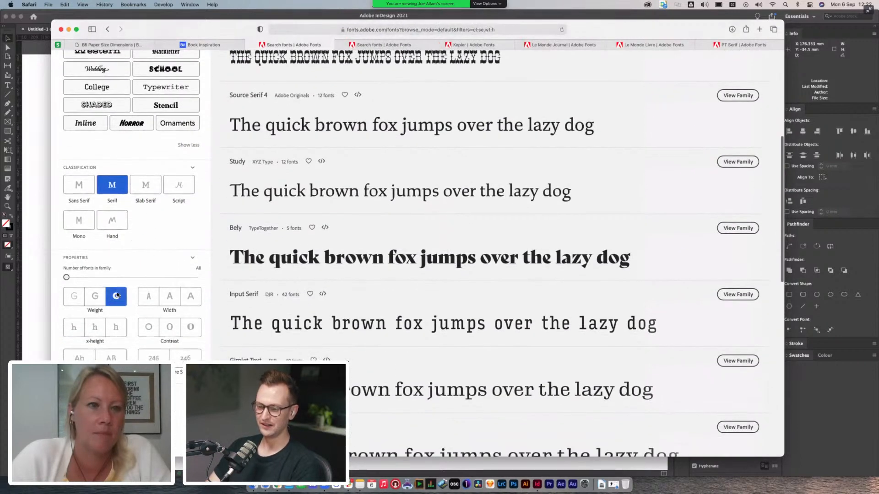
pyautogui.click(188, 323)
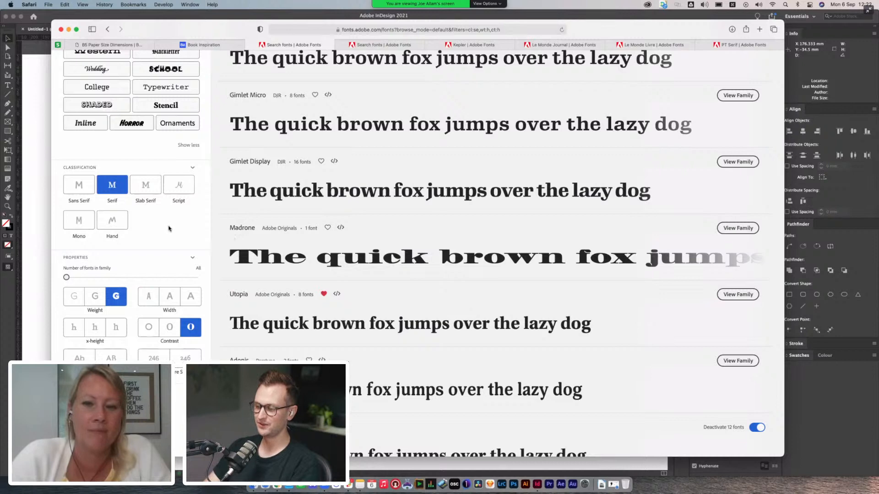
pyautogui.scroll(-1, 155, 256)
pyautogui.click(140, 317)
pyautogui.click(148, 317)
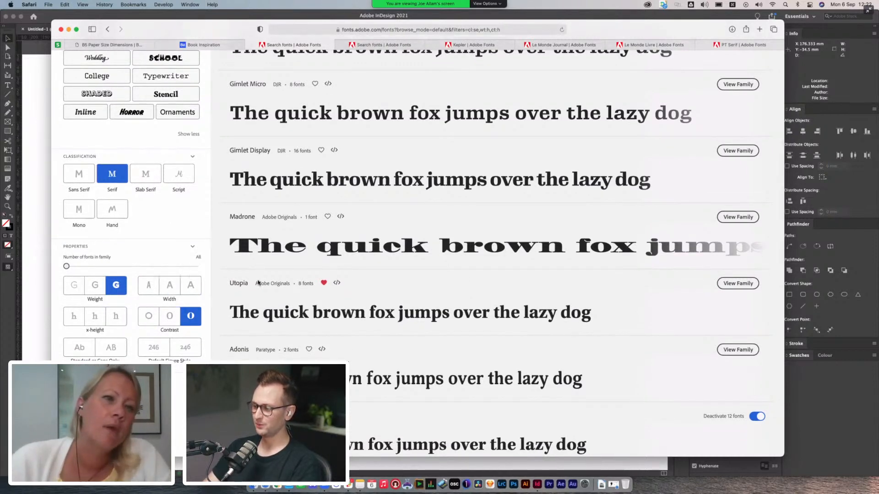
pyautogui.scroll(-5, 464, 281)
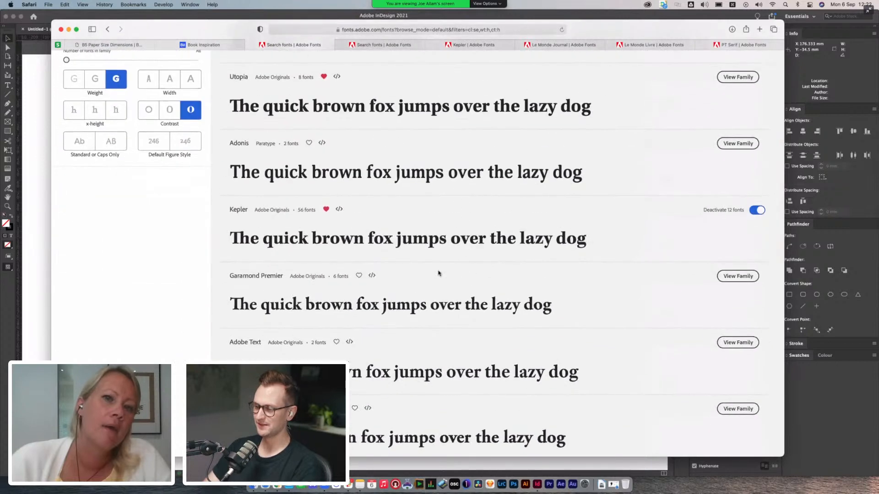
pyautogui.scroll(3, 434, 274)
pyautogui.scroll(-5, 434, 274)
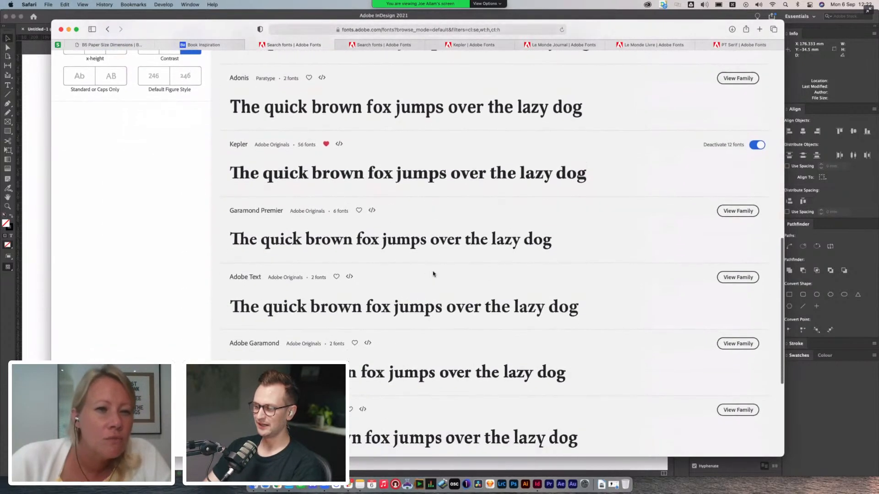
pyautogui.scroll(-3, 434, 274)
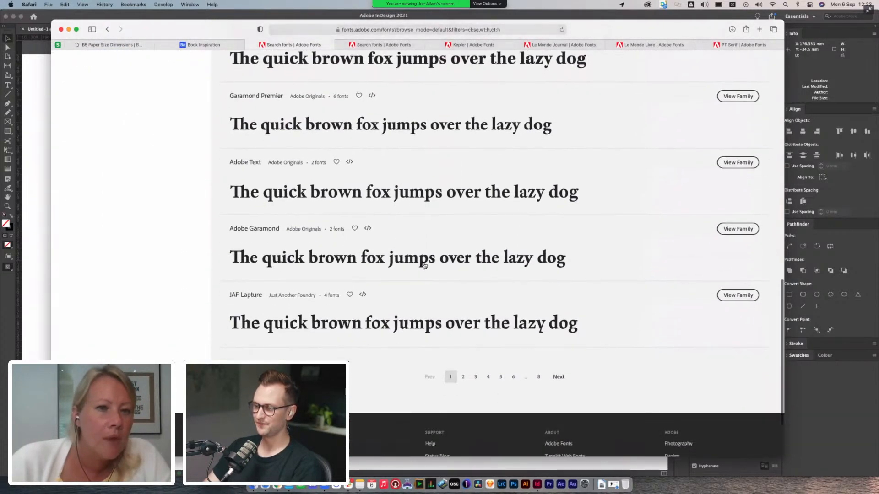
pyautogui.scroll(10, 424, 265)
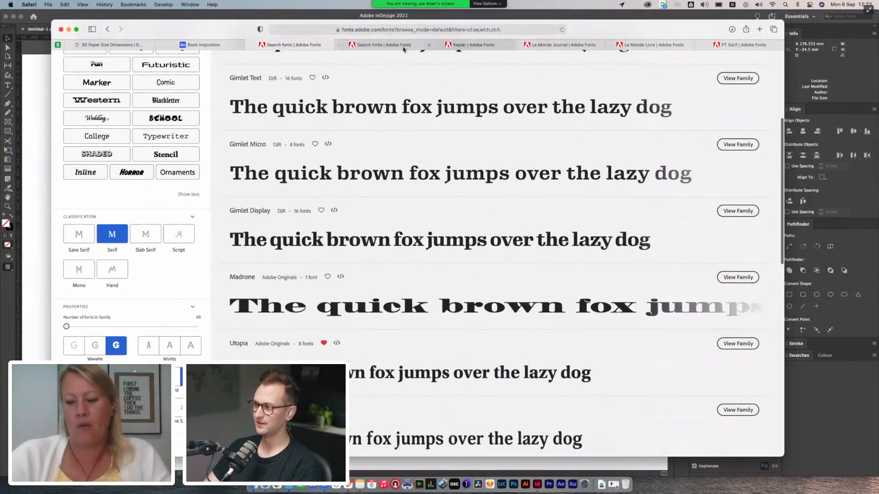
pyautogui.click(454, 44)
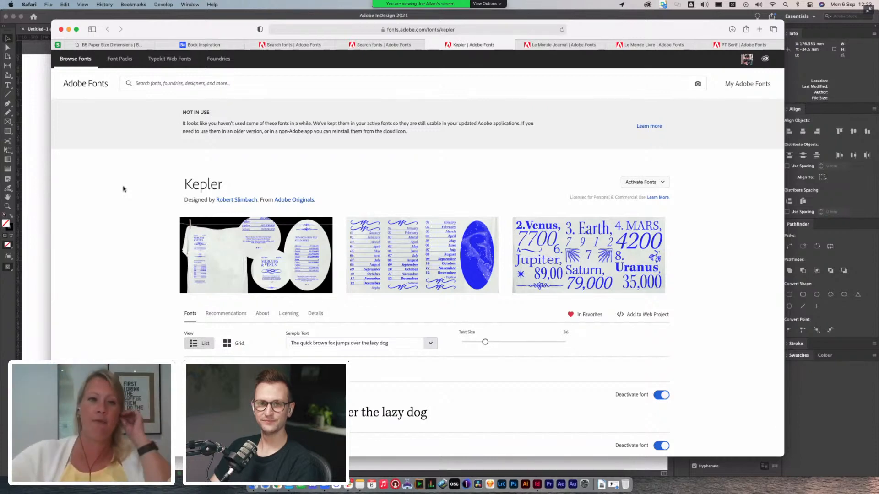
# - Scroll through the styles of the activated Kepler font family
pyautogui.scroll(-2, 123, 200)
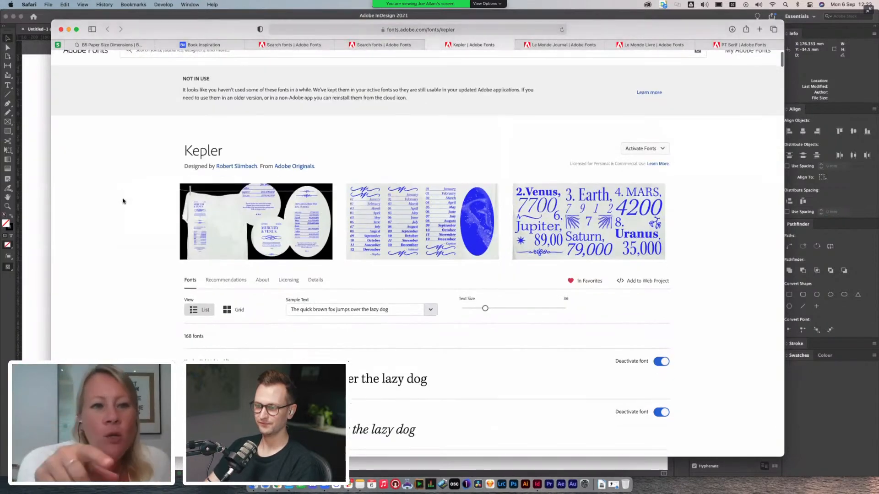
pyautogui.scroll(-3, 123, 200)
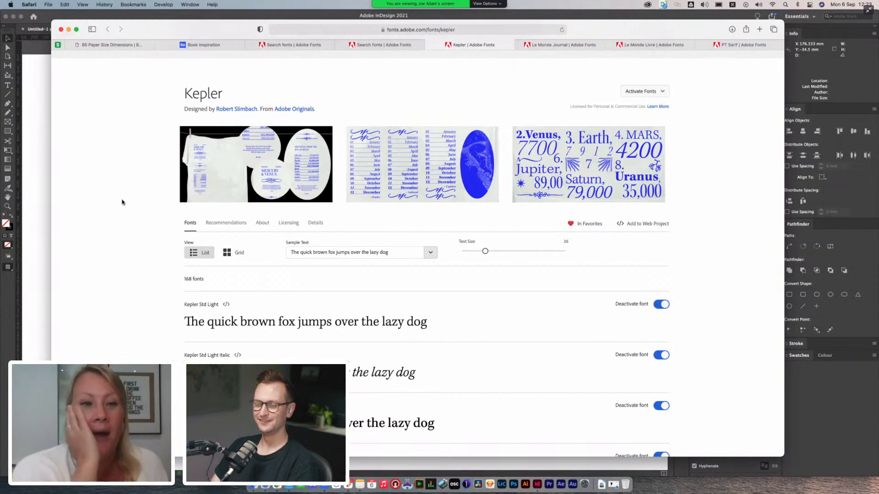
pyautogui.scroll(4, 158, 179)
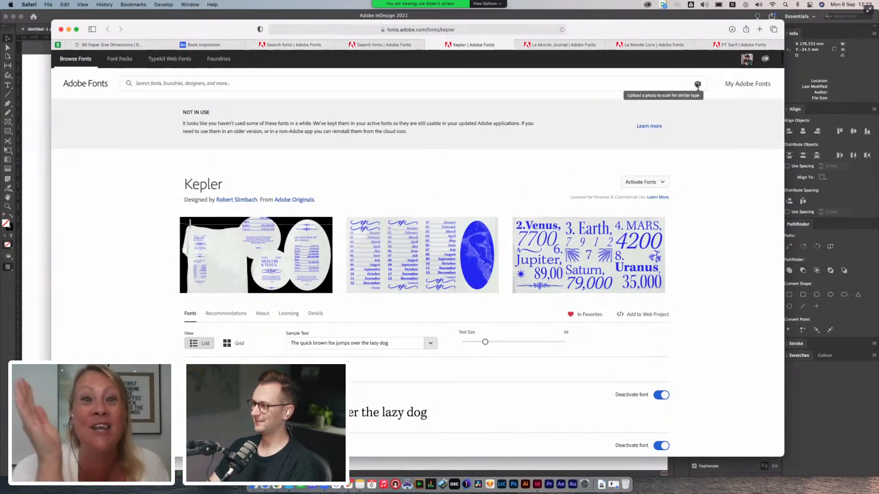
pyautogui.scroll(-2, 712, 238)
pyautogui.scroll(-3, 713, 238)
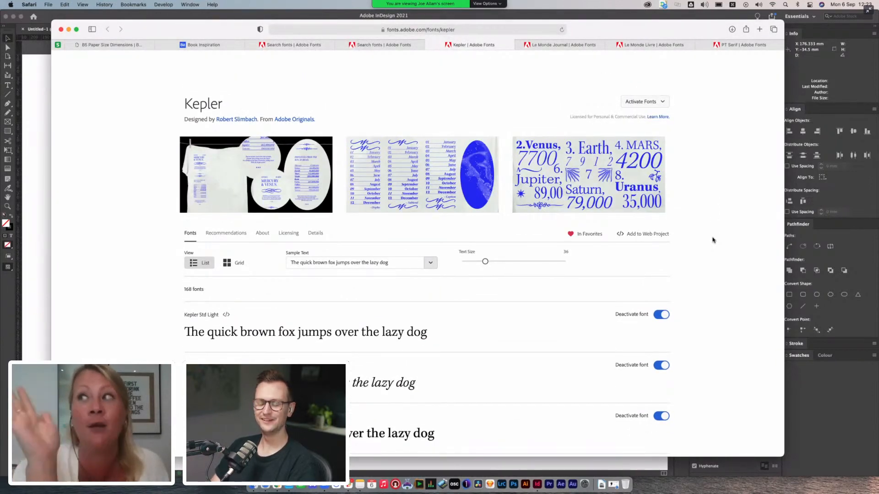
pyautogui.scroll(-2, 713, 239)
pyautogui.scroll(-1, 244, 266)
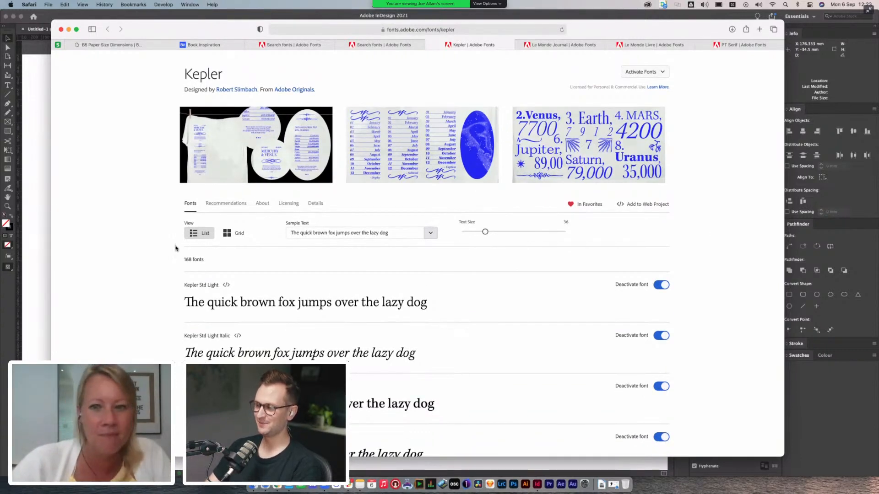
pyautogui.scroll(-5, 93, 265)
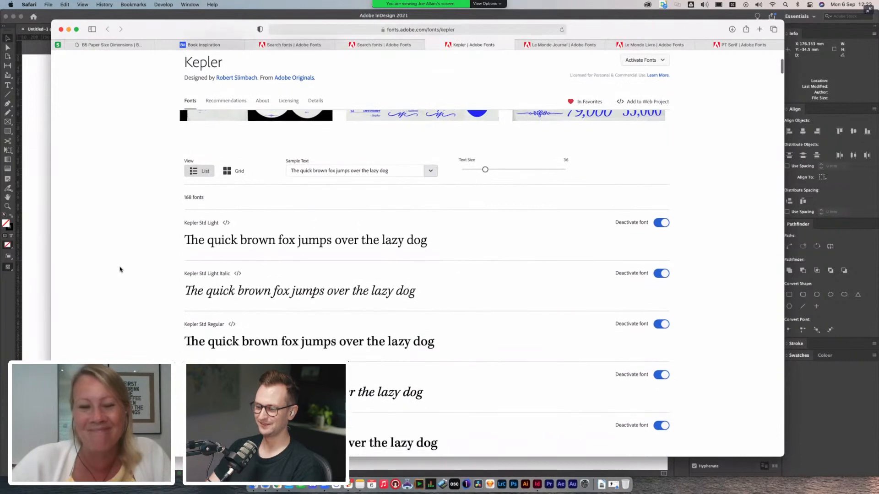
pyautogui.scroll(-2, 123, 268)
pyautogui.scroll(-5, 151, 258)
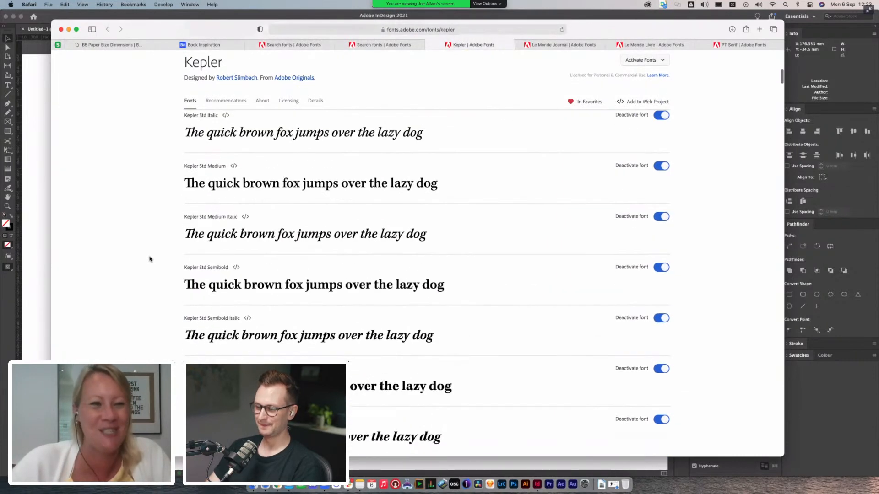
pyautogui.scroll(-2, 513, 278)
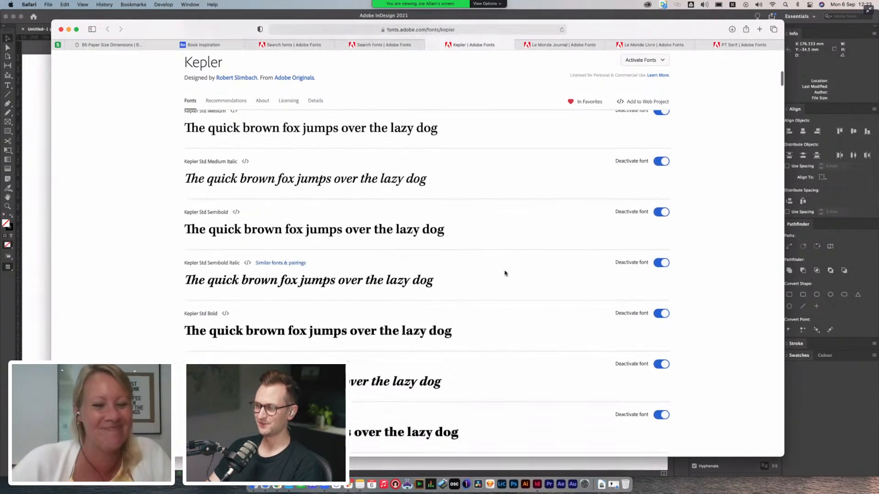
pyautogui.scroll(-6, 467, 300)
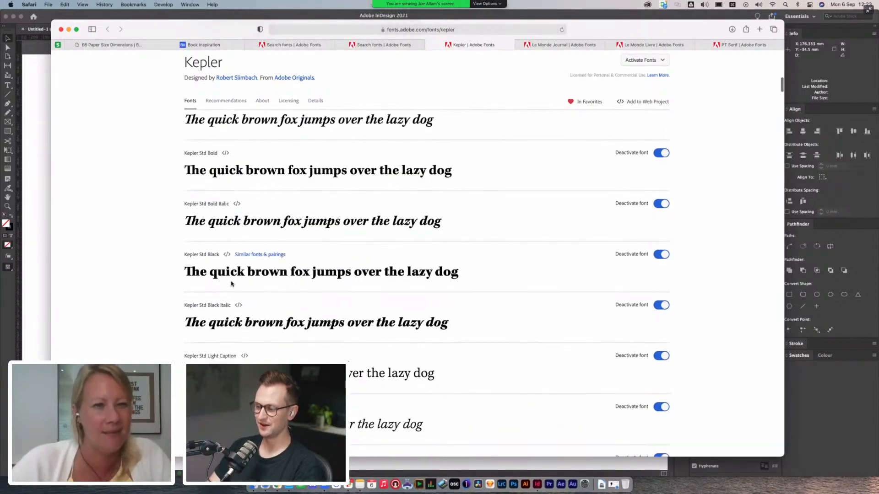
pyautogui.scroll(-1, 463, 257)
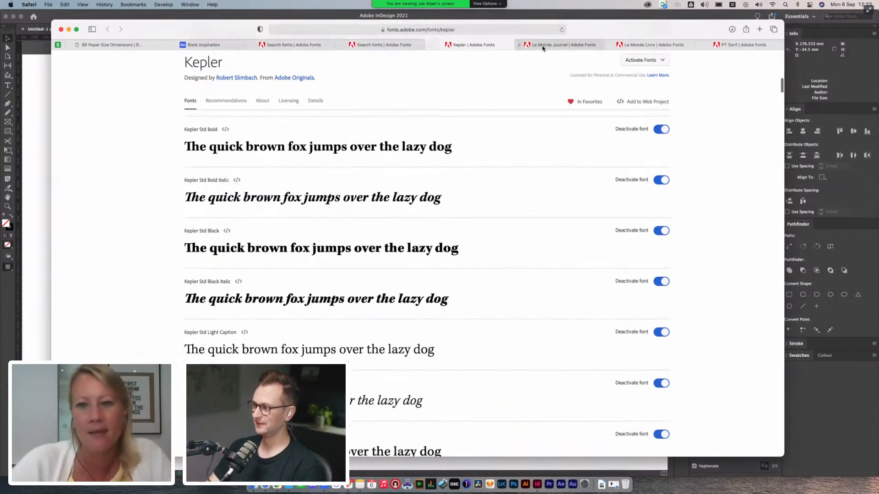
# - Review the Le Monde Journal and PT Serif family pages, then return to InDesign
pyautogui.click(545, 44)
pyautogui.scroll(5, 530, 188)
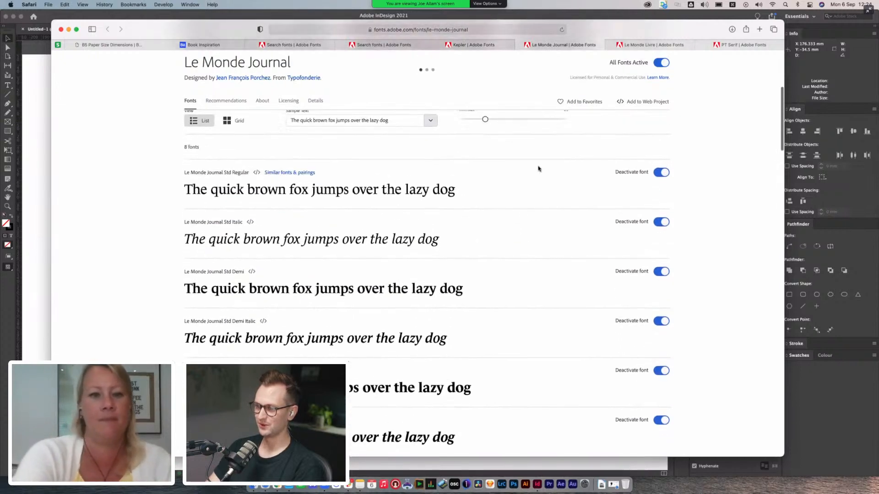
pyautogui.click(731, 46)
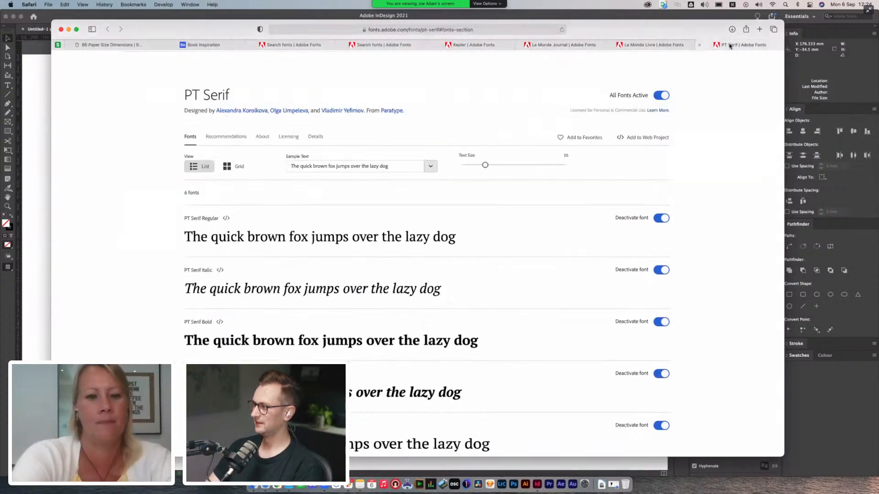
pyautogui.scroll(-5, 497, 193)
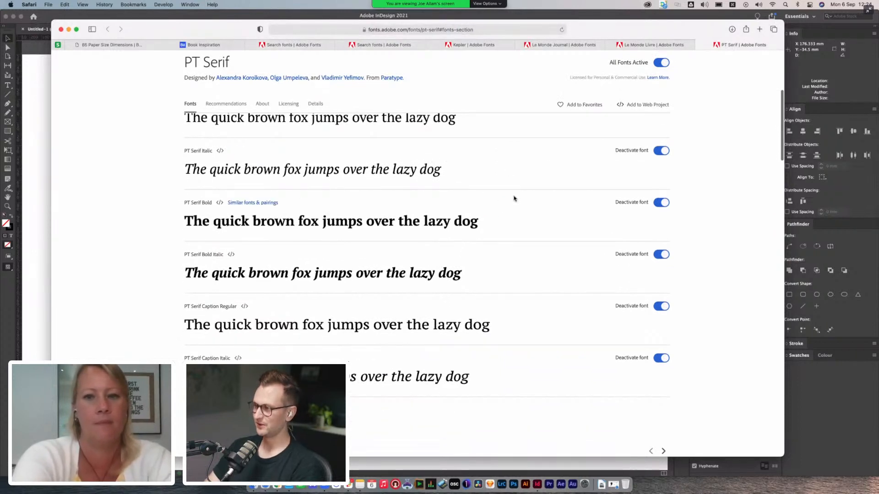
pyautogui.press('super+Tab')
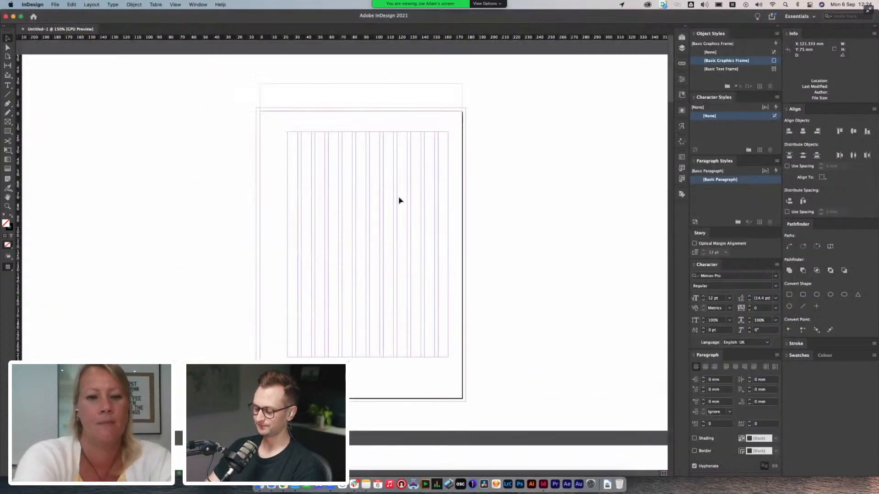
# - Draw a text frame at the top-left column corner reading 'Back to Travel' and select its text
pyautogui.press('t')
pyautogui.moveTo(288, 136); pyautogui.dragTo(447, 211)
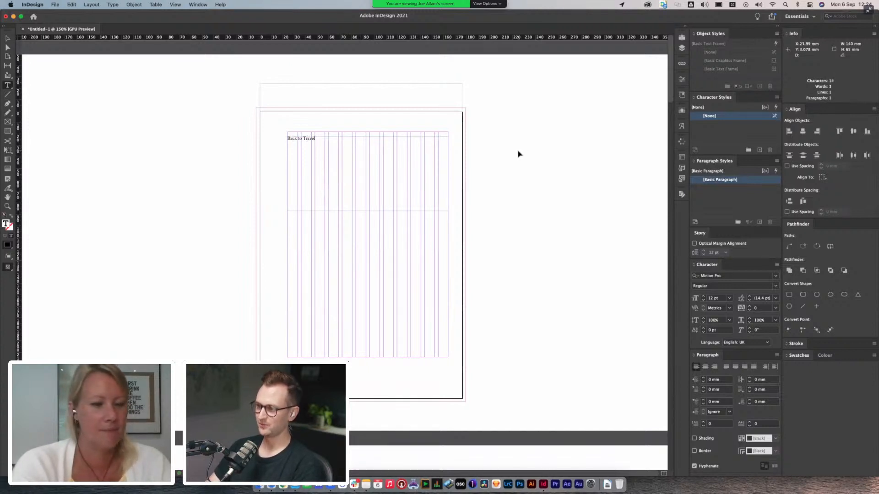
pyautogui.keyDown('super'); pyautogui.click(493, 161); pyautogui.keyUp('super')
pyautogui.press('super+equal')
pyautogui.press('super+equal')
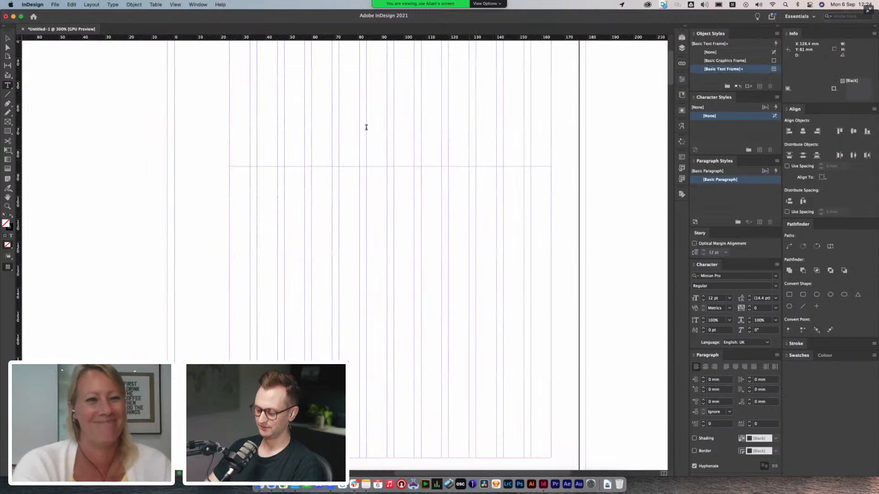
pyautogui.scroll(10, 367, 127)
pyautogui.click(274, 206)
pyautogui.press('super+a')
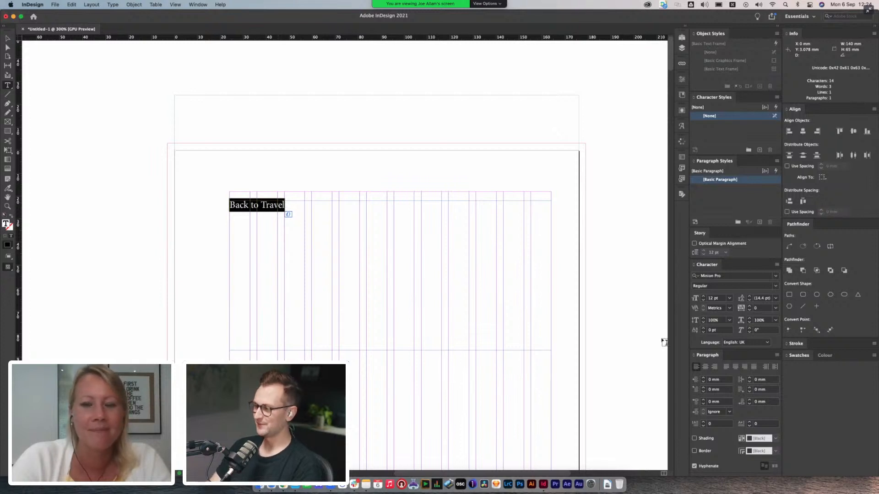
# - Browse recently added fonts, previewing Acumin ExtraCondensed UltraBlack, leaving the heading in Minion Pro
pyautogui.click(776, 278)
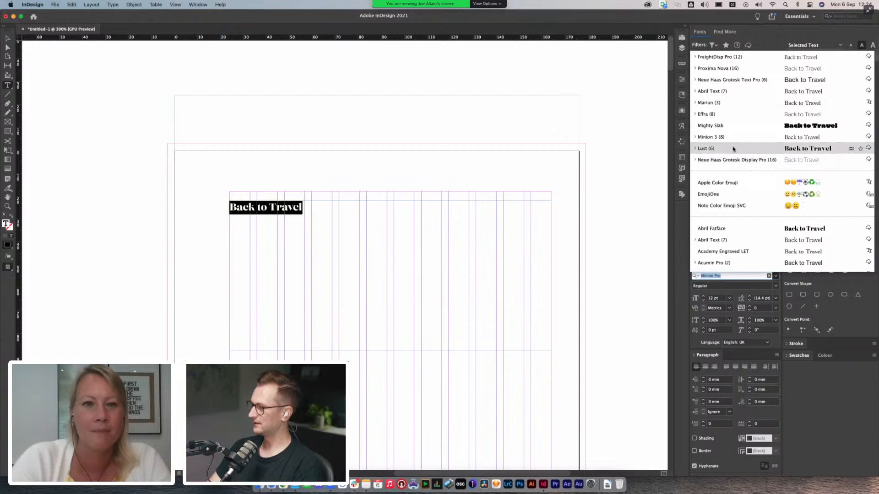
pyautogui.click(736, 45)
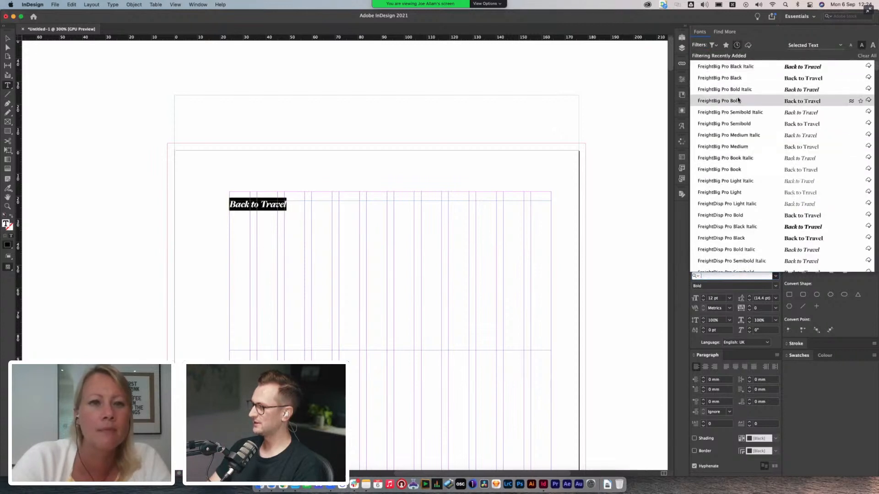
pyautogui.scroll(-8, 736, 191)
pyautogui.scroll(-10, 737, 190)
pyautogui.scroll(-6, 737, 188)
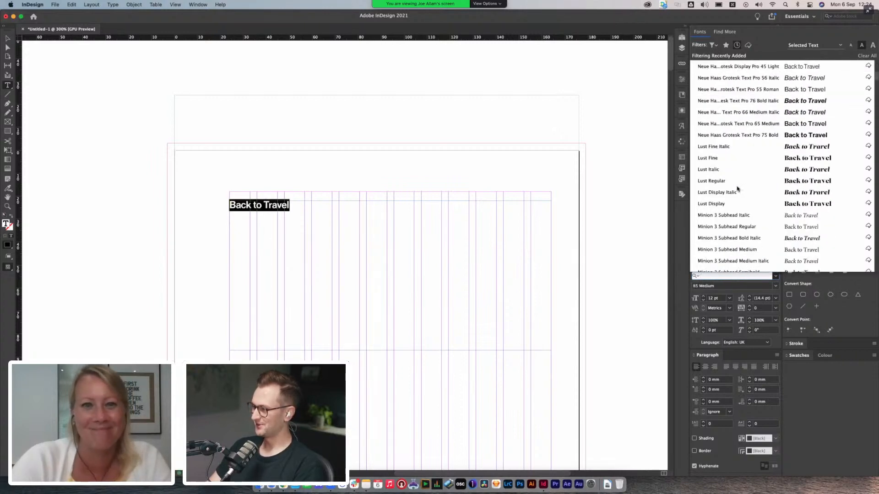
pyautogui.scroll(-8, 737, 189)
pyautogui.scroll(-10, 737, 188)
pyautogui.scroll(-5, 737, 188)
pyautogui.click(737, 169)
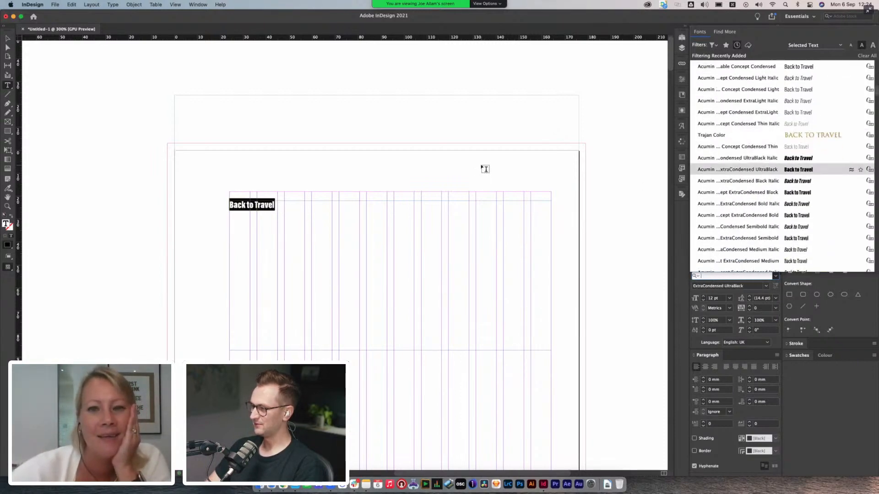
pyautogui.click(485, 169)
pyautogui.press('Escape')
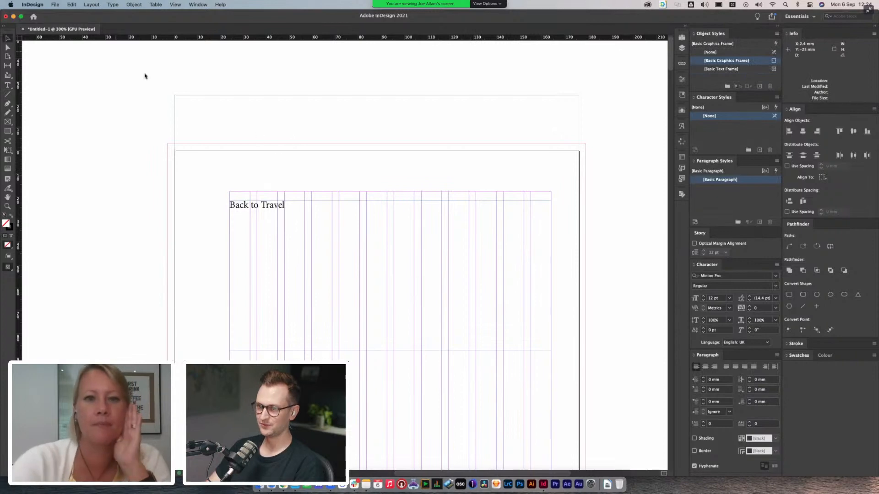
# - Open the recent b5 book sample document
pyautogui.click(55, 5)
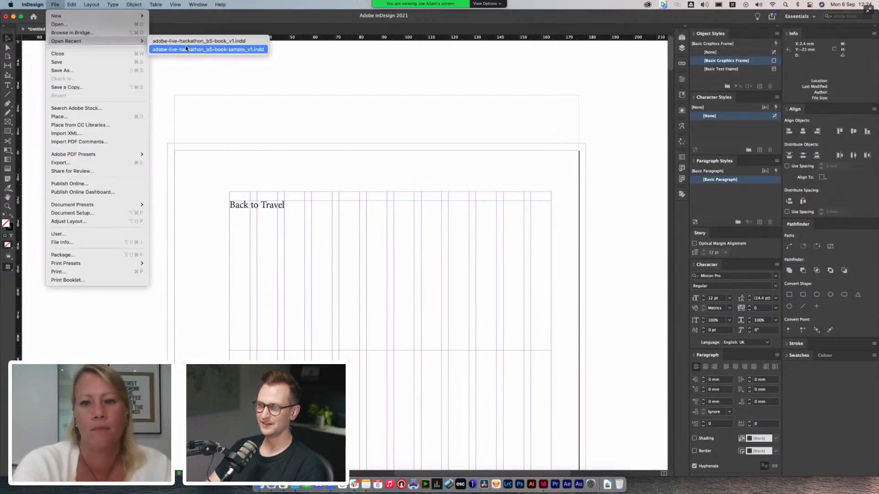
pyautogui.click(188, 60)
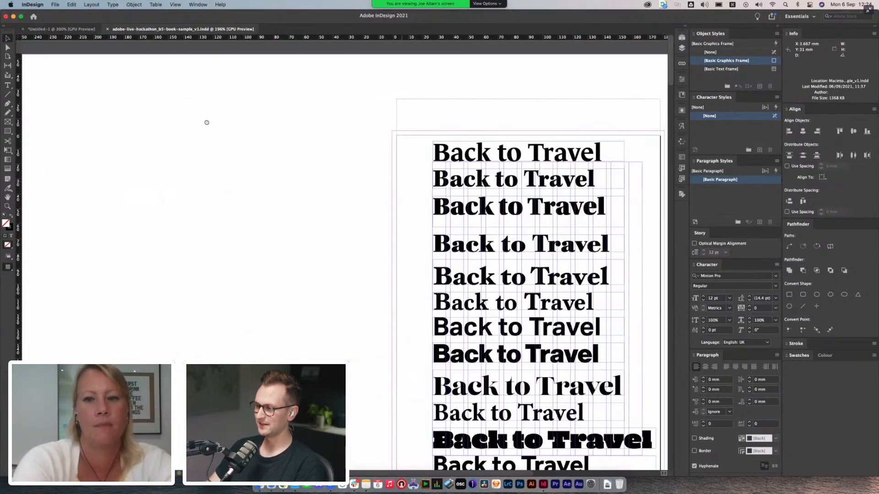
pyautogui.hscroll(5, 512, 162)
pyautogui.scroll(-2, 513, 162)
pyautogui.hscroll(-3, 457, 100)
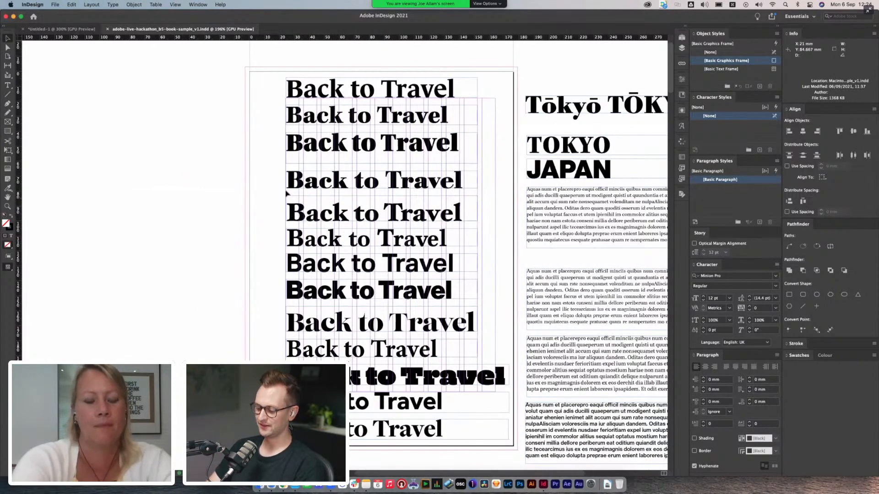
# - In Preview mode, inspect the fonts of the stacked Back to Travel headings, zooming on Lust Display
pyautogui.press('w')
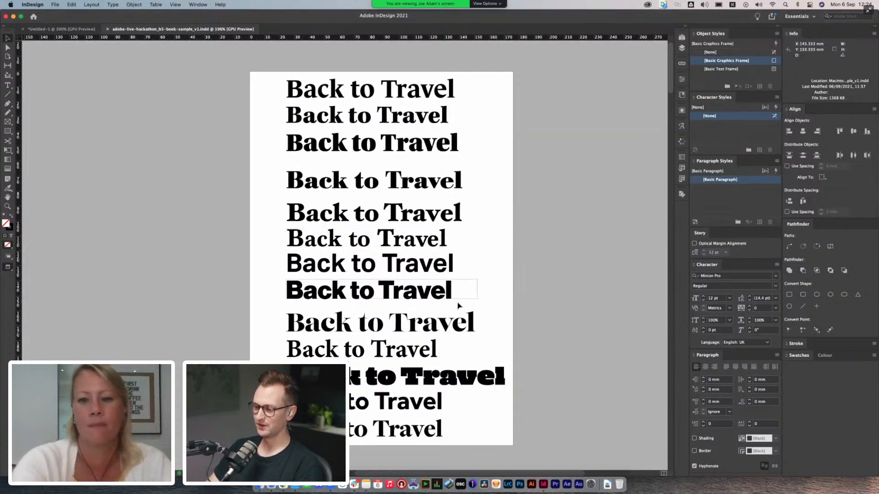
pyautogui.click(415, 178)
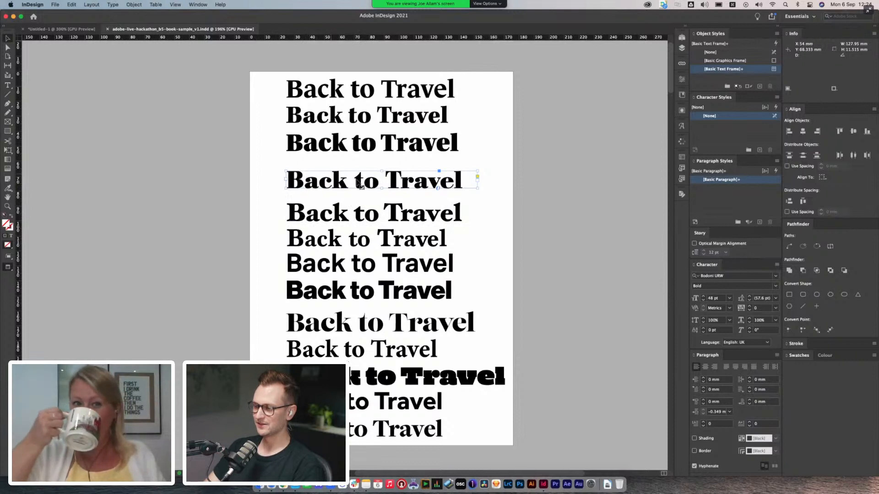
pyautogui.click(350, 214)
pyautogui.click(343, 242)
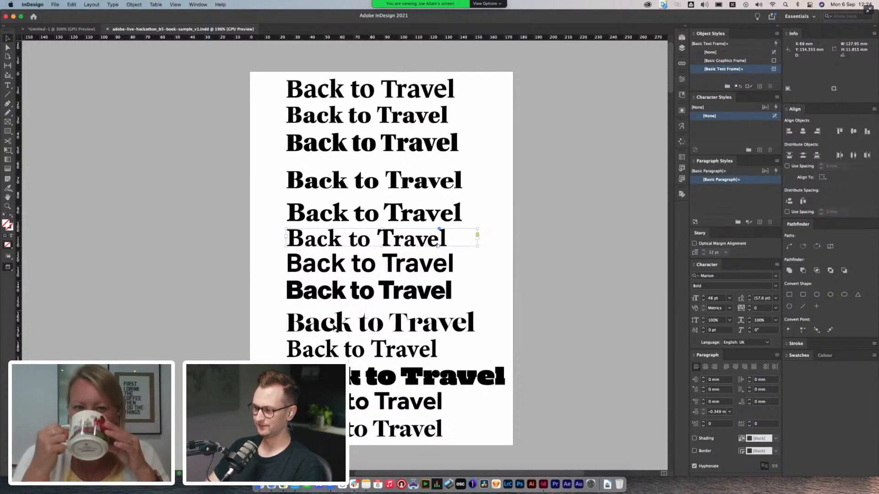
pyautogui.click(334, 328)
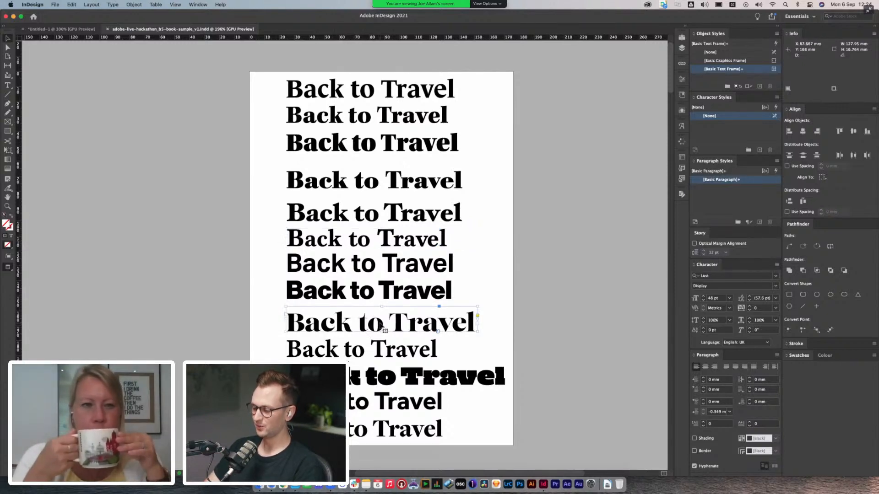
pyautogui.press('super+equal')
pyautogui.press('super+equal')
pyautogui.press('super+equal')
pyautogui.press('super+equal')
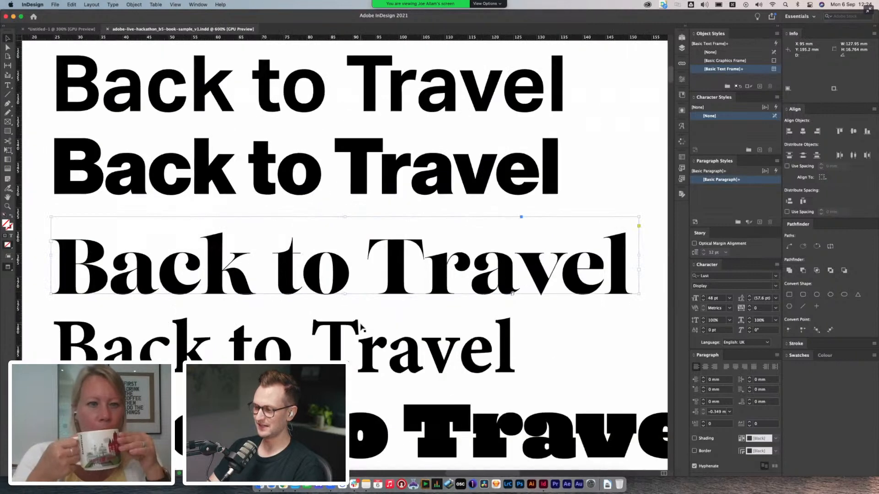
# - Select the bottom Back to Travel heading and zoom in close on its letterforms
pyautogui.hscroll(-3, 398, 283)
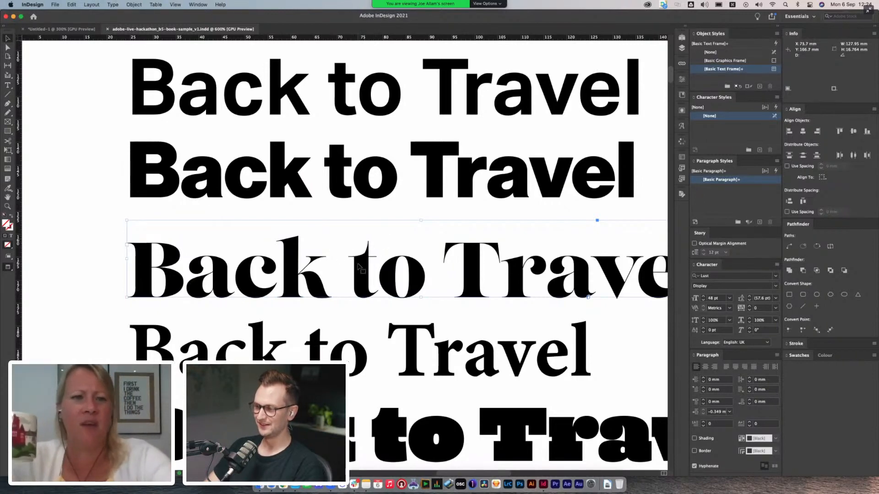
pyautogui.scroll(-8, 382, 288)
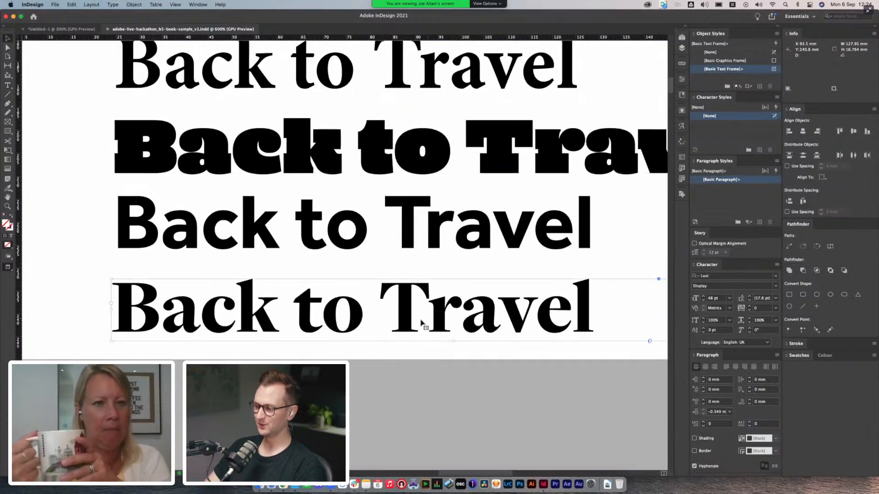
pyautogui.click(422, 325)
pyautogui.press('super+equal')
pyautogui.press('super+equal')
pyautogui.press('super+equal')
pyautogui.moveTo(310, 299); pyautogui.dragTo(641, 308)
pyautogui.moveTo(390, 270); pyautogui.dragTo(560, 280)
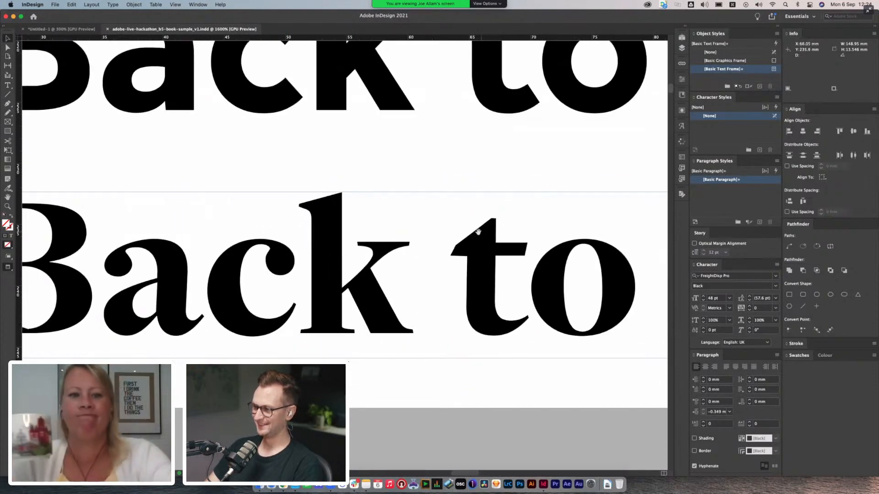
pyautogui.moveTo(481, 230); pyautogui.dragTo(536, 230)
# - Zoom back out gradually until the whole page of headings is visible
pyautogui.press('super+minus')
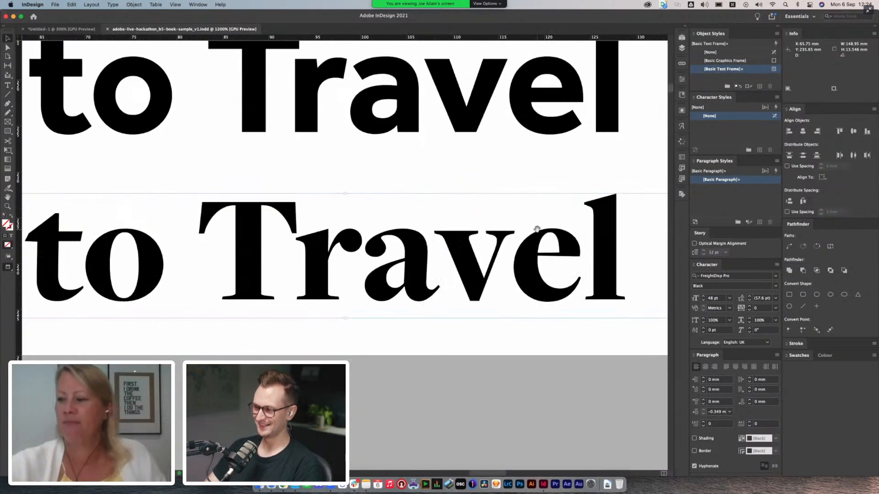
pyautogui.moveTo(367, 238); pyautogui.dragTo(458, 243)
pyautogui.moveTo(356, 253); pyautogui.dragTo(238, 246)
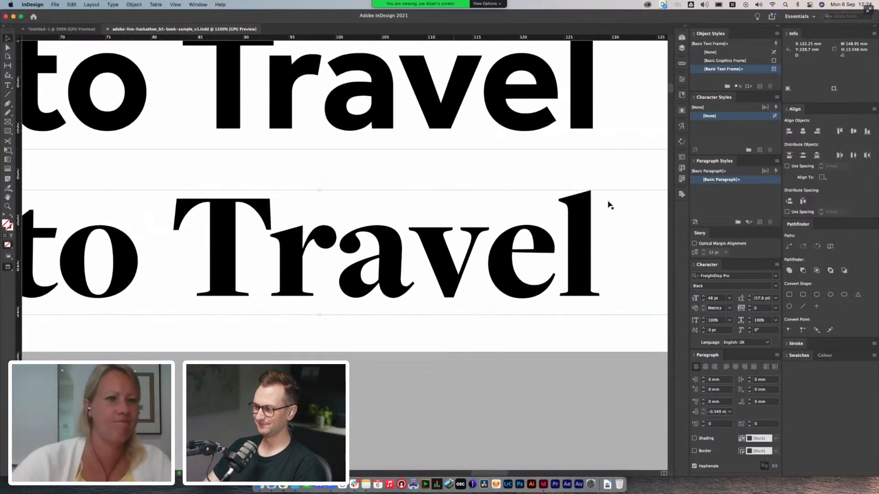
pyautogui.press('super+minus')
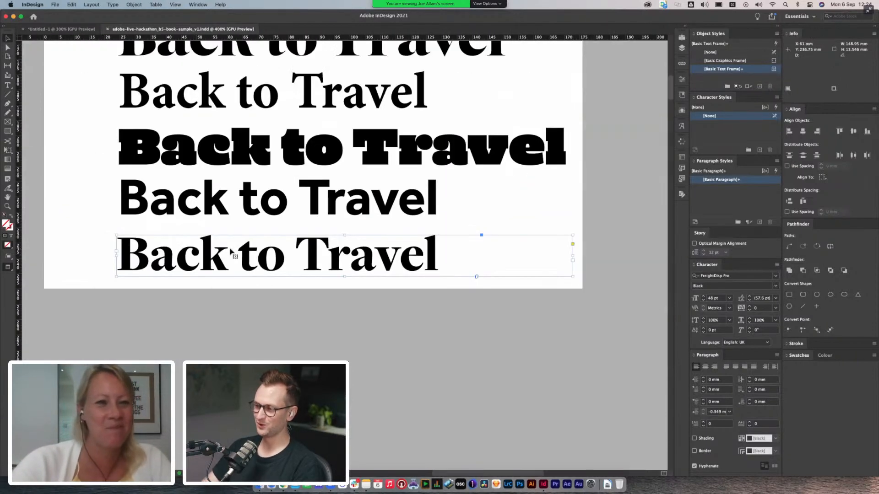
pyautogui.hscroll(-5, 233, 253)
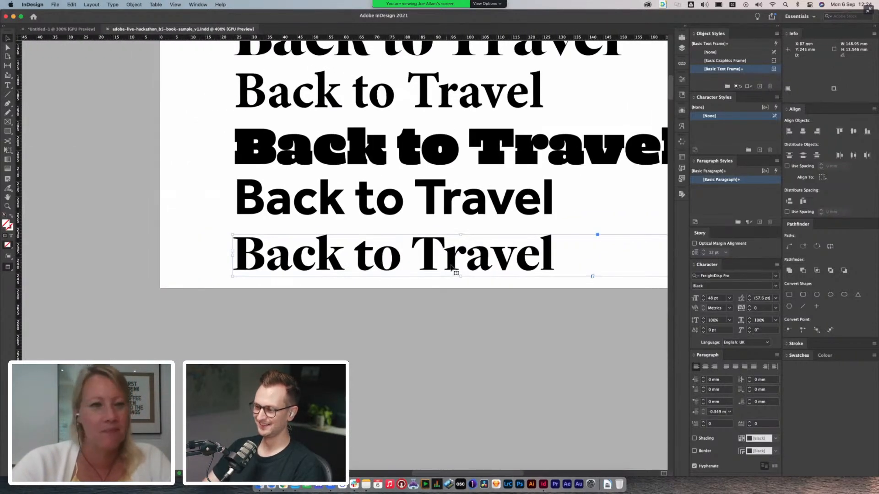
pyautogui.press('super+minus')
pyautogui.moveTo(490, 152); pyautogui.dragTo(494, 268)
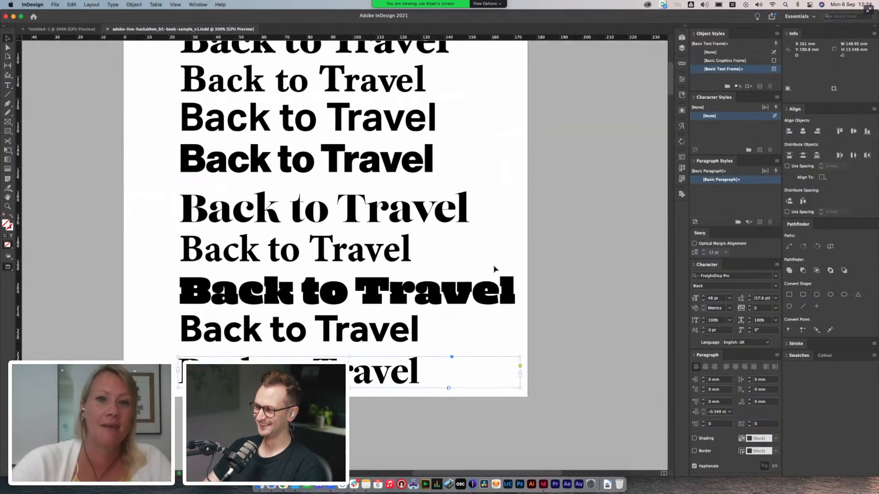
pyautogui.press('super+minus')
pyautogui.press('super+minus')
pyautogui.moveTo(514, 171); pyautogui.dragTo(510, 265)
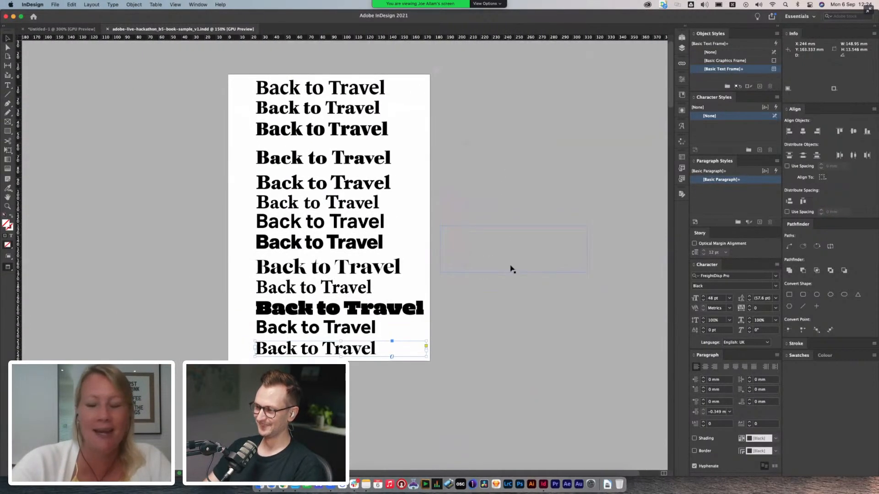
# - Show the pasteboard and inspect the fonts of the TOKYO, JAPAN and body-text samples
pyautogui.press('w')
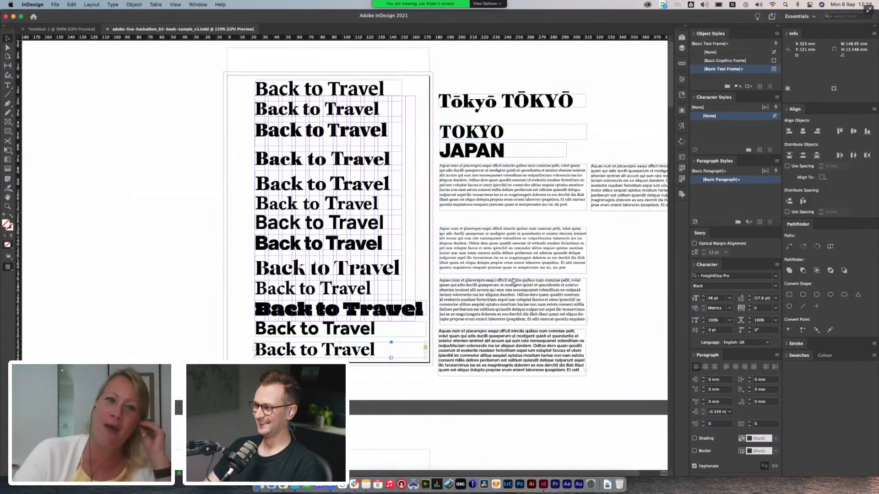
pyautogui.moveTo(474, 139); pyautogui.dragTo(432, 181)
pyautogui.click(435, 179)
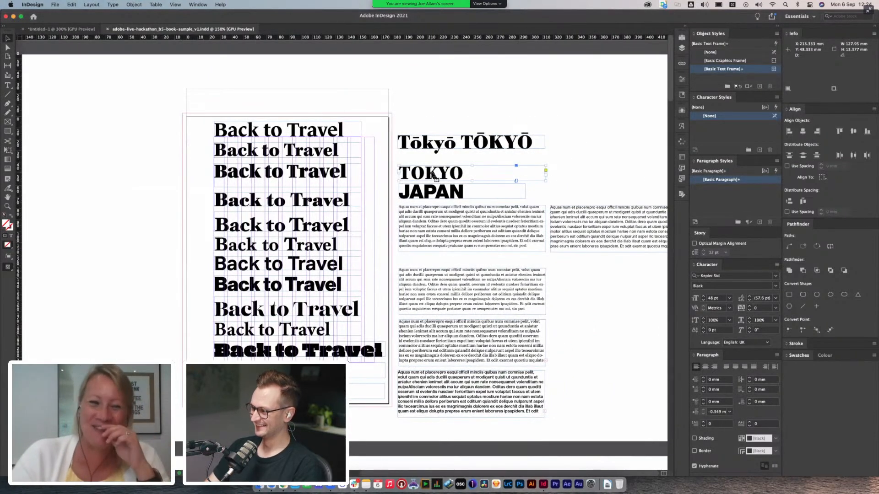
pyautogui.click(466, 198)
pyautogui.click(441, 231)
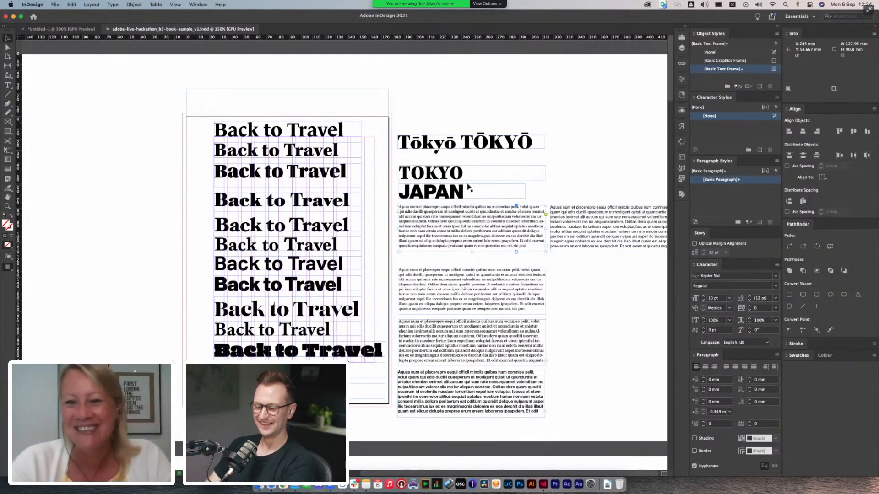
pyautogui.click(427, 295)
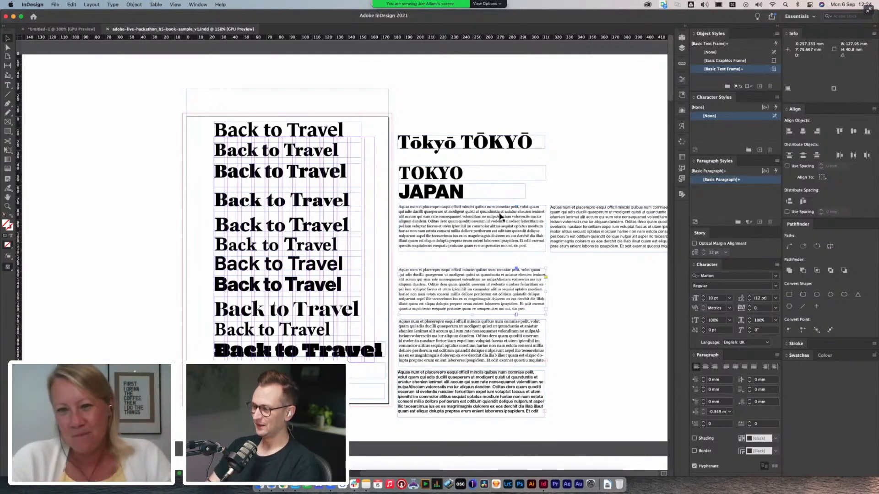
pyautogui.click(576, 284)
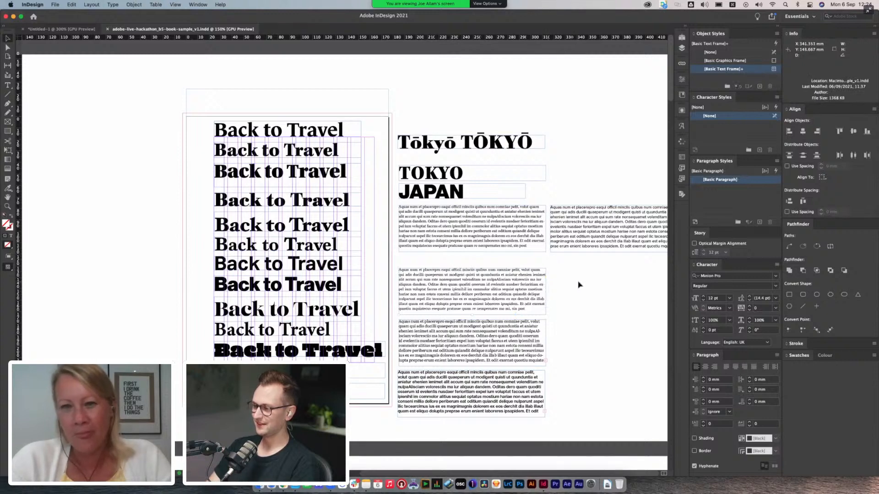
# - Draw a new text frame beside the body samples and fill it with placeholder text
pyautogui.scroll(-1, 527, 281)
pyautogui.press('t')
pyautogui.moveTo(553, 262); pyautogui.dragTo(648, 369)
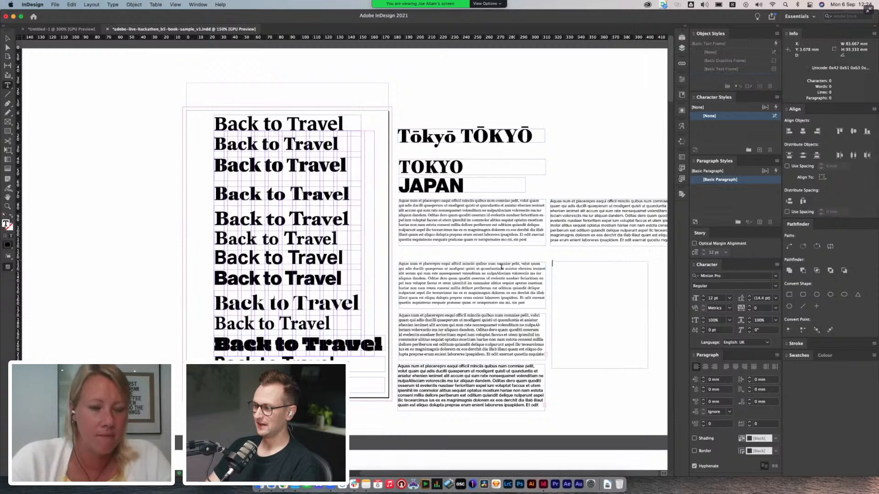
pyautogui.rightClick(563, 287)
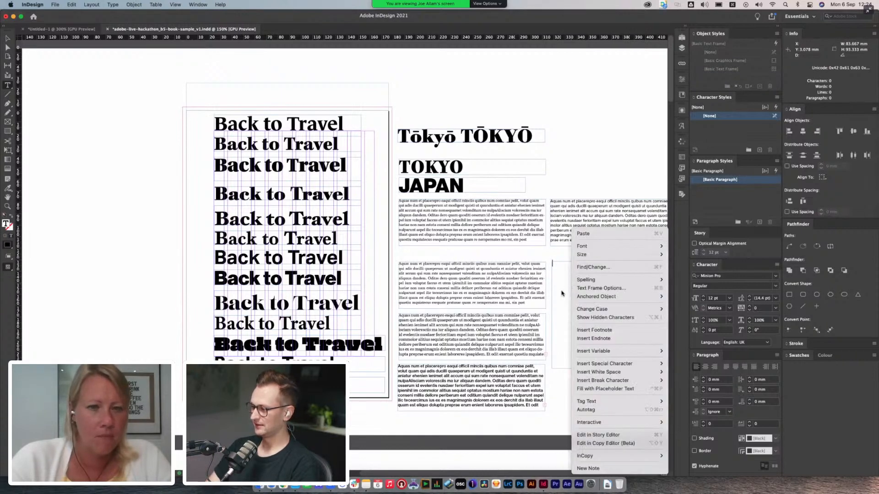
pyautogui.click(632, 388)
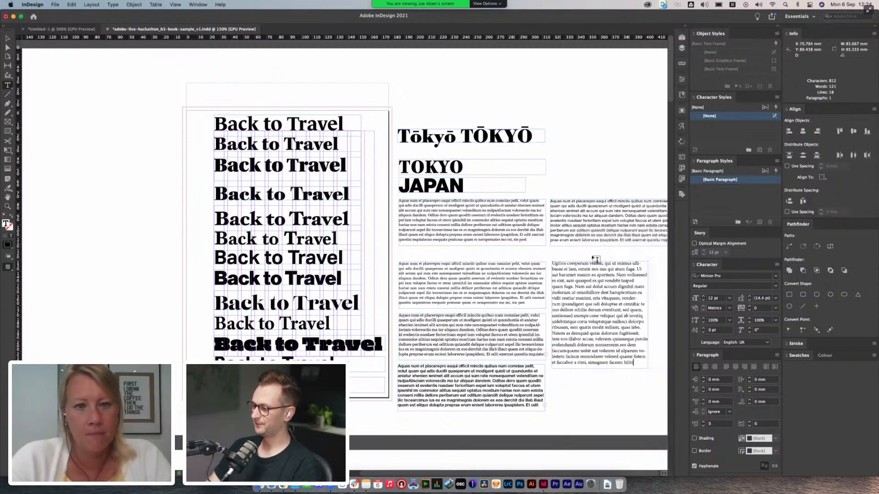
pyautogui.keyDown('super'); pyautogui.click(576, 252); pyautogui.keyUp('super')
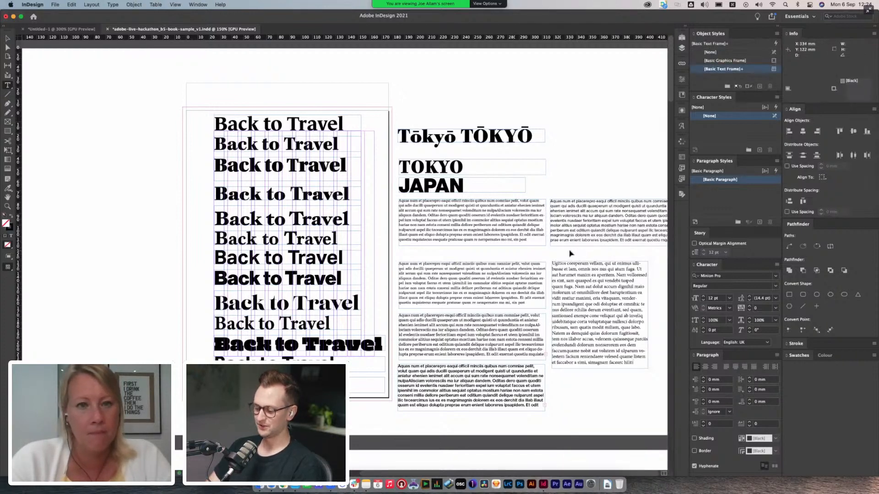
# - Select the placeholder text frame and preview fonts on it from the font list
pyautogui.press('v')
pyautogui.moveTo(528, 257); pyautogui.dragTo(529, 247)
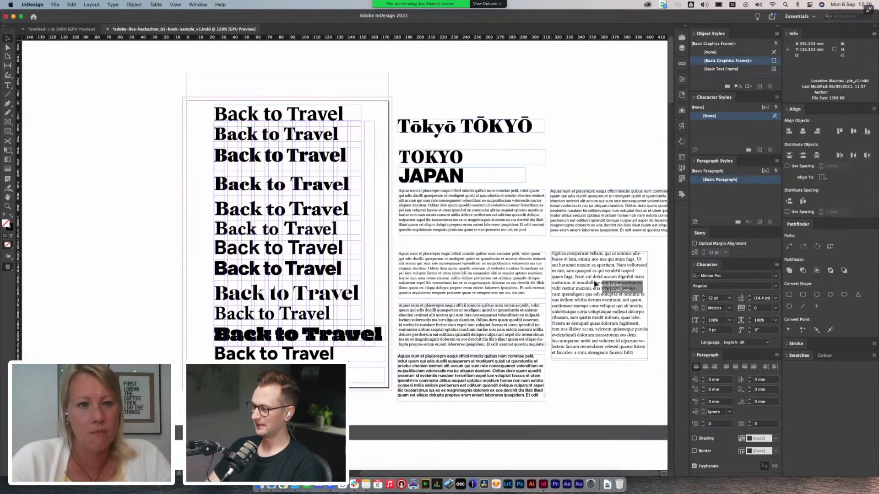
pyautogui.moveTo(594, 282); pyautogui.dragTo(593, 283)
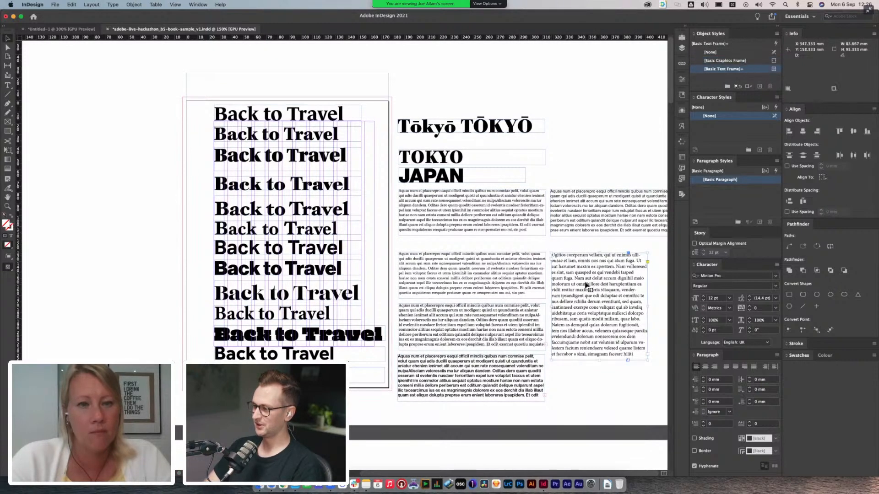
pyautogui.click(603, 247)
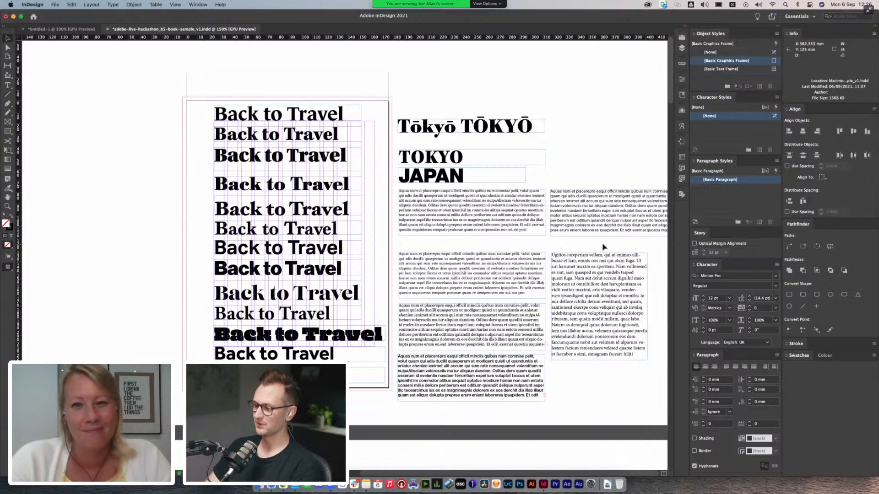
pyautogui.click(594, 288)
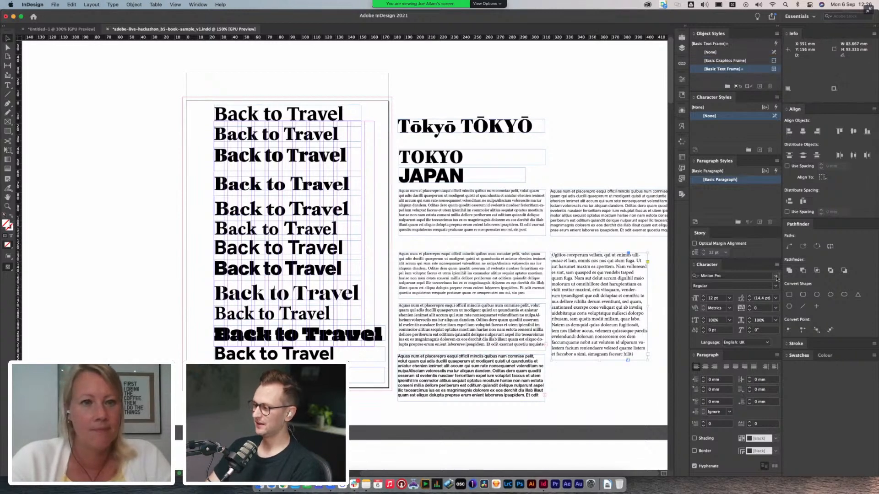
pyautogui.click(776, 277)
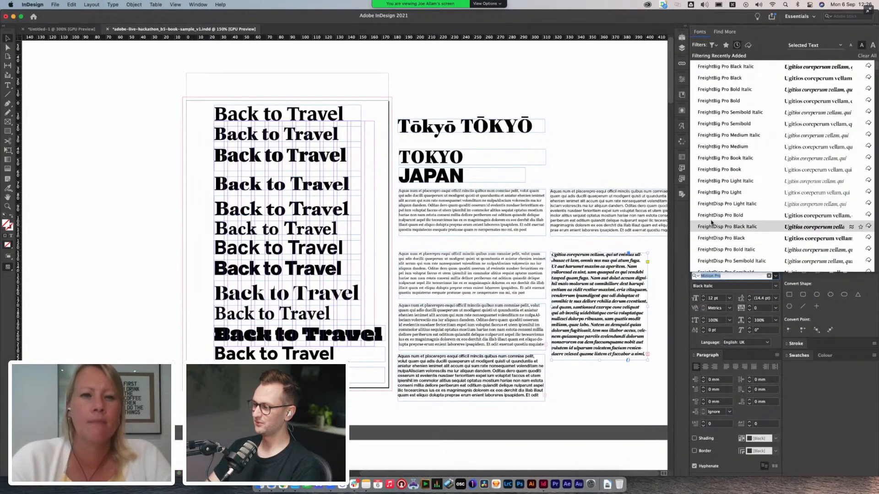
pyautogui.click(627, 243)
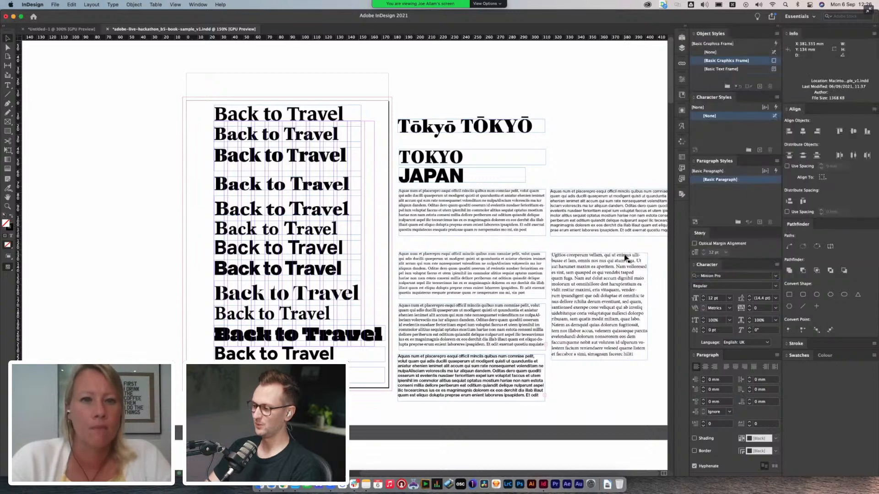
# - Recheck the TOKYO and JAPAN fonts, then zoom in to inspect the first body-text sample
pyautogui.click(446, 161)
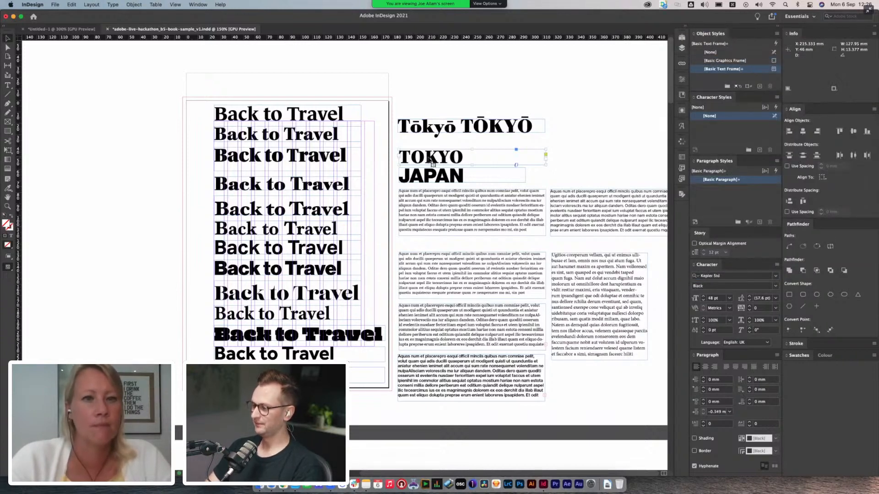
pyautogui.click(441, 180)
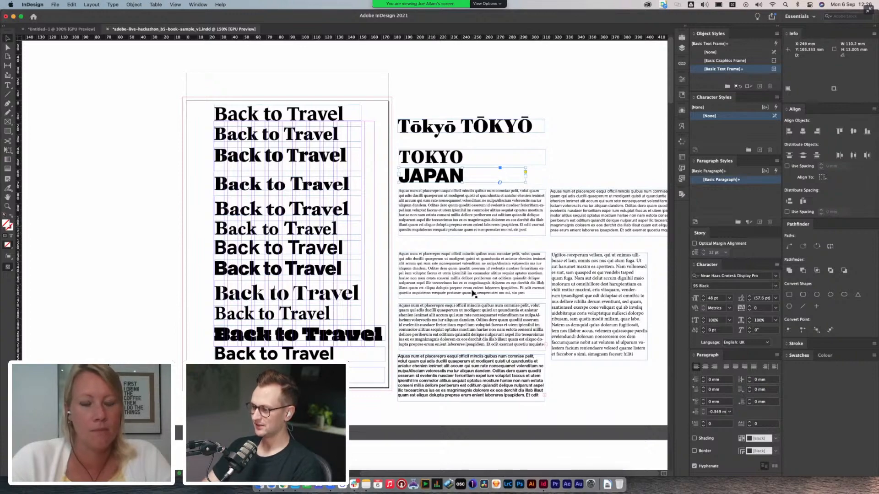
pyautogui.press('super+equal')
pyautogui.scroll(-5, 462, 272)
pyautogui.click(362, 114)
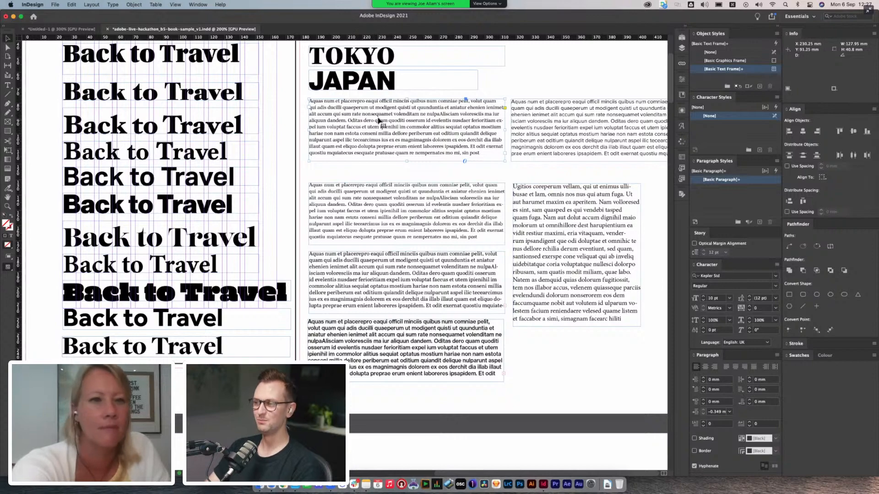
pyautogui.scroll(3, 389, 139)
pyautogui.scroll(3, 389, 139)
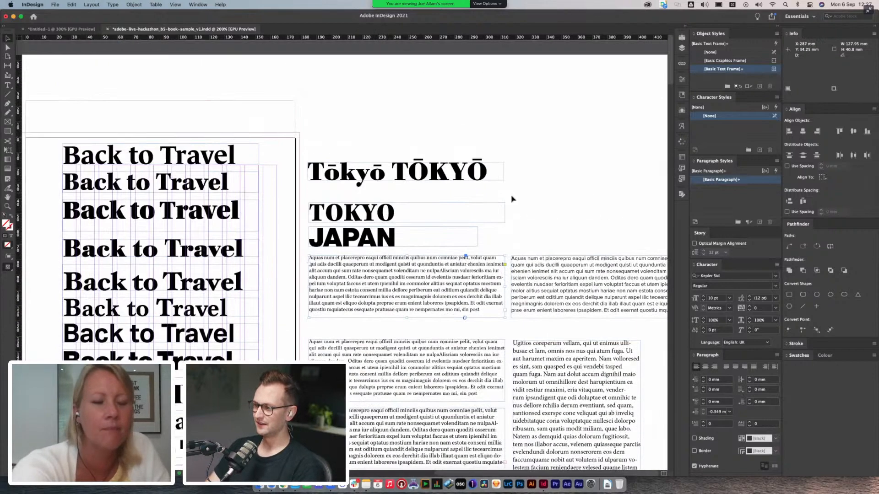
pyautogui.scroll(-2, 523, 202)
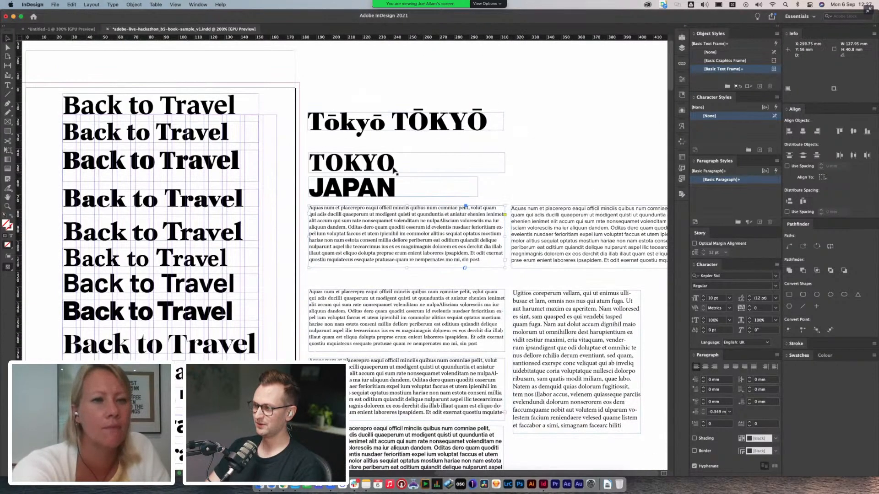
# - In Untitled-1, change the Back to Travel heading's font to Kepler Std Medium
pyautogui.click(66, 29)
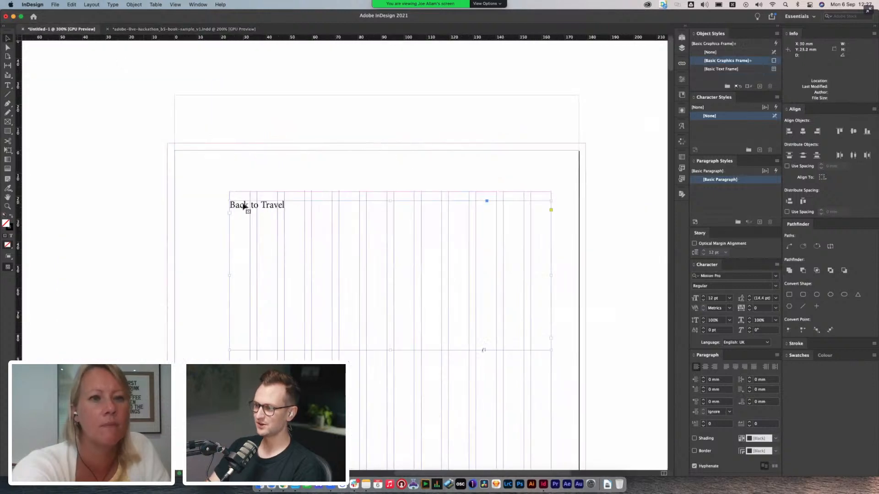
pyautogui.click(776, 276)
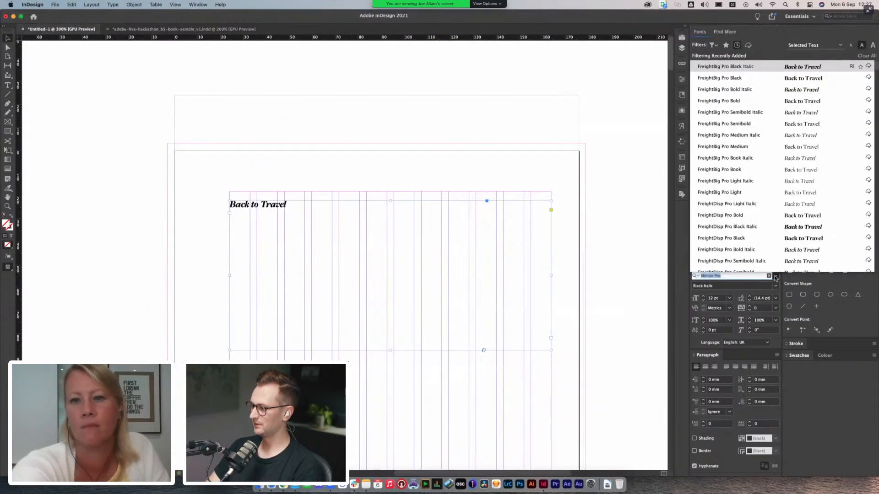
pyautogui.scroll(-10, 728, 192)
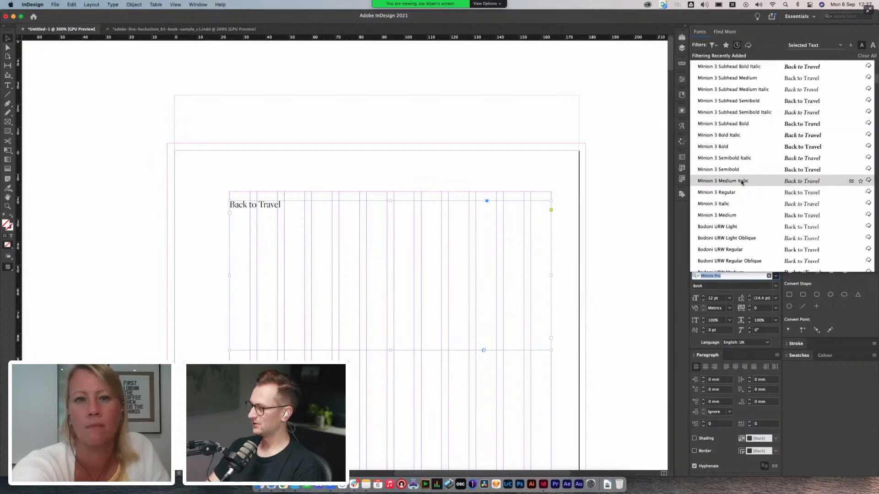
pyautogui.scroll(5, 732, 181)
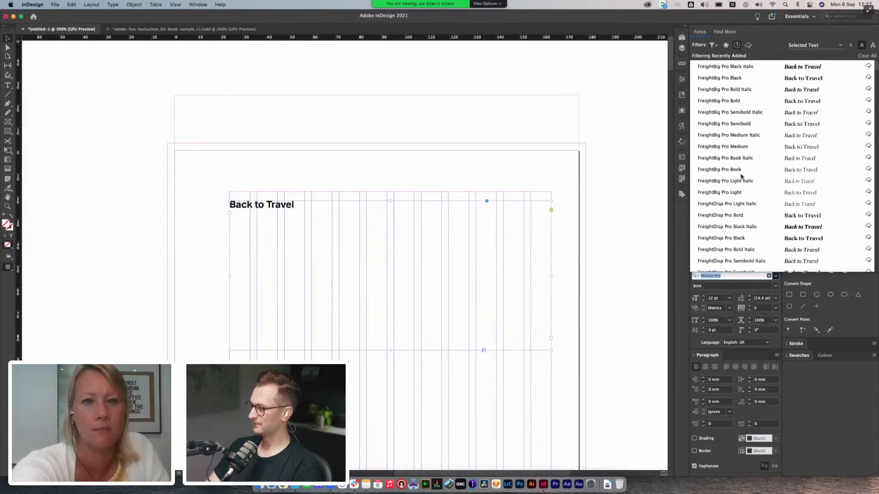
pyautogui.click(737, 46)
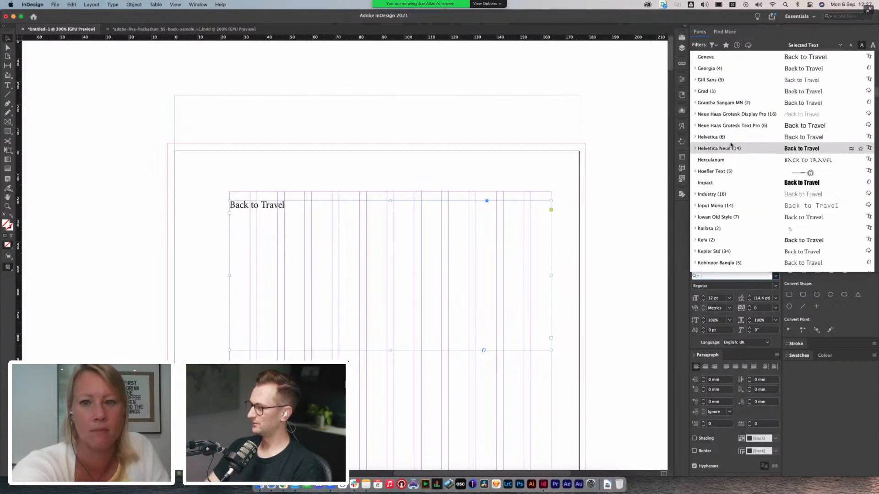
pyautogui.scroll(-1, 712, 200)
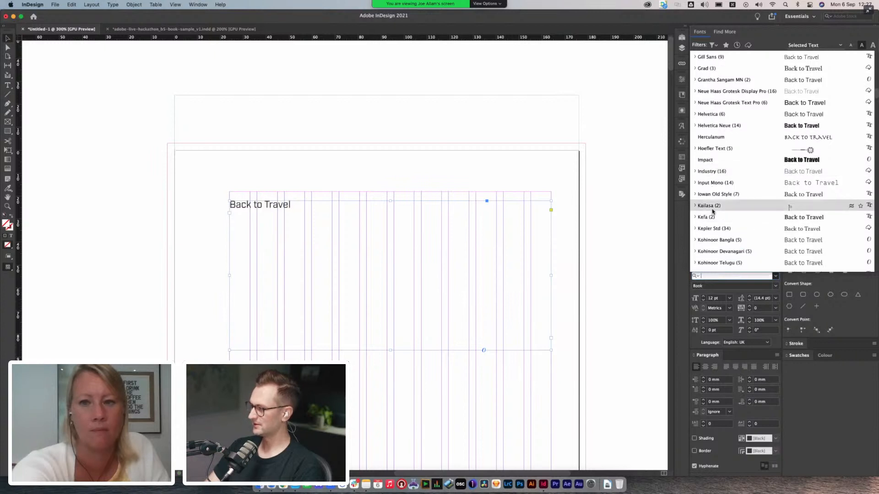
pyautogui.scroll(-1, 709, 210)
pyautogui.click(696, 219)
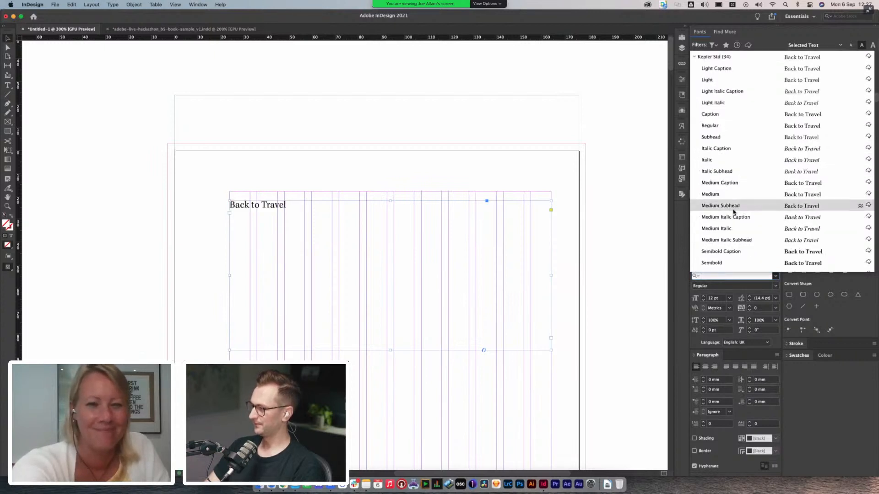
pyautogui.scroll(-4, 727, 220)
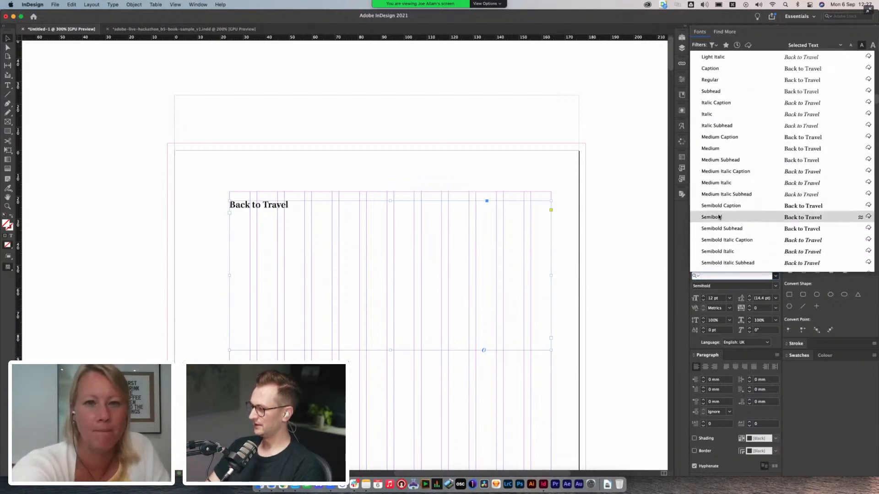
pyautogui.click(720, 149)
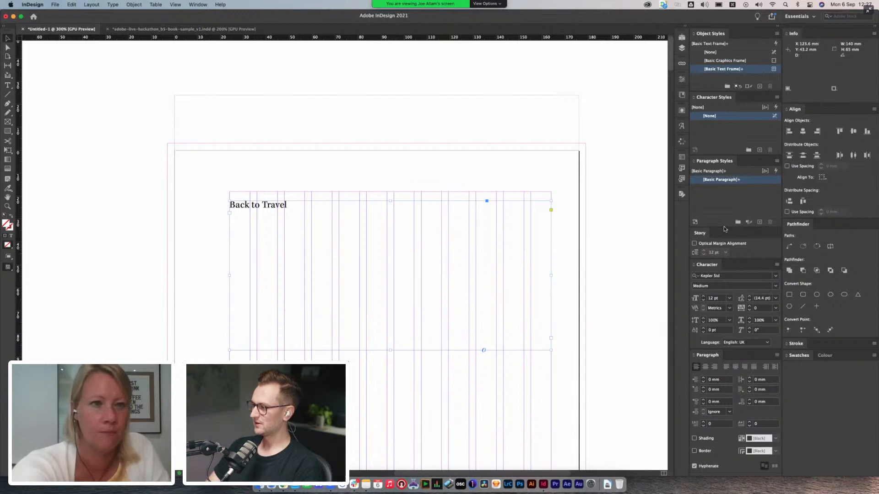
# - Give the Basic Paragraph style Kepler Std at 10 pt with 12 pt leading, previewing live
pyautogui.doubleClick(751, 181)
pyautogui.moveTo(468, 121); pyautogui.dragTo(564, 129)
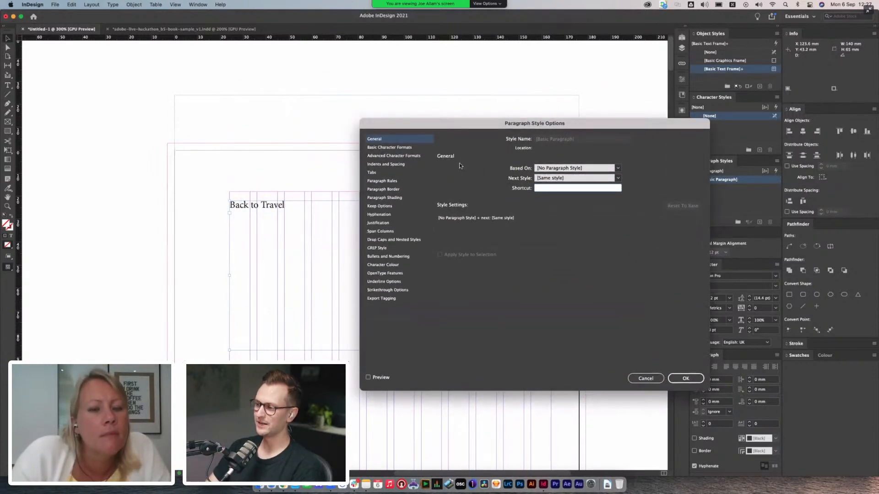
pyautogui.click(385, 148)
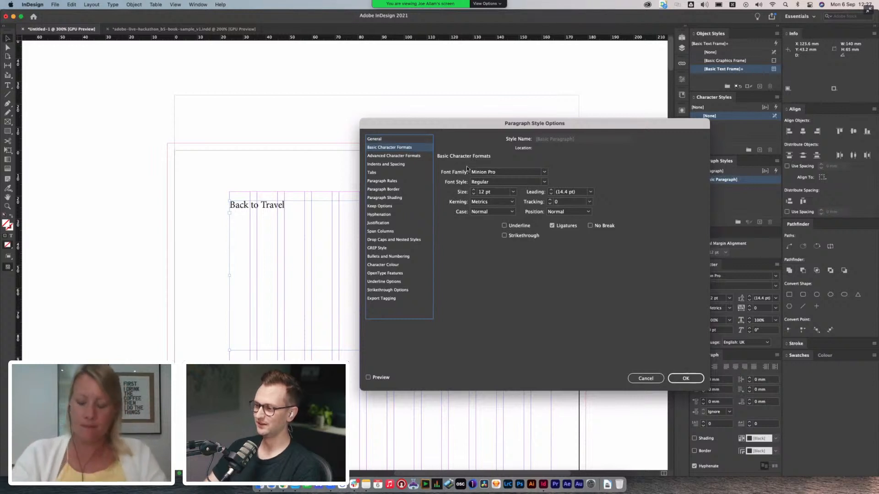
pyautogui.click(369, 378)
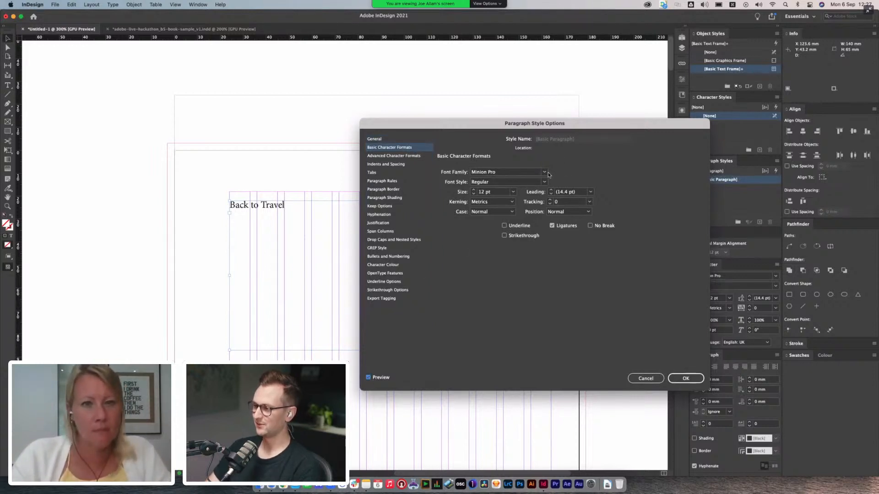
pyautogui.click(544, 173)
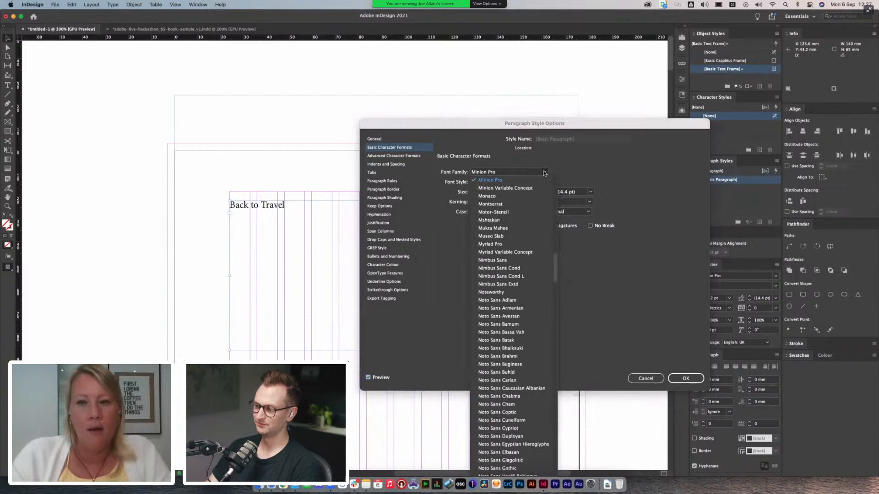
pyautogui.scroll(5, 513, 222)
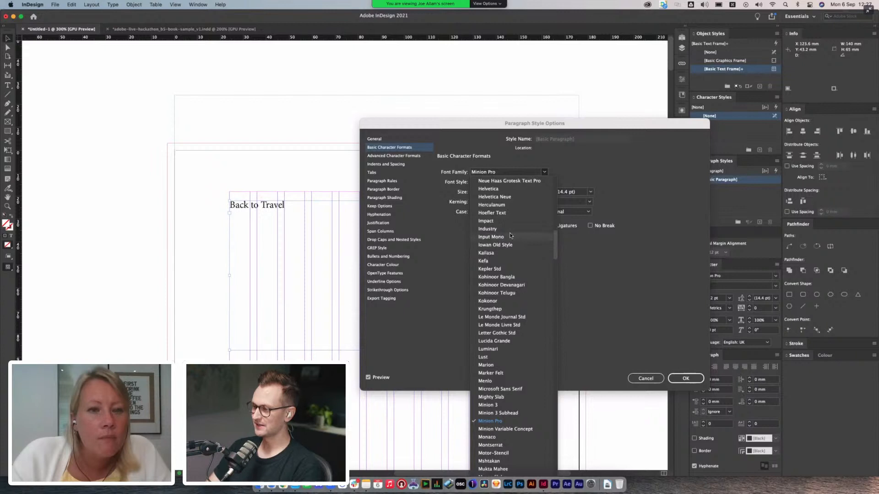
pyautogui.click(504, 269)
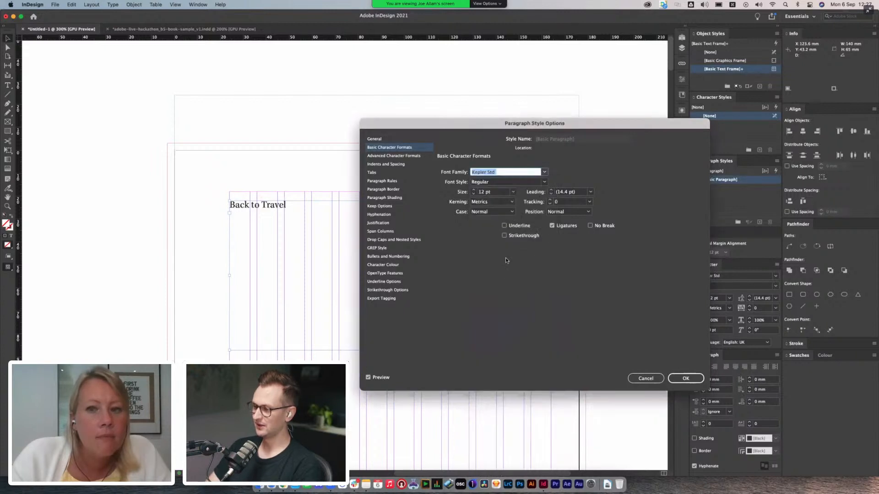
pyautogui.click(473, 194)
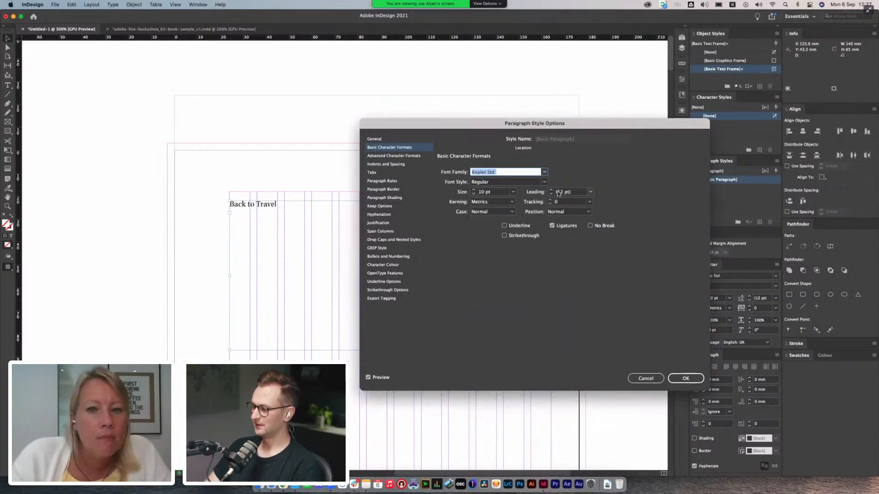
pyautogui.doubleClick(558, 194)
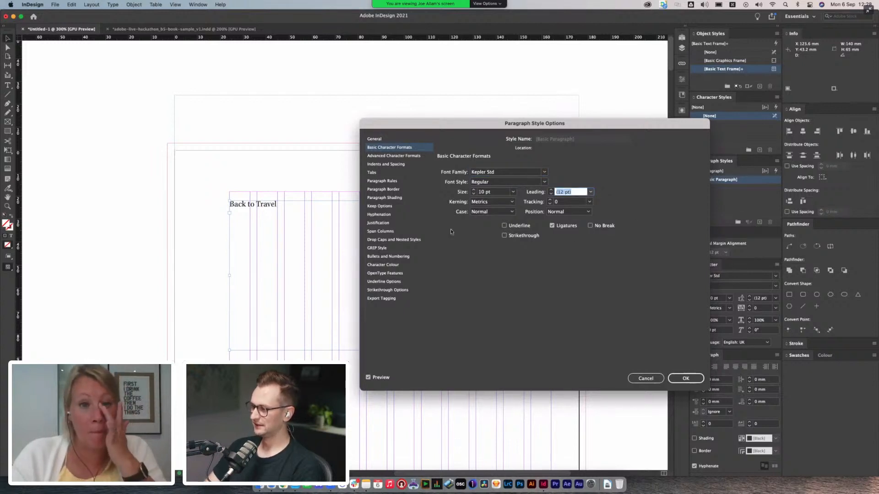
# - Turn off hyphenation in Basic Paragraph and confirm the style changes
pyautogui.click(378, 214)
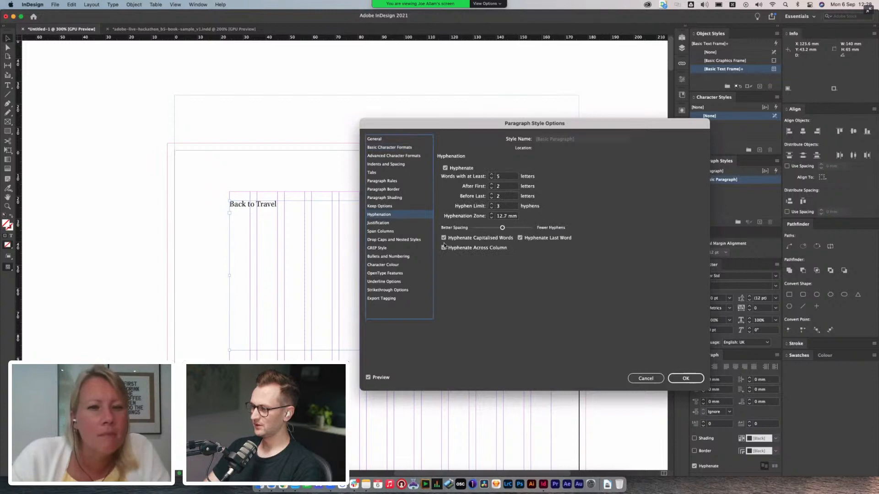
pyautogui.click(457, 168)
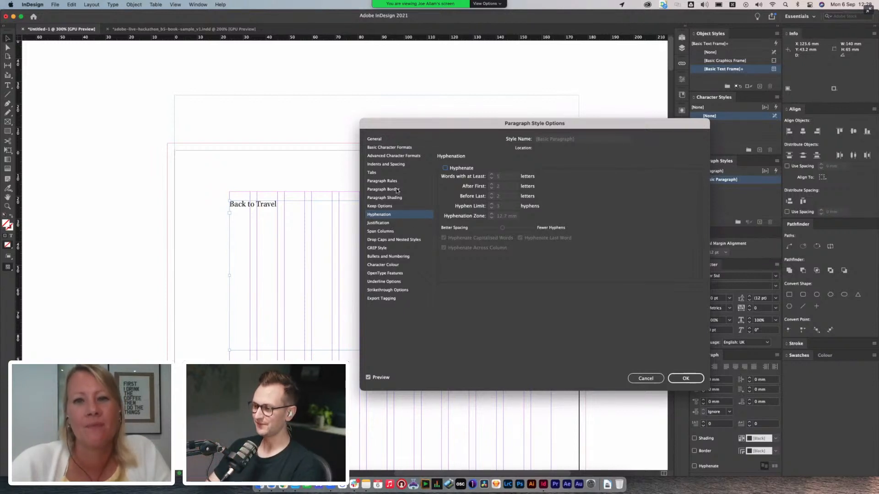
pyautogui.click(388, 139)
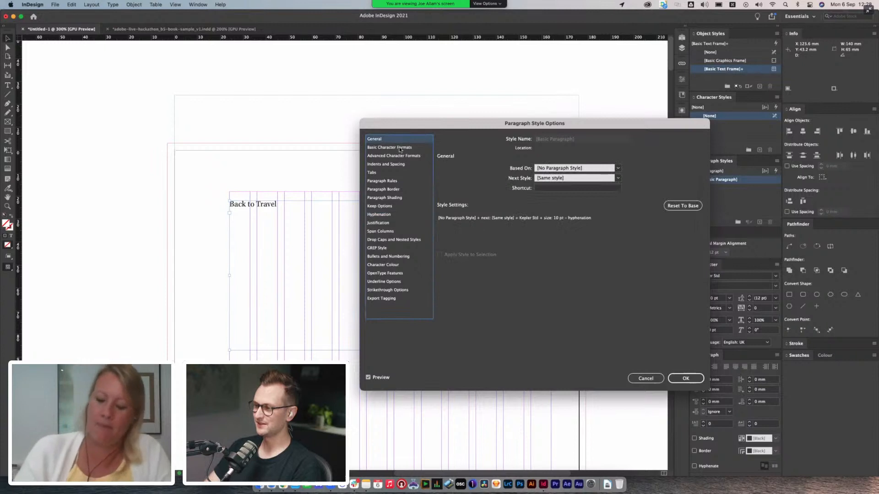
pyautogui.click(405, 148)
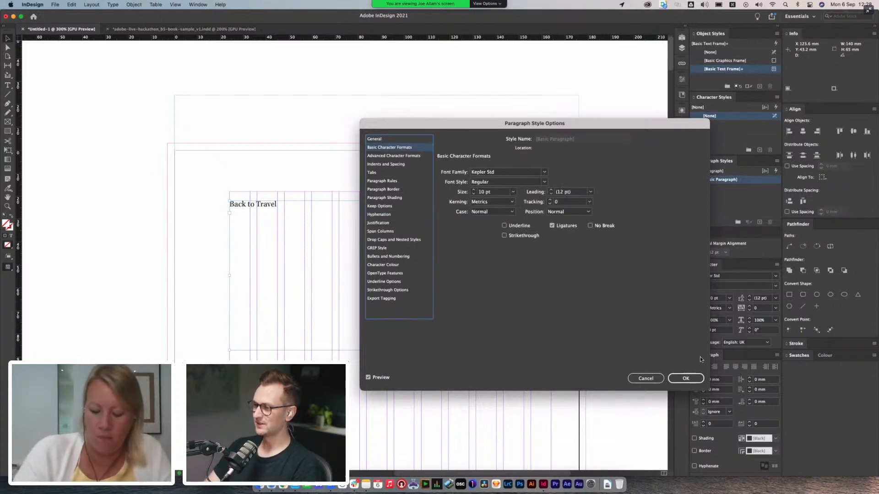
pyautogui.click(686, 378)
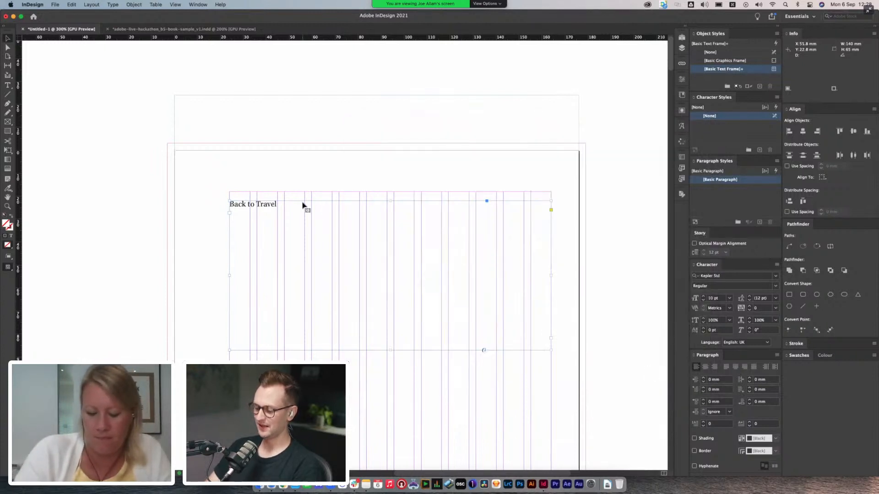
# - Select the Back to Travel frame and create Paragraph Style 1 from it
pyautogui.click(300, 184)
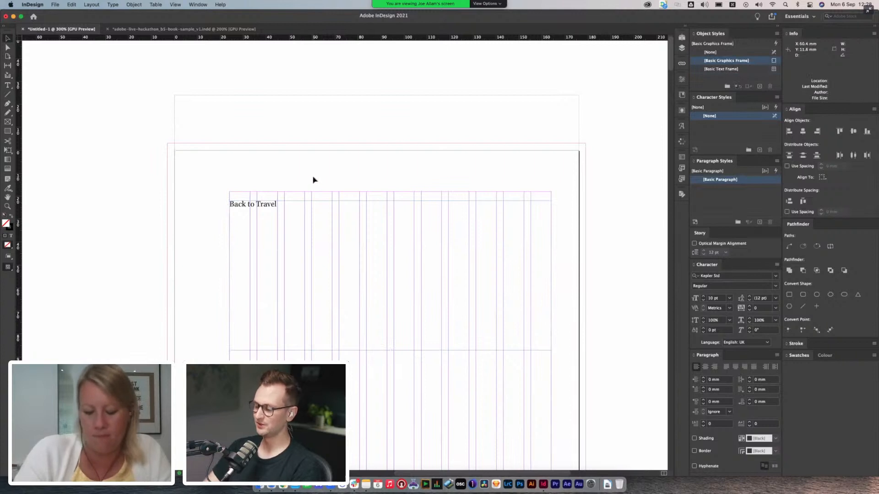
pyautogui.hscroll(4, 397, 193)
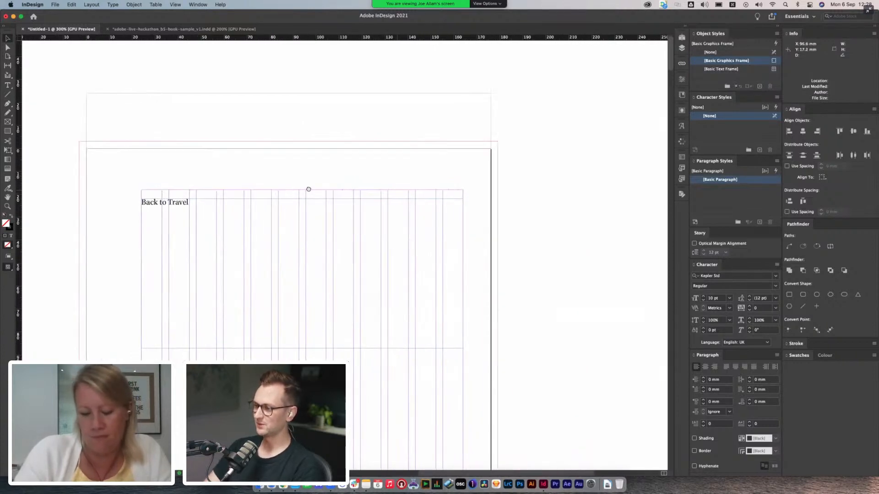
pyautogui.click(208, 215)
pyautogui.click(760, 223)
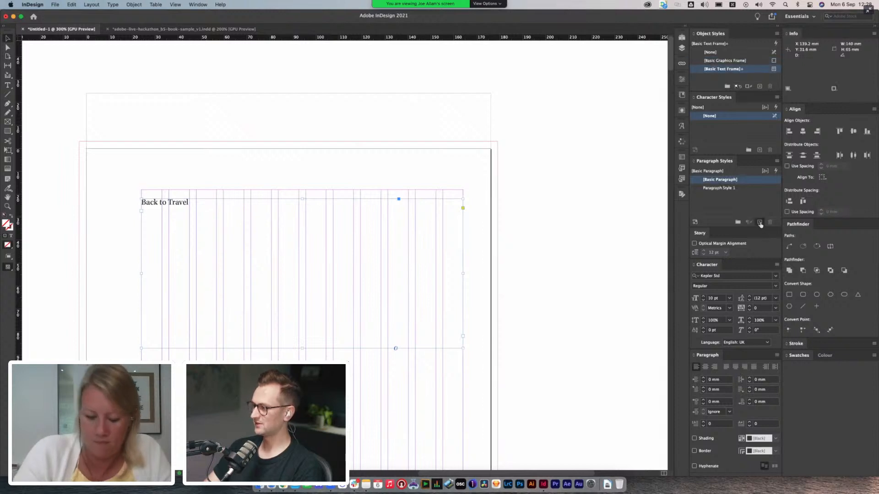
# - Name the new style Header, base it on no other style, and set its size to 60 pt
pyautogui.doubleClick(718, 188)
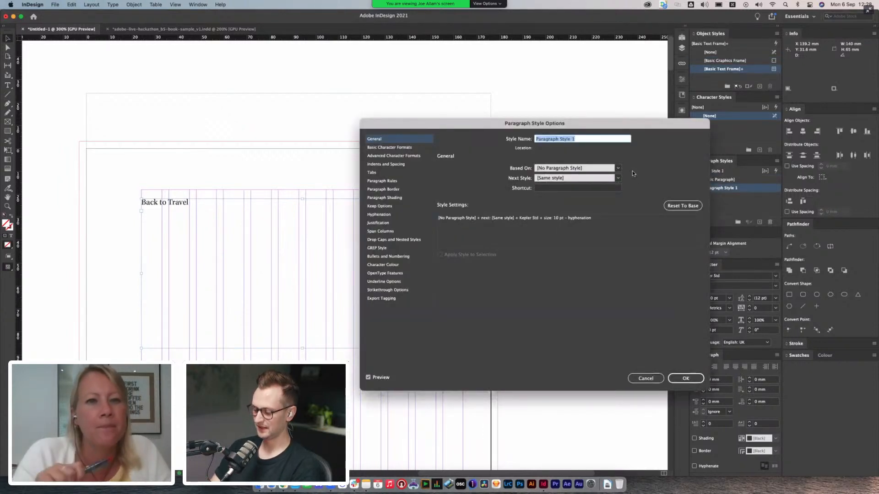
pyautogui.write('Title')
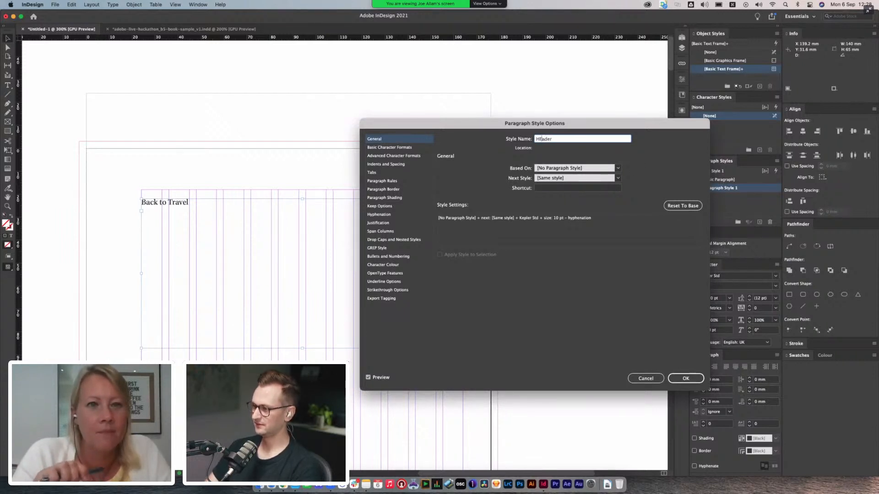
pyautogui.click(617, 169)
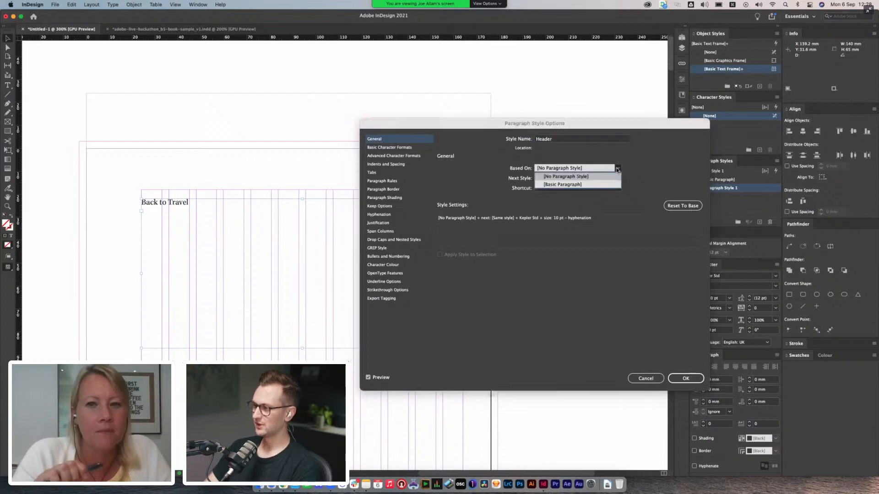
pyautogui.click(641, 161)
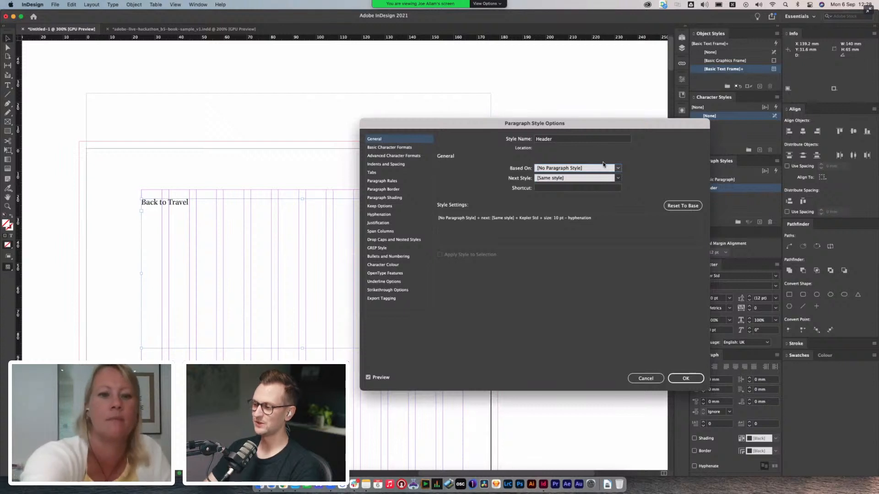
pyautogui.click(381, 148)
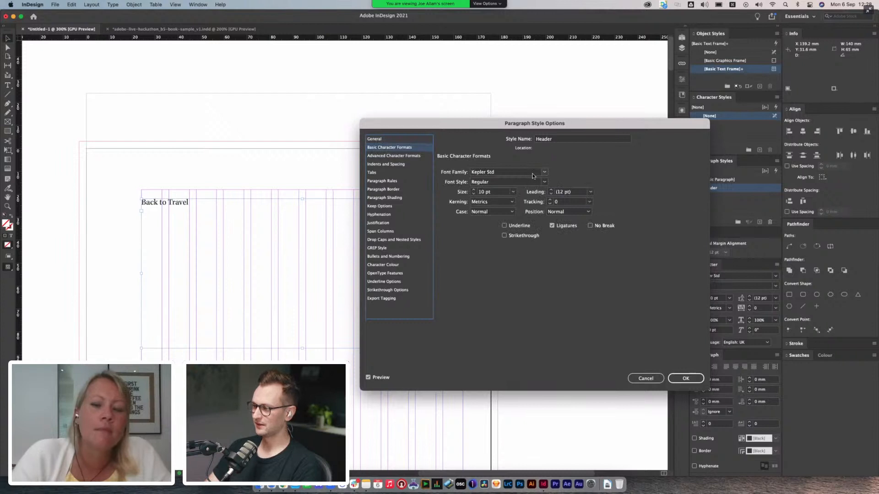
pyautogui.doubleClick(480, 193)
pyautogui.write('60')
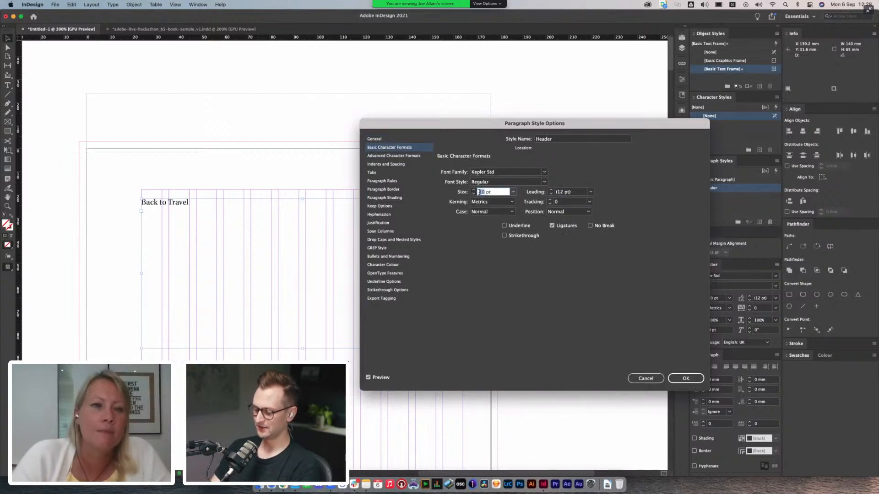
pyautogui.press('Tab')
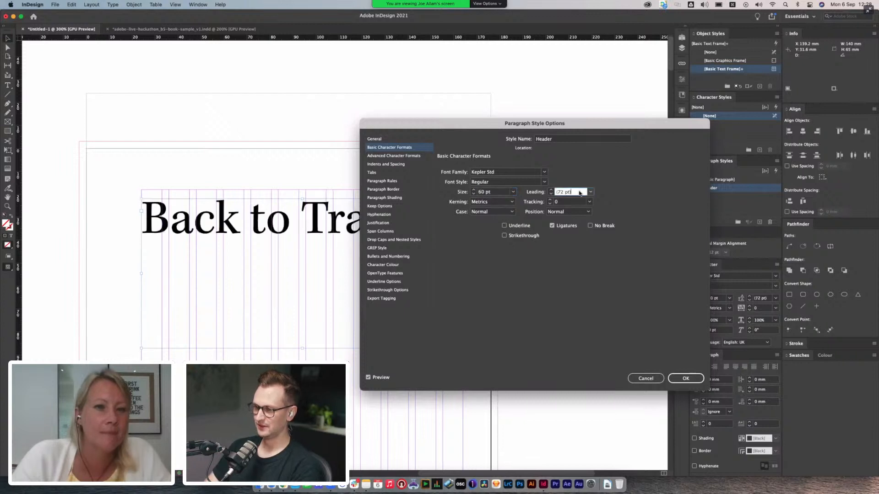
# - Set the Header style to Kepler Std Black with 66 pt leading and save it
pyautogui.click(522, 182)
pyautogui.click(544, 181)
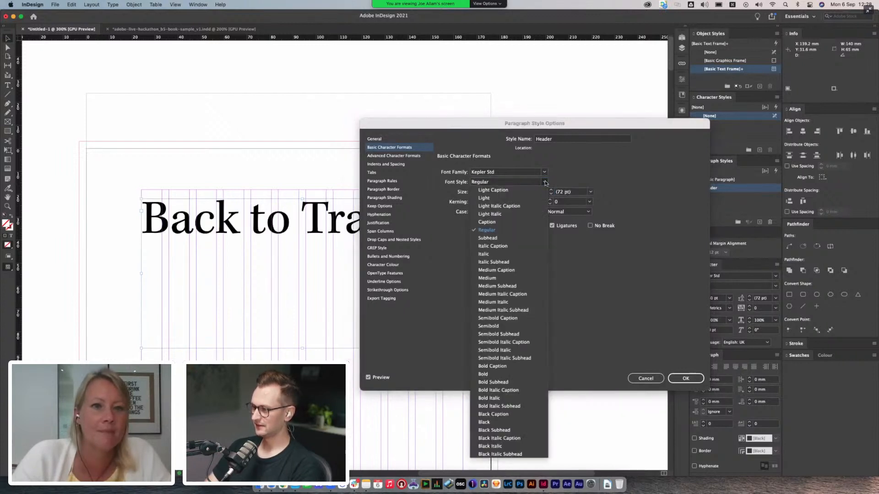
pyautogui.click(498, 374)
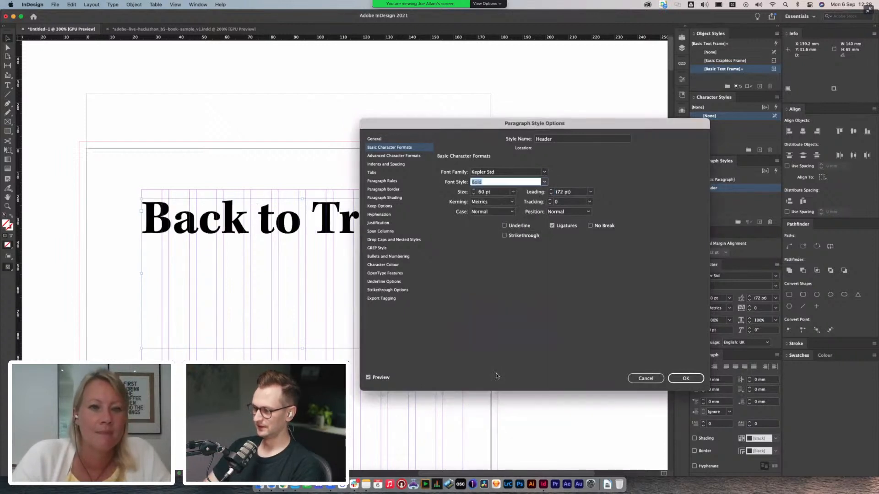
pyautogui.click(544, 182)
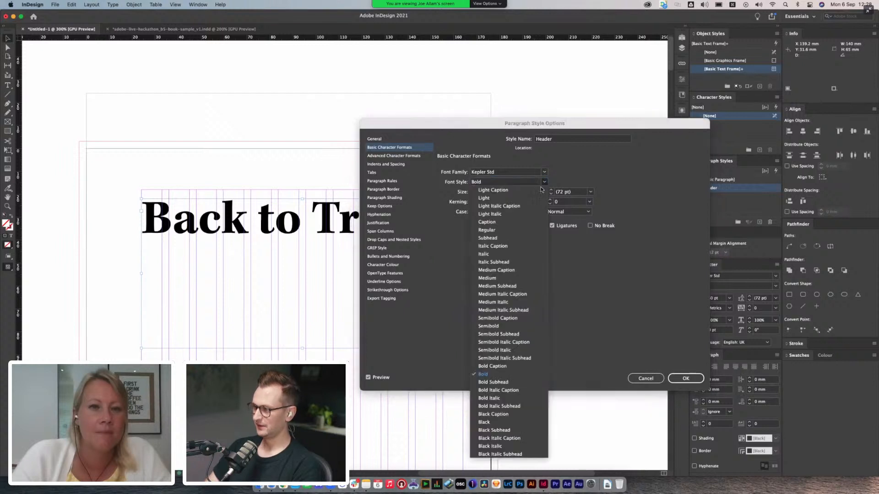
pyautogui.click(493, 423)
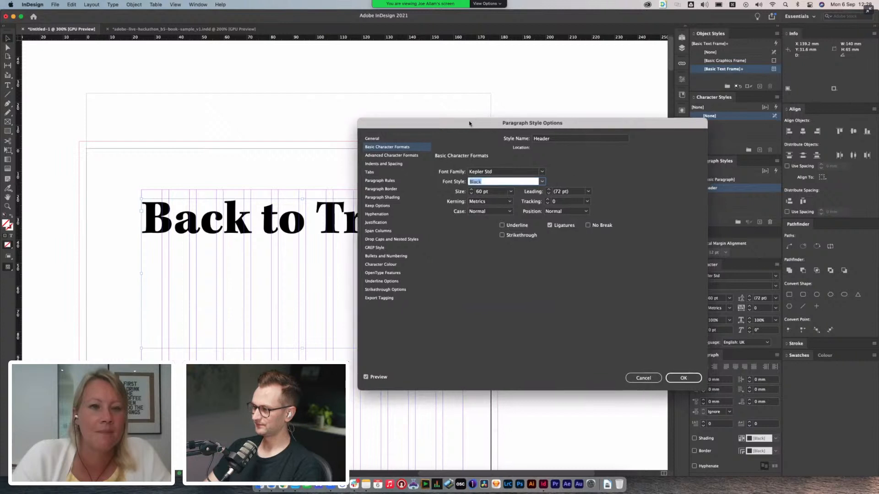
pyautogui.moveTo(469, 122); pyautogui.dragTo(411, 127)
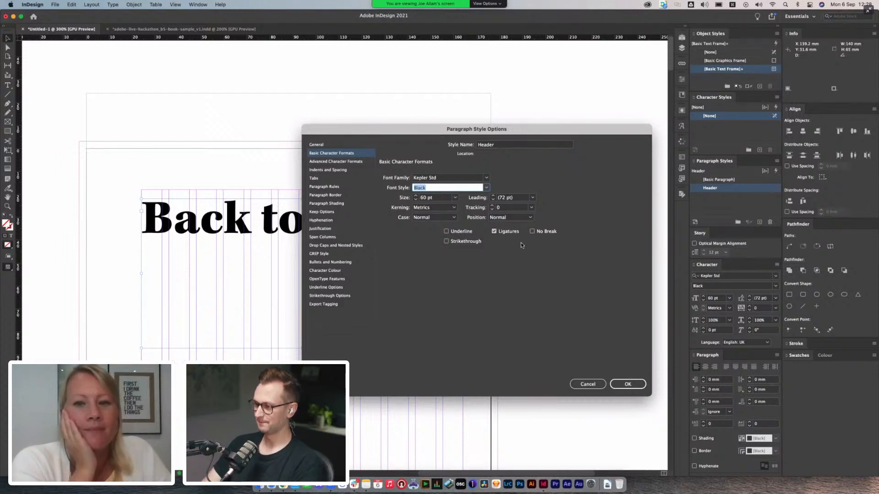
pyautogui.moveTo(526, 197); pyautogui.dragTo(500, 196)
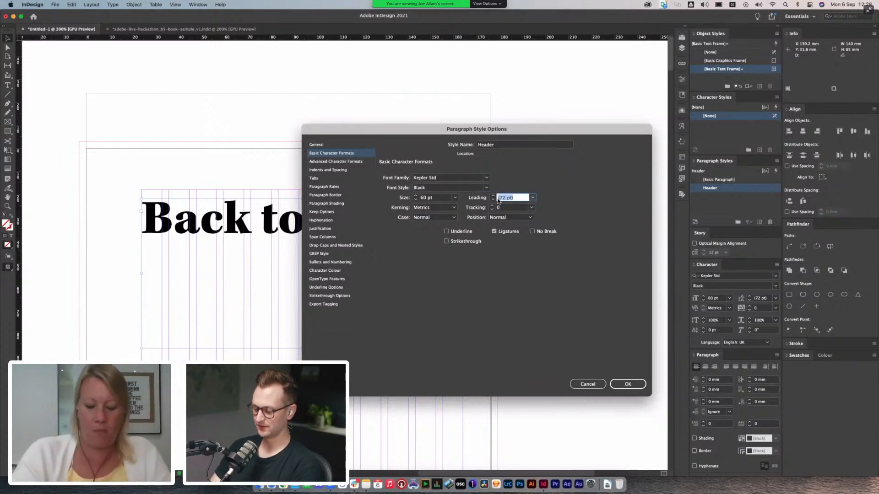
pyautogui.write('66')
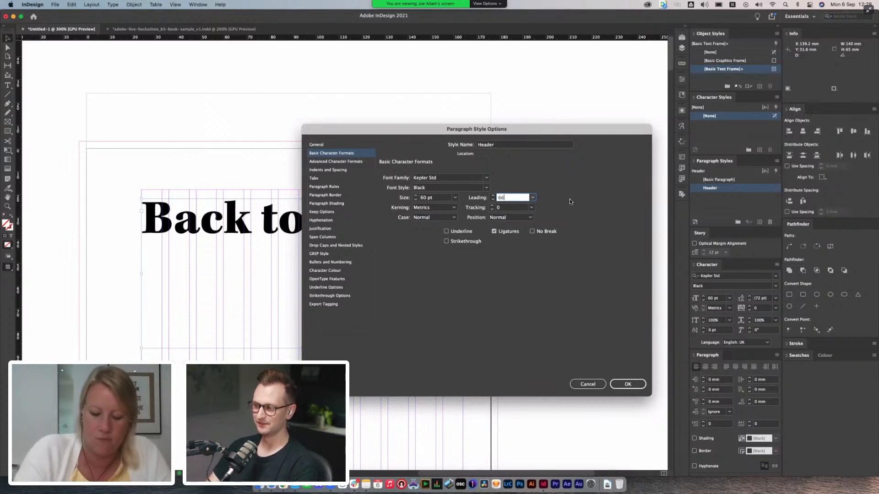
pyautogui.click(627, 384)
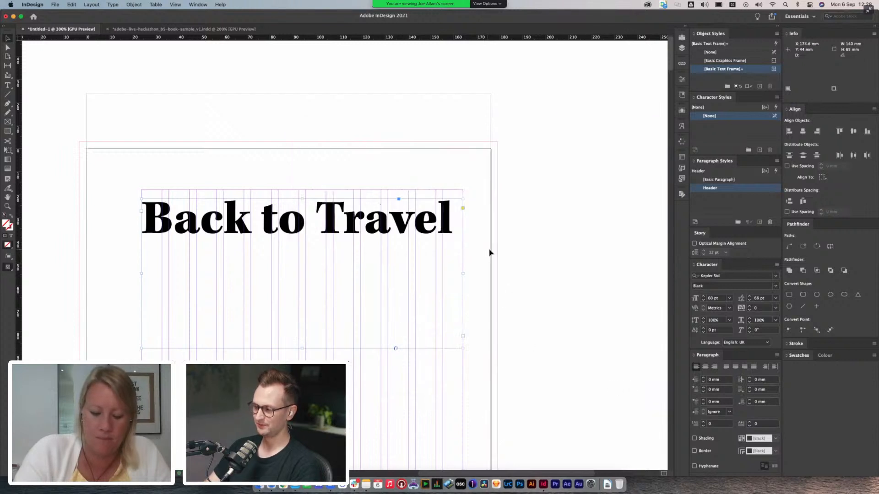
pyautogui.click(489, 271)
# - Shrink the duplicate frame to sit under the heading and replace its text with 'Body text'
pyautogui.moveTo(489, 272); pyautogui.dragTo(610, 208)
pyautogui.click(492, 170)
pyautogui.moveTo(492, 169); pyautogui.dragTo(435, 164)
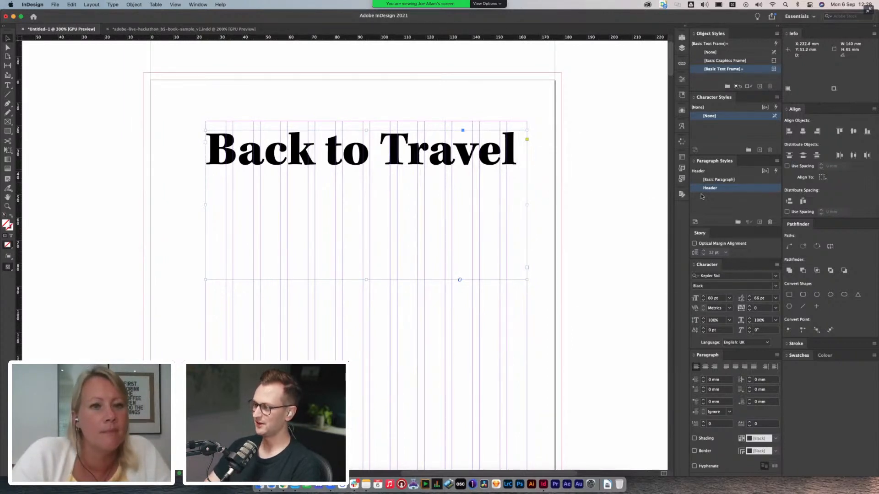
pyautogui.hscroll(5, 431, 149)
pyautogui.scroll(-2, 432, 149)
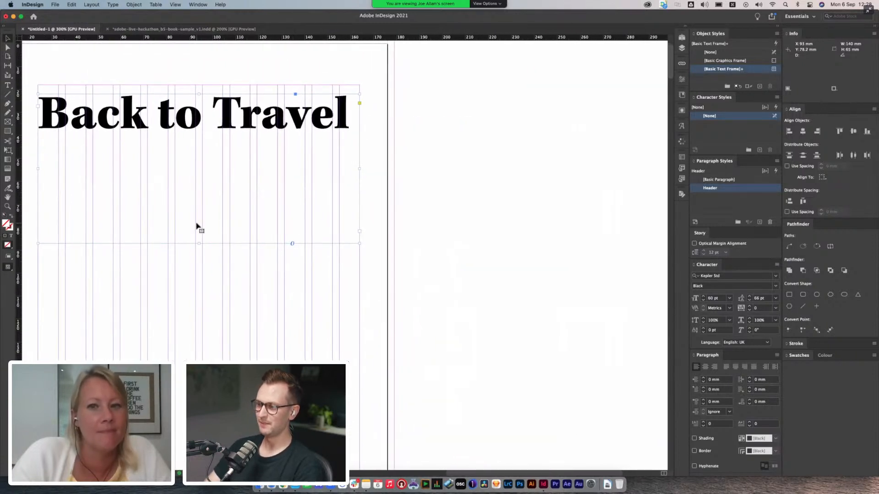
pyautogui.moveTo(199, 244); pyautogui.dragTo(237, 182)
pyautogui.doubleClick(237, 182)
pyautogui.press('super+a')
pyautogui.write('Body text')
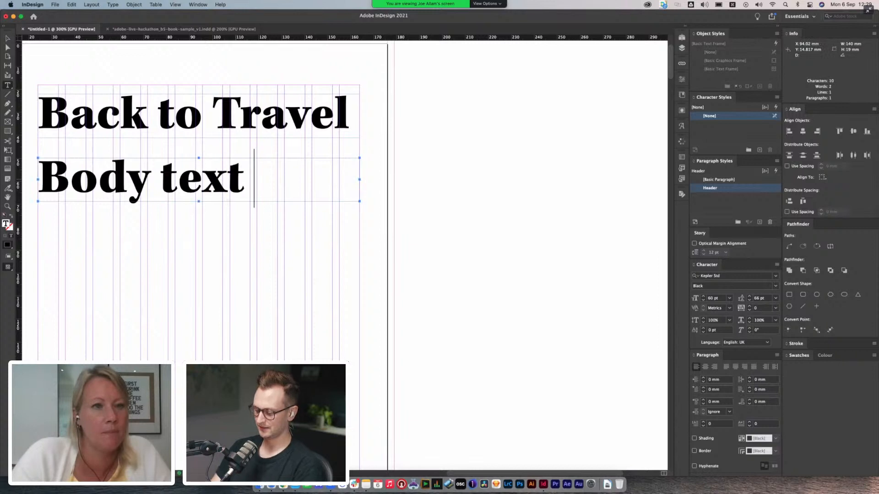
# - Apply [Basic Paragraph] to the frame and fill it with placeholder text
pyautogui.press('super+shift+l')
pyautogui.click(482, 244)
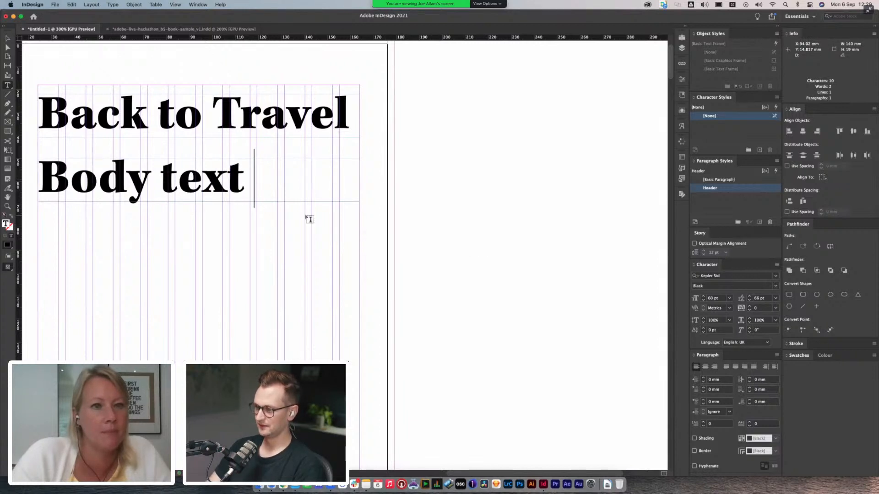
pyautogui.press('Escape')
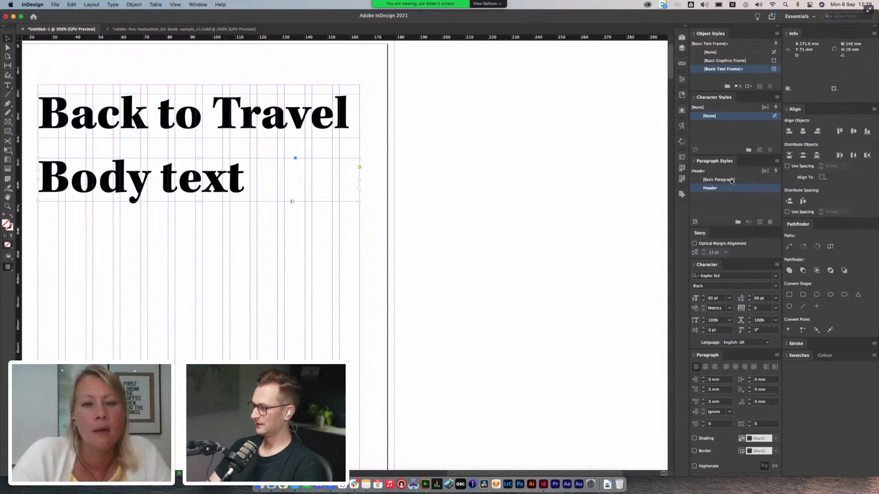
pyautogui.click(720, 179)
pyautogui.press('t')
pyautogui.click(220, 180)
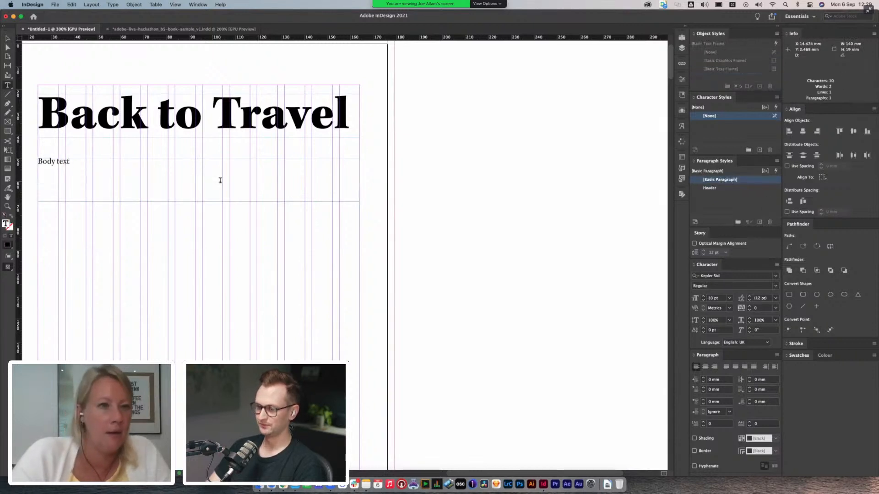
pyautogui.press('super+alt+shift+p')
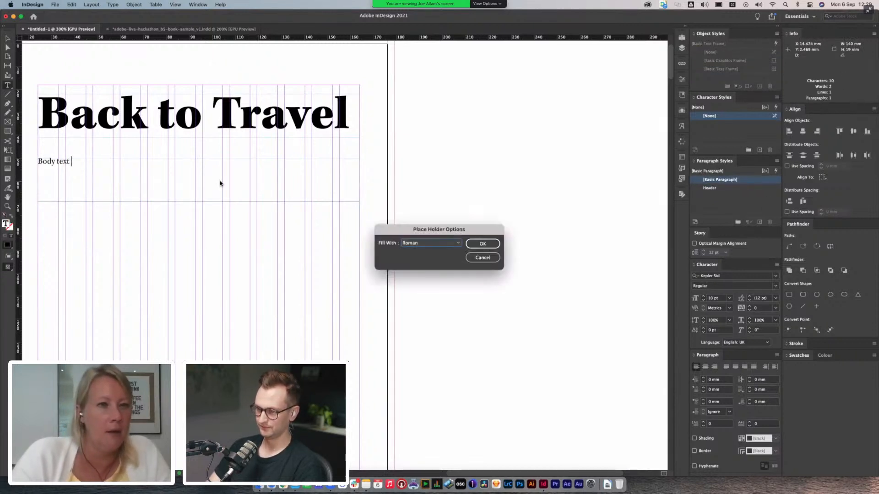
pyautogui.click(483, 244)
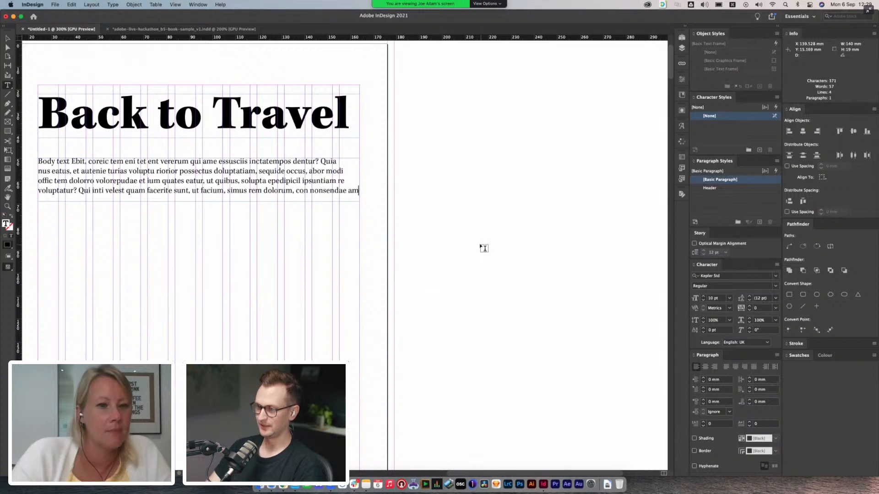
pyautogui.click(226, 181)
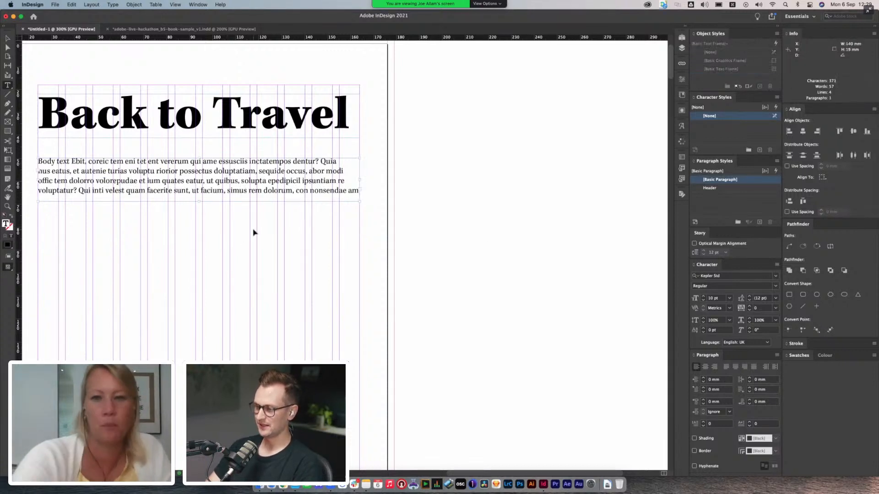
pyautogui.press('Escape')
pyautogui.click(759, 222)
# - Name the new style Body, base it on [Basic Paragraph], and set leading to 14 pt
pyautogui.doubleClick(717, 188)
pyautogui.write('Body')
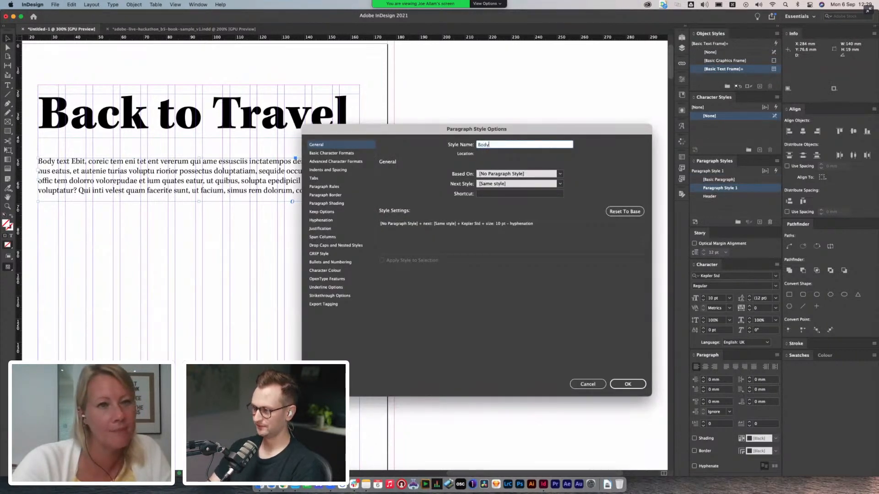
pyautogui.click(559, 174)
pyautogui.click(503, 190)
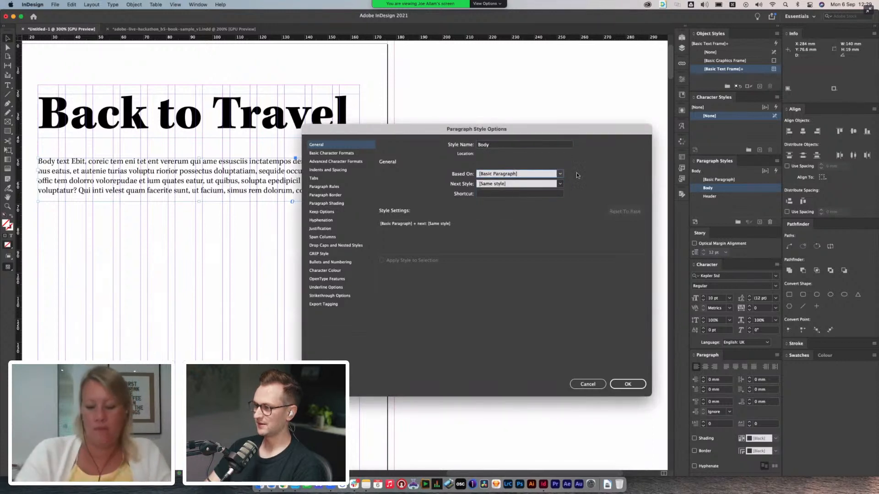
pyautogui.click(323, 154)
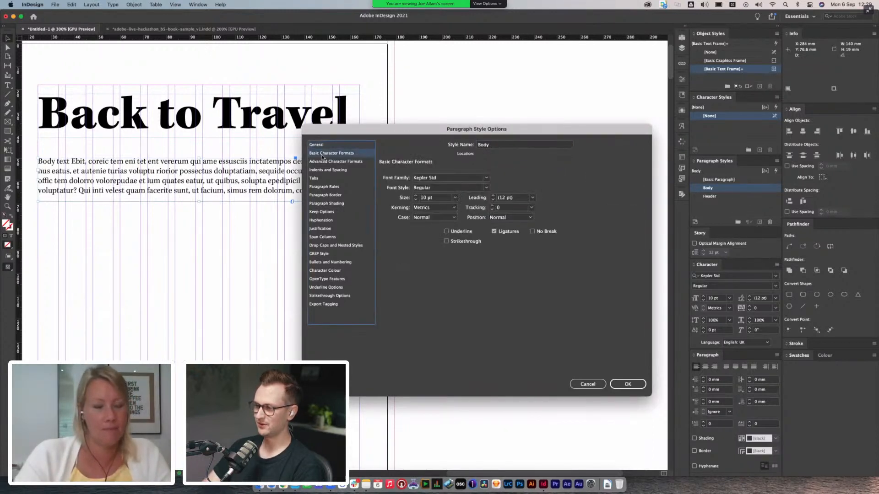
pyautogui.tripleClick(503, 197)
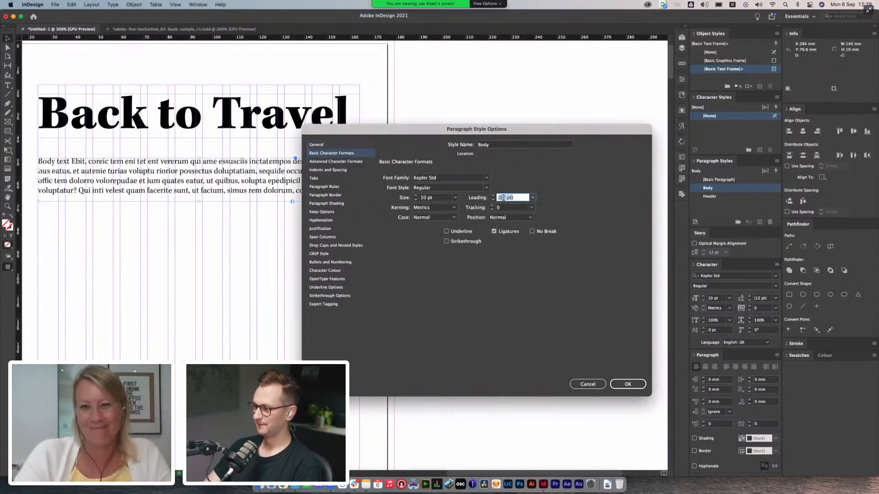
pyautogui.write('1')
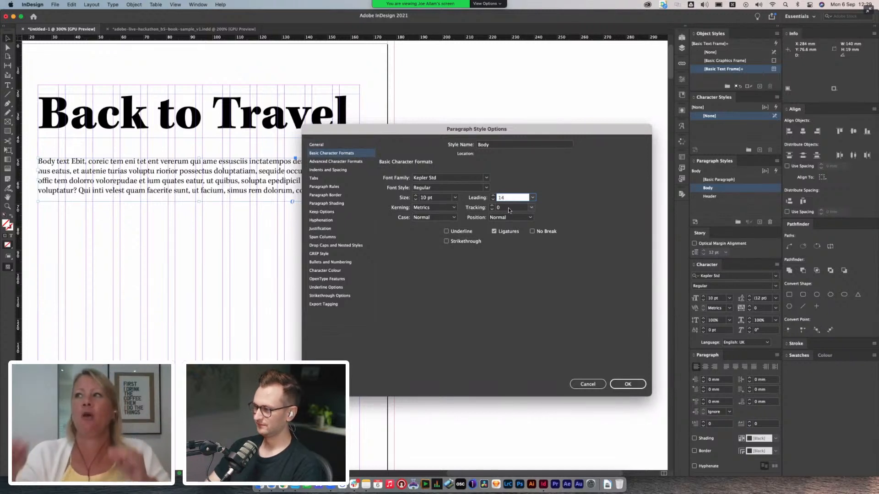
pyautogui.write('4')
pyautogui.doubleClick(508, 209)
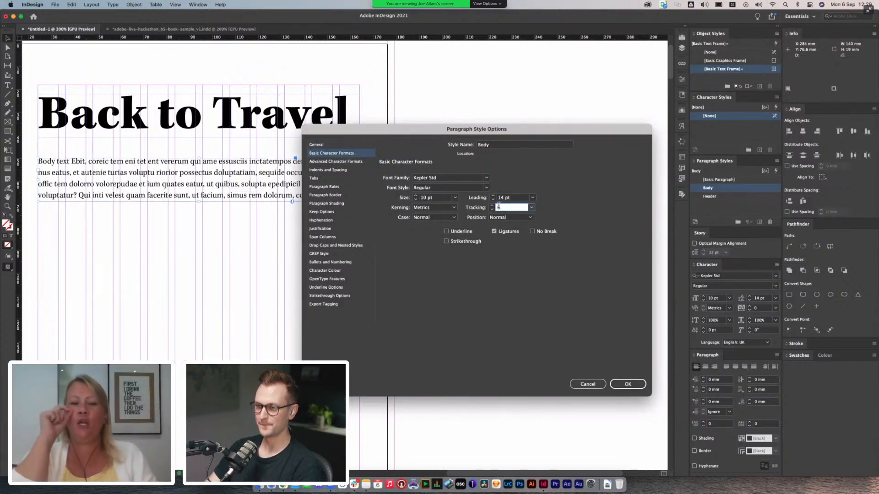
pyautogui.moveTo(430, 131); pyautogui.dragTo(509, 130)
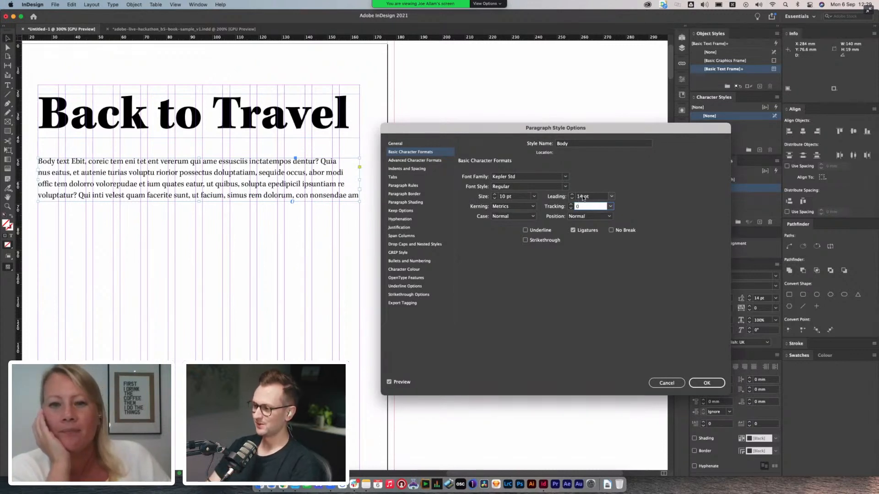
pyautogui.click(582, 198)
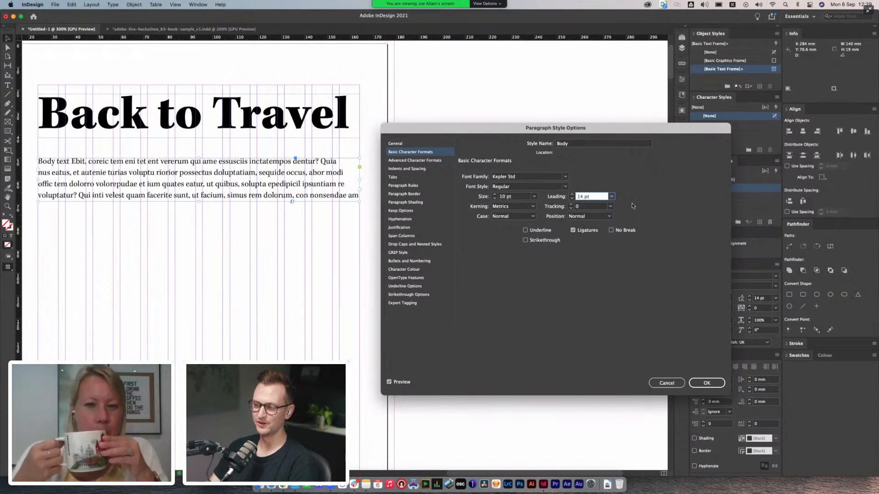
# - Keep the Body style in Kepler Std Regular after trying Medium, with 8 pt size and 12 pt leading
pyautogui.click(513, 197)
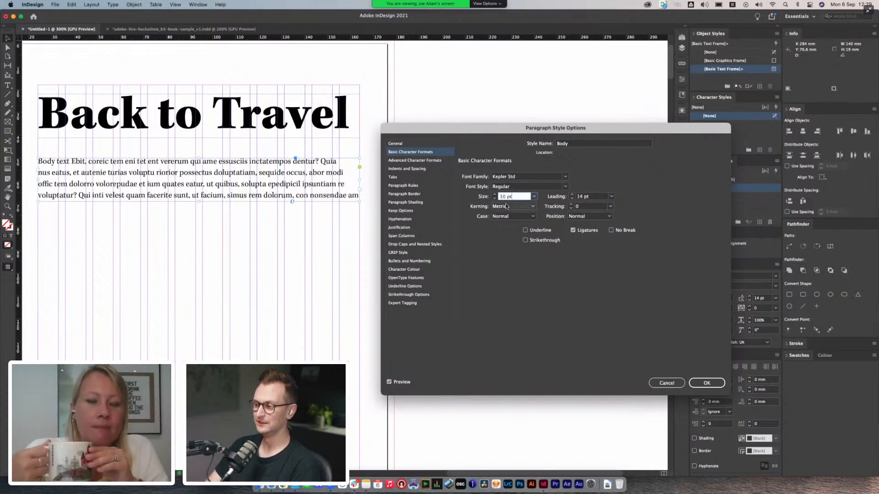
pyautogui.click(588, 206)
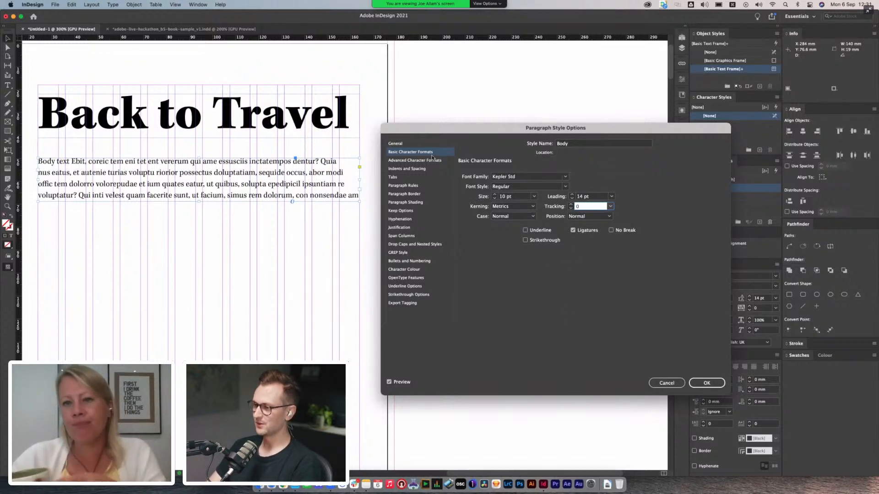
pyautogui.click(566, 188)
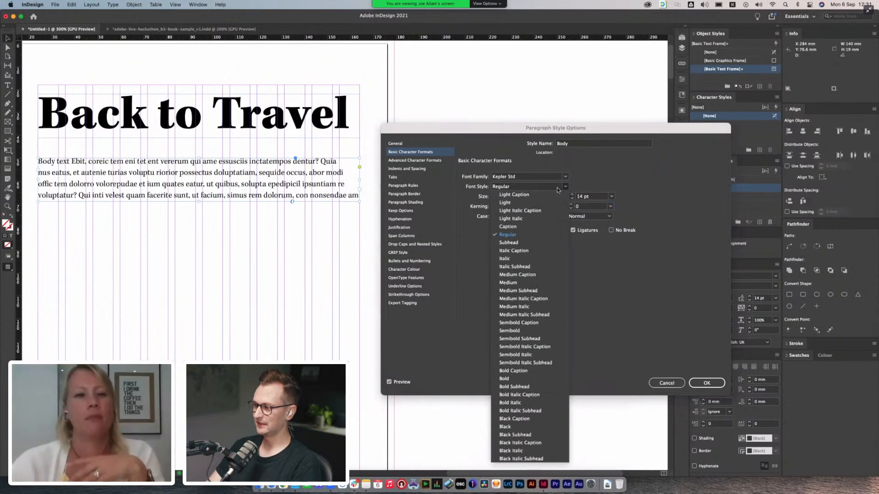
pyautogui.click(523, 283)
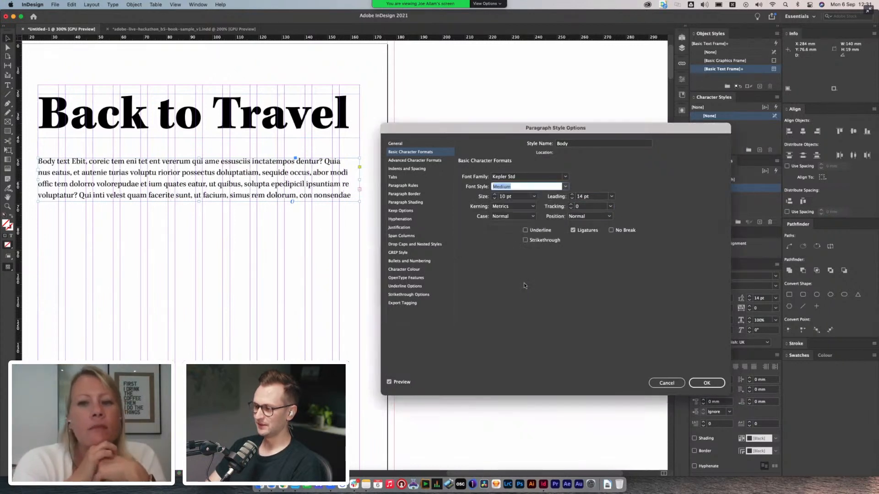
pyautogui.click(560, 187)
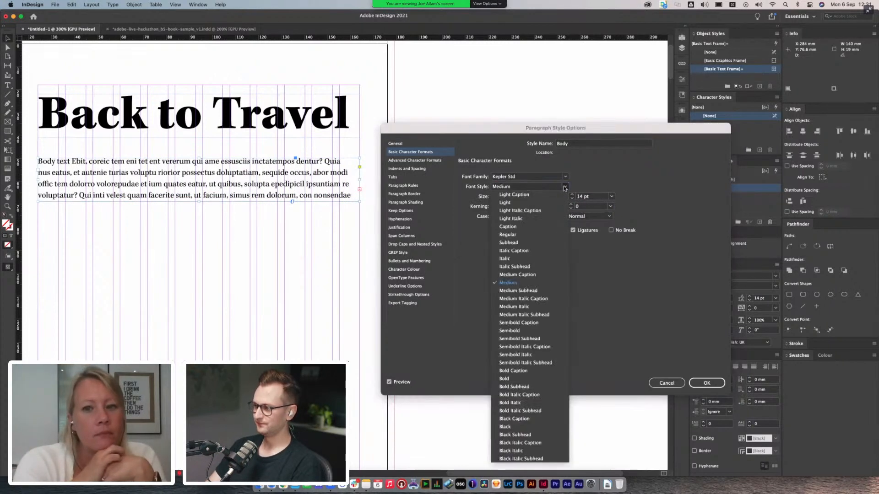
pyautogui.click(526, 235)
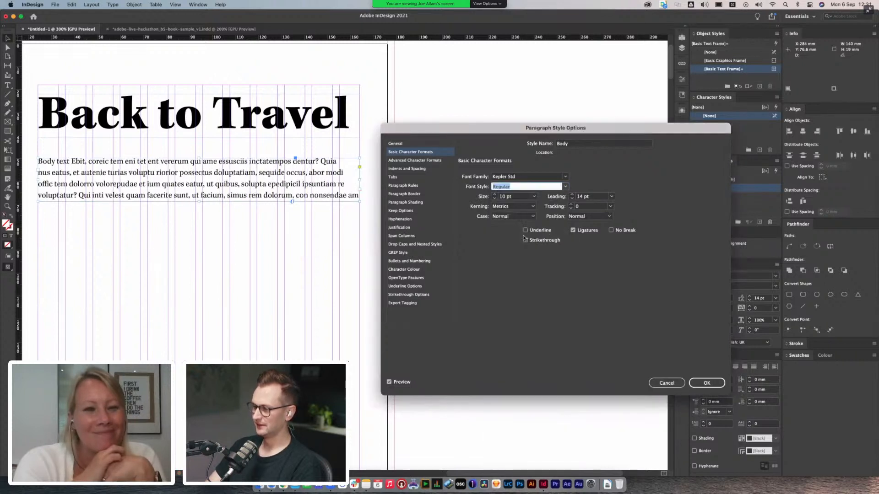
pyautogui.click(494, 198)
pyautogui.click(494, 198)
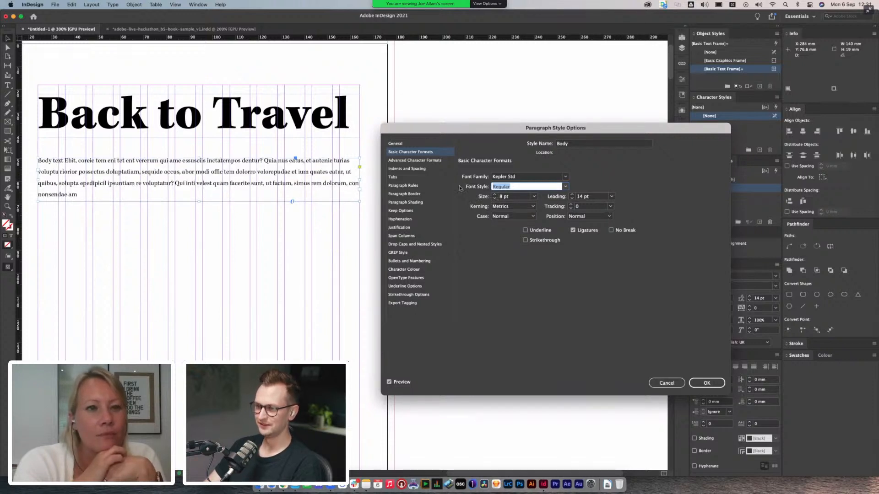
pyautogui.click(572, 199)
pyautogui.click(572, 199)
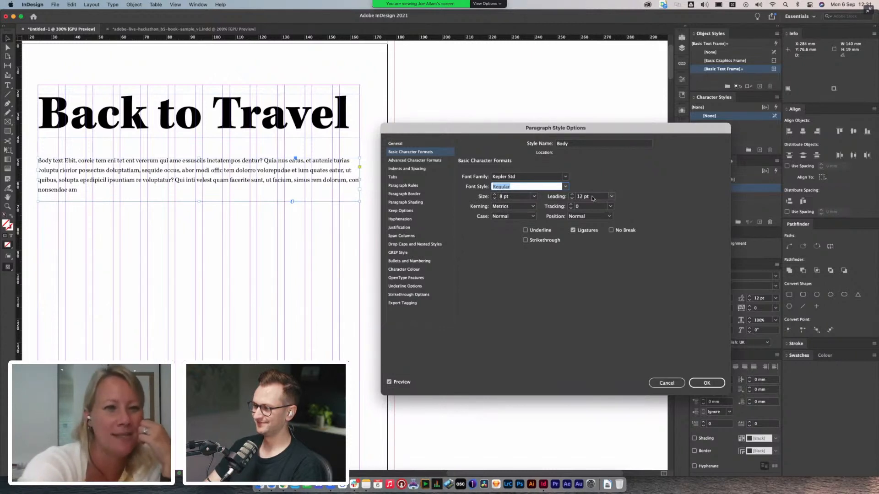
pyautogui.click(592, 198)
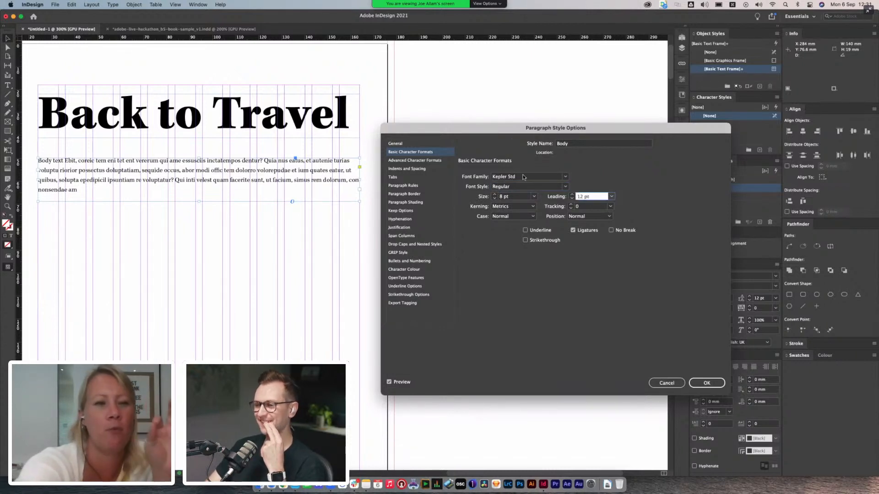
pyautogui.moveTo(496, 129)
pyautogui.mouseDown()
pyautogui.moveTo(470, 133)
pyautogui.moveTo(489, 135)
pyautogui.mouseUp()
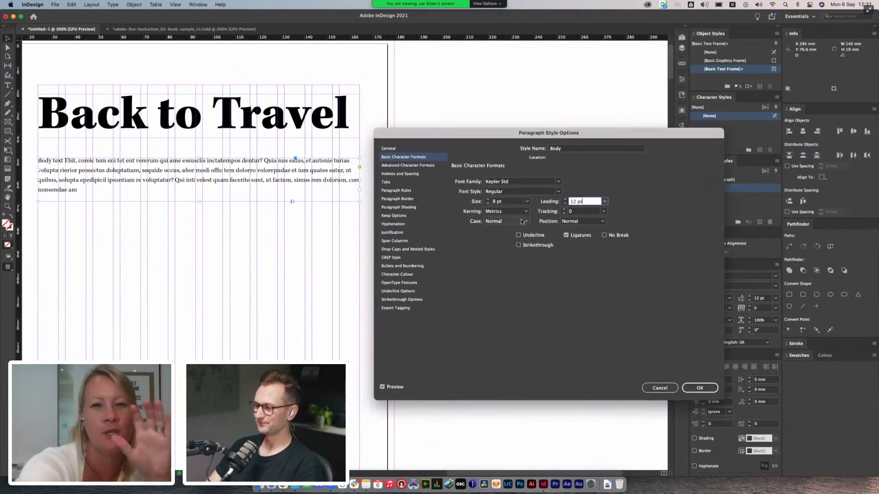
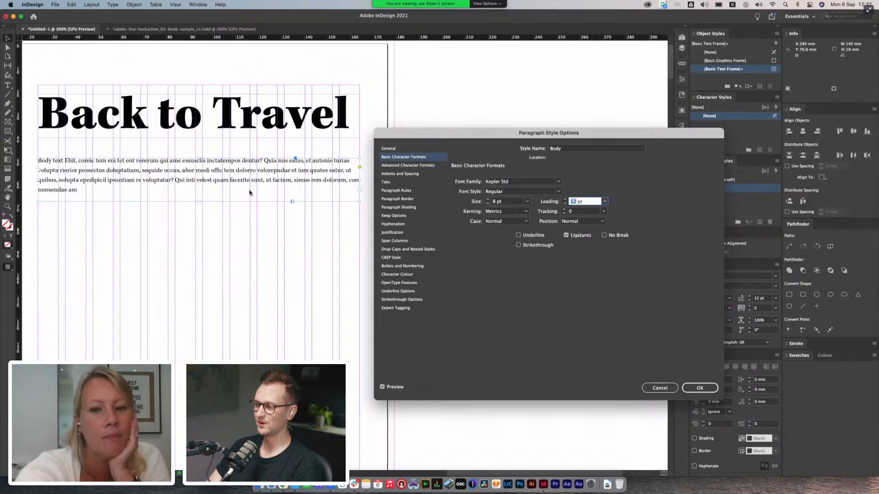
# - Set the Body style's leading to 14 pt, keeping Kepler Std Regular at 8 pt
pyautogui.write('14')
pyautogui.hotkey('shift', 'Tab')
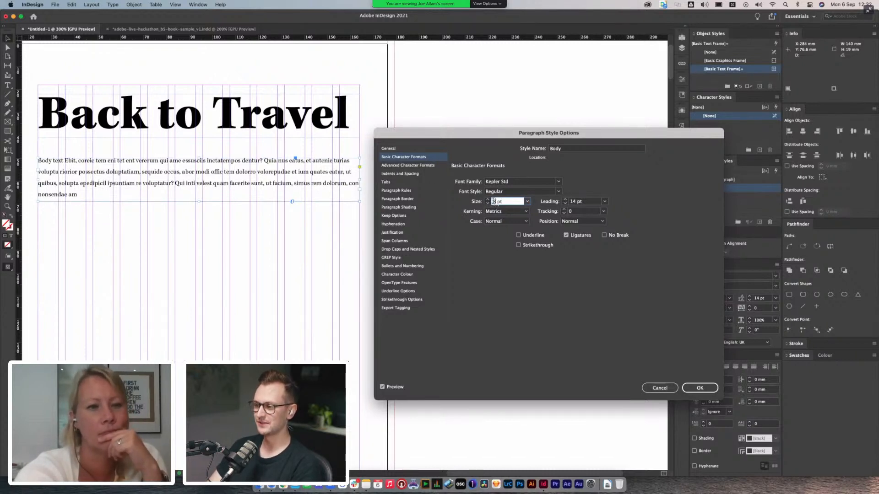
pyautogui.click(573, 202)
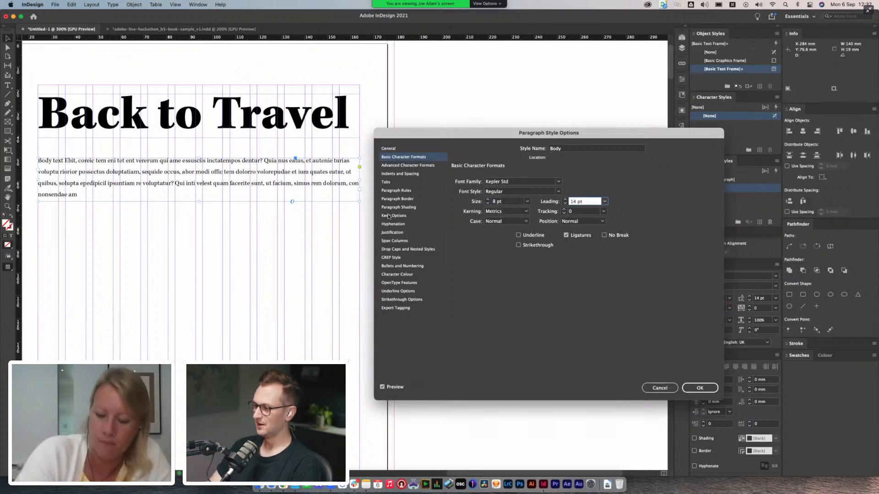
pyautogui.click(402, 173)
pyautogui.moveTo(479, 135); pyautogui.dragTo(468, 151)
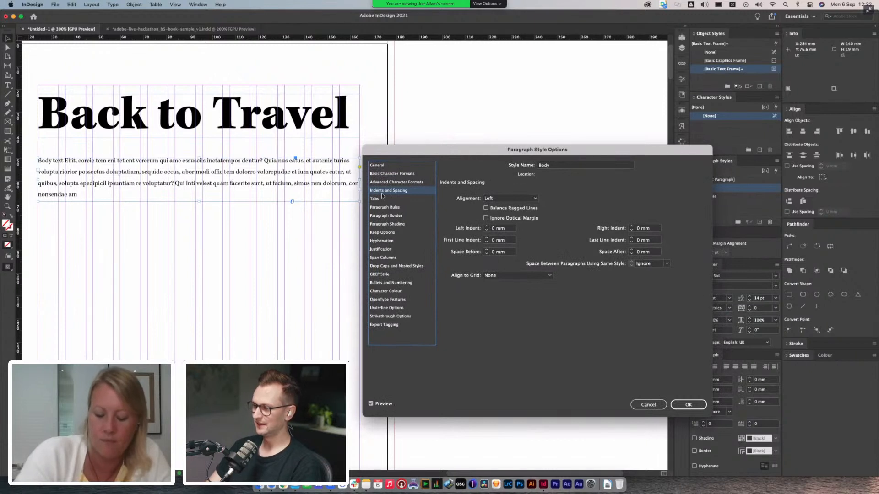
# - Set the Body style's glyph scaling to 94% minimum and 103% maximum
pyautogui.click(382, 249)
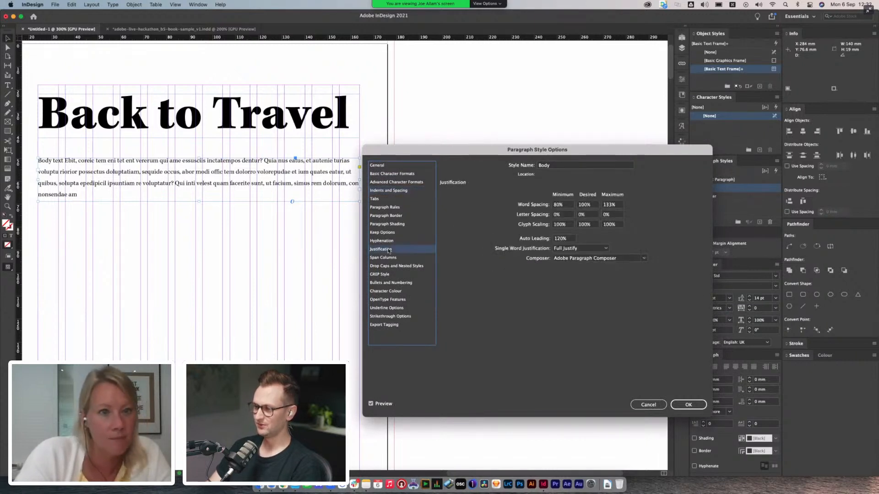
pyautogui.doubleClick(556, 205)
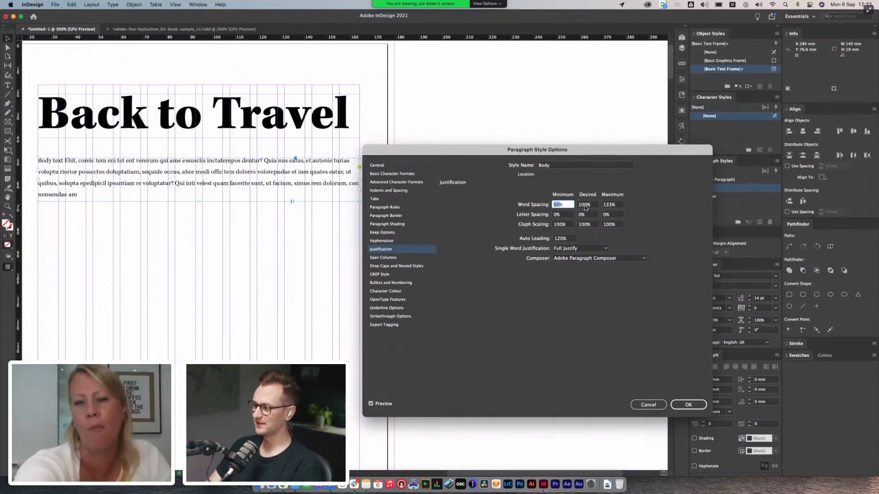
pyautogui.click(586, 225)
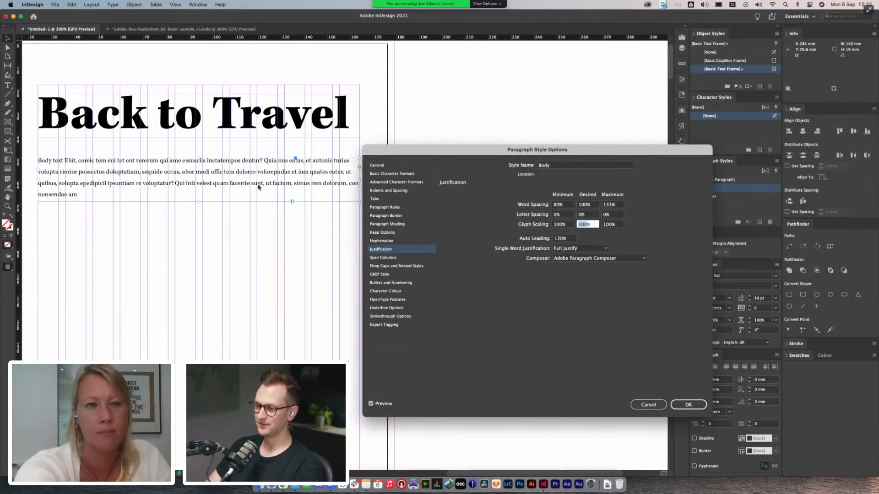
pyautogui.click(561, 225)
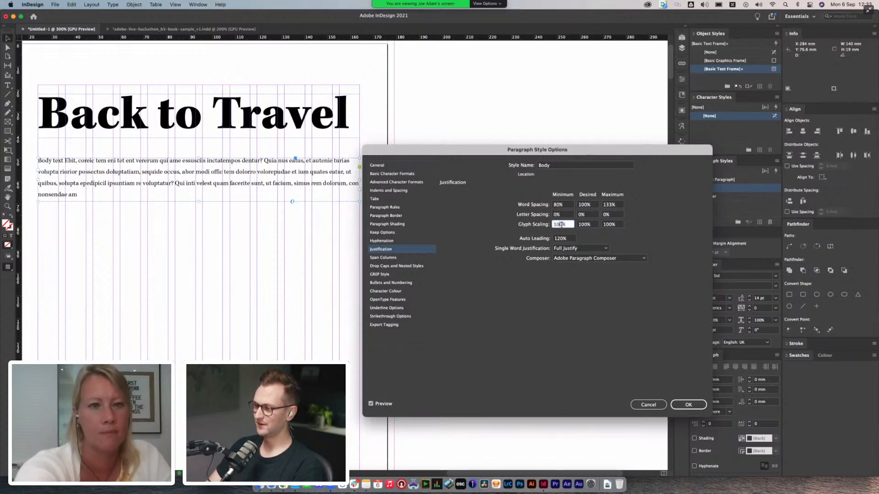
pyautogui.press('BackSpace')
pyautogui.press('BackSpace')
pyautogui.press('BackSpace')
pyautogui.write('94')
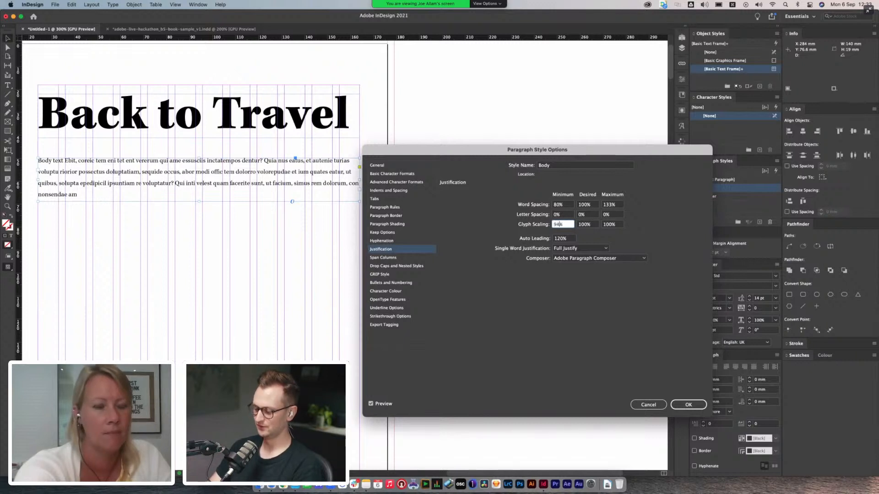
pyautogui.click(609, 225)
pyautogui.press('BackSpace')
pyautogui.write('3')
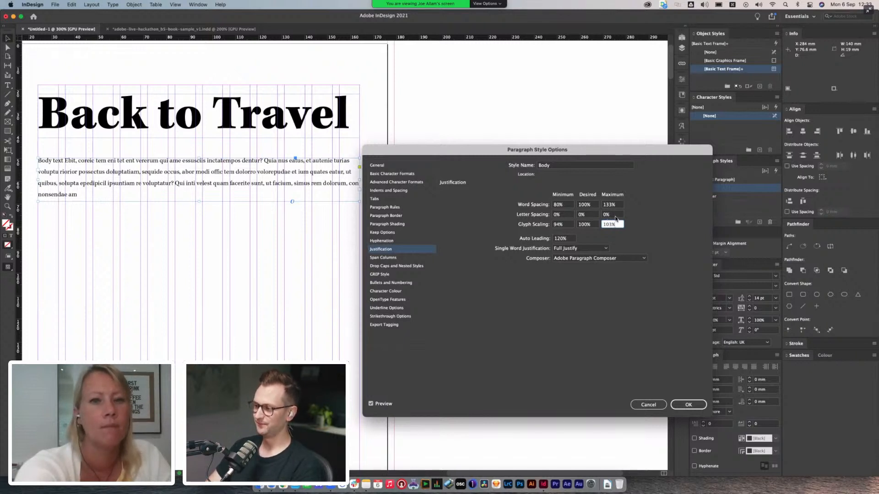
# - Raise maximum word spacing to 120% and maximum letter spacing to 1%, keeping minimum at 0%
pyautogui.click(616, 215)
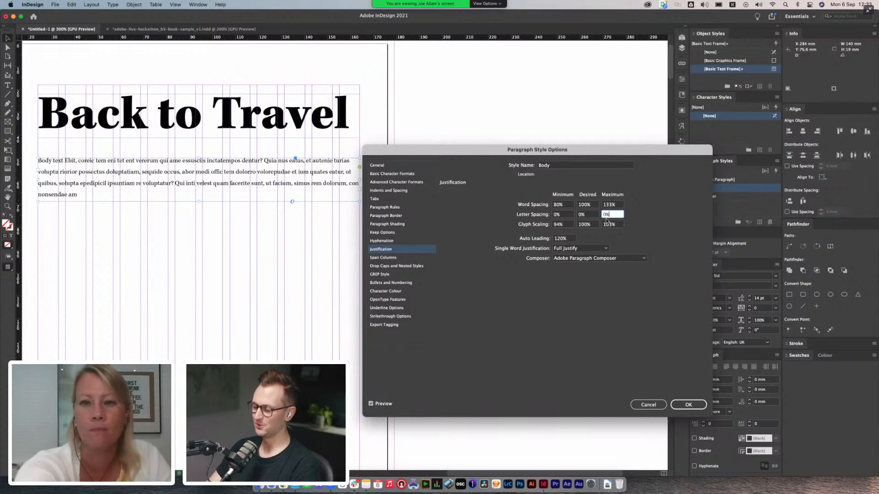
pyautogui.click(555, 204)
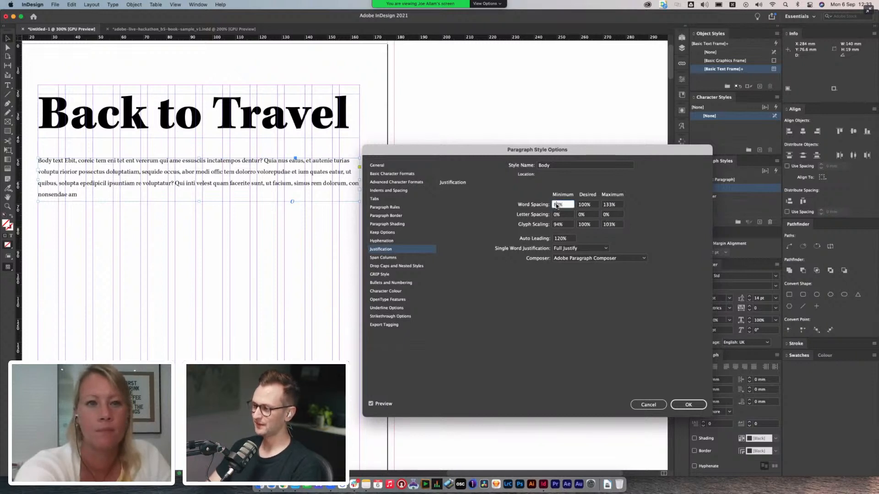
pyautogui.click(608, 205)
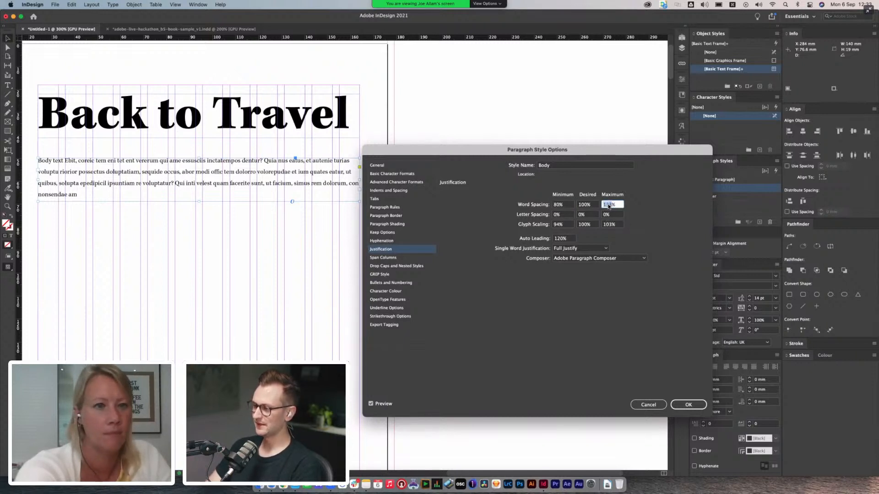
pyautogui.write('1')
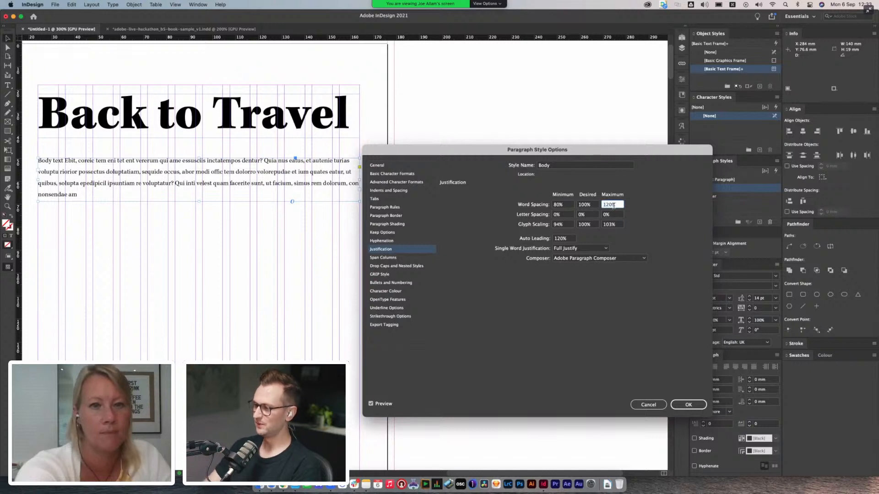
pyautogui.click(615, 214)
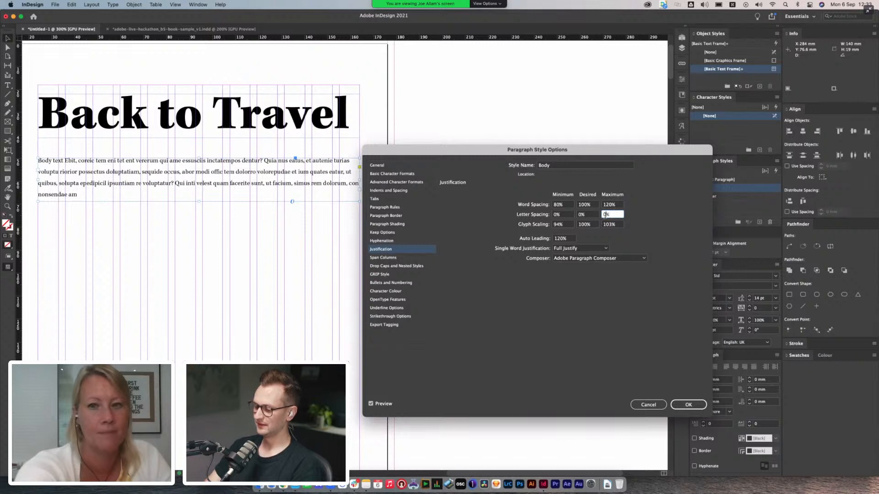
pyautogui.write('1')
pyautogui.click(555, 214)
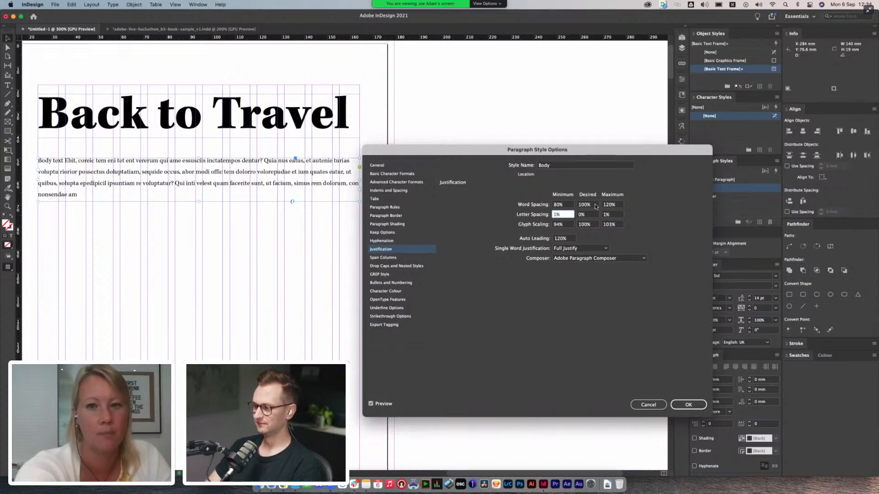
pyautogui.click(595, 206)
pyautogui.click(597, 295)
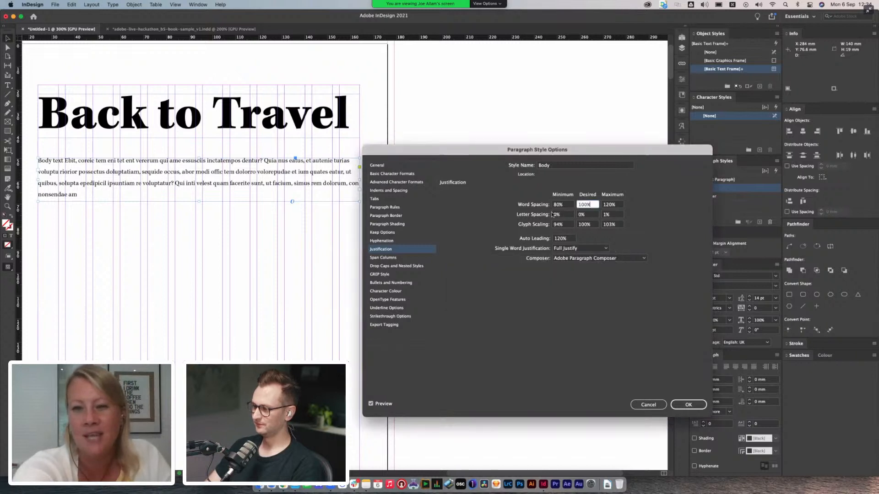
pyautogui.click(607, 205)
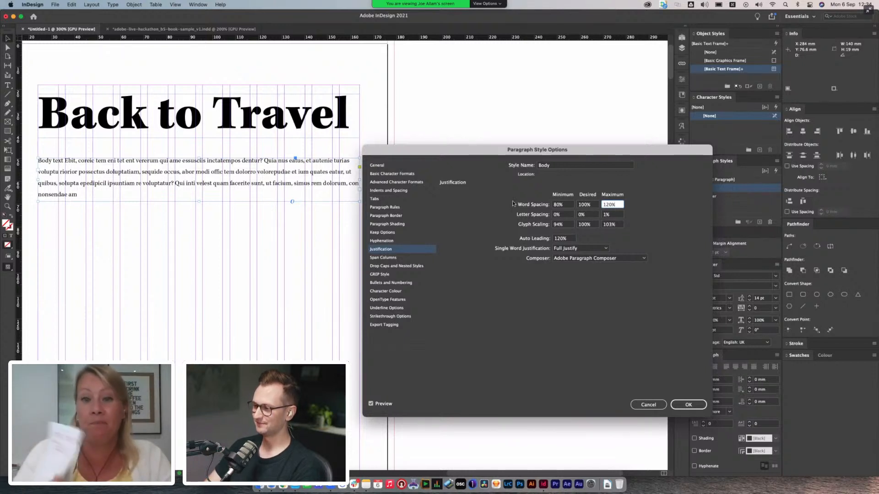
# - Set single word justification to Align Left and confirm the Body style options
pyautogui.click(597, 247)
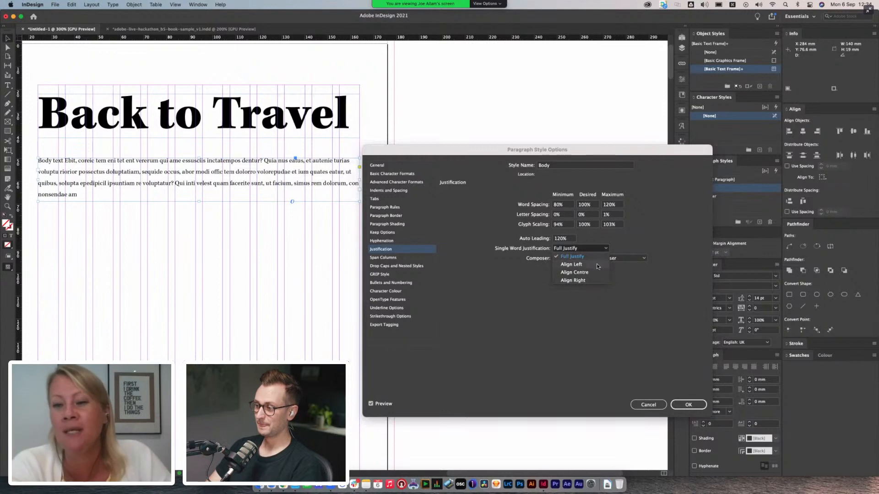
pyautogui.click(571, 264)
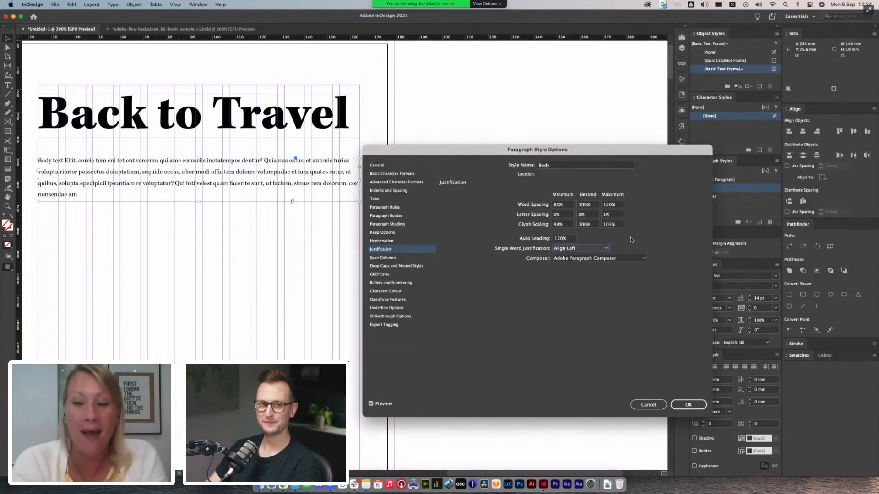
pyautogui.moveTo(423, 148); pyautogui.dragTo(377, 140)
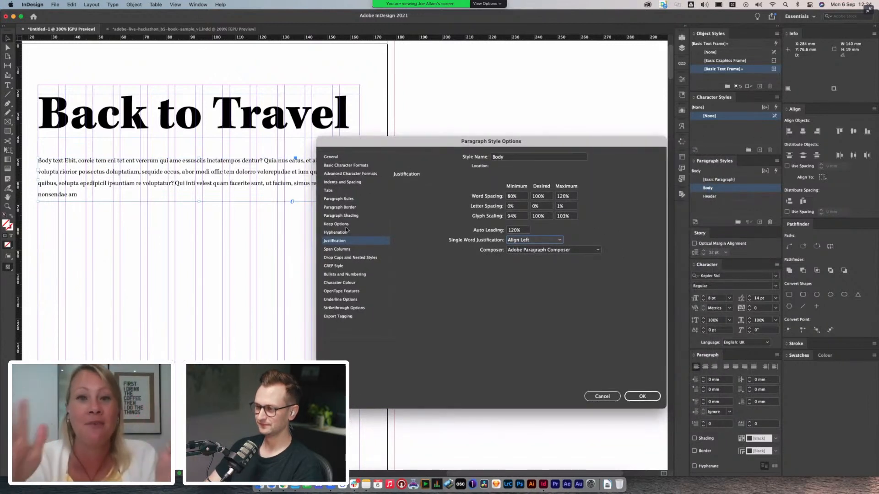
pyautogui.click(642, 396)
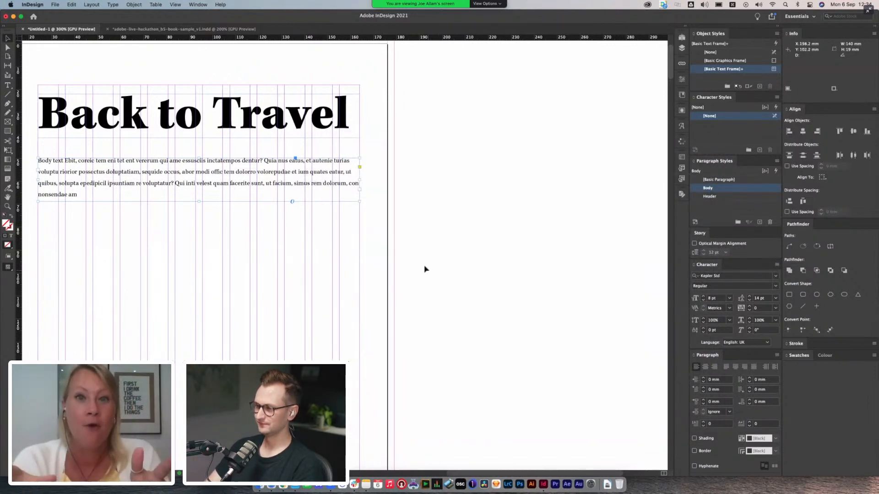
# - Narrow the body text frame, fit it to its text, and move it lower and right
pyautogui.hscroll(-5, 511, 239)
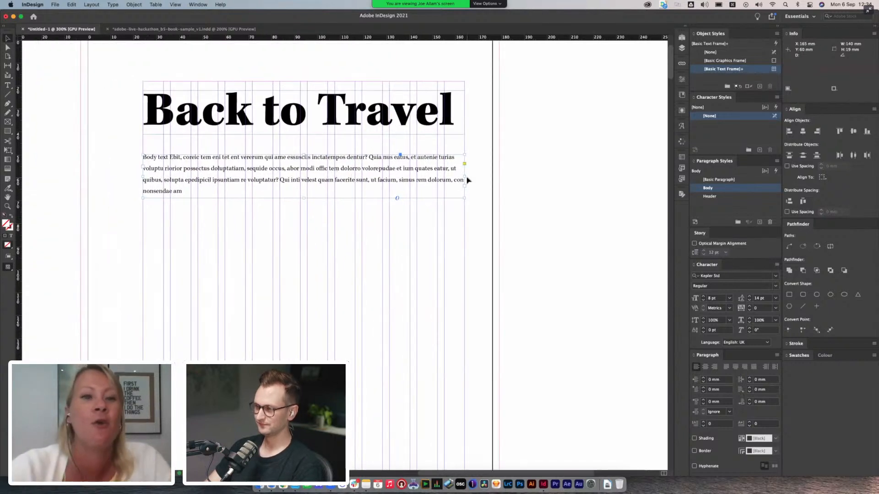
pyautogui.moveTo(465, 177); pyautogui.dragTo(383, 177)
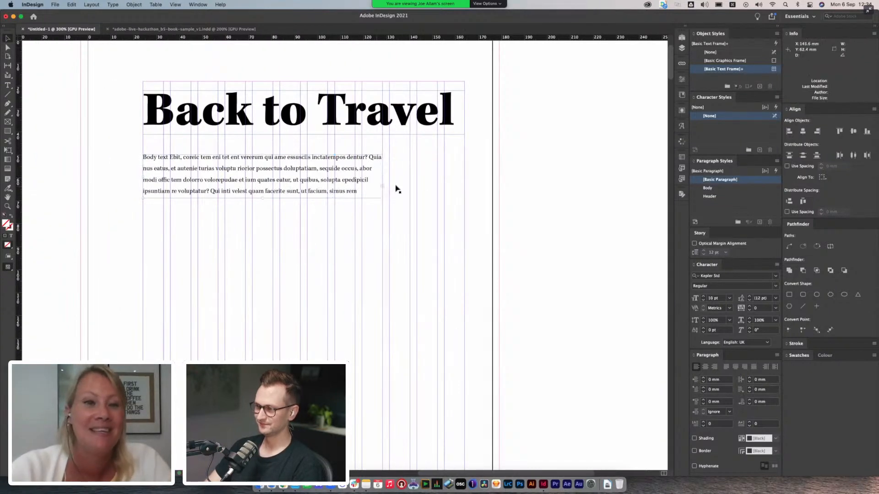
pyautogui.moveTo(262, 199); pyautogui.dragTo(265, 242)
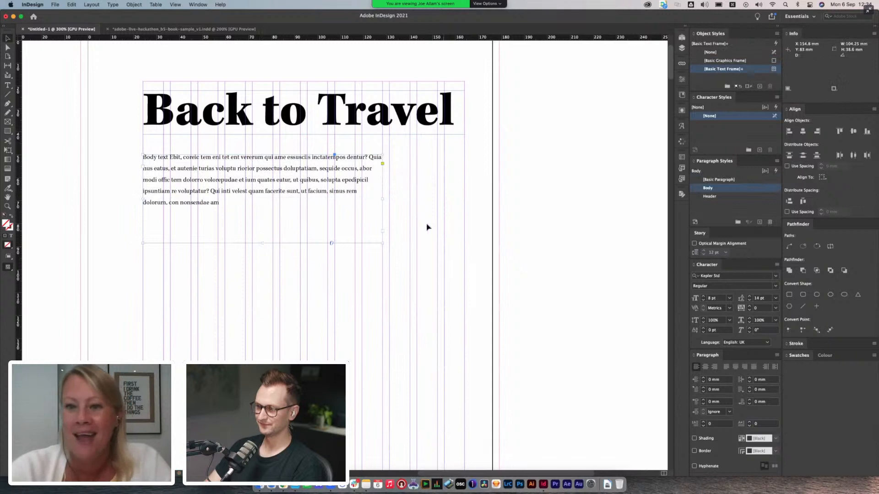
pyautogui.doubleClick(264, 243)
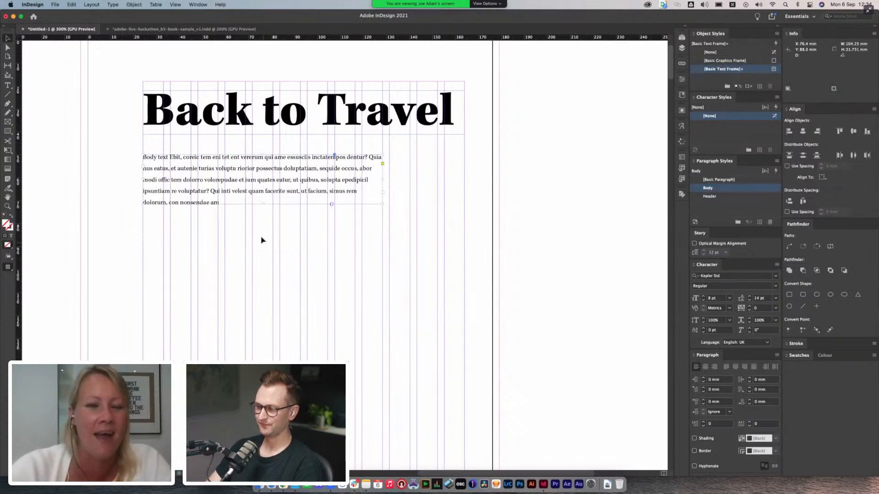
pyautogui.click(276, 209)
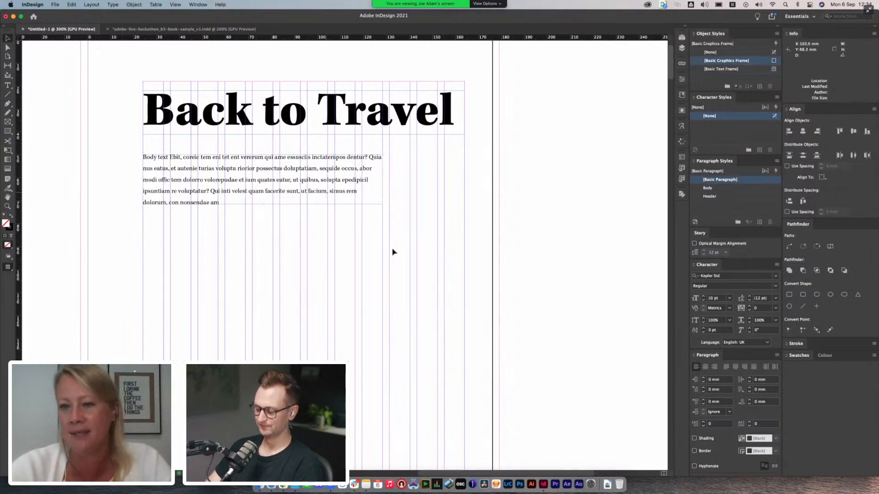
pyautogui.hscroll(-4, 328, 190)
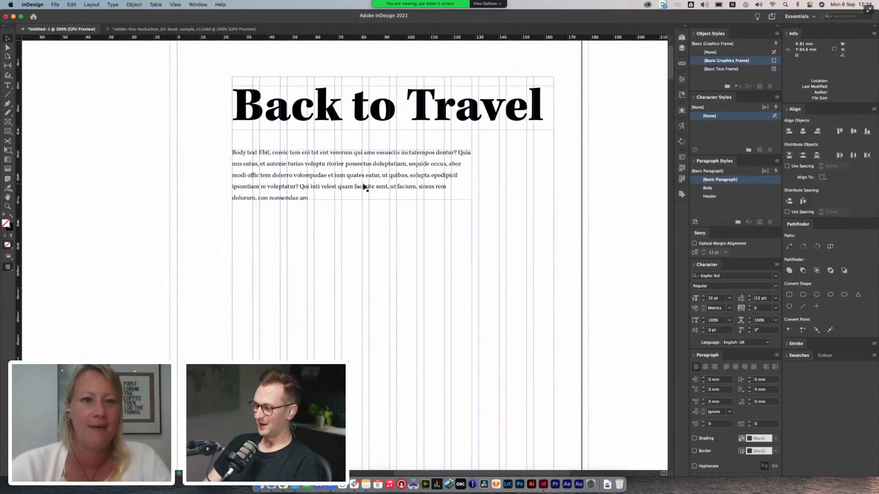
pyautogui.moveTo(363, 179); pyautogui.dragTo(430, 237)
pyautogui.click(476, 273)
# - Narrow the frame further from its right edge and check the layout in Preview mode
pyautogui.click(421, 221)
pyautogui.click(417, 170)
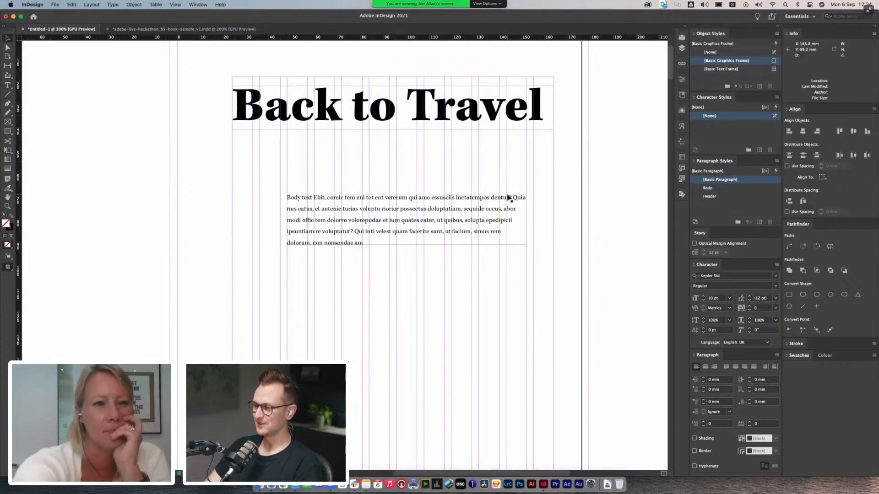
pyautogui.click(413, 214)
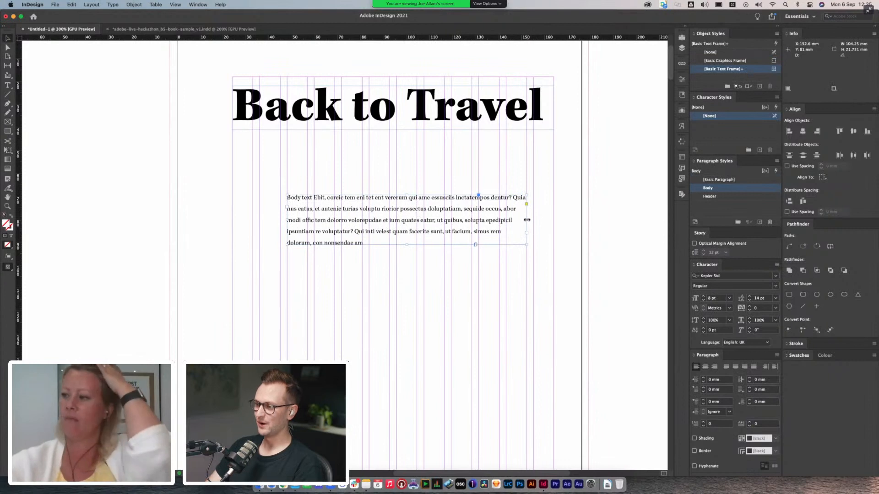
pyautogui.moveTo(527, 219); pyautogui.dragTo(500, 221)
pyautogui.click(521, 174)
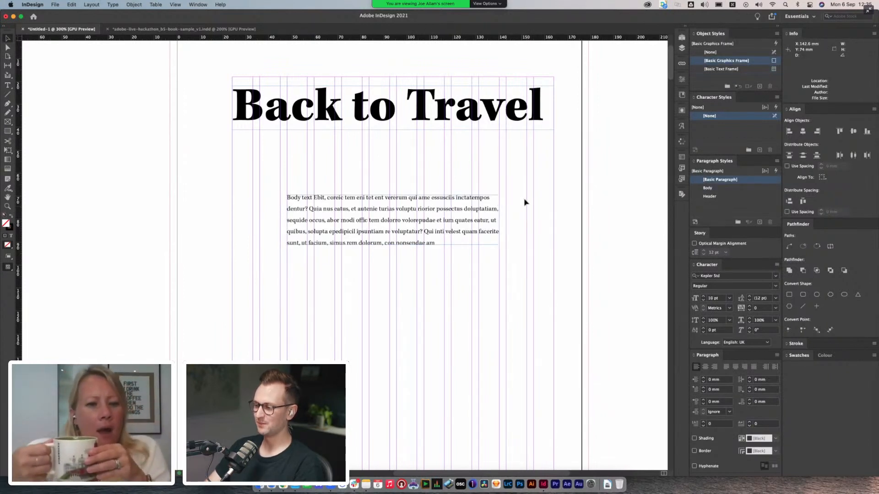
pyautogui.press('w')
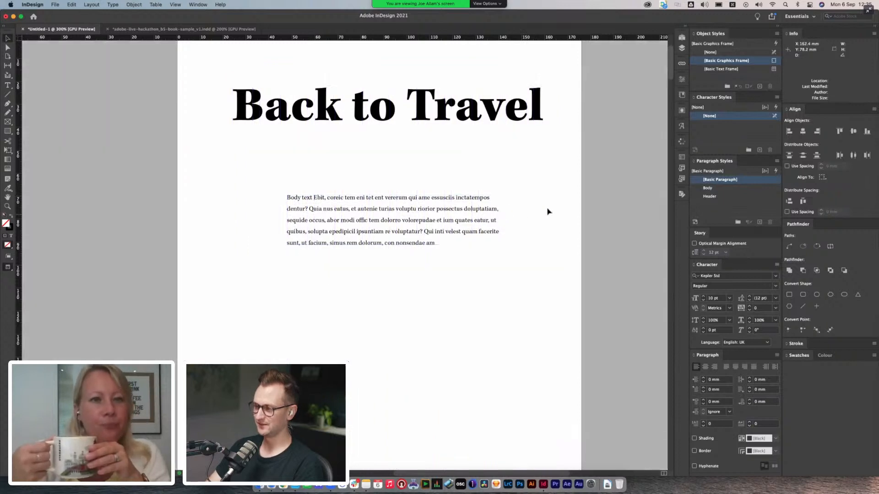
pyautogui.press('w')
pyautogui.press('w')
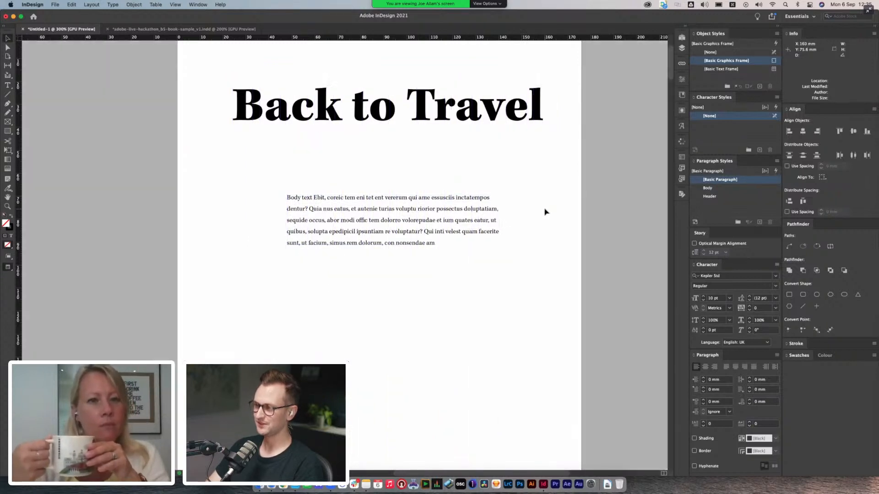
pyautogui.press('w')
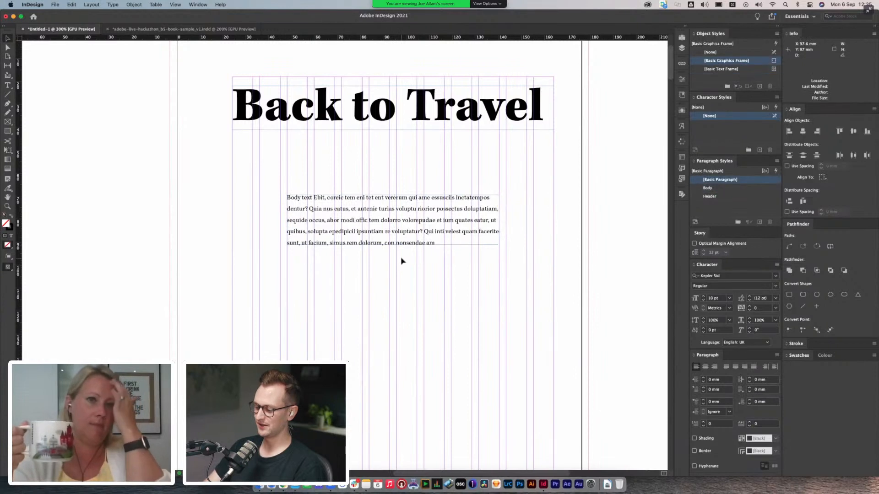
pyautogui.press('super+minus')
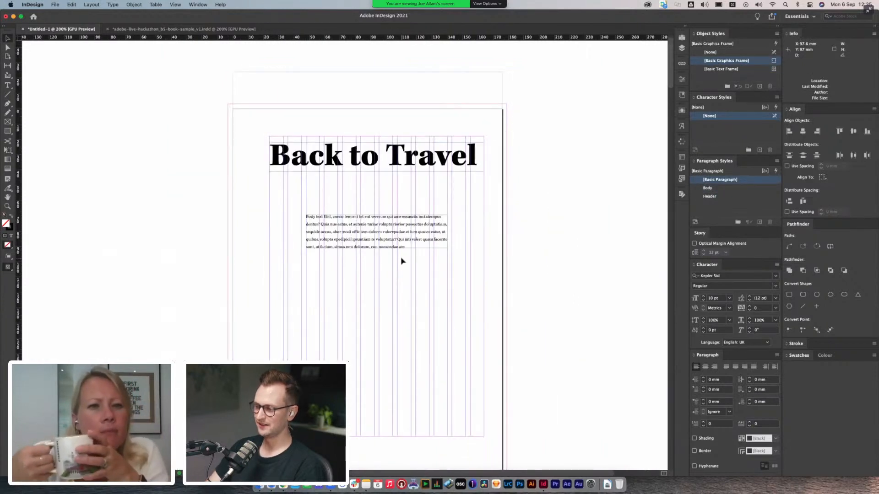
pyautogui.press('super+minus')
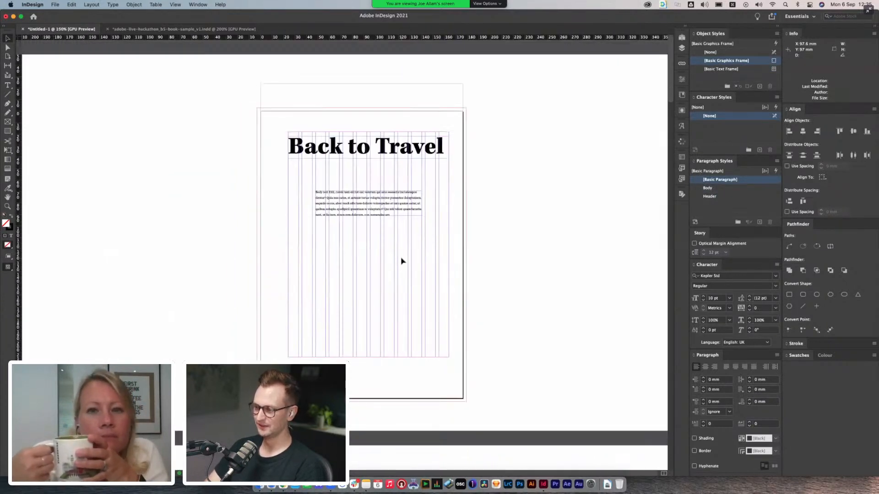
pyautogui.hscroll(-4, 439, 261)
pyautogui.press('super+minus')
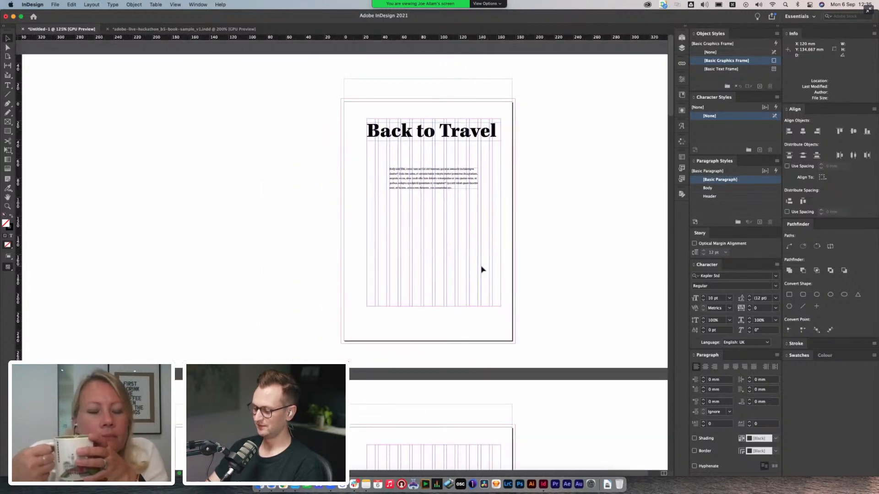
pyautogui.hscroll(2, 477, 245)
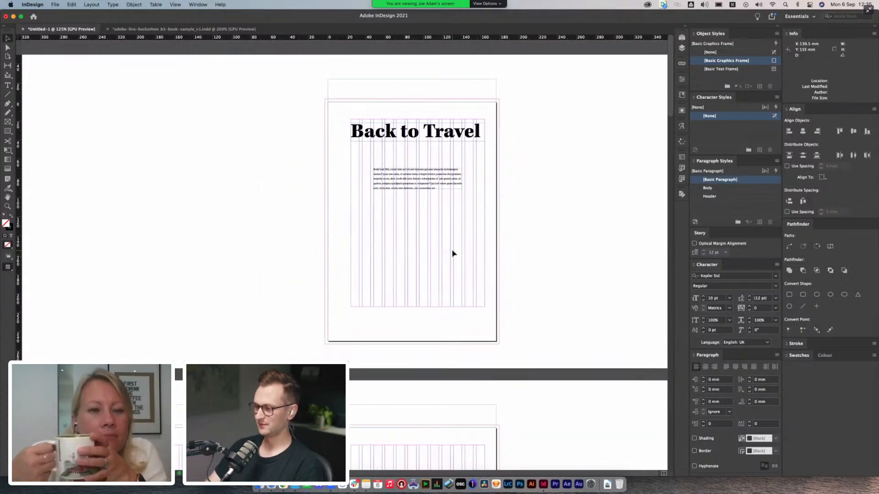
pyautogui.press('super+equal')
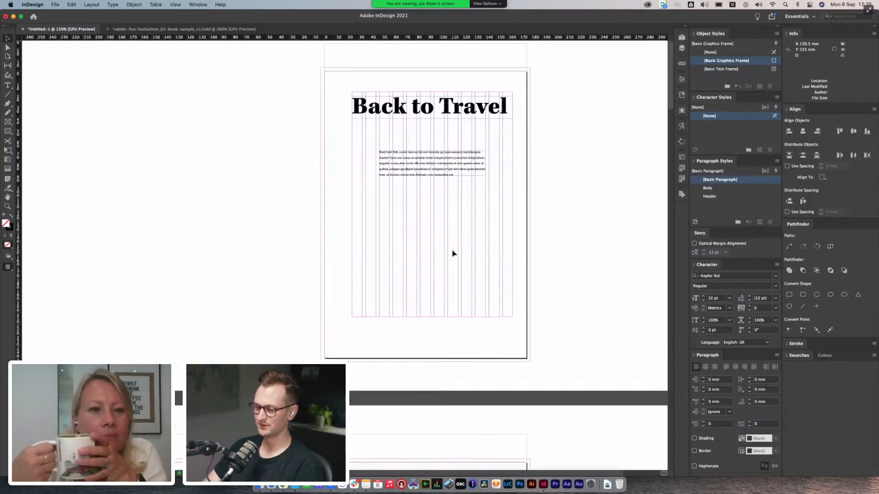
pyautogui.press('super+equal')
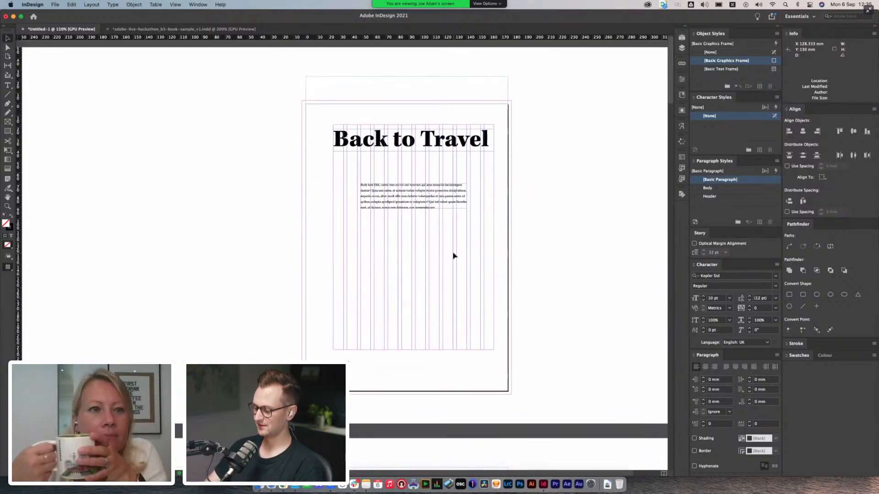
pyautogui.hscroll(4, 469, 233)
pyautogui.scroll(2, 469, 234)
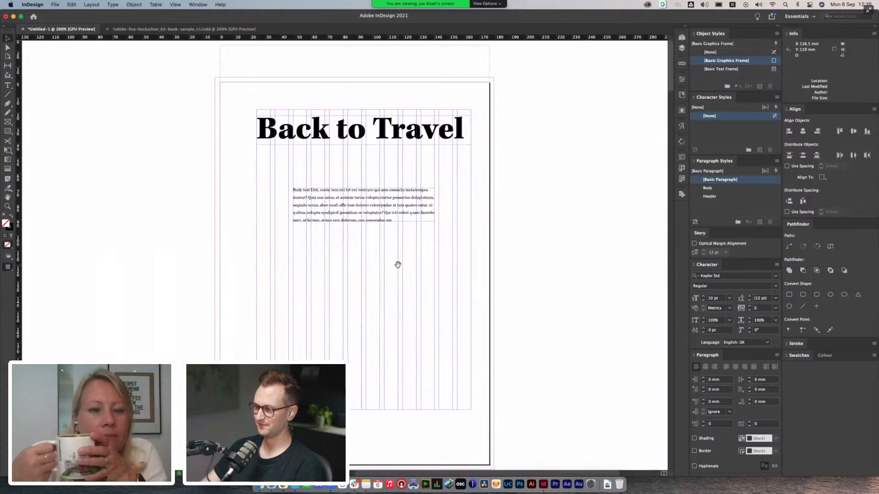
pyautogui.press('super+equal')
pyautogui.press('super+equal')
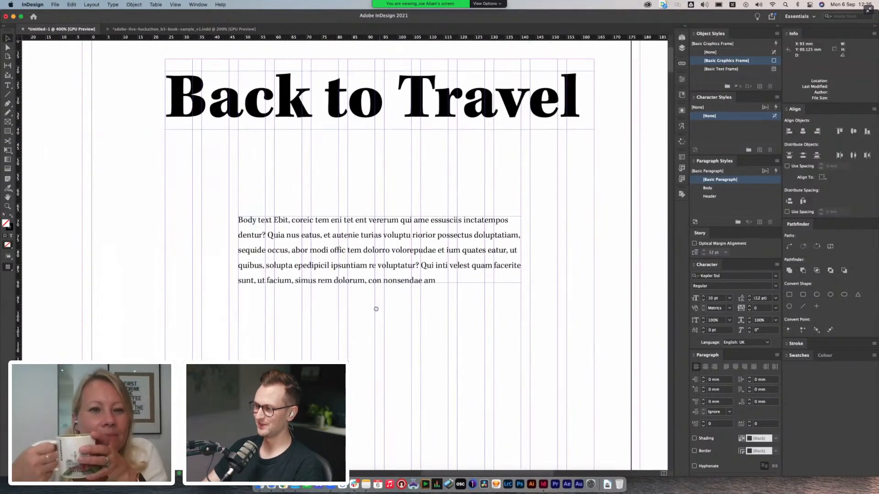
pyautogui.click(391, 252)
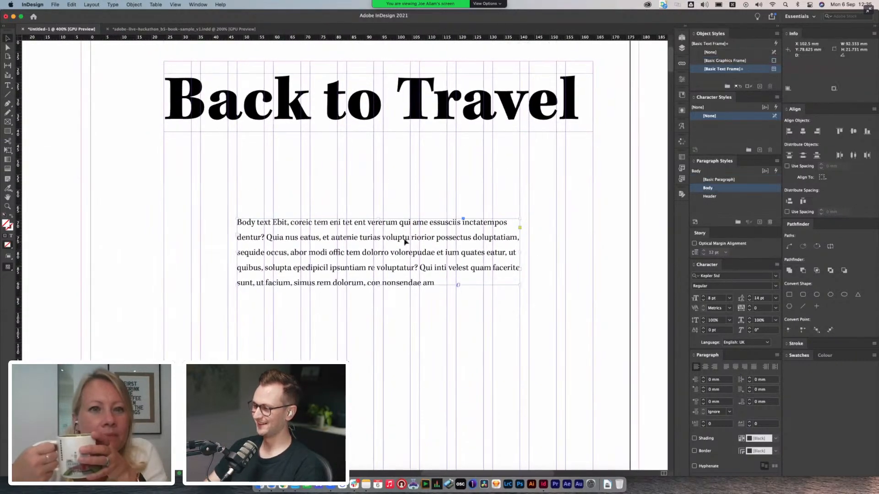
pyautogui.click(413, 194)
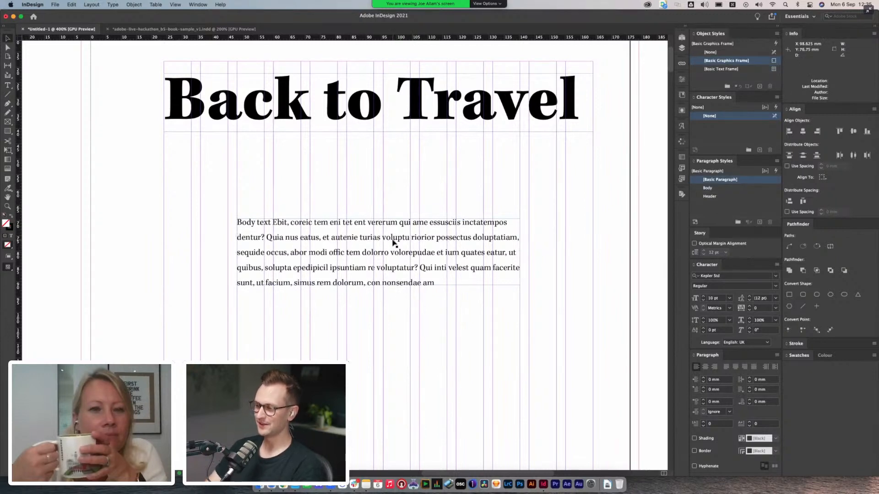
# - Make the body frame taller and set the Body style to 10 pt on 16 pt leading
pyautogui.click(387, 274)
pyautogui.moveTo(378, 286); pyautogui.dragTo(378, 359)
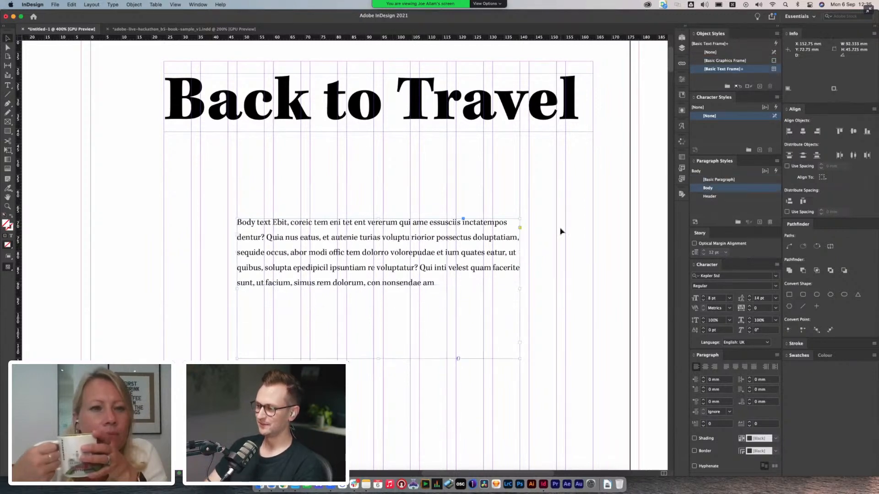
pyautogui.doubleClick(740, 188)
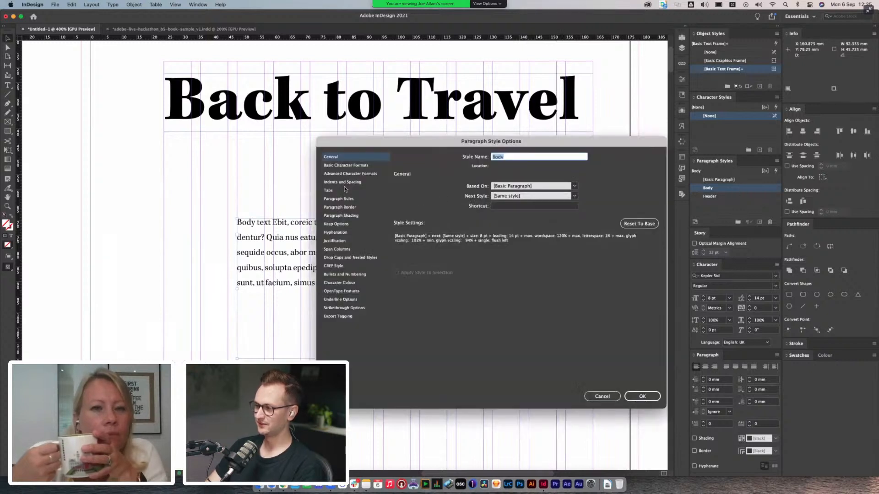
pyautogui.click(345, 165)
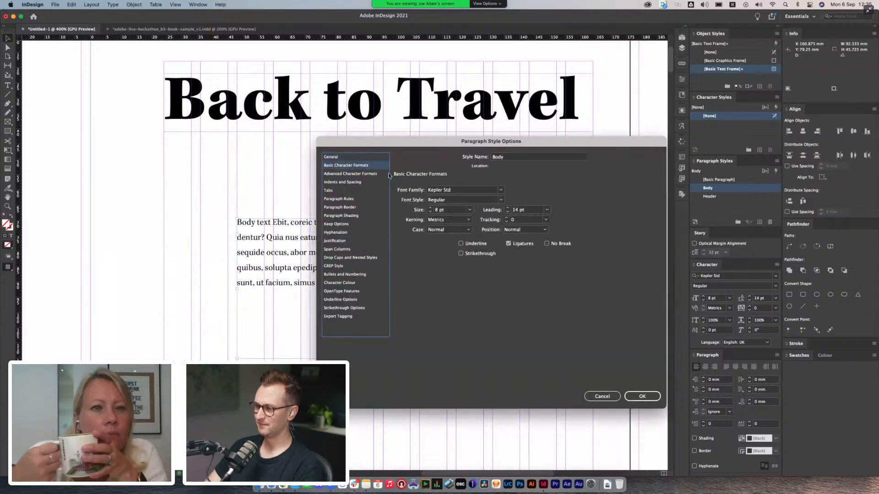
pyautogui.click(431, 208)
pyautogui.click(430, 208)
pyautogui.click(507, 208)
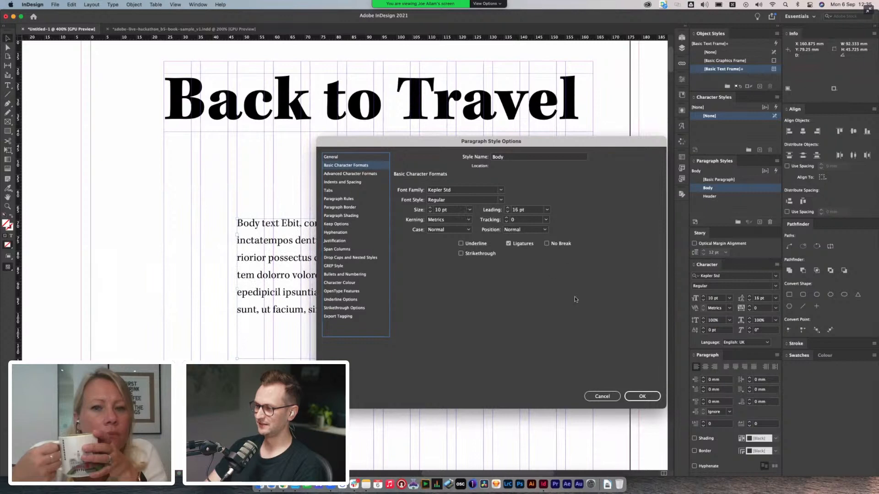
pyautogui.click(638, 396)
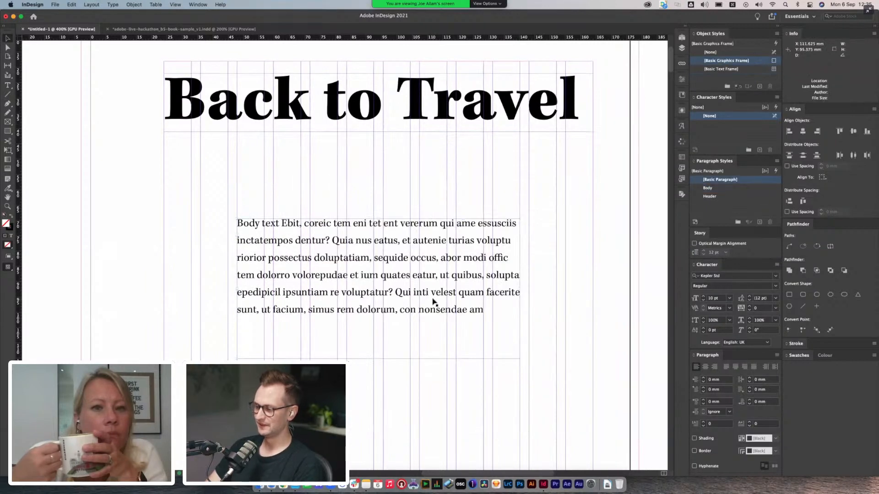
# - Shorten the body frame to fit, add a Header-styled copy below, and create a new paragraph style
pyautogui.press('super+minus')
pyautogui.click(530, 211)
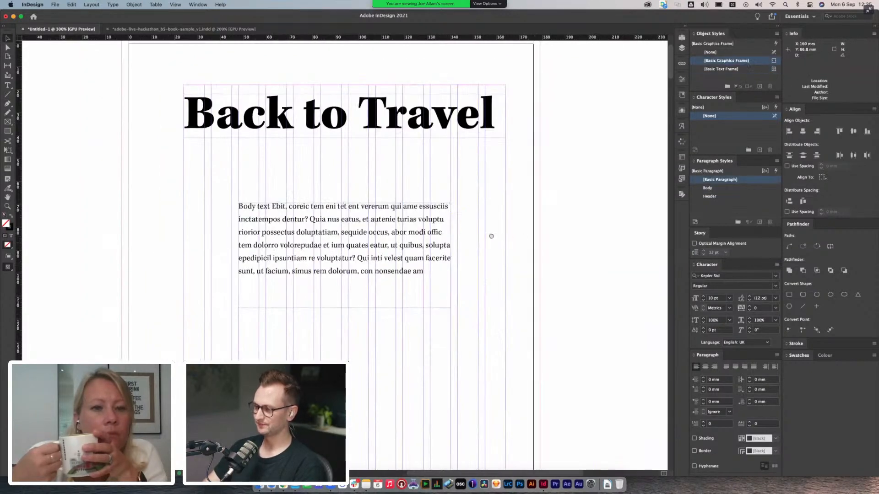
pyautogui.moveTo(496, 243); pyautogui.dragTo(430, 180)
pyautogui.click(288, 190)
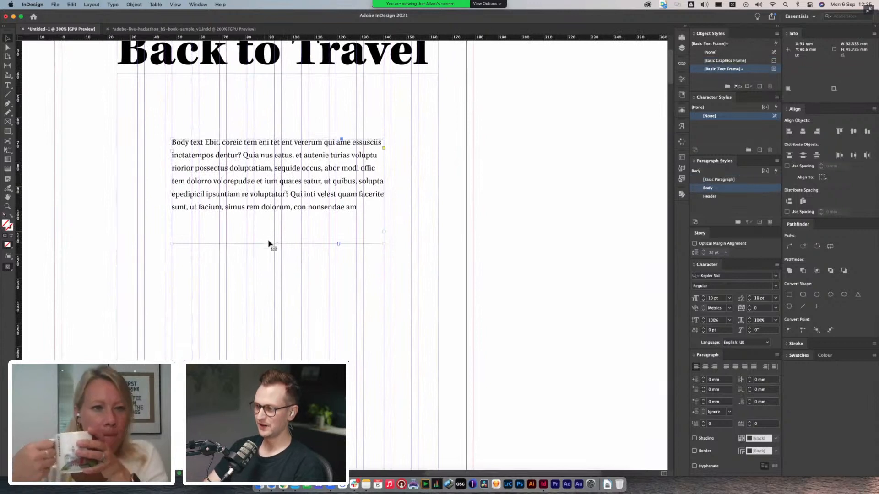
pyautogui.moveTo(276, 243); pyautogui.dragTo(277, 217)
pyautogui.moveTo(291, 167); pyautogui.dragTo(293, 277)
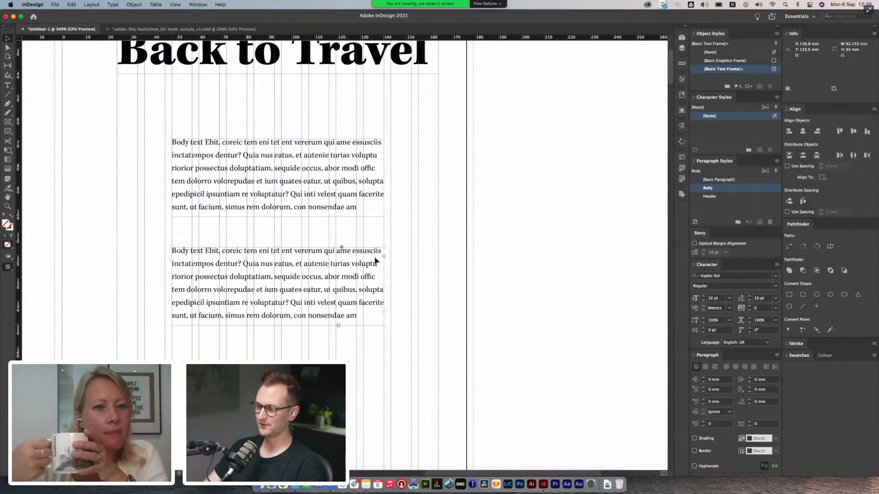
pyautogui.click(721, 197)
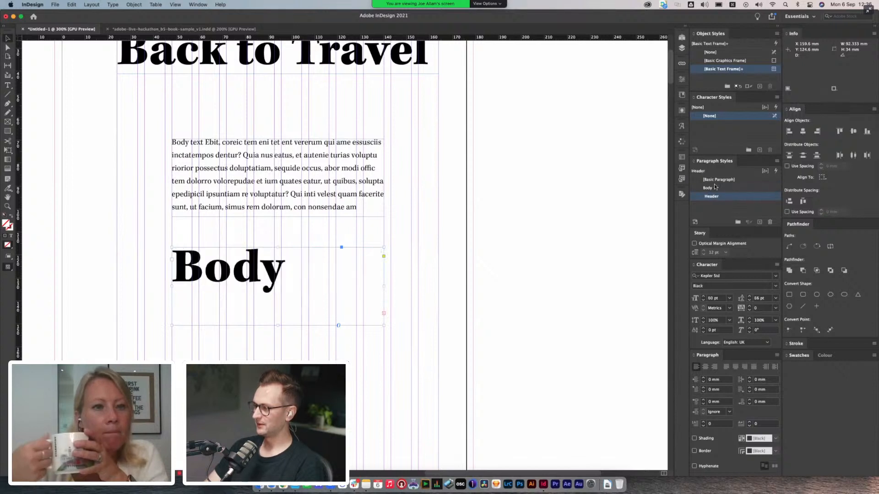
pyautogui.moveTo(712, 196); pyautogui.dragTo(716, 189)
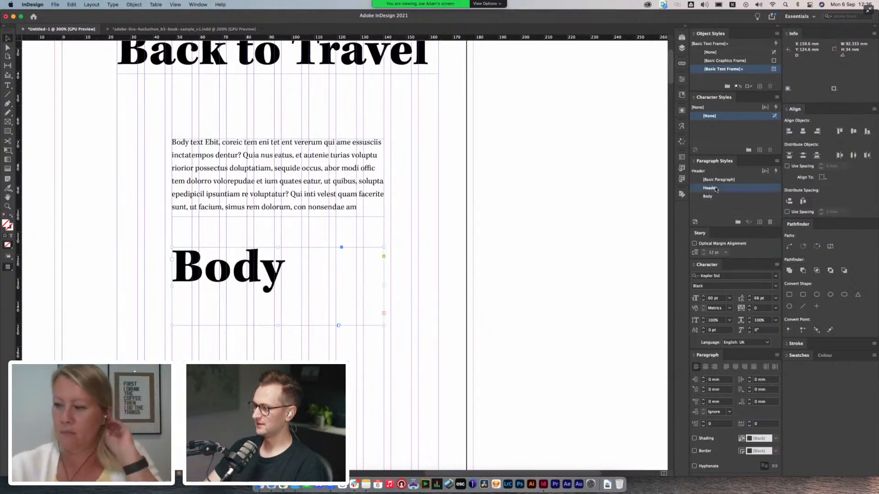
pyautogui.click(759, 222)
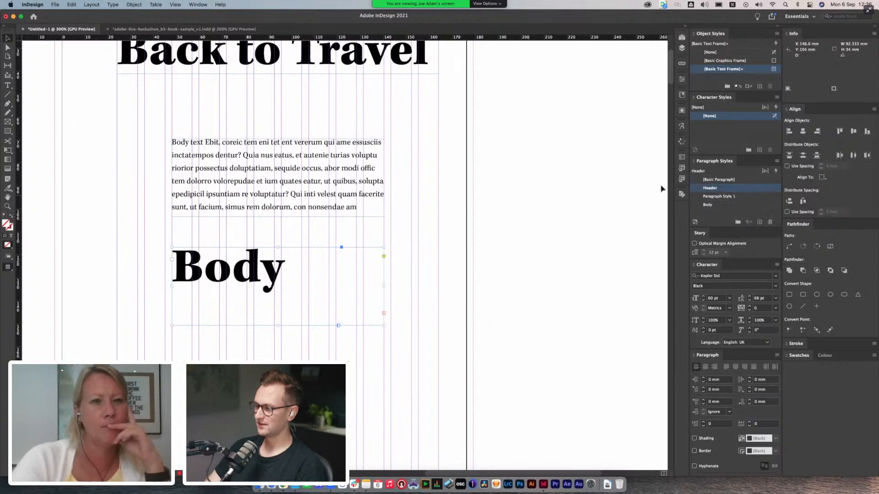
# - Name the new style Sub-heading and set it in Neue Haas Grotesk Display Pro 95 Black
pyautogui.doubleClick(706, 196)
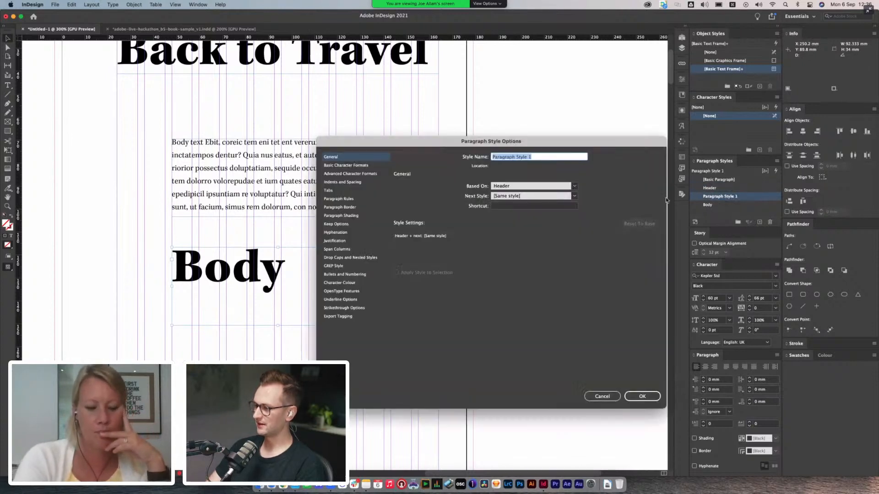
pyautogui.write('Sub-heading')
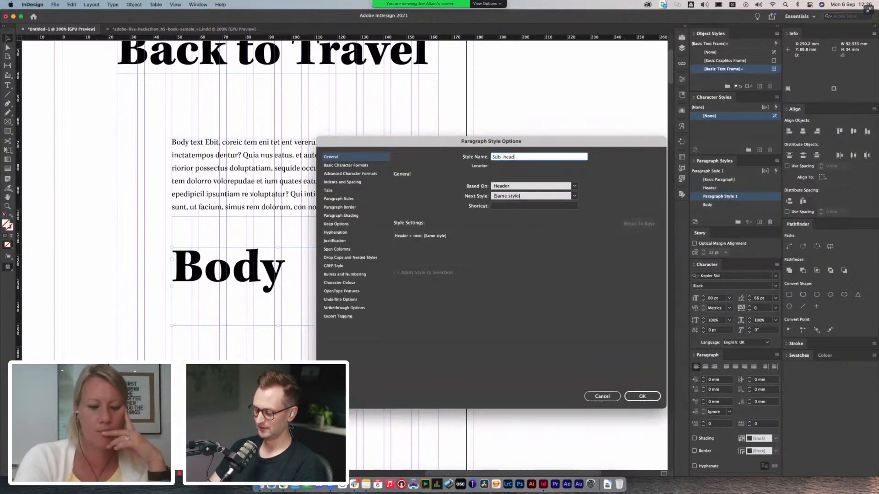
pyautogui.click(331, 165)
pyautogui.click(501, 190)
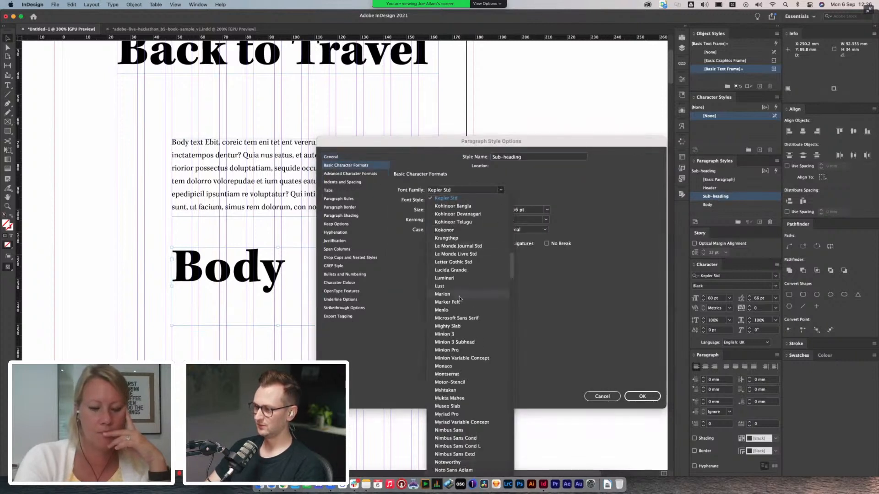
pyautogui.scroll(4, 471, 297)
pyautogui.scroll(2, 471, 298)
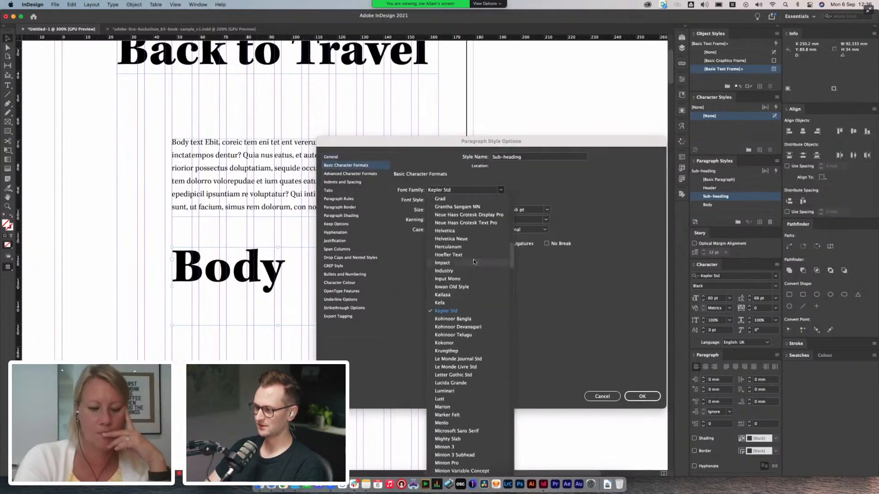
pyautogui.click(458, 215)
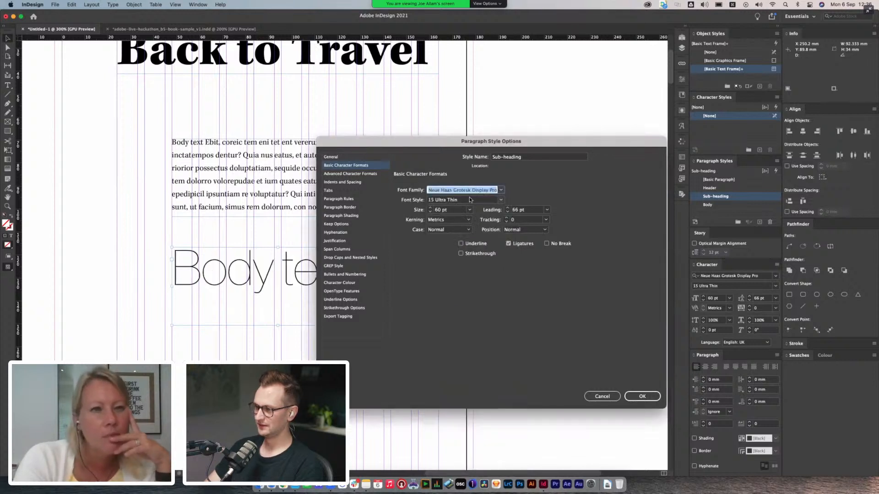
pyautogui.click(502, 201)
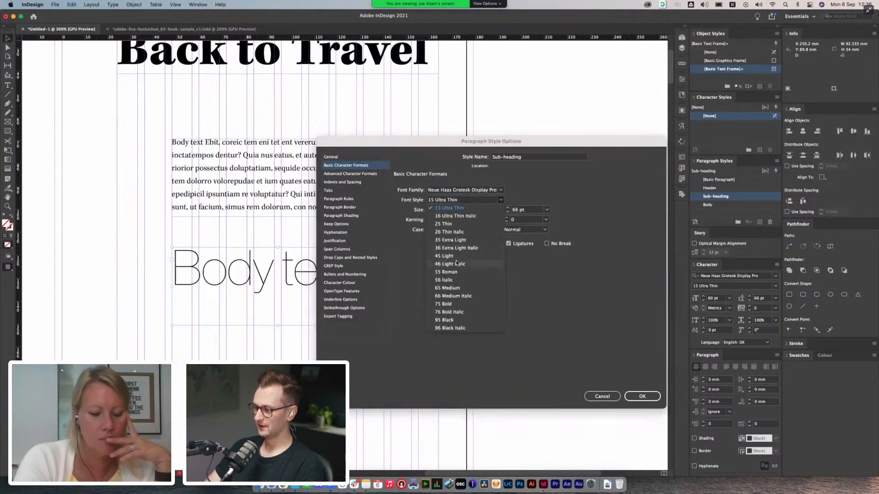
pyautogui.click(456, 320)
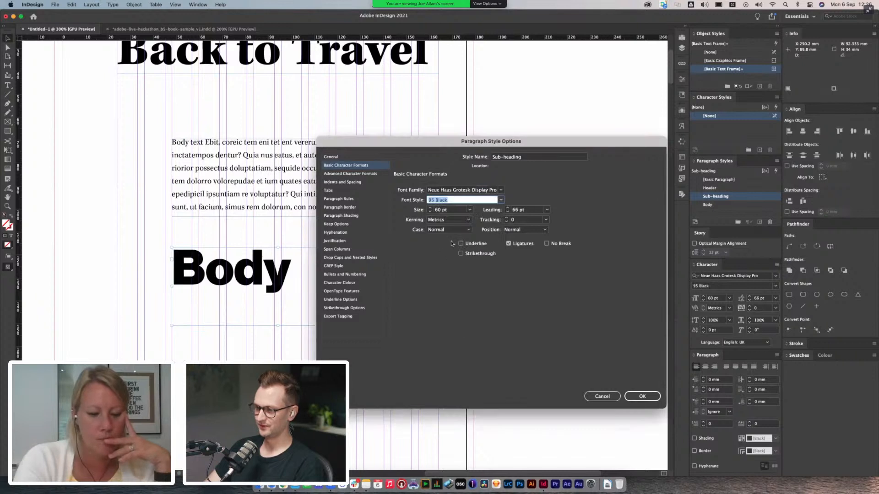
# - After trying 24 and 18 pt, settle the Sub-heading size at 16 pt with 22 pt leading
pyautogui.doubleClick(437, 210)
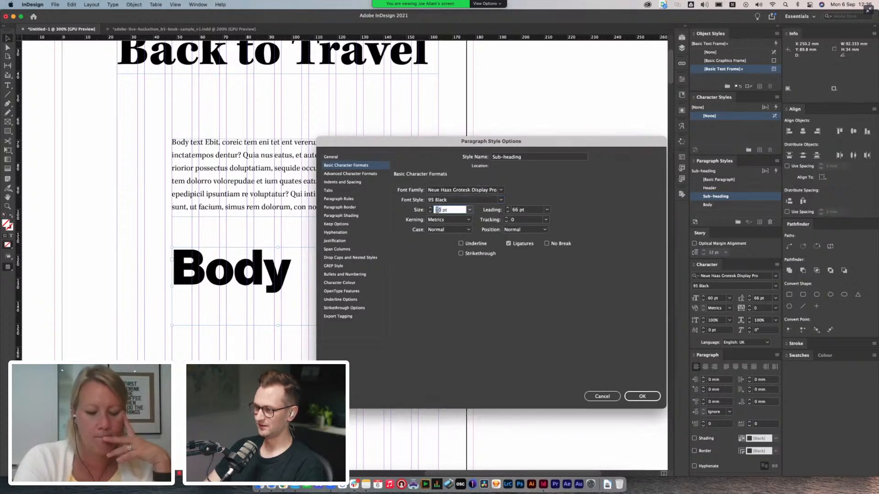
pyautogui.write('24')
pyautogui.doubleClick(516, 211)
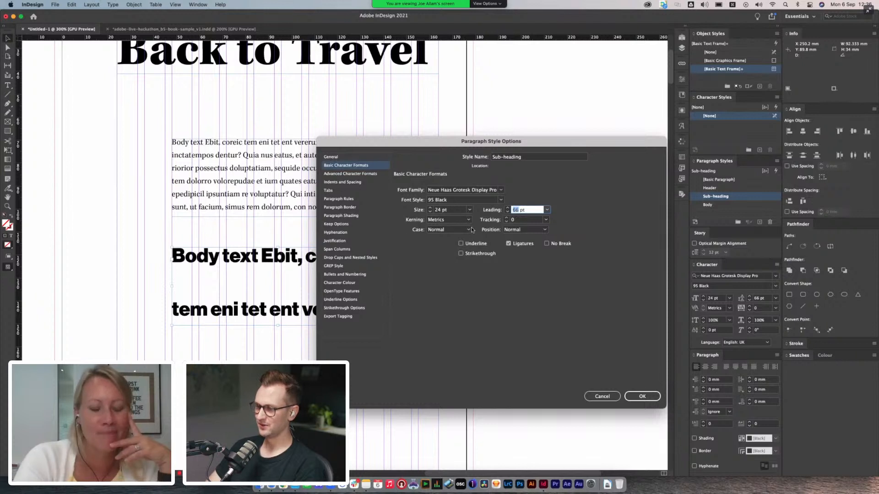
pyautogui.doubleClick(437, 210)
pyautogui.write('18')
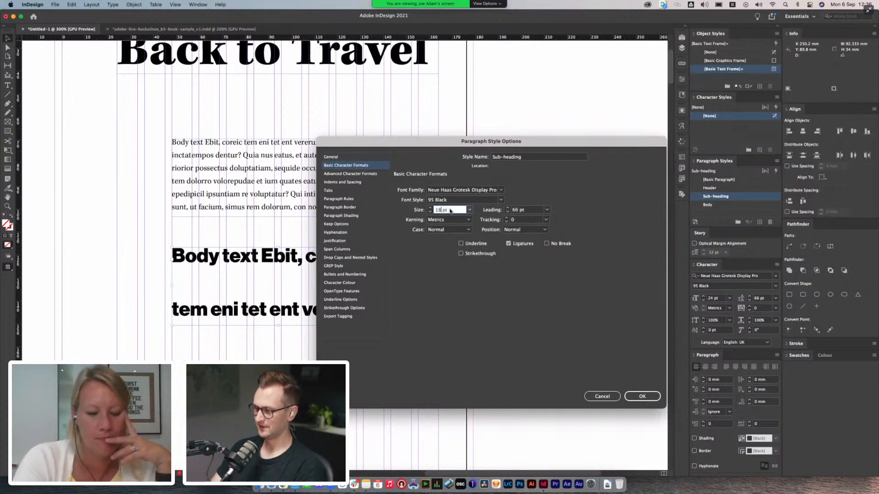
pyautogui.doubleClick(515, 210)
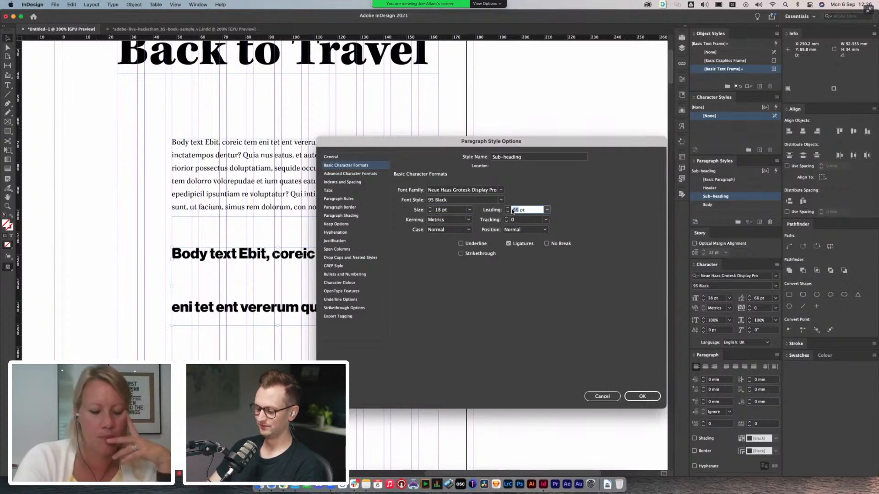
pyautogui.write('24')
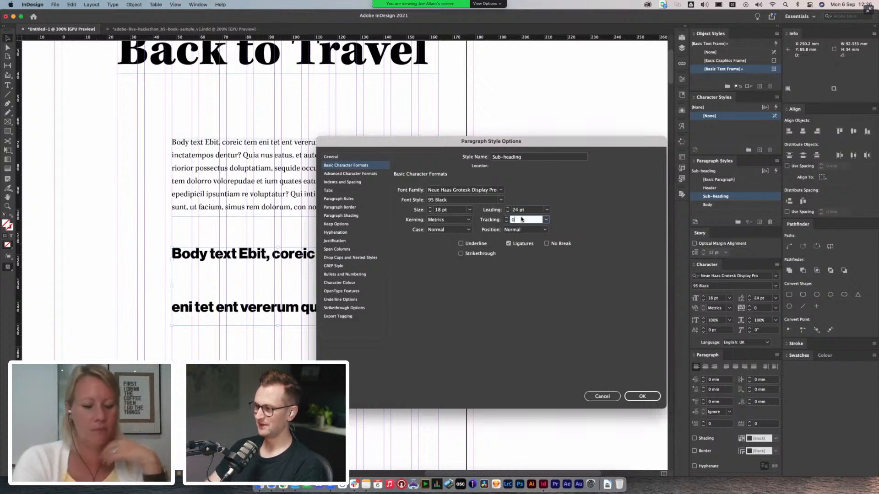
pyautogui.press('Tab')
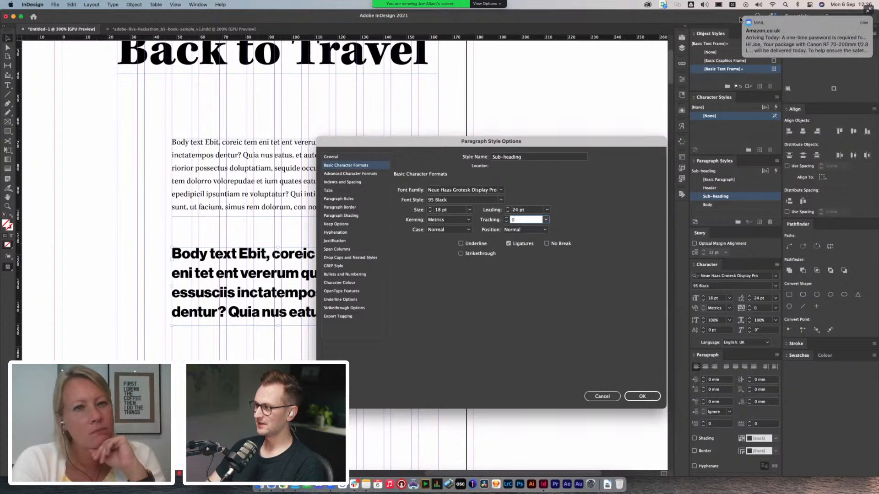
pyautogui.doubleClick(438, 210)
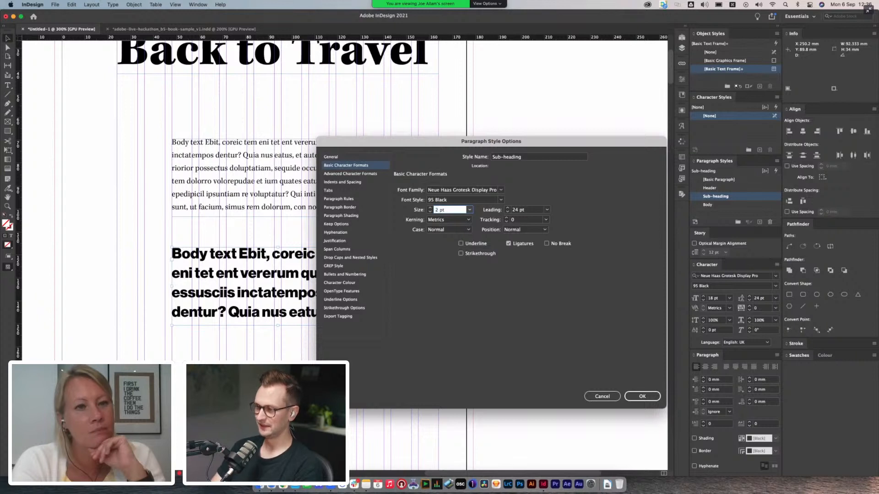
pyautogui.write('2')
pyautogui.press('BackSpace')
pyautogui.write('16')
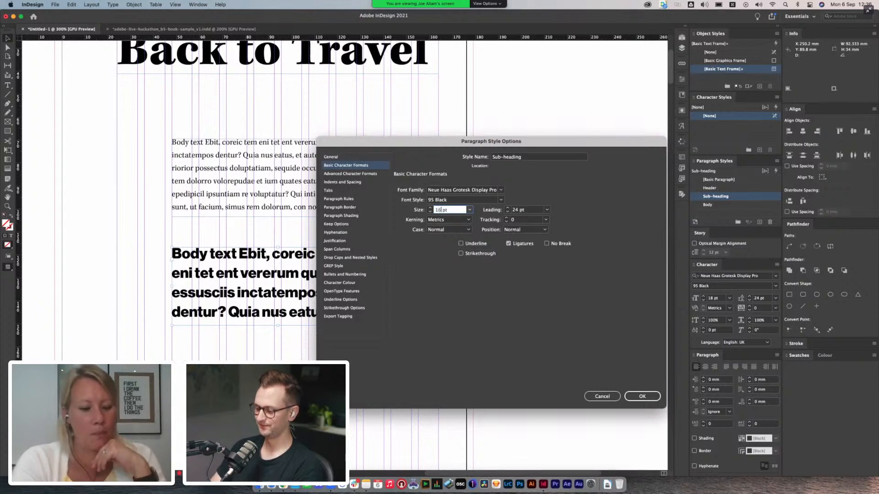
pyautogui.doubleClick(520, 211)
pyautogui.write('22')
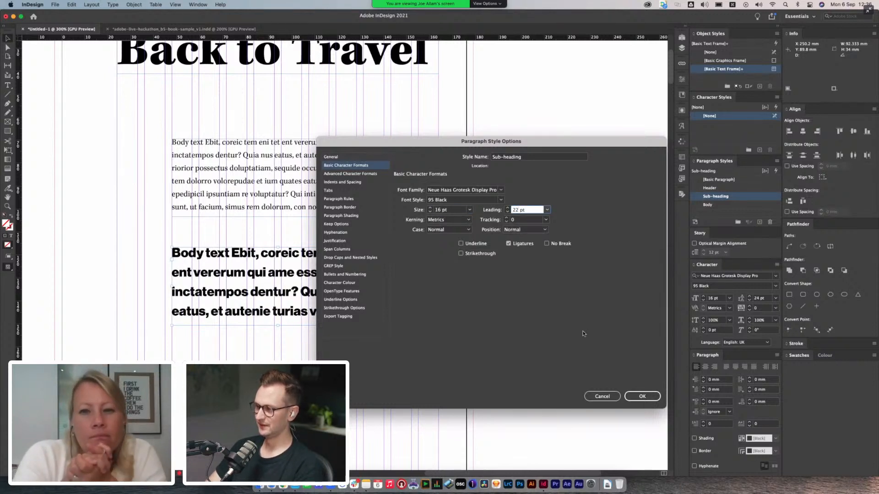
pyautogui.click(656, 403)
# - Type 'Sub-heading' in the copied frame, shrink it to one line, and place it above the body text
pyautogui.doubleClick(273, 289)
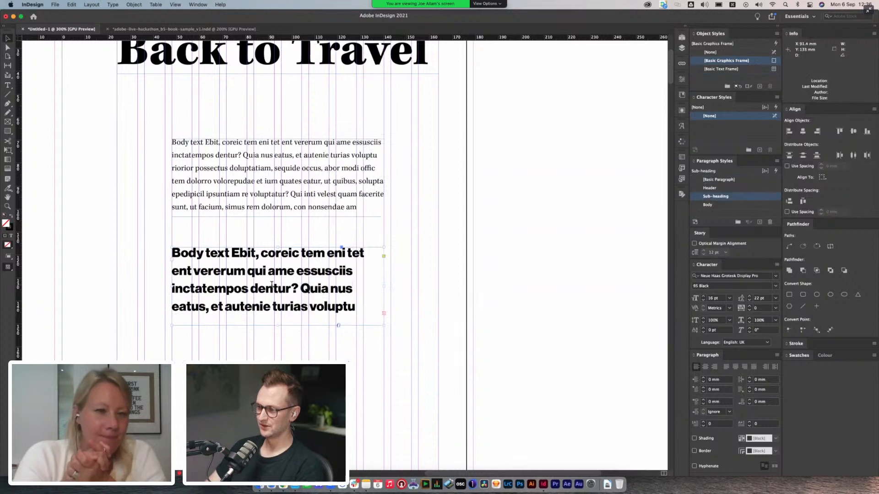
pyautogui.press('super+a')
pyautogui.write('Sub-heading')
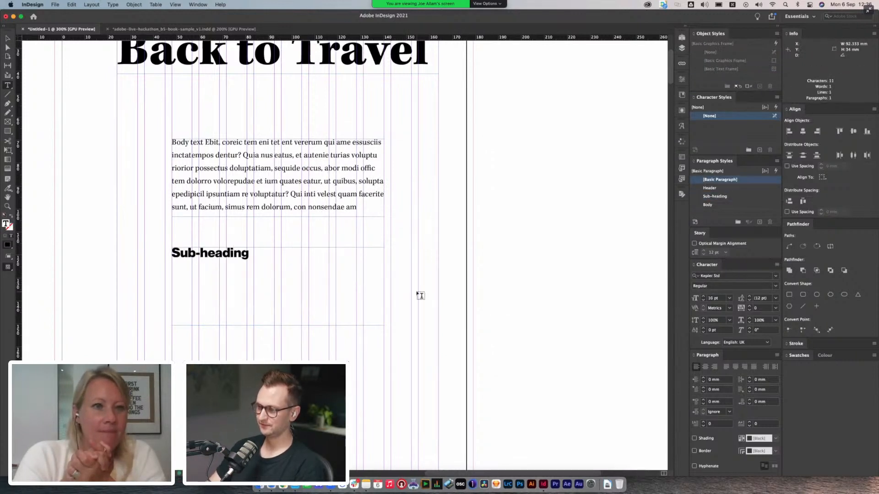
pyautogui.press('Escape')
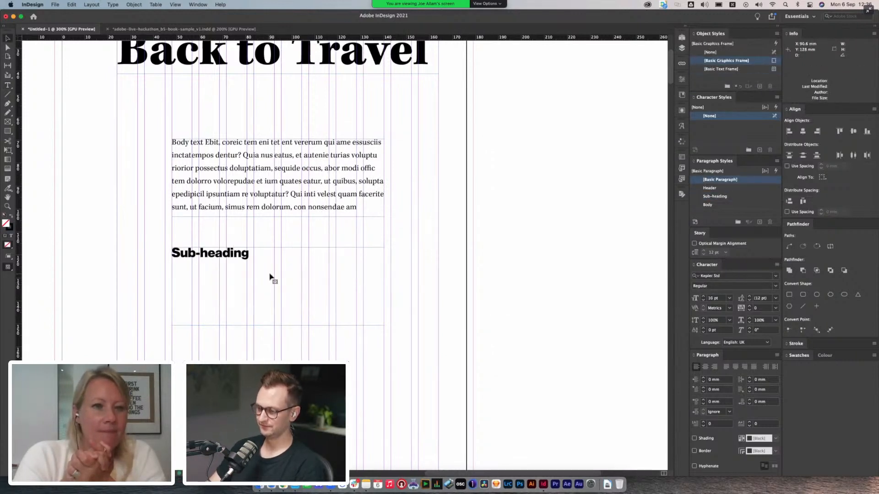
pyautogui.moveTo(279, 324); pyautogui.dragTo(278, 260)
pyautogui.moveTo(225, 256); pyautogui.dragTo(232, 154)
pyautogui.click(244, 100)
pyautogui.click(464, 174)
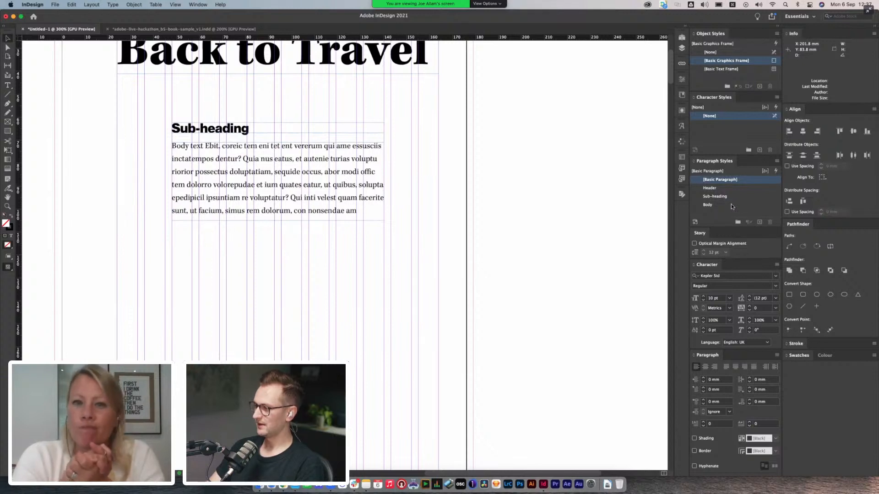
# - Duplicate the body frame below as the caption 'Image caption with small details to support the image' and add a new style
pyautogui.moveTo(260, 176); pyautogui.dragTo(260, 275)
pyautogui.doubleClick(312, 280)
pyautogui.press('super+a')
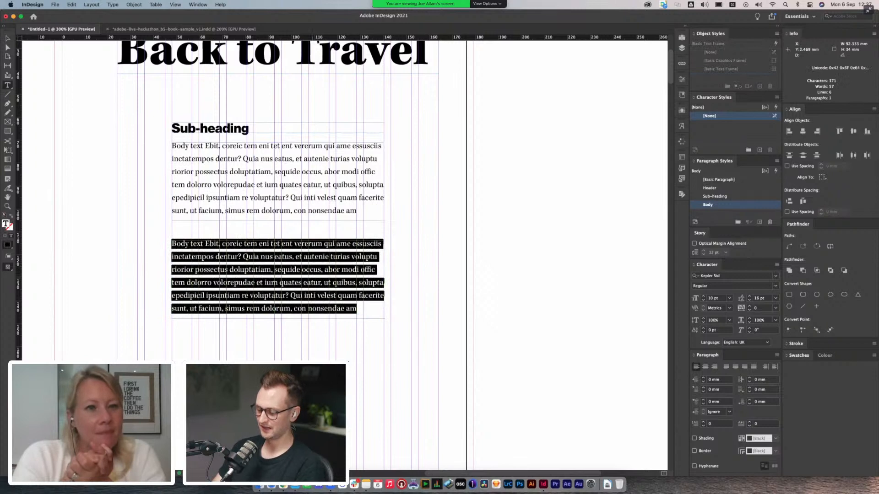
pyautogui.write('Image caption')
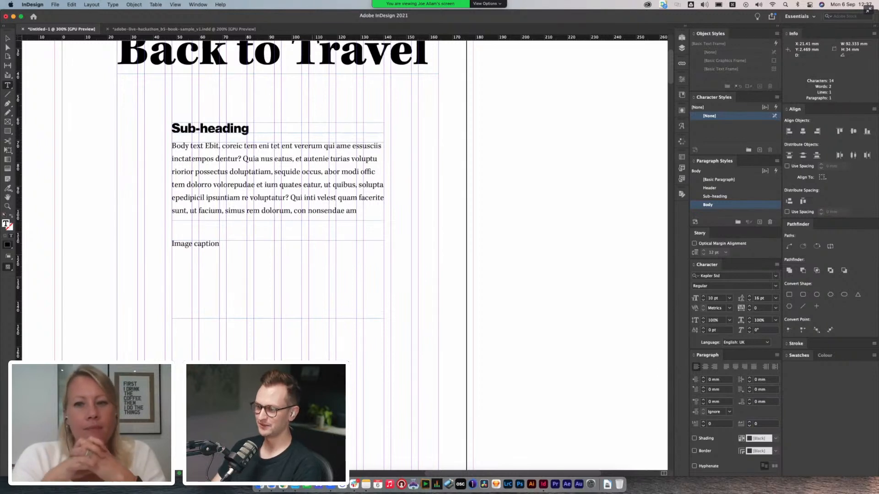
pyautogui.write('with small details to support the image')
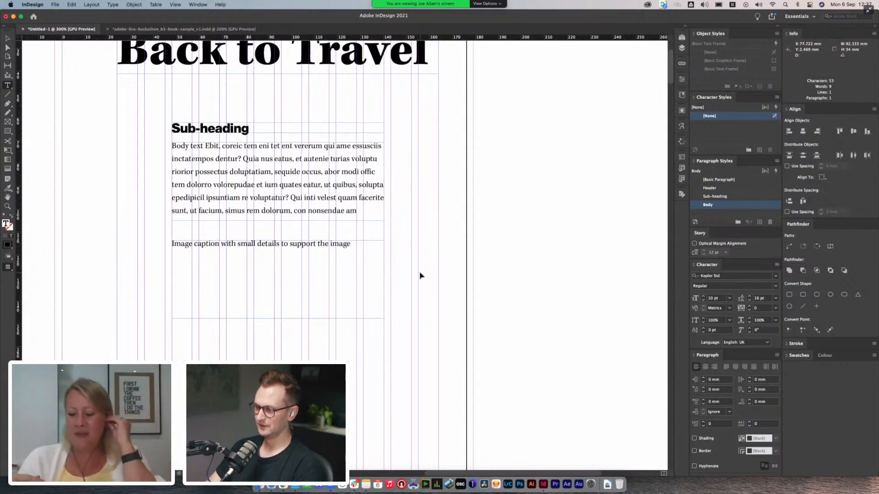
pyautogui.press('Escape')
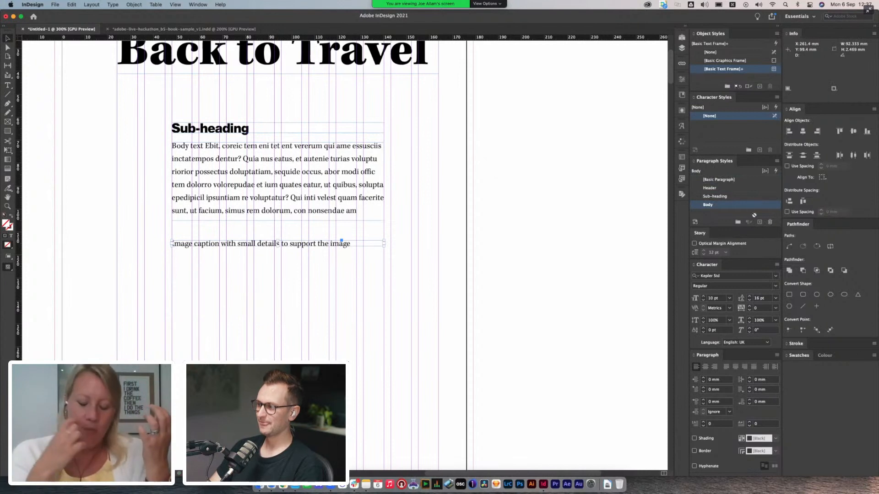
pyautogui.click(760, 223)
# - Name the new style Caption and set it to Kepler Std Italic Subhead, 10 pt on 16 pt
pyautogui.doubleClick(737, 213)
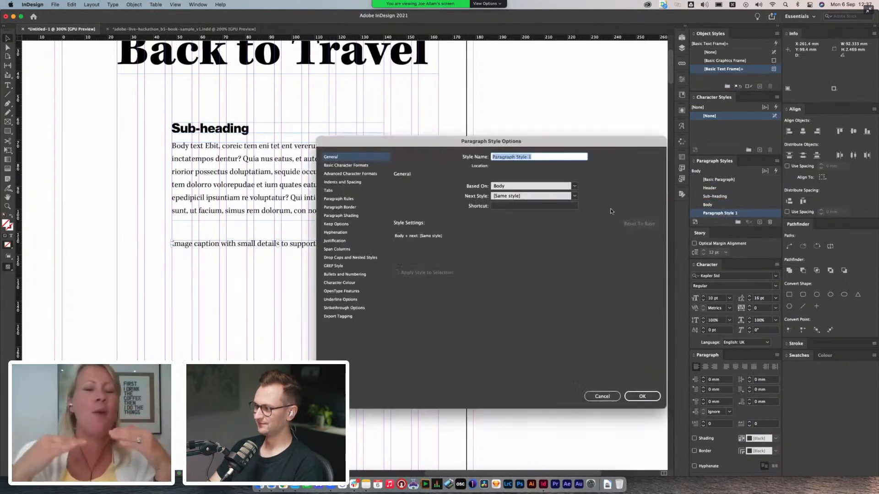
pyautogui.write('Caption')
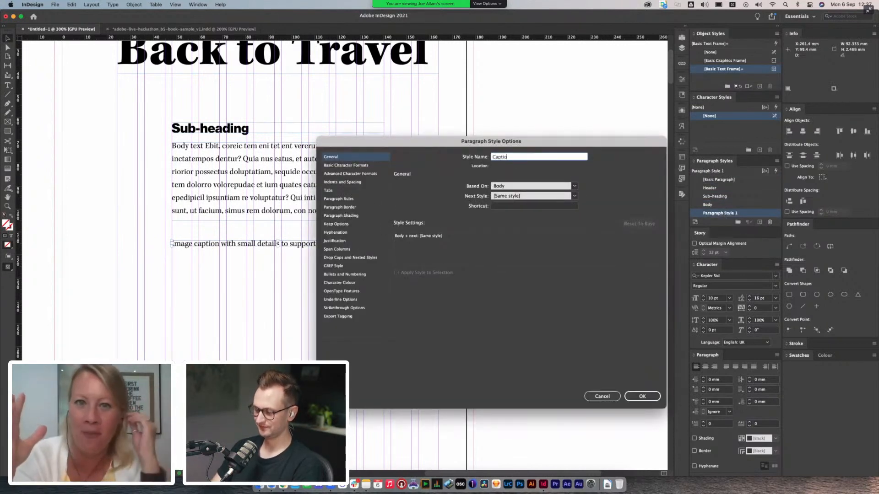
pyautogui.click(347, 166)
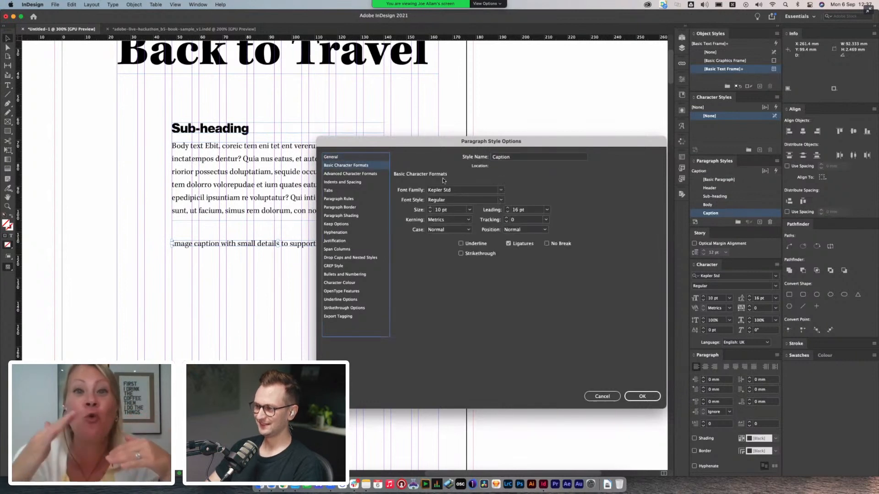
pyautogui.click(501, 201)
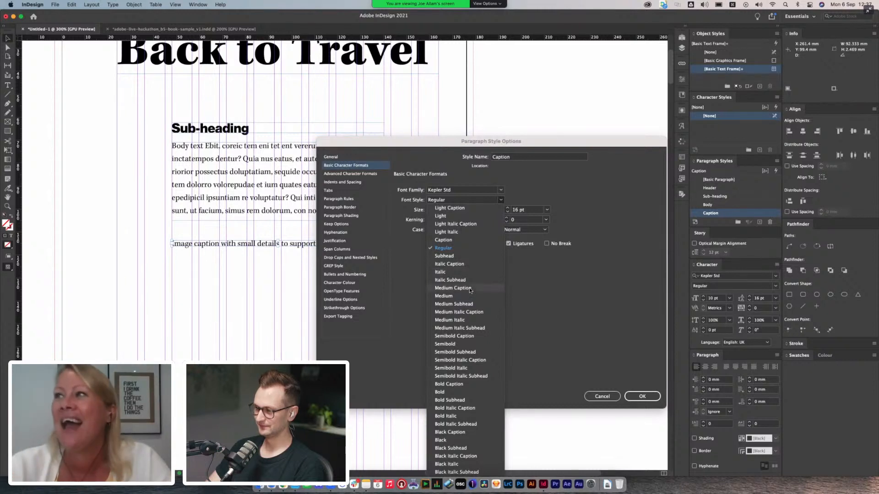
pyautogui.click(472, 318)
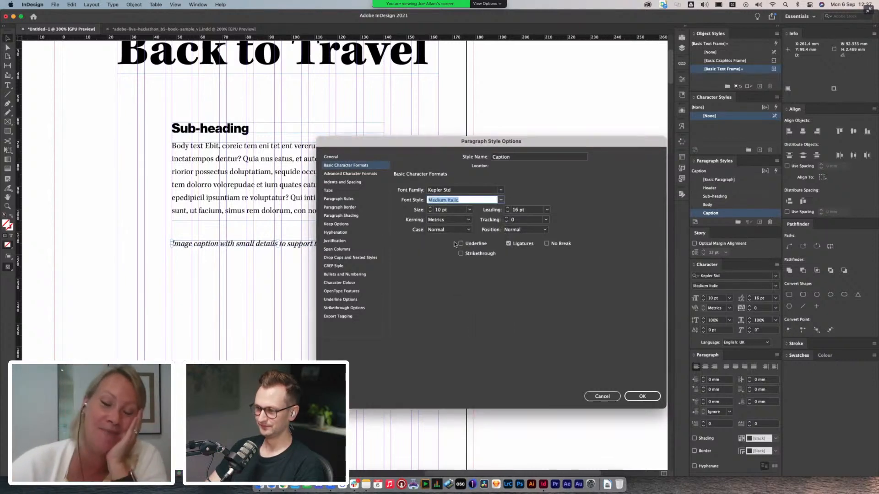
pyautogui.click(501, 200)
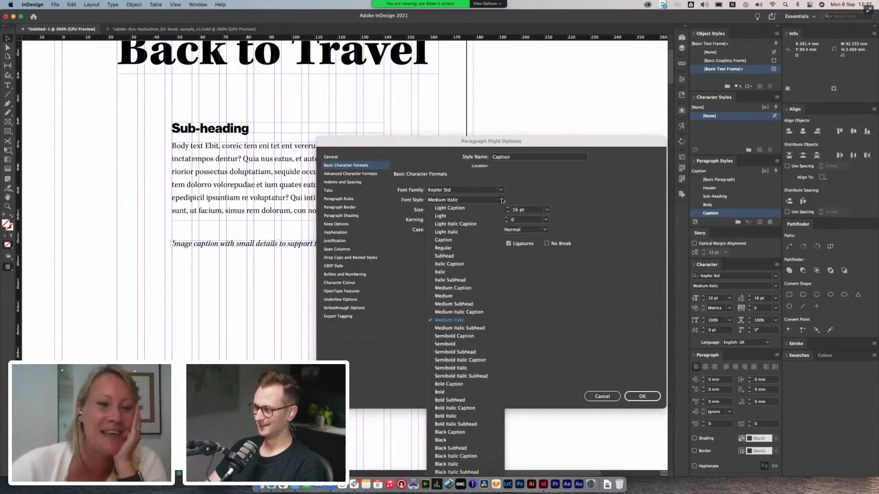
pyautogui.click(484, 328)
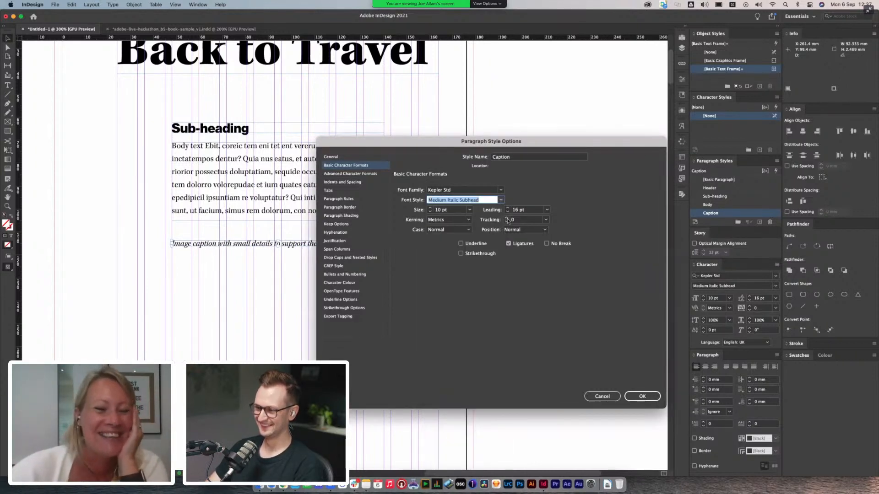
pyautogui.click(501, 200)
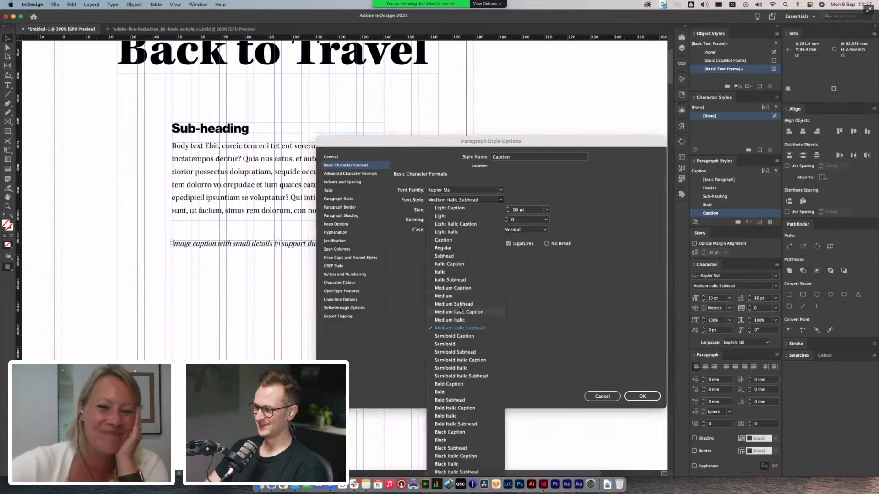
pyautogui.click(460, 280)
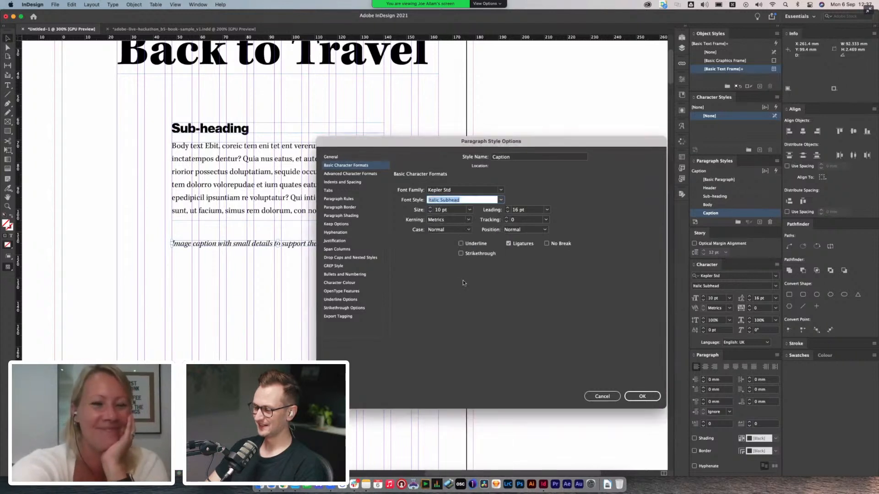
pyautogui.click(502, 201)
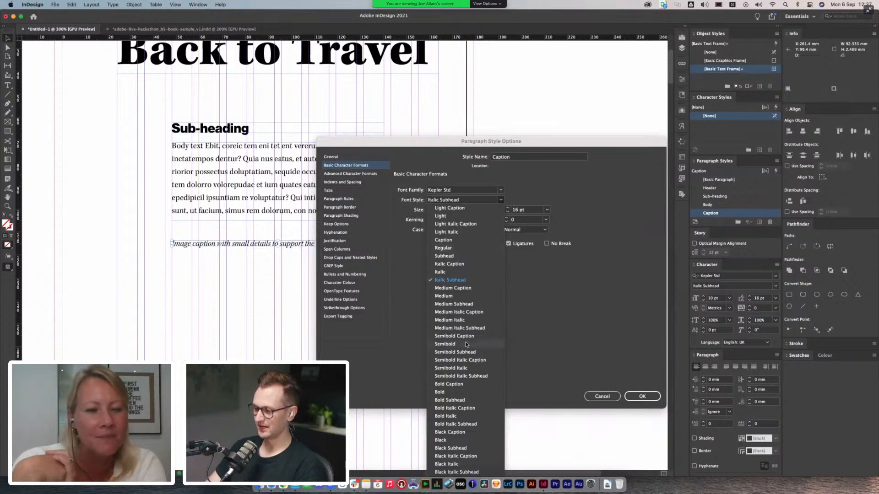
pyautogui.click(521, 322)
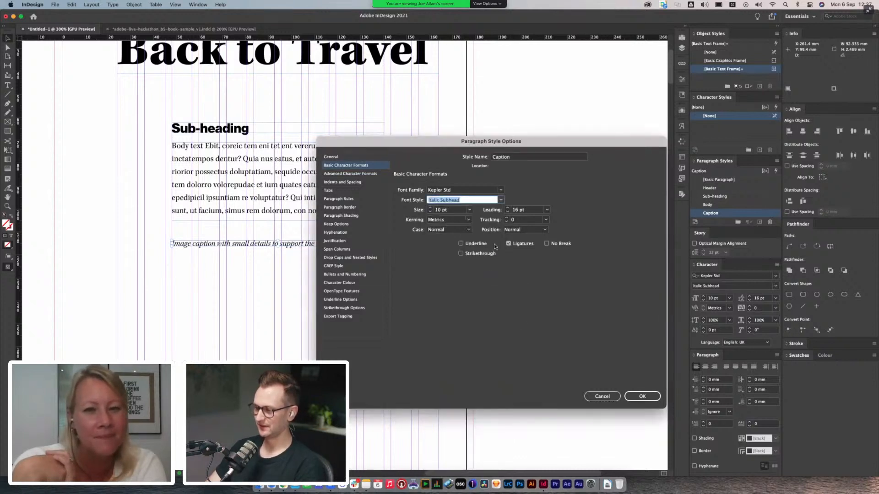
pyautogui.moveTo(503, 148); pyautogui.dragTo(454, 147)
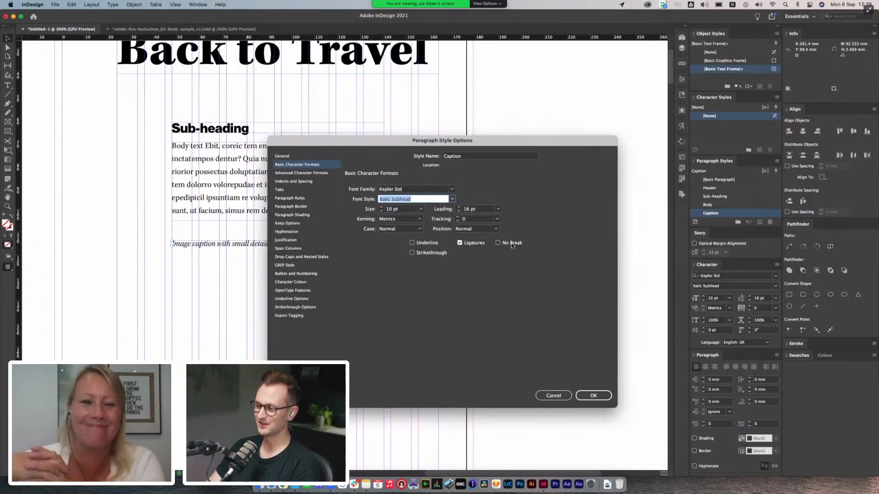
pyautogui.click(590, 395)
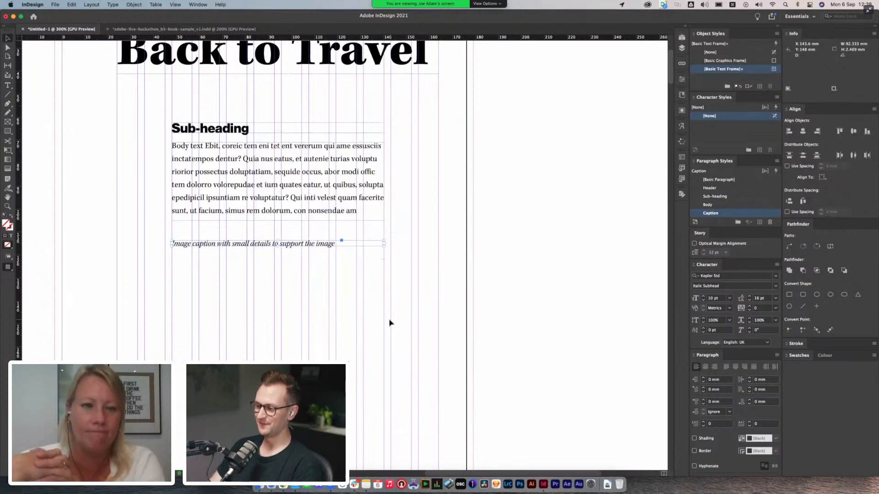
# - Drag the sub-heading, body and caption frames up-left beneath 'Back to Travel', checking the layout in Preview
pyautogui.click(336, 290)
pyautogui.scroll(5, 326, 276)
pyautogui.hscroll(-5, 326, 276)
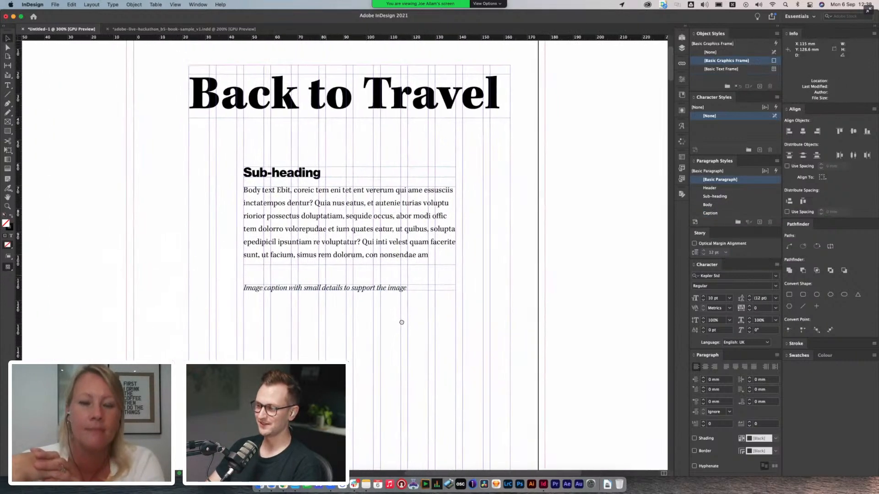
pyautogui.scroll(-1, 433, 358)
pyautogui.hscroll(1, 433, 358)
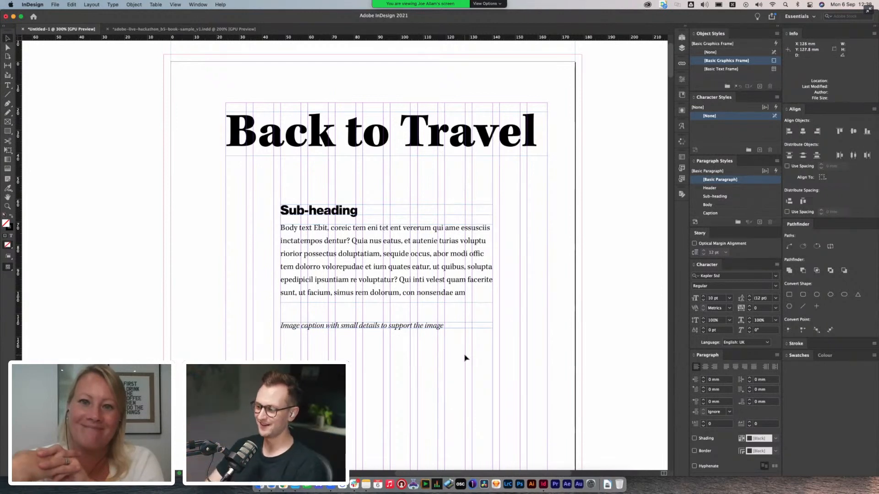
pyautogui.scroll(-2, 463, 361)
pyautogui.hscroll(1, 464, 361)
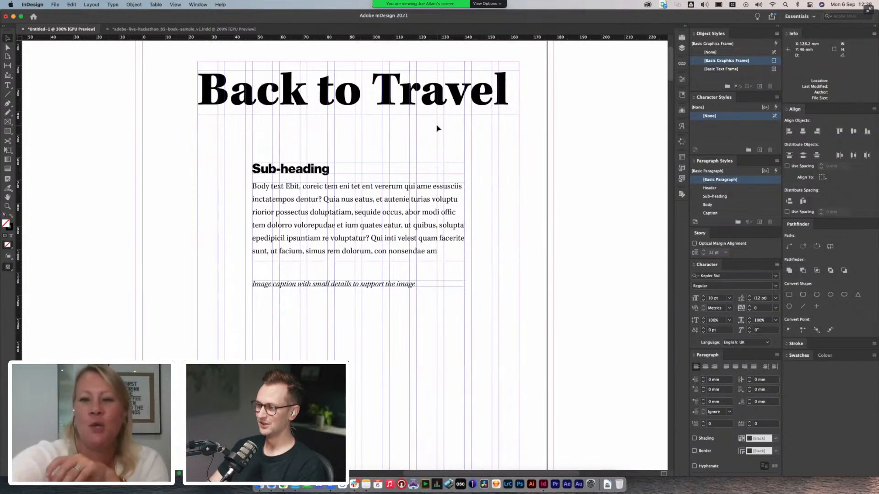
pyautogui.moveTo(280, 140); pyautogui.dragTo(387, 284)
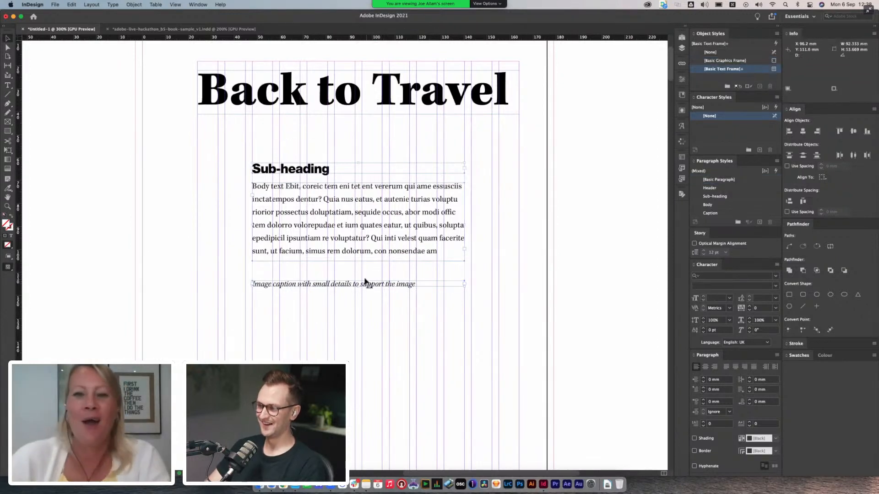
pyautogui.press('shift+super+a')
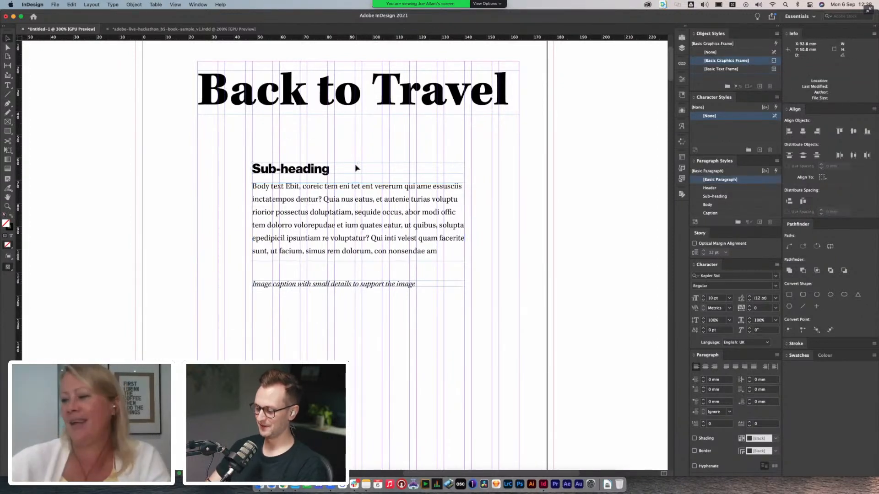
pyautogui.press('super+minus')
pyautogui.press('w')
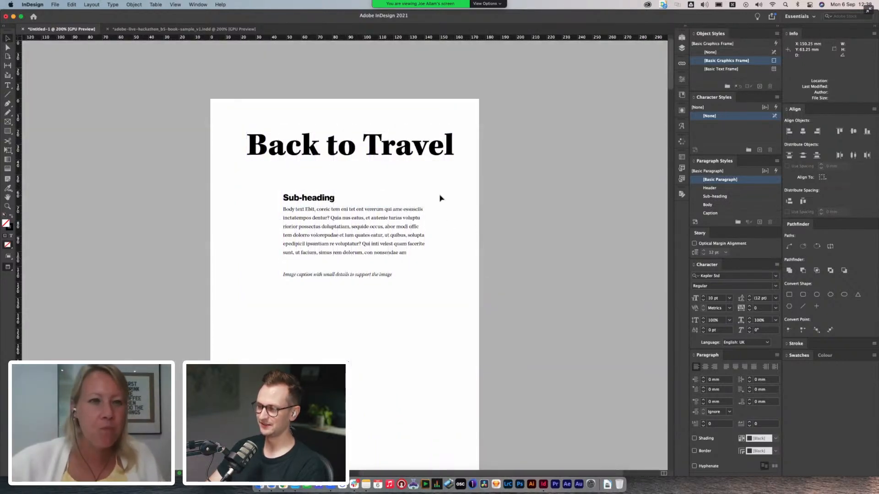
pyautogui.press('w')
pyautogui.scroll(-2, 443, 193)
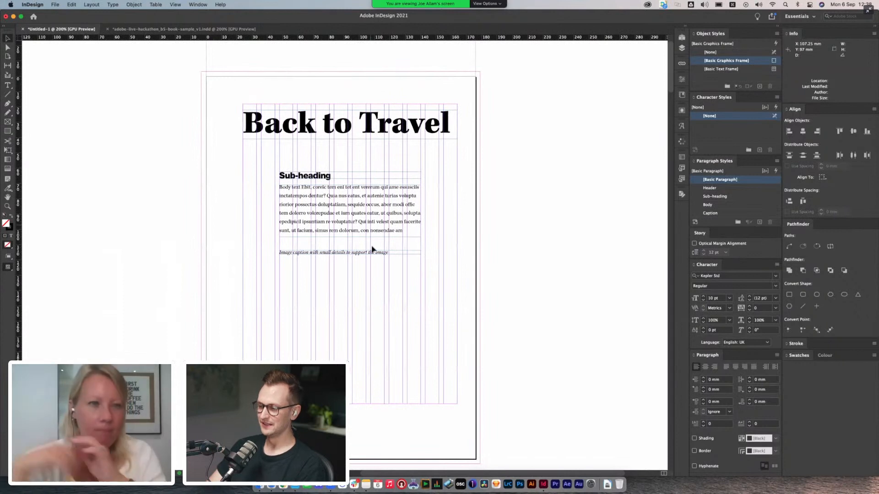
pyautogui.moveTo(375, 278); pyautogui.dragTo(272, 151)
pyautogui.moveTo(303, 250); pyautogui.dragTo(240, 111)
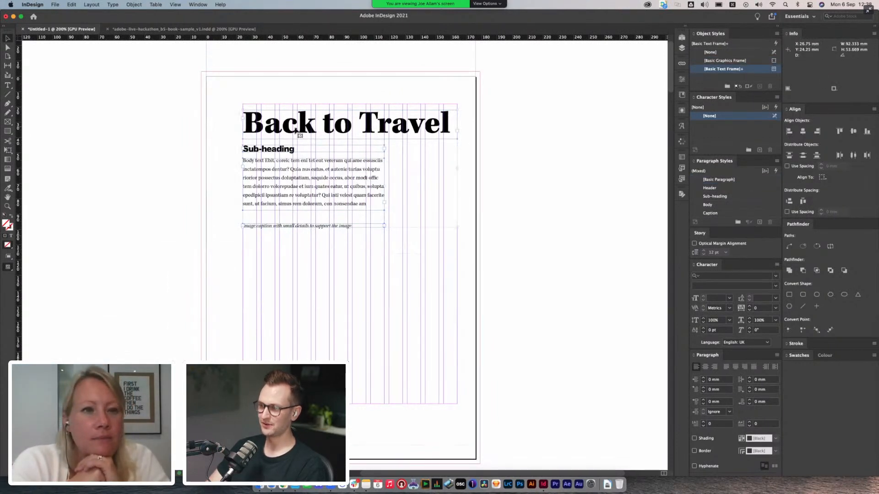
# - Change the title text to 'Heading' and narrow its frame to fit the word
pyautogui.click(531, 152)
pyautogui.doubleClick(381, 124)
pyautogui.press('super+a')
pyautogui.write('Heading')
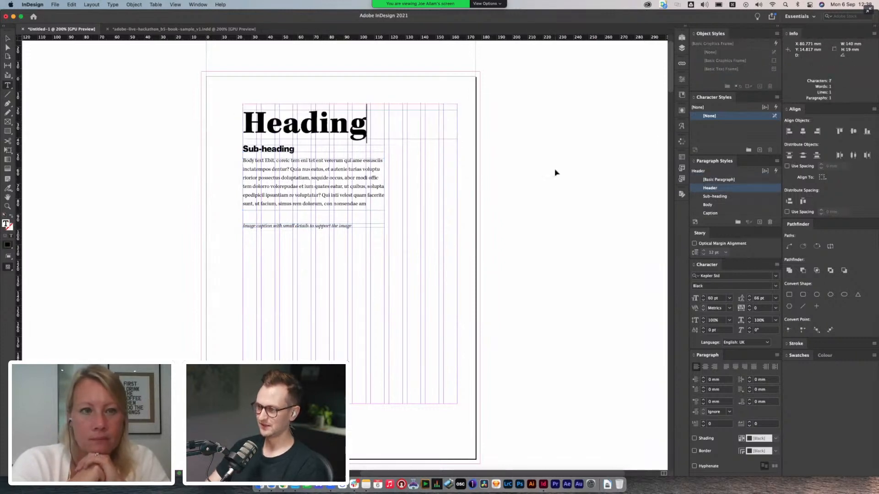
pyautogui.keyDown('super'); pyautogui.click(555, 172); pyautogui.keyUp('super')
pyautogui.press('v')
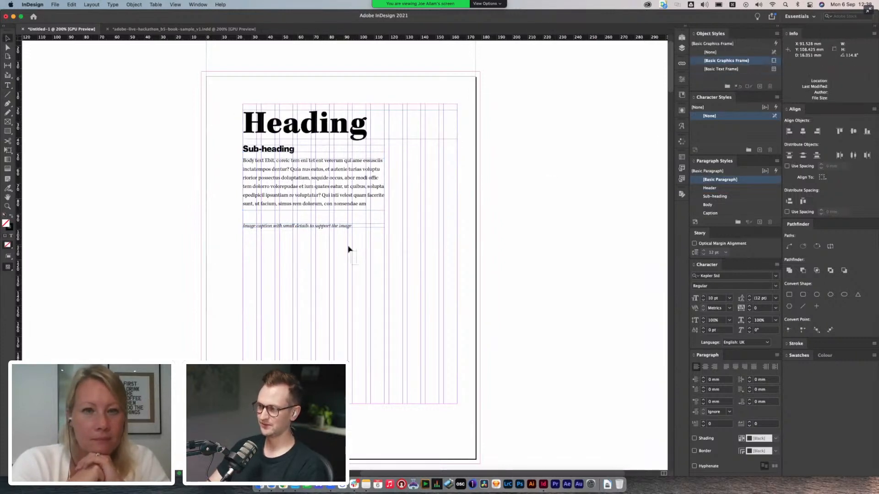
pyautogui.click(416, 133)
pyautogui.moveTo(456, 125); pyautogui.dragTo(384, 125)
pyautogui.click(418, 121)
# - Move all four text frames onto the pasteboard left of the page, nudging Sub-heading slightly down
pyautogui.moveTo(230, 319); pyautogui.dragTo(412, 102)
pyautogui.moveTo(324, 180); pyautogui.dragTo(127, 177)
pyautogui.click(319, 180)
pyautogui.moveTo(319, 180); pyautogui.dragTo(409, 190)
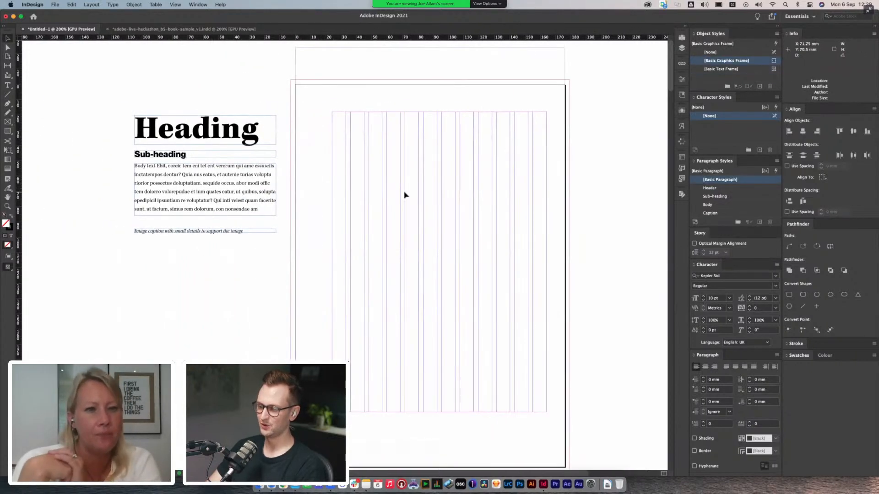
pyautogui.click(182, 158)
pyautogui.moveTo(182, 158); pyautogui.dragTo(182, 160)
pyautogui.click(329, 158)
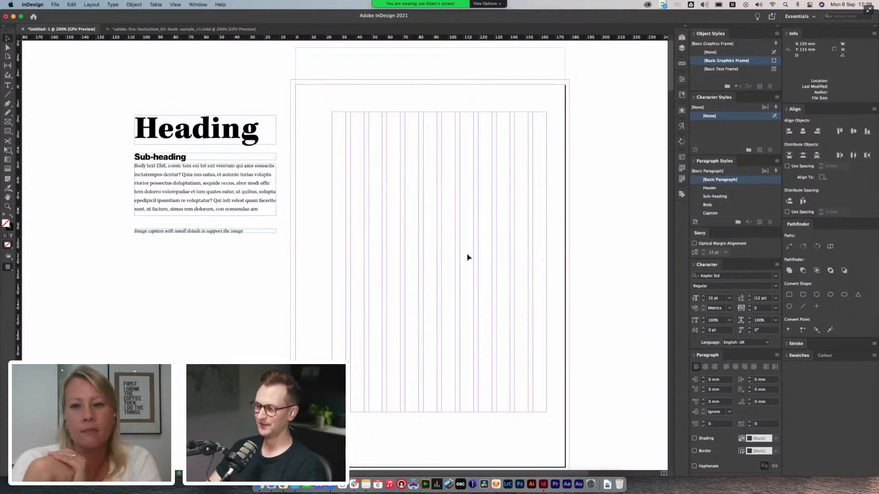
pyautogui.click(8, 123)
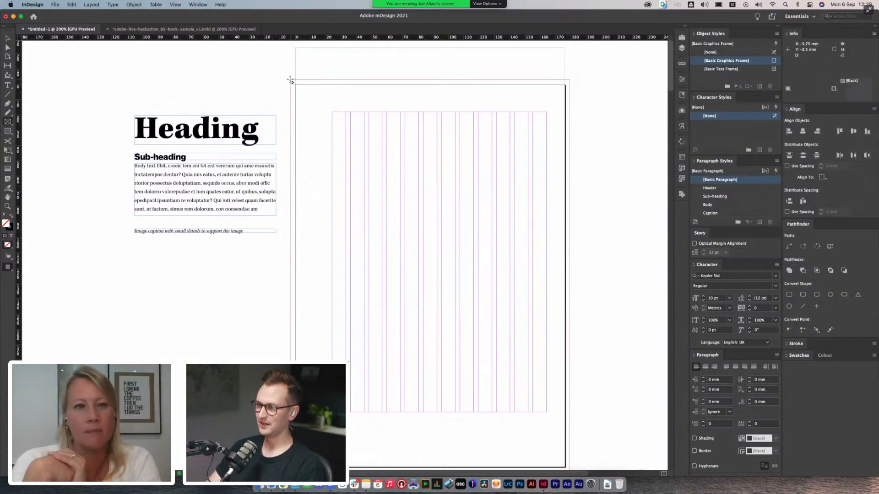
# - Draw an empty graphics frame spanning the whole page out to the bleed edges
pyautogui.moveTo(290, 81); pyautogui.dragTo(569, 401)
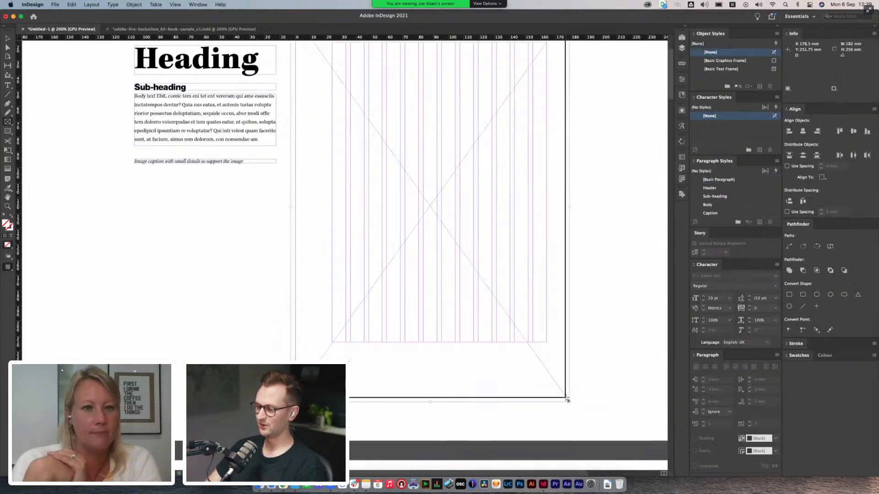
pyautogui.keyDown('super'); pyautogui.click(615, 253); pyautogui.keyUp('super')
pyautogui.press('v')
pyautogui.moveTo(609, 245); pyautogui.dragTo(520, 302)
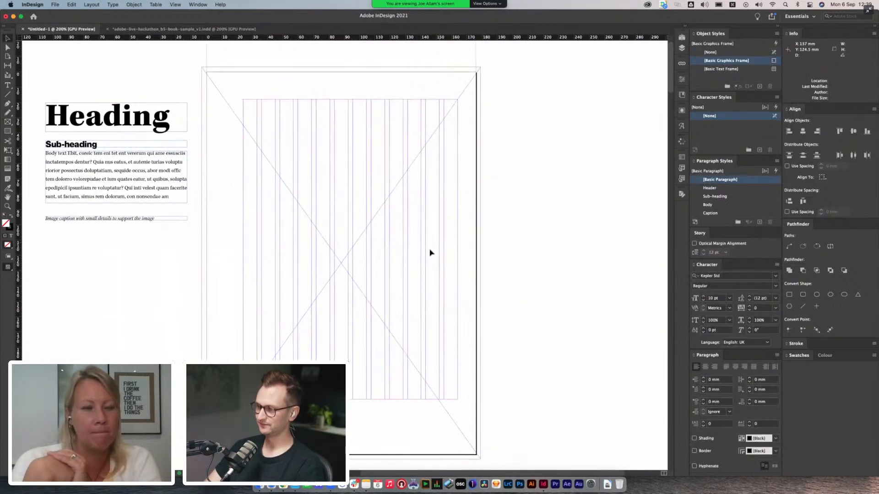
pyautogui.click(682, 47)
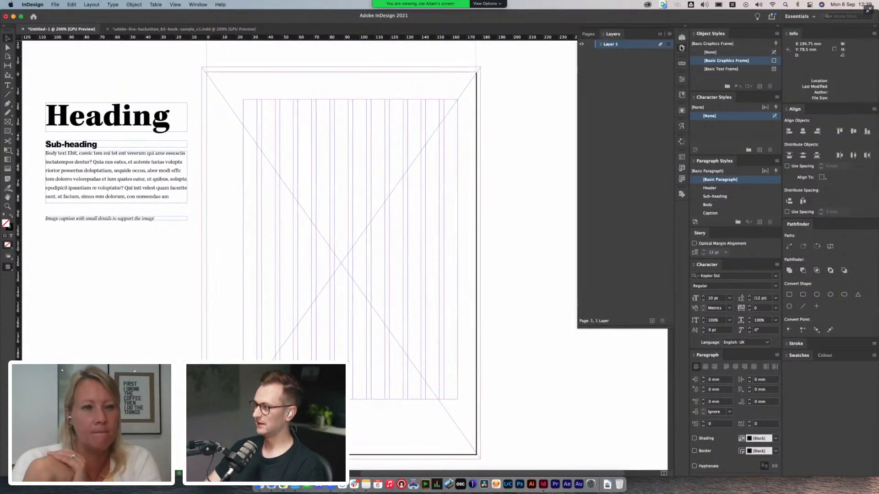
# - Rename Layer 1 to 'Artwork'
pyautogui.doubleClick(609, 44)
pyautogui.write('Artwork')
pyautogui.press('Return')
# - Add a second layer above it named 'Editorial'
pyautogui.click(652, 321)
pyautogui.doubleClick(610, 44)
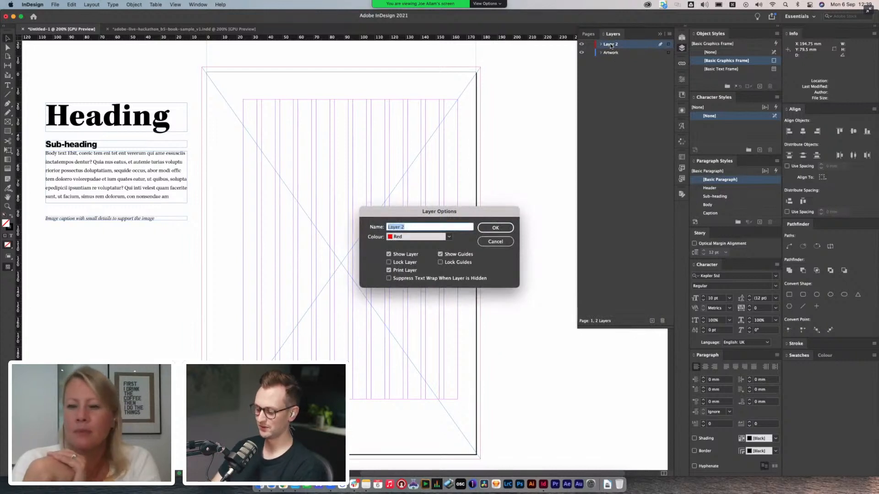
pyautogui.write('Editorial')
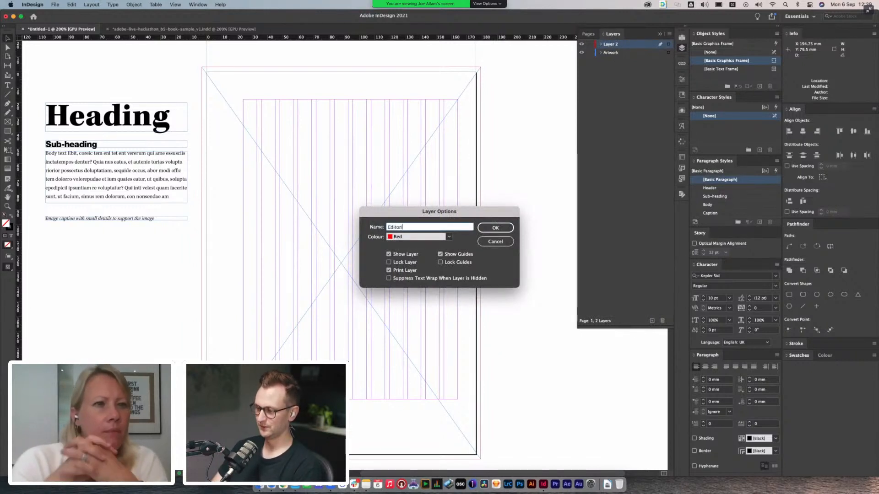
pyautogui.click(495, 228)
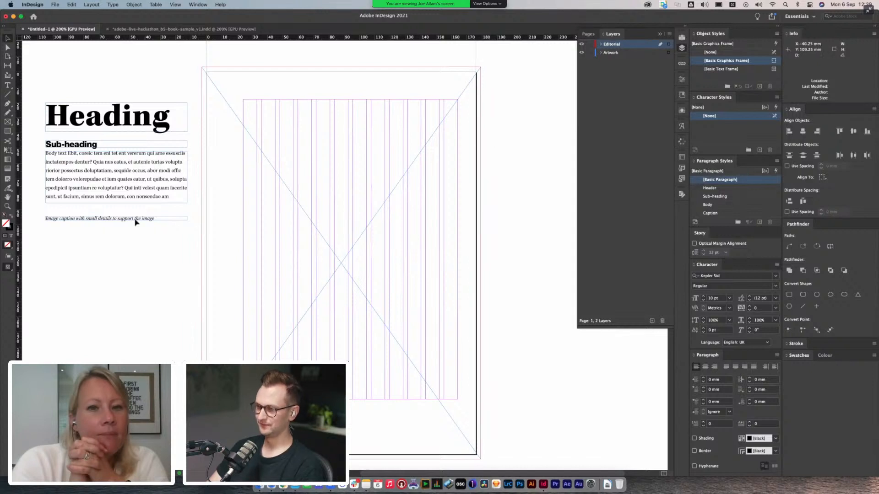
# - Centre the Heading frame on the page, make it taller, and retype it as 'Back to Travel'
pyautogui.moveTo(115, 118); pyautogui.dragTo(349, 224)
pyautogui.moveTo(420, 236); pyautogui.dragTo(423, 291)
pyautogui.doubleClick(342, 227)
pyautogui.press('super+a')
pyautogui.write('Back to T')
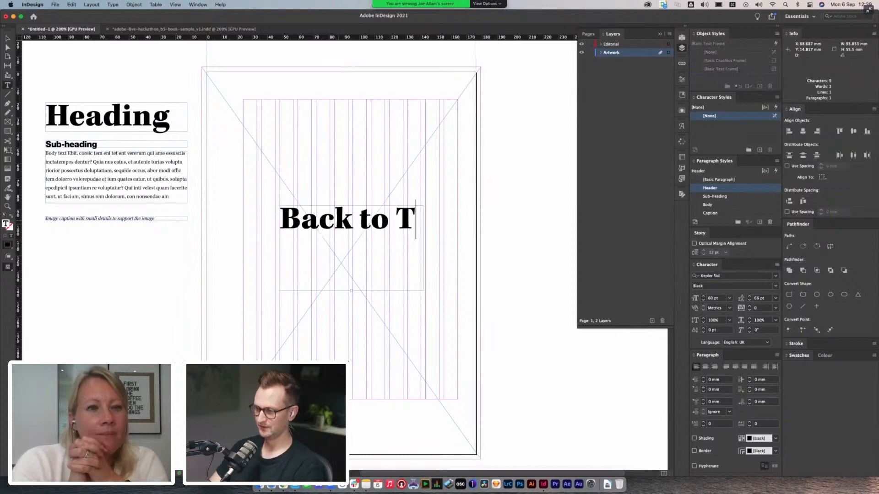
pyautogui.write('ravel')
pyautogui.press('Escape')
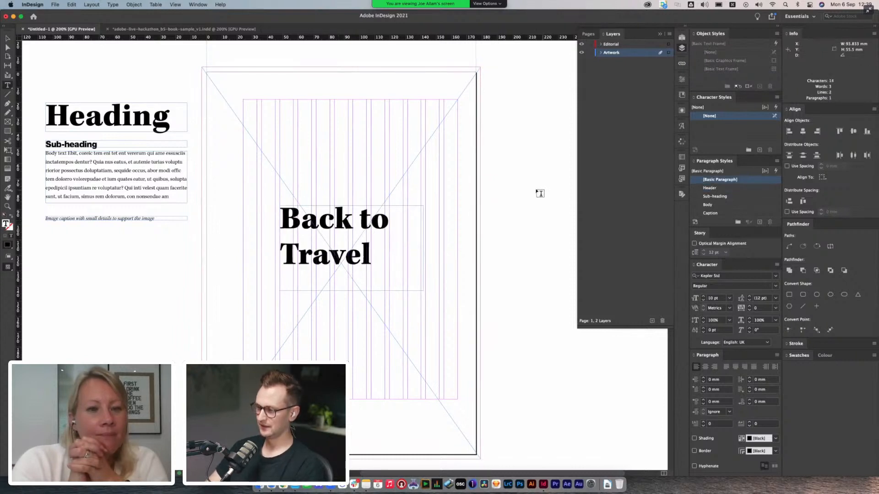
# - Lock the Artwork layer, restoring the Back to Travel frame after an accidental delete
pyautogui.click(349, 223)
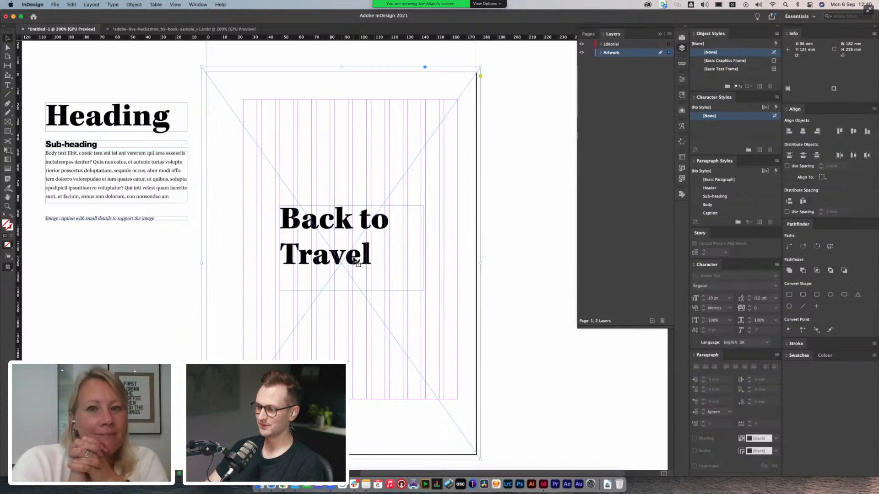
pyautogui.click(590, 52)
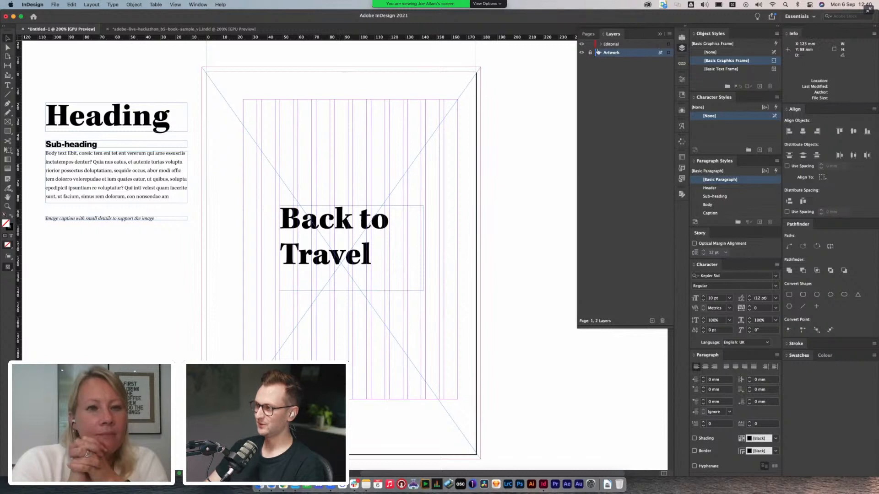
pyautogui.click(344, 225)
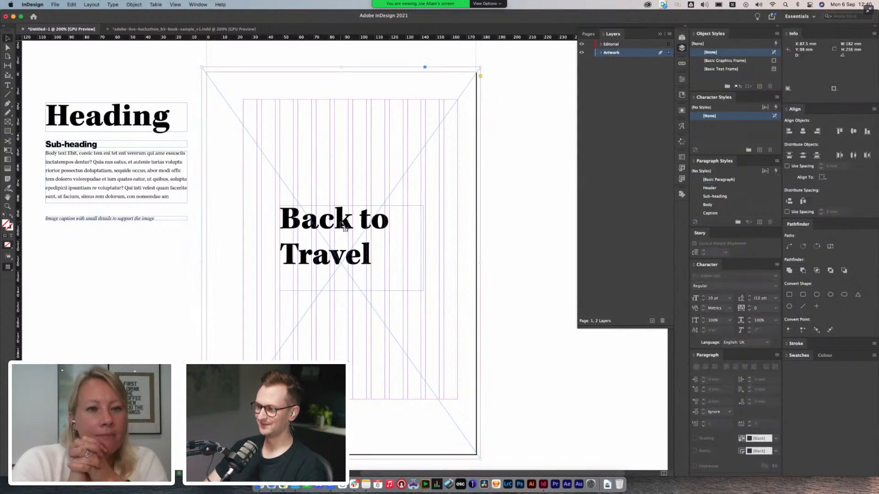
pyautogui.click(528, 220)
pyautogui.click(351, 228)
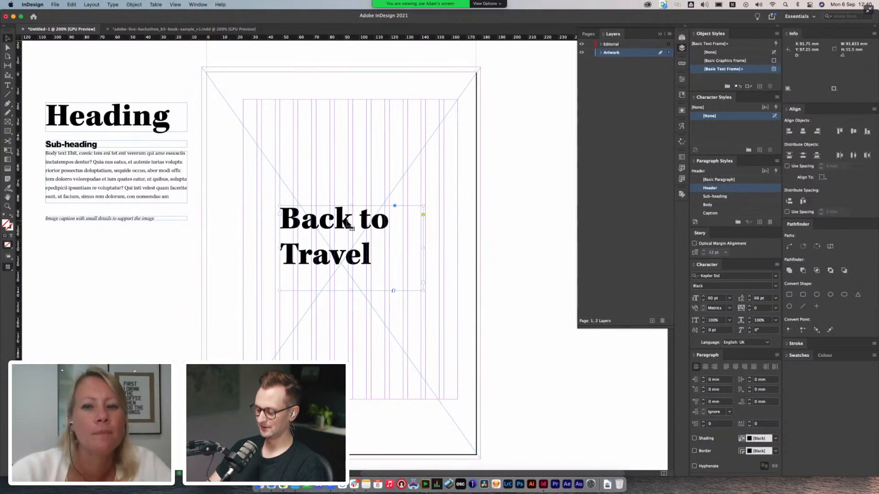
pyautogui.press('BackSpace')
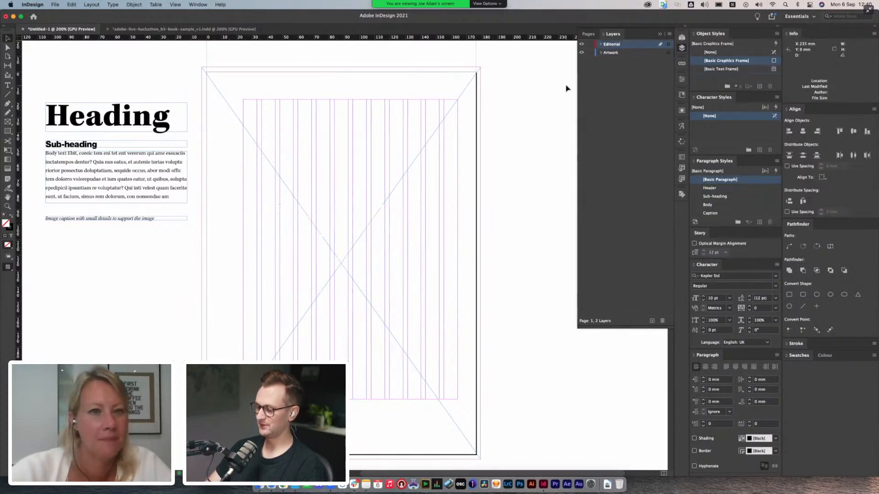
pyautogui.press('super+z')
pyautogui.click(590, 52)
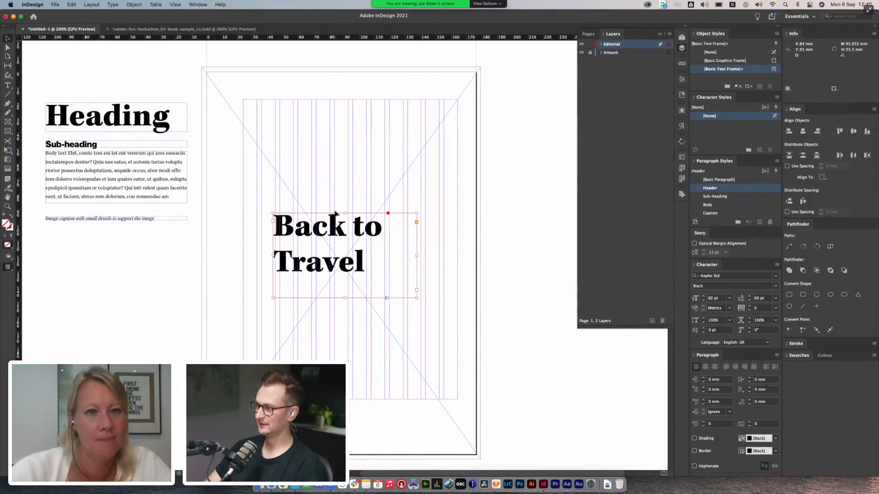
# - Set the Header paragraph style's leading to 46 pt and its alignment to Centre
pyautogui.doubleClick(733, 188)
pyautogui.moveTo(367, 137); pyautogui.dragTo(572, 127)
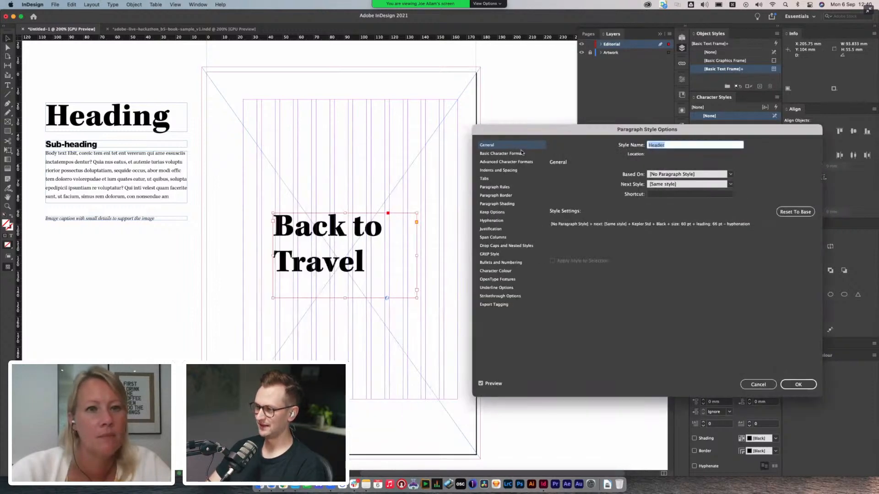
pyautogui.click(486, 156)
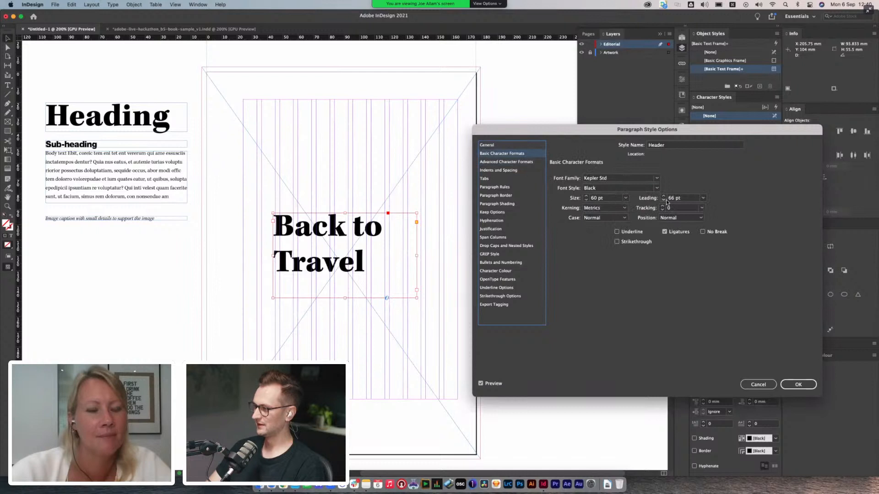
pyautogui.doubleClick(672, 199)
pyautogui.write('60')
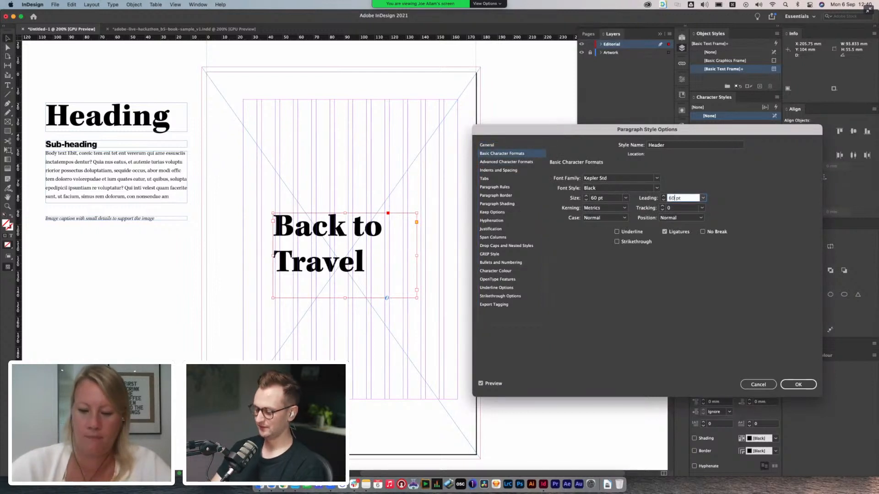
pyautogui.click(684, 207)
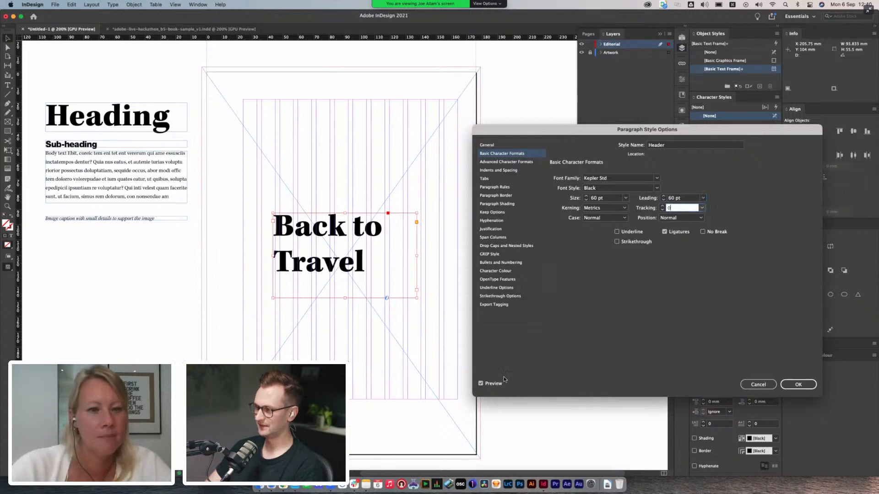
pyautogui.click(663, 200)
pyautogui.click(663, 200)
pyautogui.click(663, 200)
pyautogui.click(664, 200)
pyautogui.click(664, 200)
pyautogui.click(663, 200)
pyautogui.click(664, 200)
pyautogui.click(664, 200)
pyautogui.click(664, 200)
pyautogui.click(663, 200)
pyautogui.click(663, 200)
pyautogui.click(664, 200)
pyautogui.click(663, 200)
pyautogui.click(664, 200)
pyautogui.click(664, 196)
pyautogui.click(664, 200)
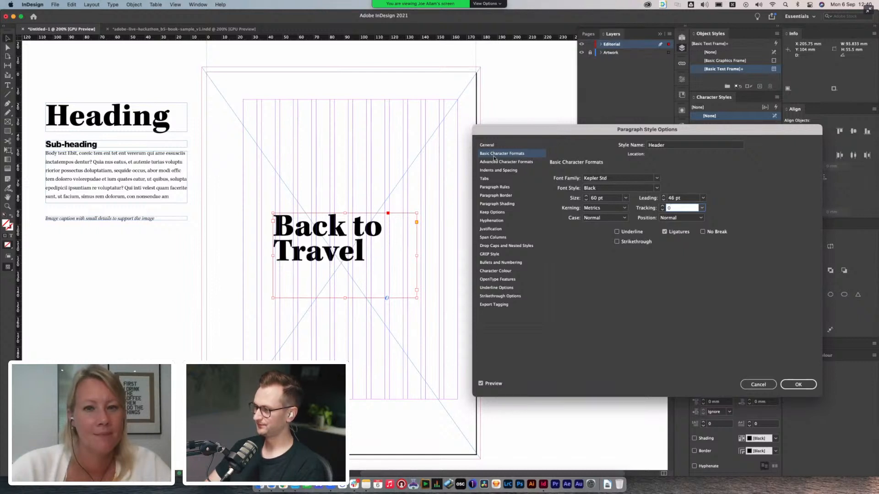
pyautogui.click(497, 170)
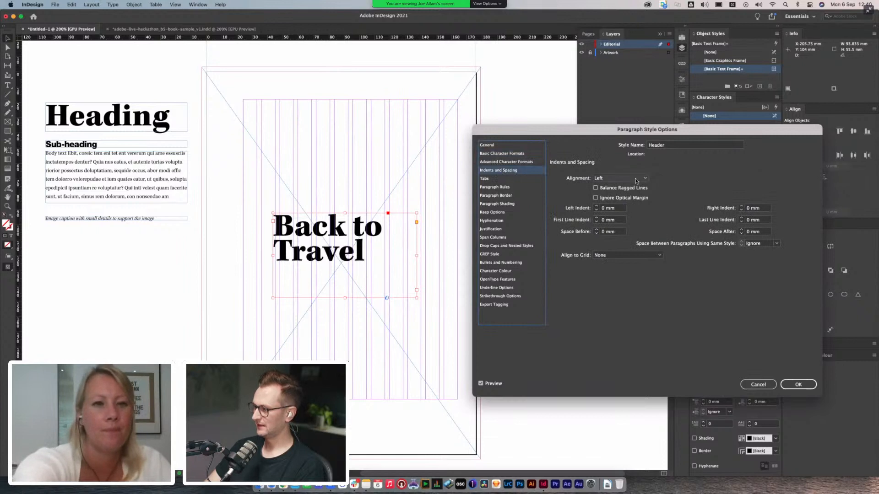
pyautogui.click(619, 178)
pyautogui.click(609, 194)
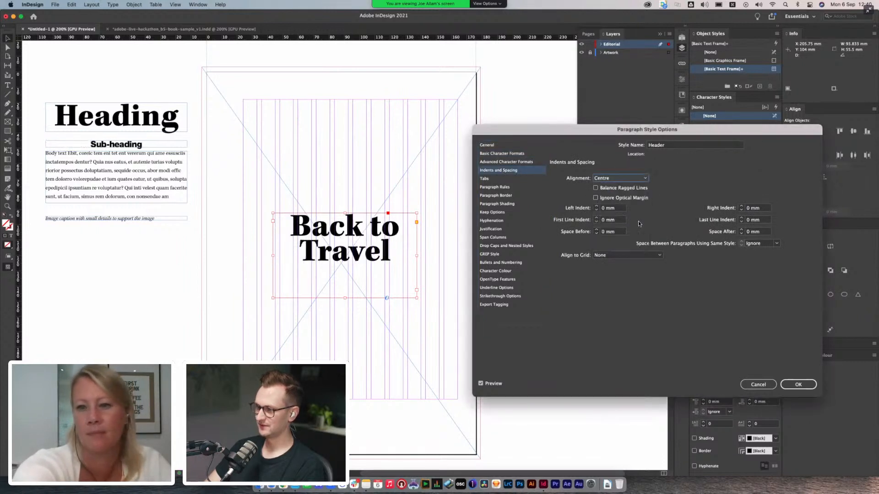
pyautogui.click(798, 384)
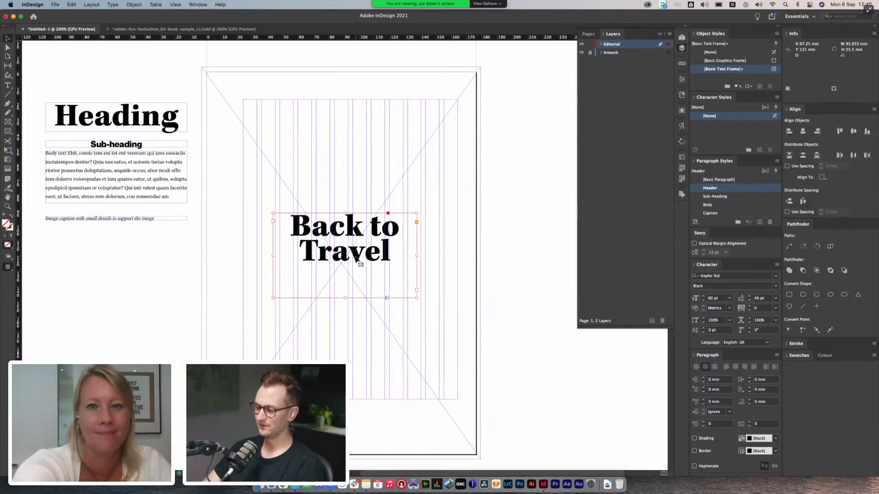
# - Trim the Back to Travel frame's bottom, left and right edges to fit its two lines
pyautogui.moveTo(356, 260); pyautogui.dragTo(351, 260)
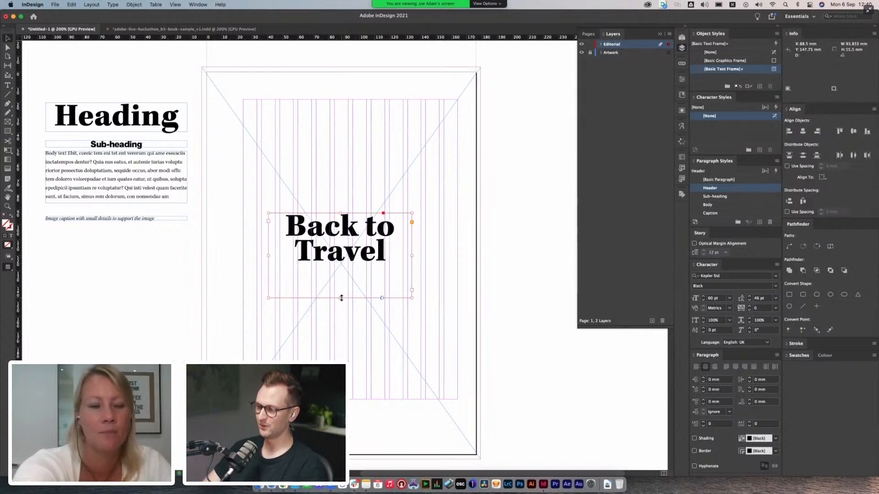
pyautogui.doubleClick(340, 287)
pyautogui.keyDown('super'); pyautogui.click(539, 227); pyautogui.keyUp('super')
pyautogui.press('v')
pyautogui.click(356, 260)
pyautogui.moveTo(340, 298); pyautogui.dragTo(357, 255)
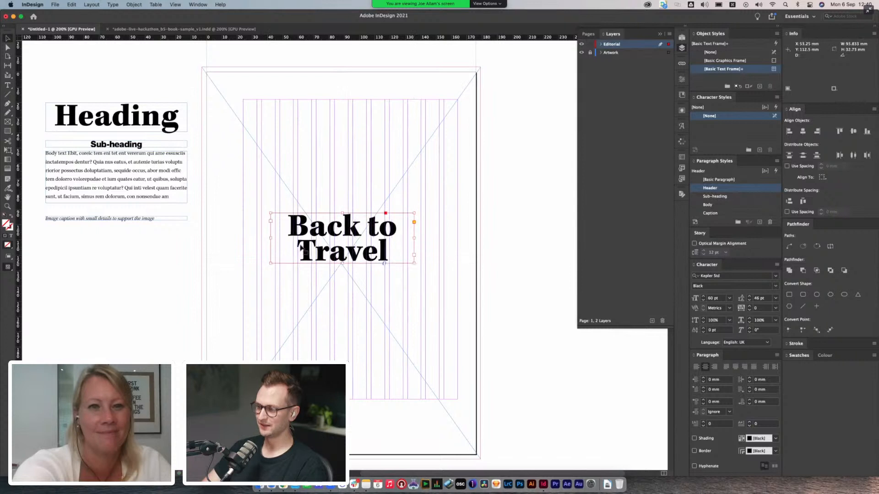
pyautogui.moveTo(272, 238); pyautogui.dragTo(280, 238)
pyautogui.moveTo(413, 237); pyautogui.dragTo(403, 239)
pyautogui.click(507, 230)
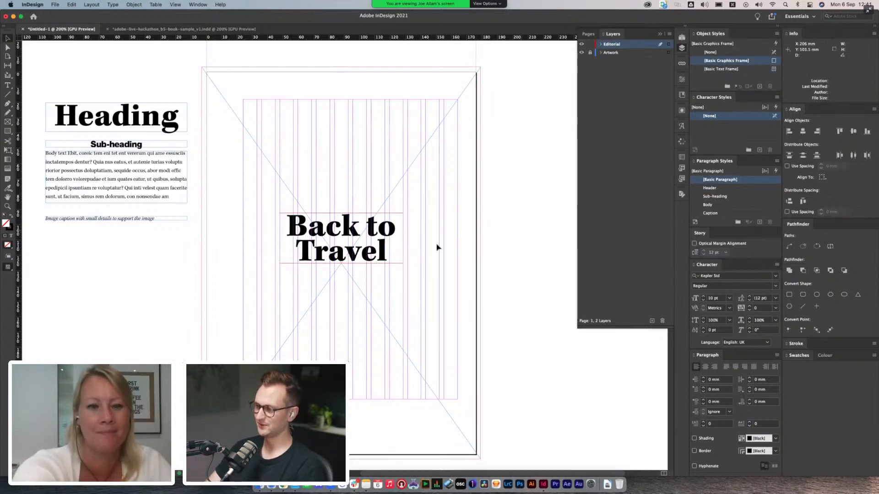
# - Duplicate the title frame and retype the copy as the author's name in Sub-heading style
pyautogui.moveTo(336, 236); pyautogui.dragTo(388, 326)
pyautogui.tripleClick(354, 289)
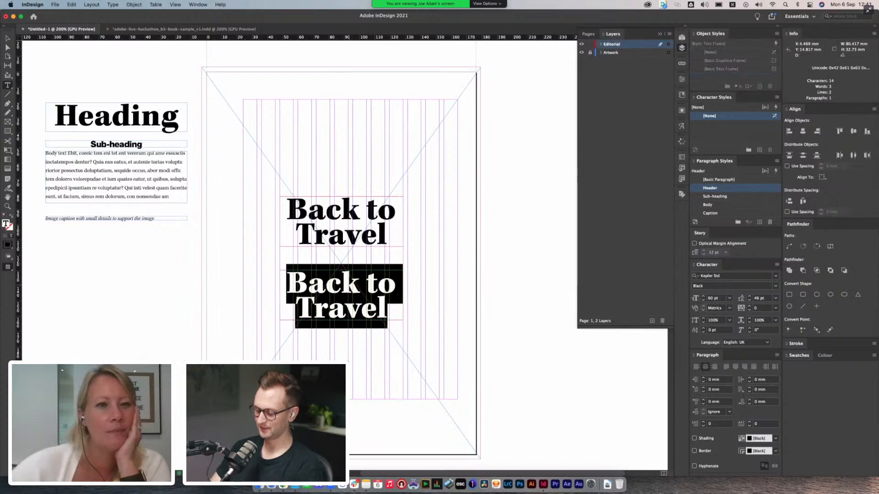
pyautogui.write('JOE ALLAM')
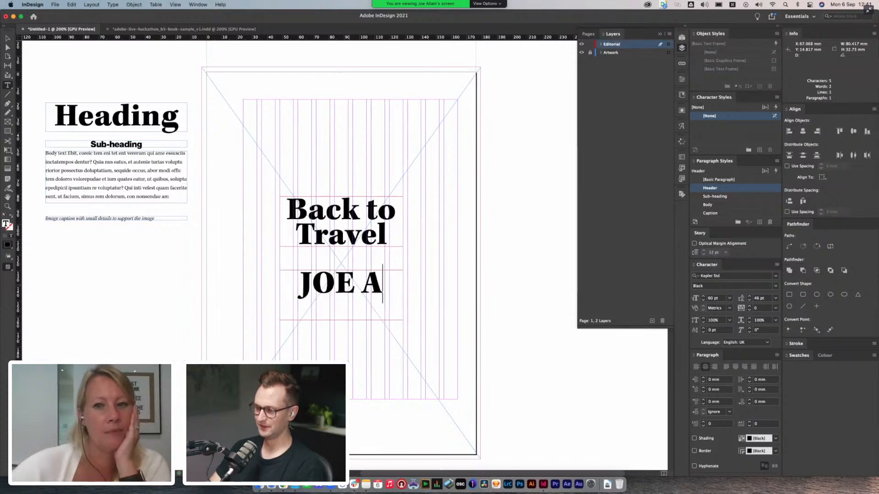
pyautogui.click(720, 200)
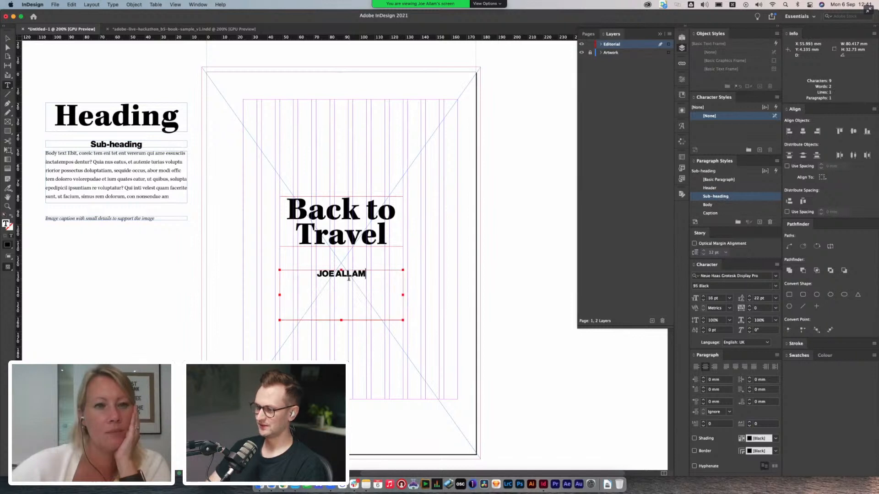
pyautogui.press('Escape')
# - Fit the author-name frame to one line, move it near the page bottom, and activate Artwork
pyautogui.doubleClick(341, 320)
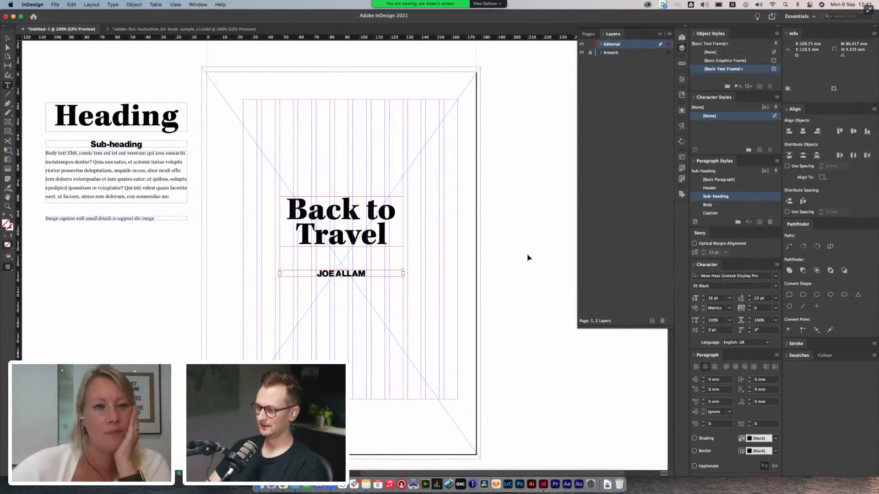
pyautogui.press('v')
pyautogui.moveTo(362, 274); pyautogui.dragTo(362, 394)
pyautogui.click(493, 331)
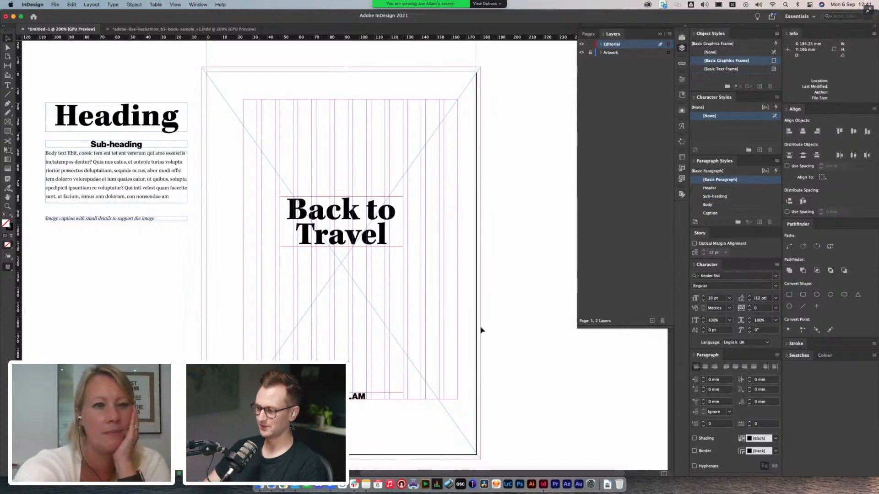
pyautogui.click(622, 53)
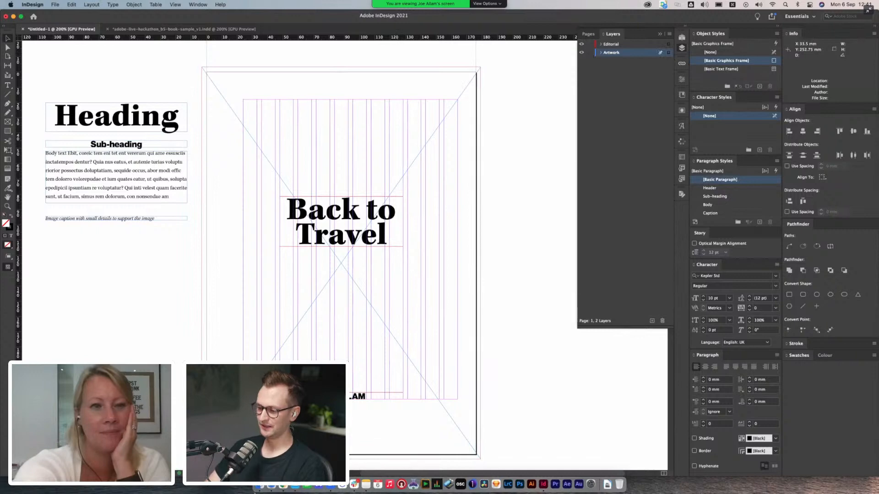
pyautogui.click(258, 488)
# - Locate and select 2018-07-19_0650_.jpg in Finder's prints folder
pyautogui.moveTo(387, 160); pyautogui.dragTo(497, 184)
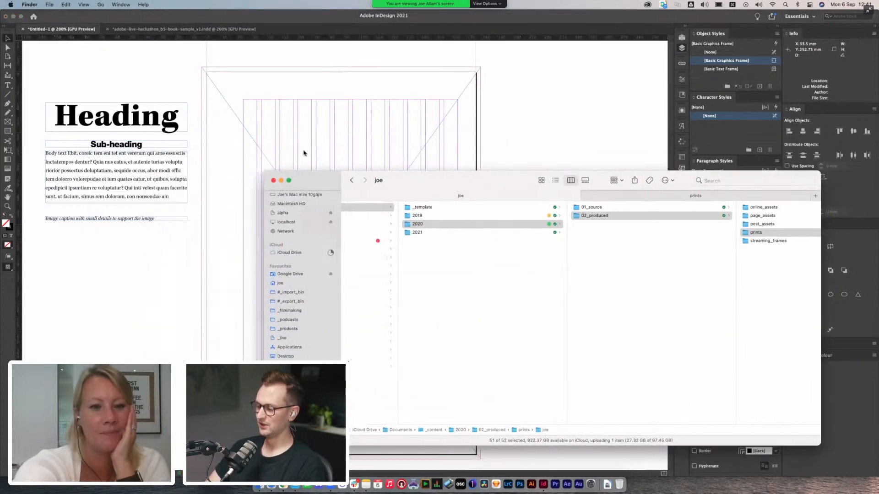
pyautogui.click(526, 106)
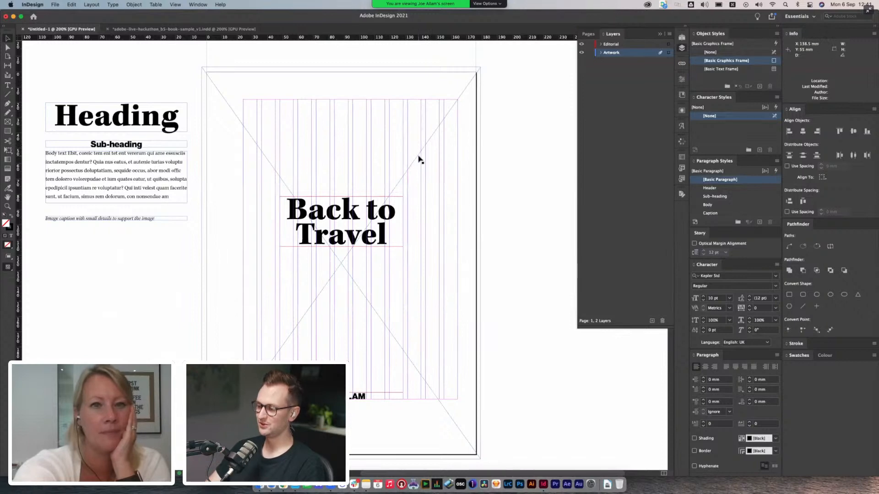
pyautogui.press('super+Tab')
pyautogui.moveTo(506, 183); pyautogui.dragTo(418, 172)
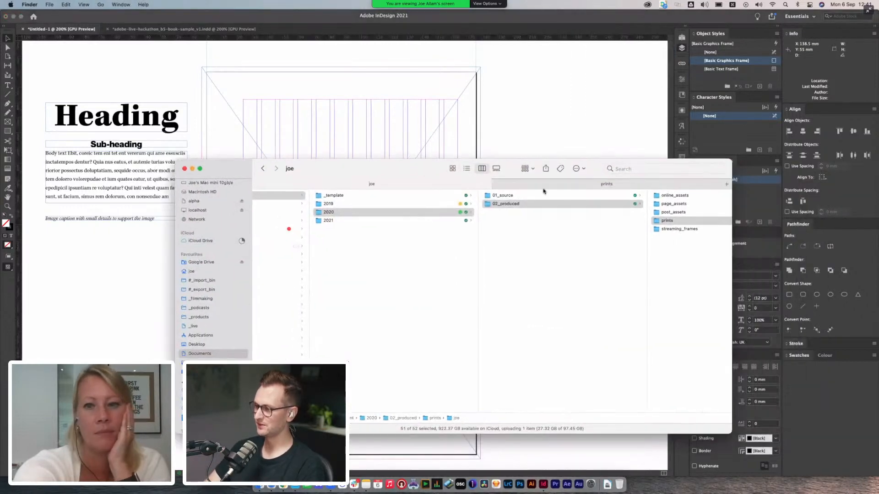
pyautogui.click(567, 188)
pyautogui.hscroll(6, 652, 209)
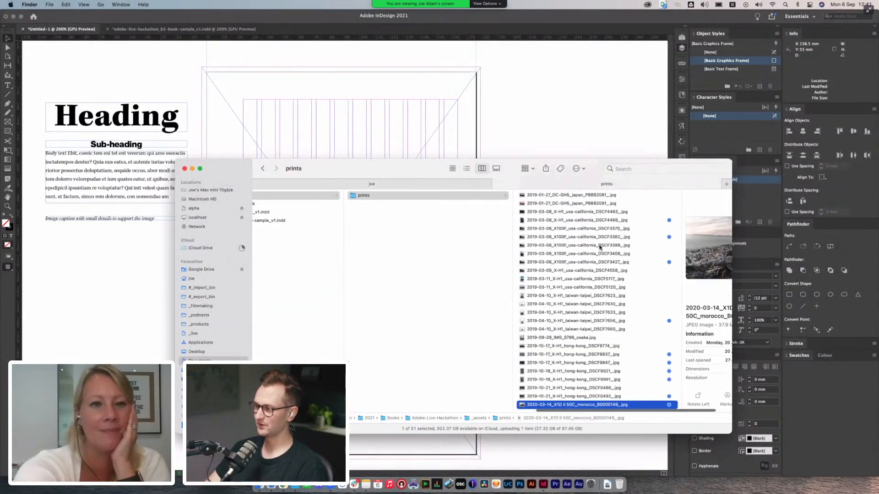
pyautogui.scroll(3, 553, 202)
pyautogui.scroll(5, 552, 201)
pyautogui.moveTo(448, 160); pyautogui.dragTo(369, 147)
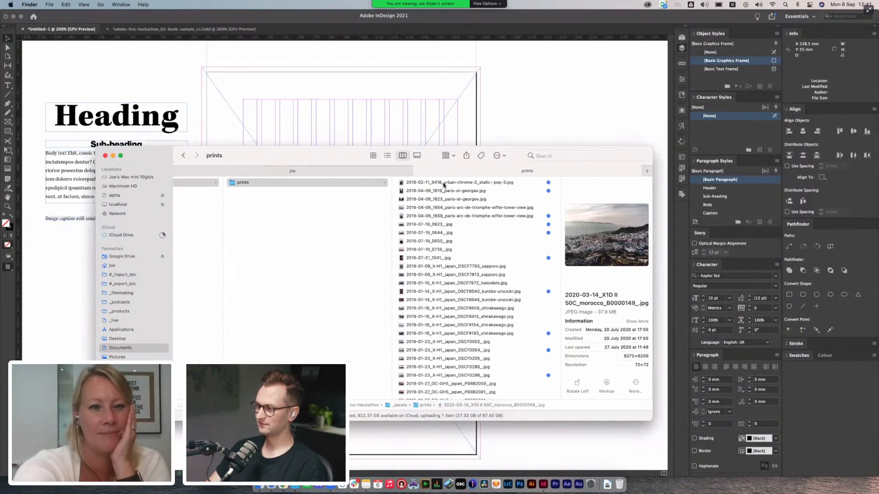
pyautogui.click(478, 184)
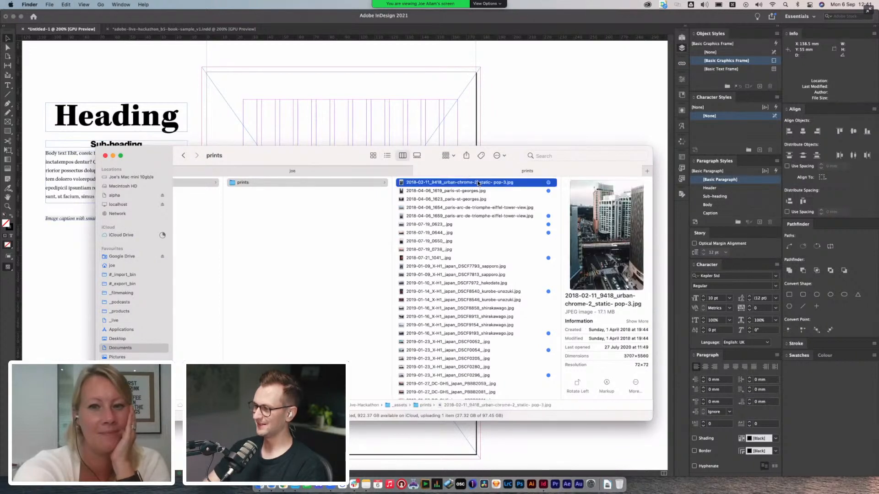
pyautogui.press('Down')
pyautogui.press('Down')
pyautogui.press('Down')
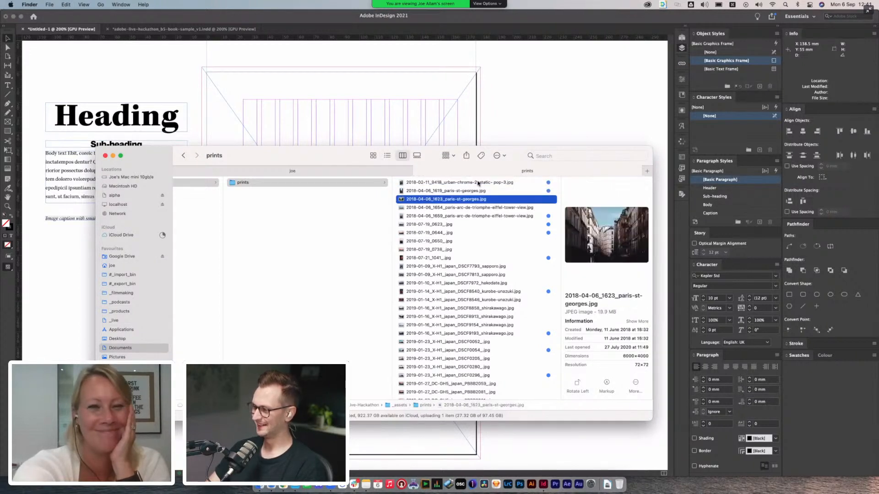
pyautogui.press('Down')
pyautogui.press('Down')
pyautogui.press('Down')
pyautogui.press('Down')
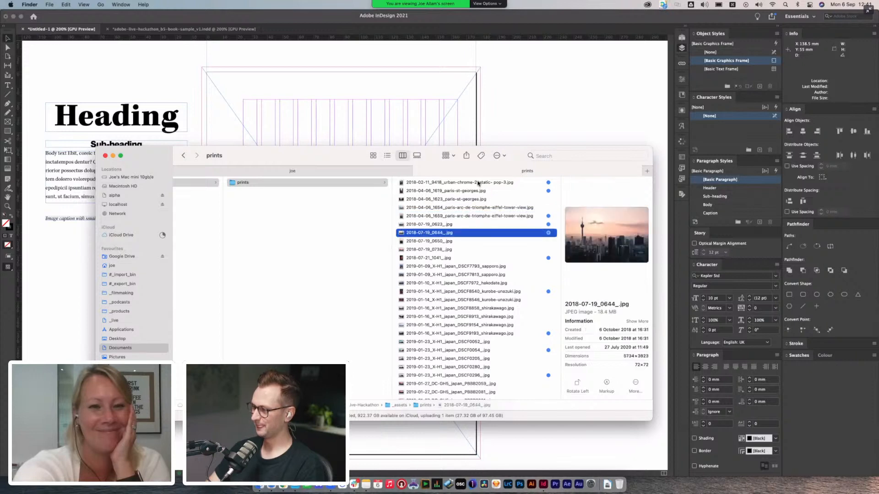
# - Drag 2018-07-19_0650_.jpg into the cover's full-page graphics frame
pyautogui.moveTo(294, 159); pyautogui.dragTo(508, 228)
pyautogui.moveTo(660, 313); pyautogui.dragTo(379, 147)
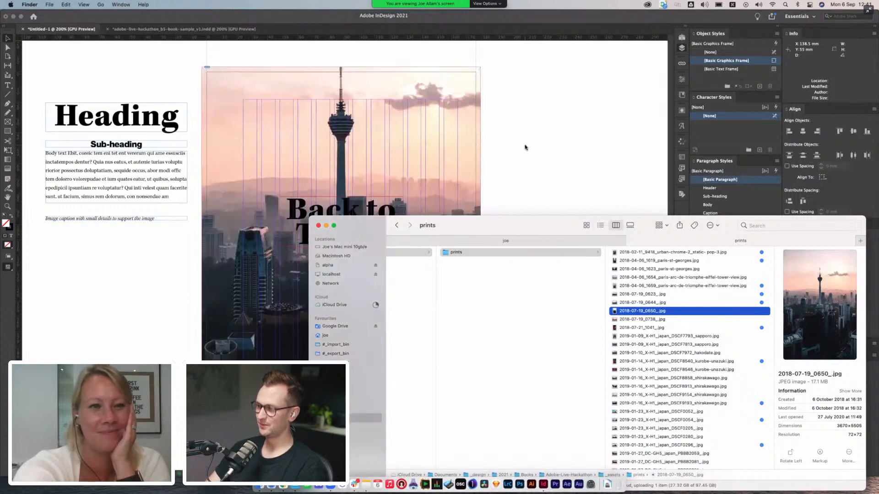
pyautogui.click(525, 147)
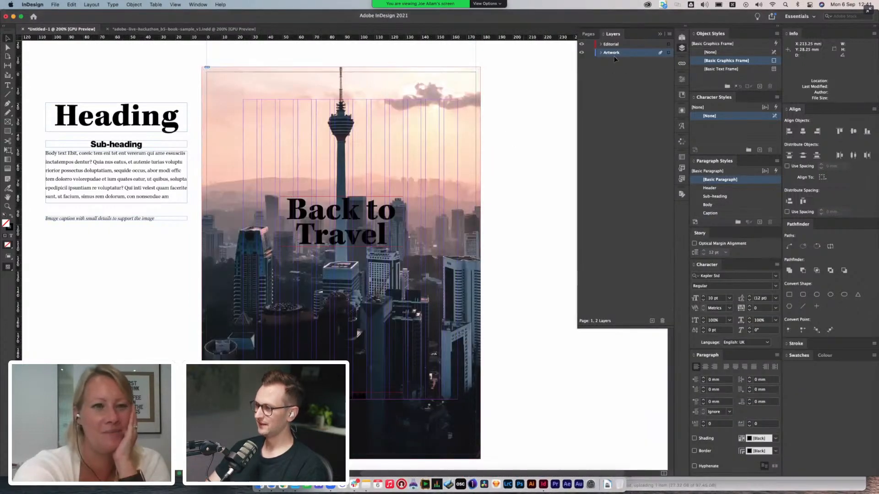
# - Colour the Back to Travel text with the white [Paper] swatch, leaving the frame unfilled
pyautogui.click(370, 204)
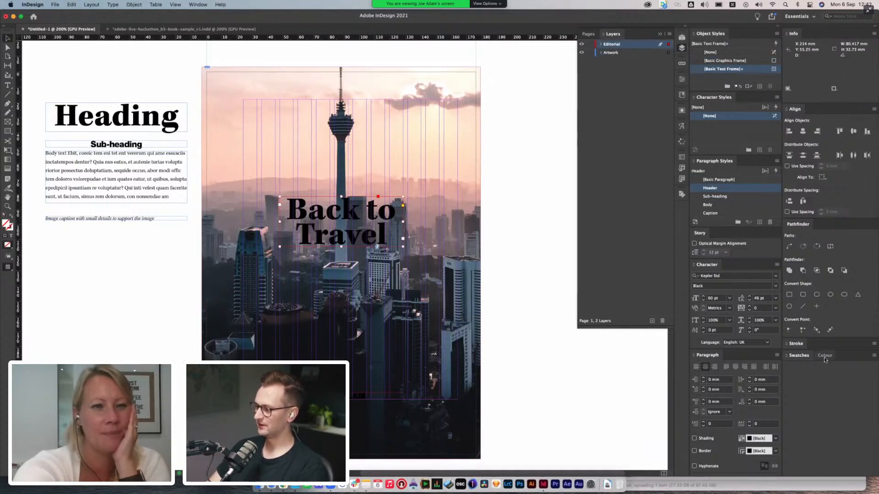
pyautogui.click(797, 356)
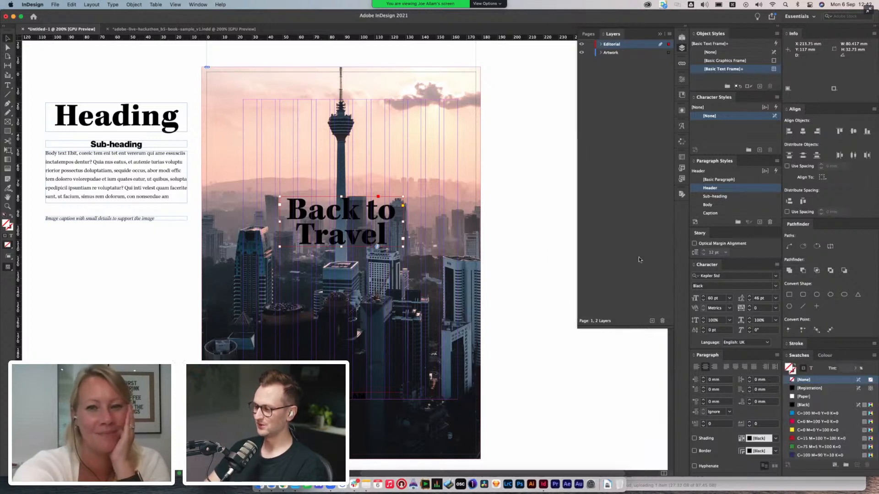
pyautogui.click(804, 397)
pyautogui.click(804, 380)
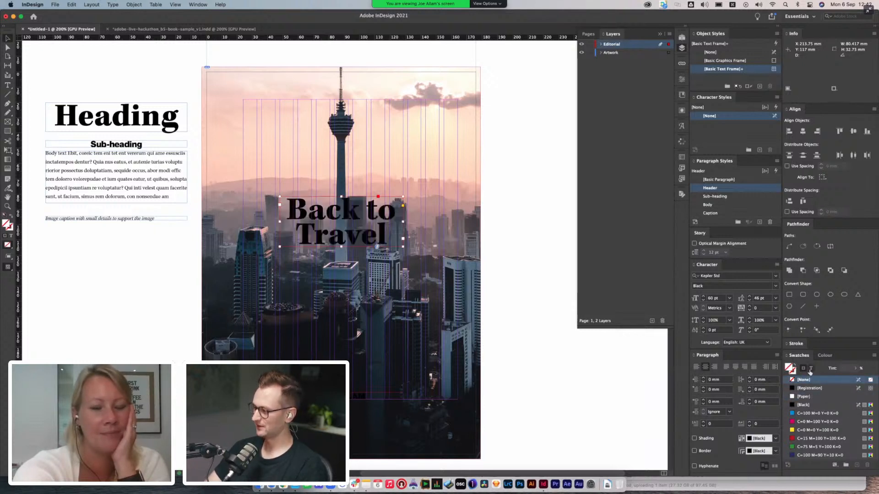
pyautogui.click(811, 369)
pyautogui.click(817, 397)
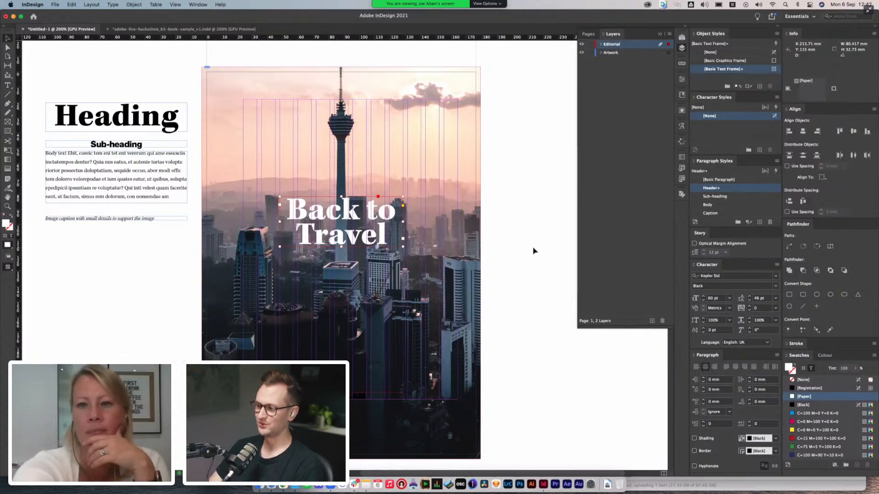
pyautogui.click(519, 213)
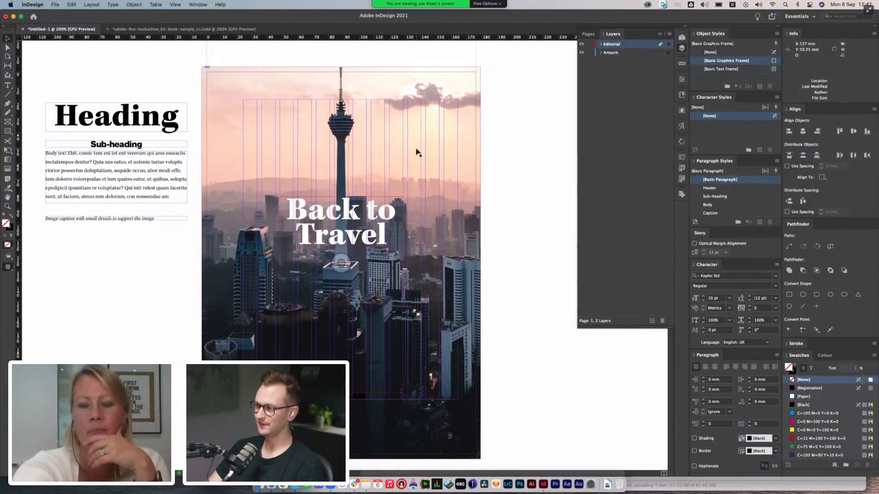
pyautogui.click(339, 263)
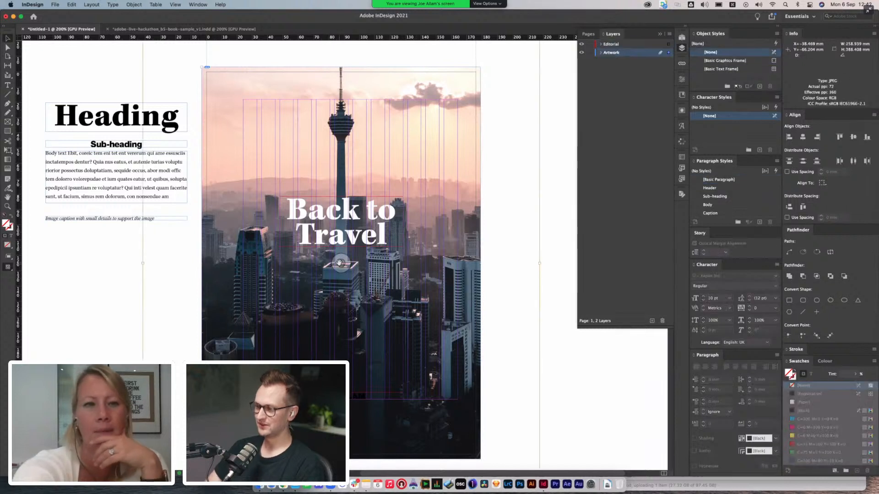
# - Nudge the skyline photo down inside its frame and zoom out to see the whole cover
pyautogui.hotkey('shift', 'Down')
pyautogui.hotkey('shift', 'Down')
pyautogui.hotkey('shift', 'Down')
pyautogui.hotkey('shift', 'Down')
pyautogui.hotkey('shift', 'Down')
pyautogui.hotkey('shift', 'Down')
pyautogui.hotkey('shift', 'Down')
pyautogui.hotkey('shift', 'Down')
pyautogui.moveTo(340, 263); pyautogui.dragTo(340, 270)
pyautogui.click(537, 207)
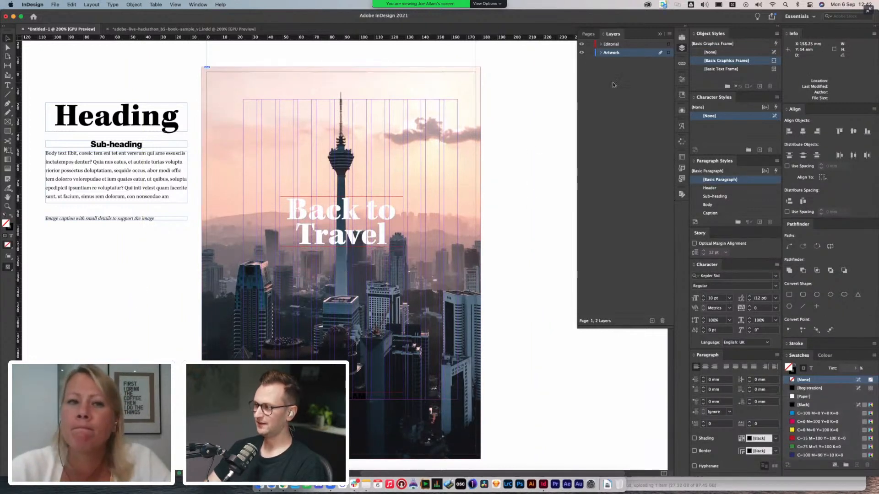
pyautogui.press('super+minus')
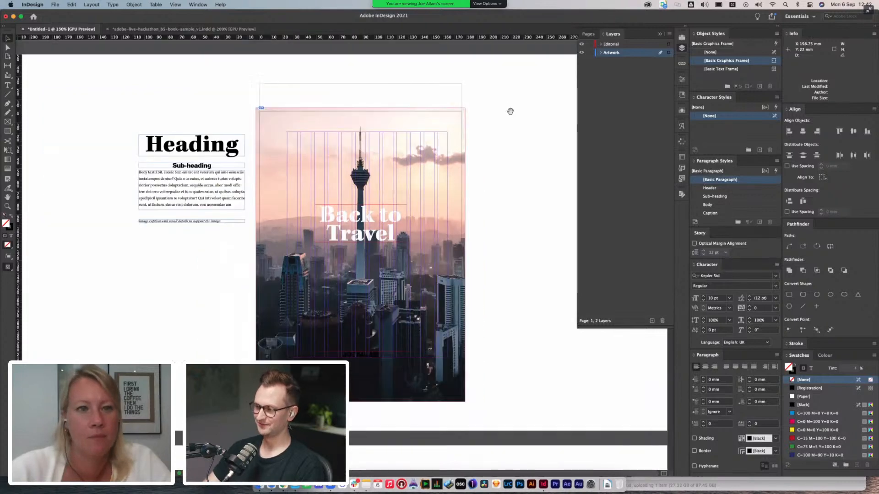
pyautogui.scroll(-1, 510, 112)
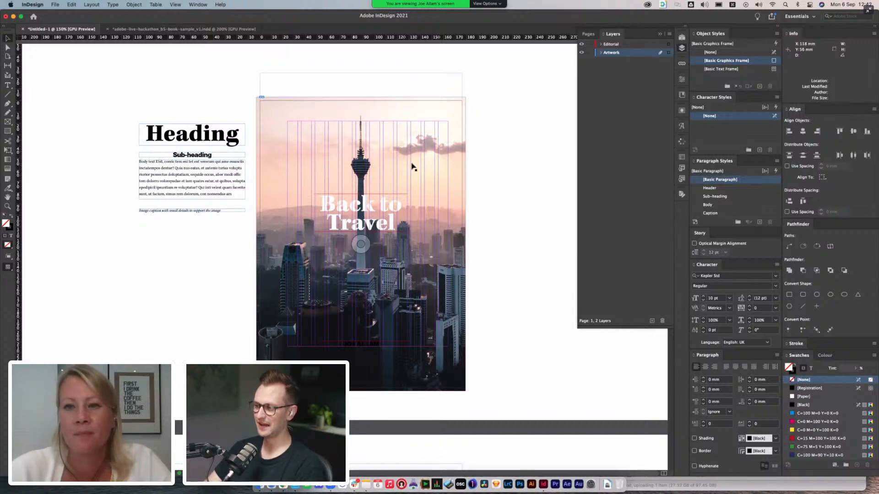
# - Check the photo frame's context menu, then cancel the Save dialog without saving
pyautogui.click(436, 173)
pyautogui.rightClick(442, 169)
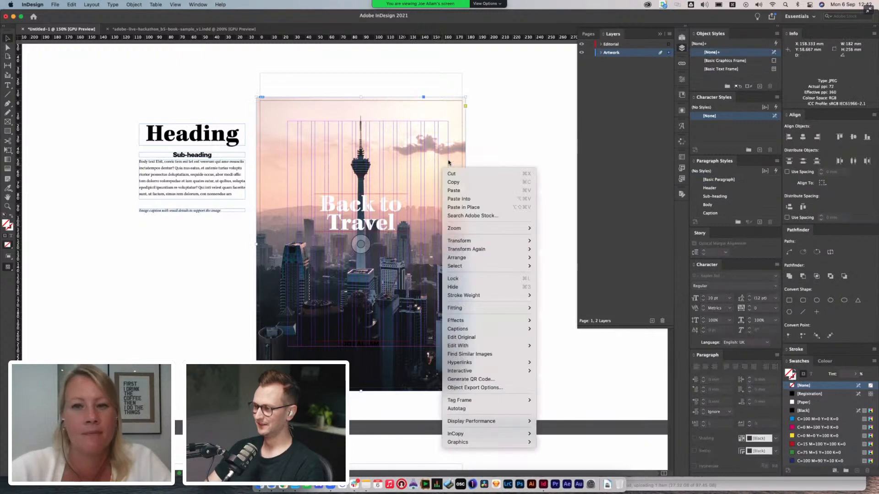
pyautogui.click(481, 137)
pyautogui.click(481, 136)
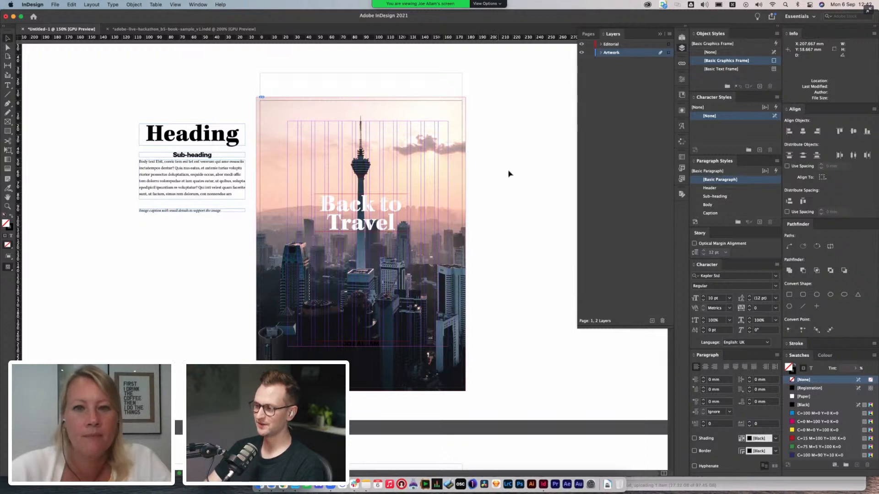
pyautogui.press('super+s')
pyautogui.click(564, 308)
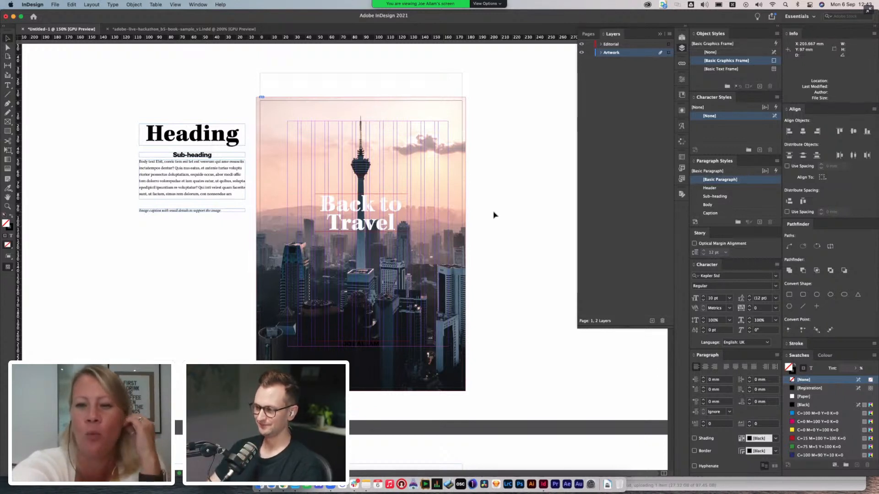
pyautogui.click(364, 216)
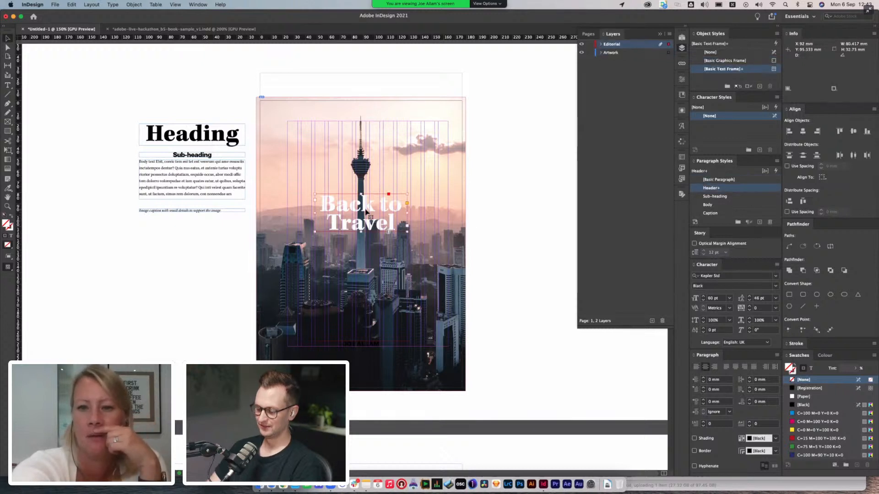
pyautogui.press('cmd+Return')
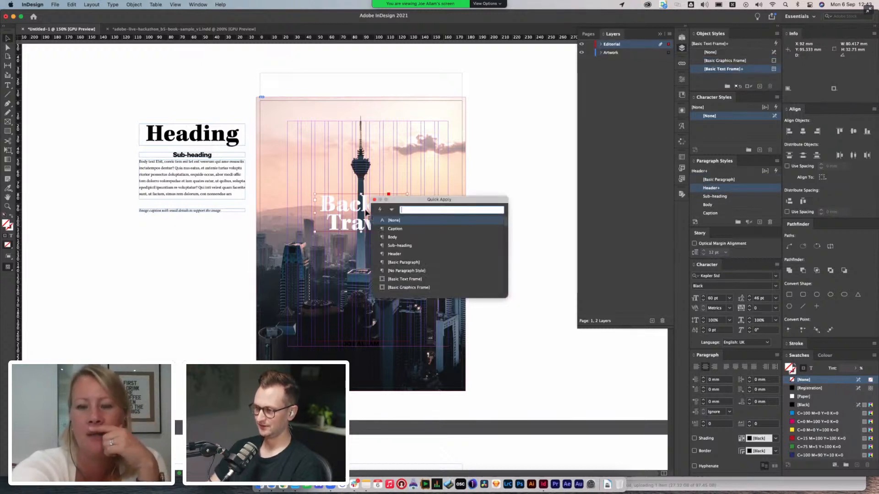
pyautogui.scroll(-10, 420, 246)
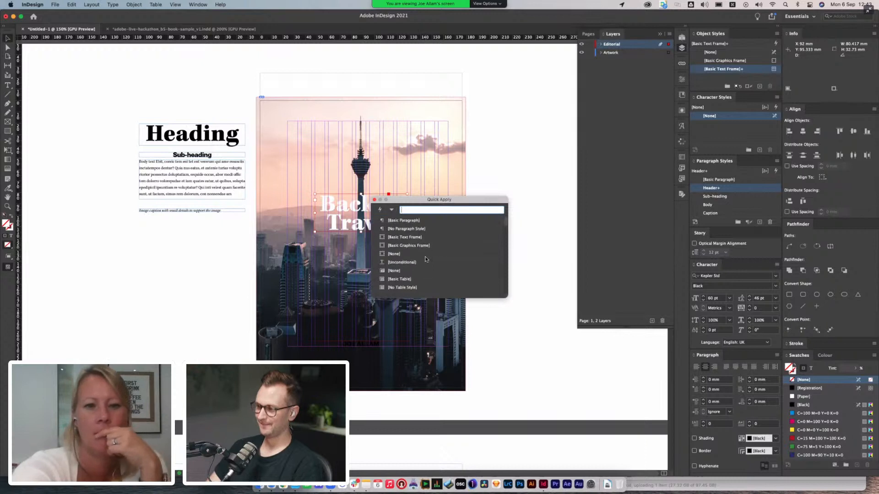
pyautogui.scroll(10, 425, 255)
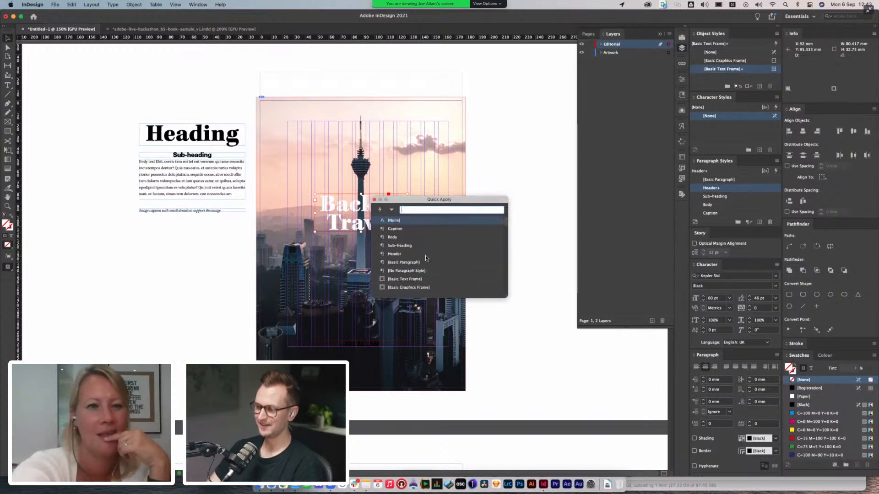
pyautogui.click(375, 200)
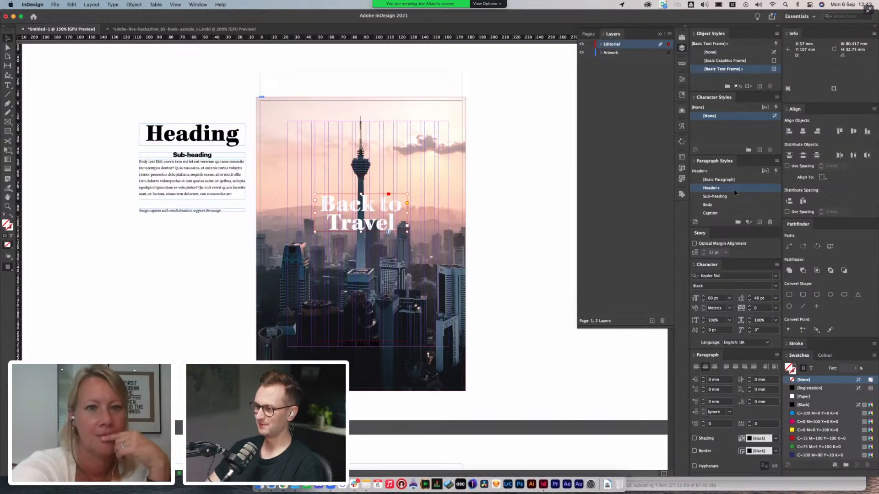
pyautogui.click(526, 202)
pyautogui.press('super+equal')
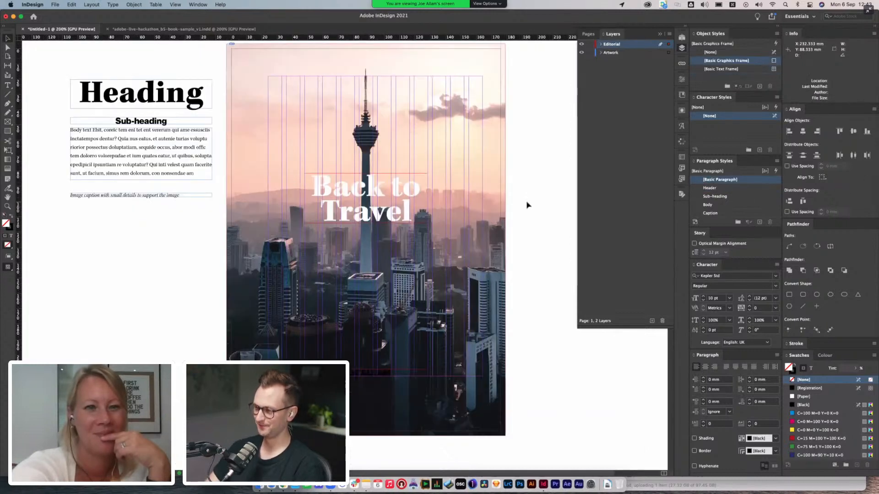
pyautogui.click(368, 373)
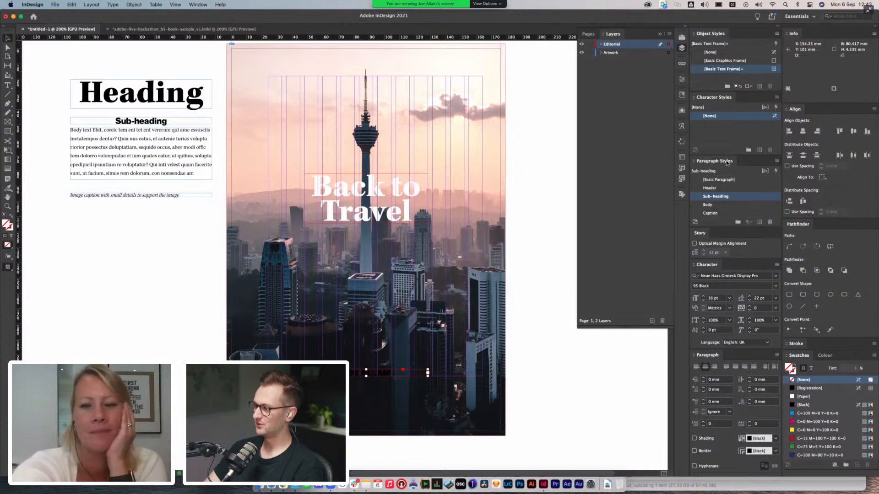
# - Create a new White character style with [Paper] as its character colour
pyautogui.click(760, 149)
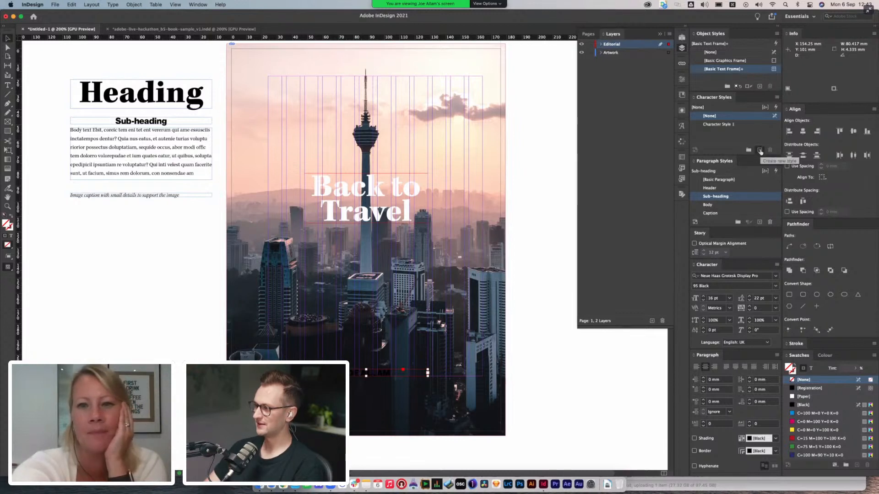
pyautogui.doubleClick(731, 125)
pyautogui.write('White')
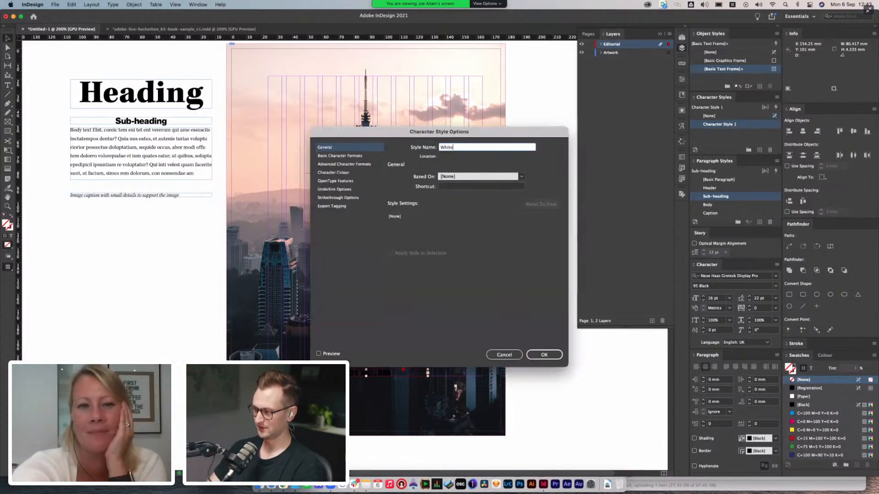
pyautogui.click(337, 173)
pyautogui.click(455, 198)
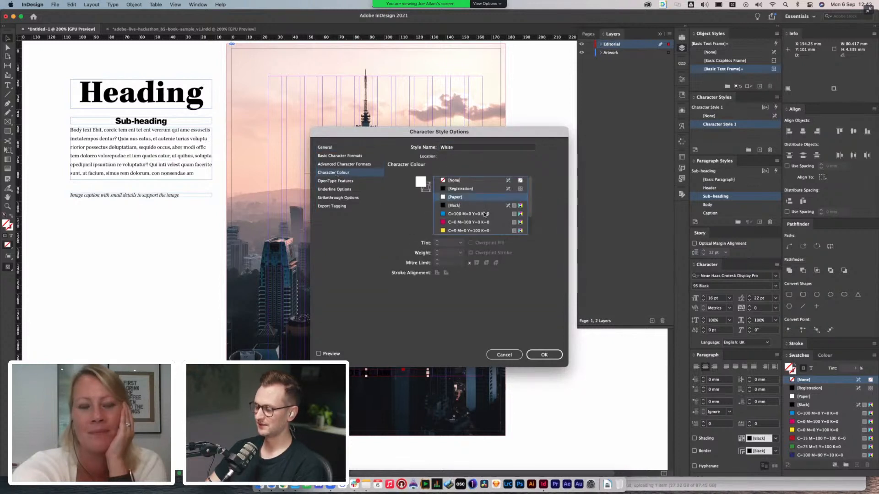
pyautogui.scroll(-1, 478, 223)
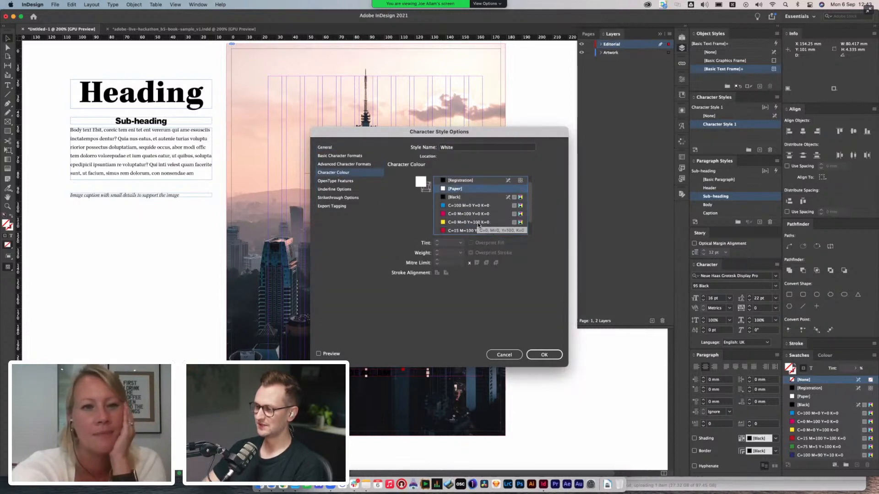
pyautogui.click(544, 355)
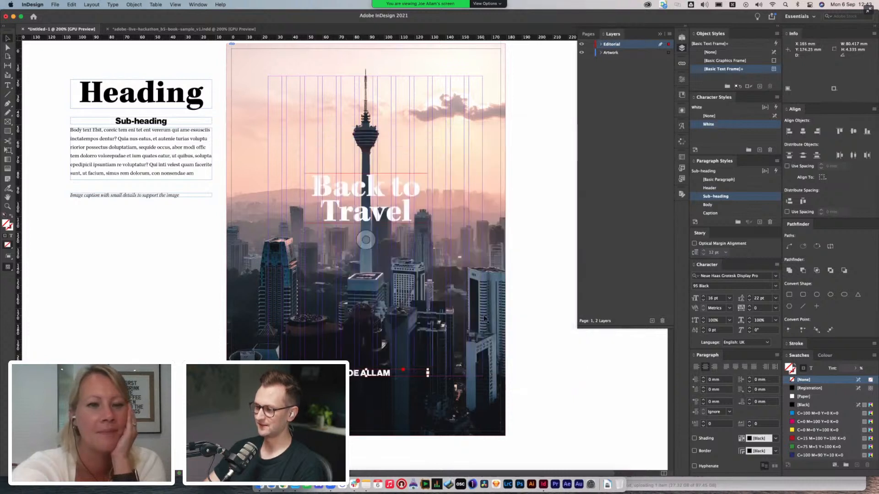
pyautogui.click(542, 299)
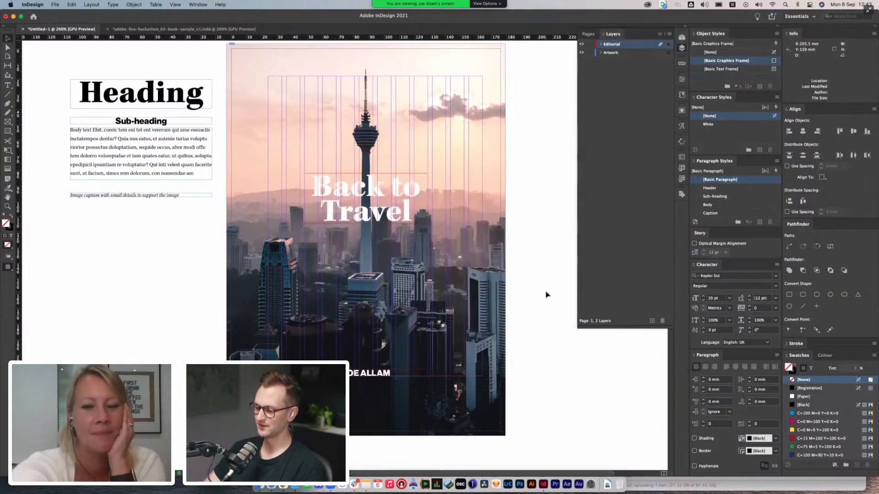
# - Lower the Back to Travel title about 30 mm, check it in Preview, and reselect the author frame
pyautogui.hscroll(-1, 546, 295)
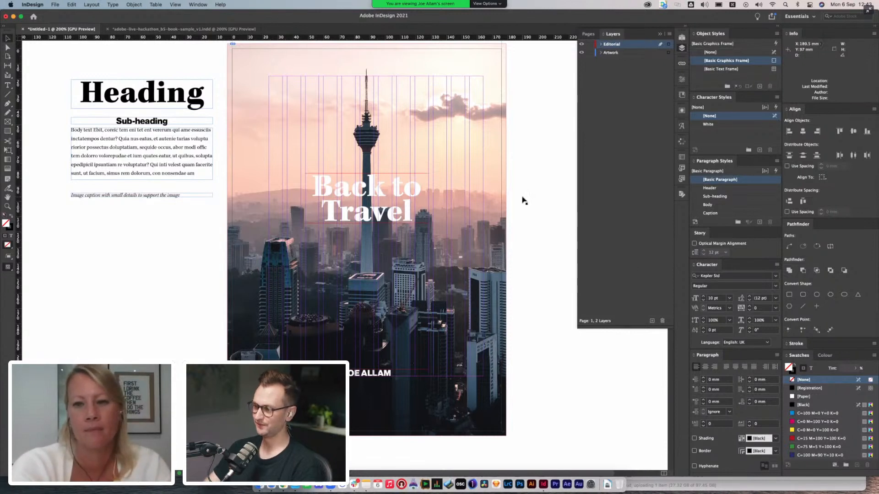
pyautogui.moveTo(374, 189); pyautogui.dragTo(375, 233)
pyautogui.click(530, 218)
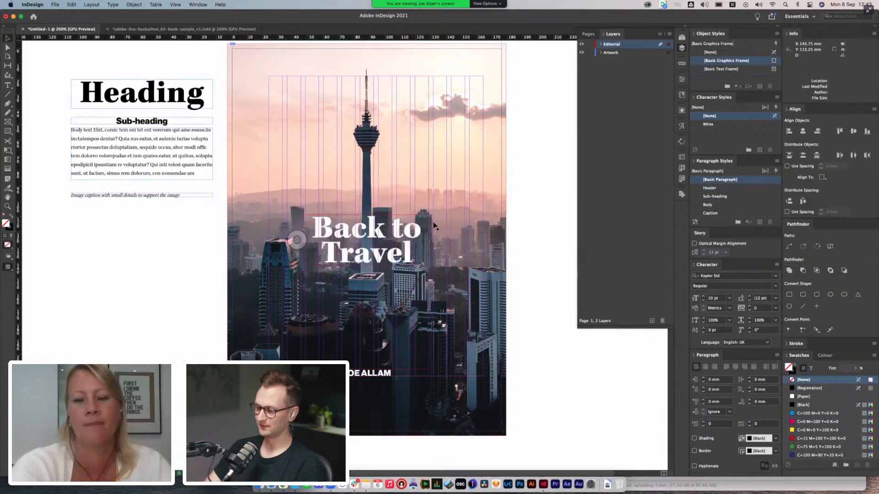
pyautogui.press('w')
pyautogui.scroll(2, 540, 215)
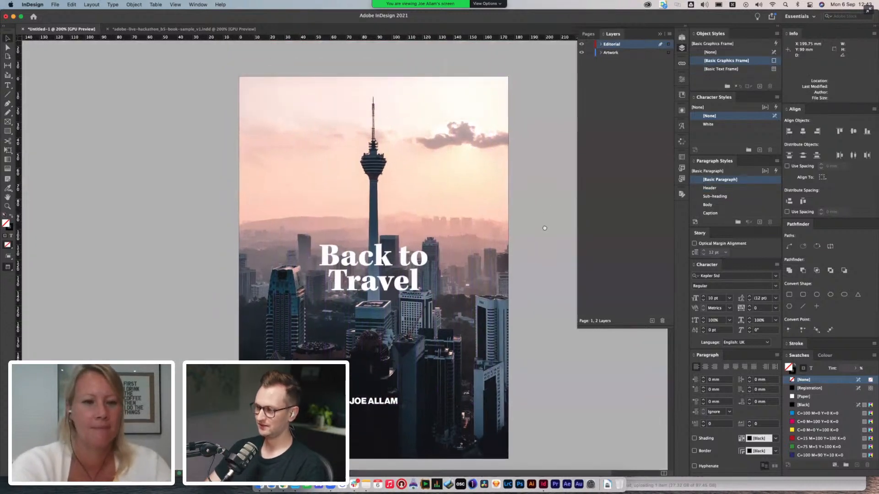
pyautogui.scroll(-2, 544, 228)
pyautogui.press('w')
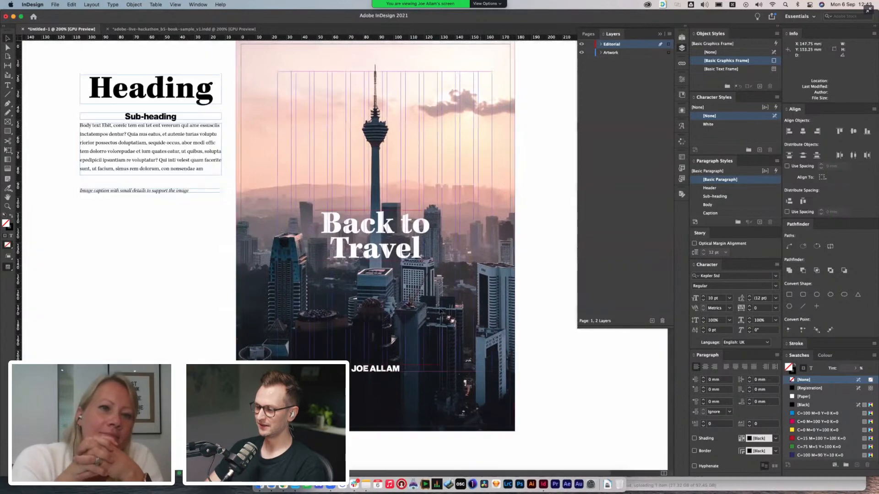
pyautogui.click(404, 369)
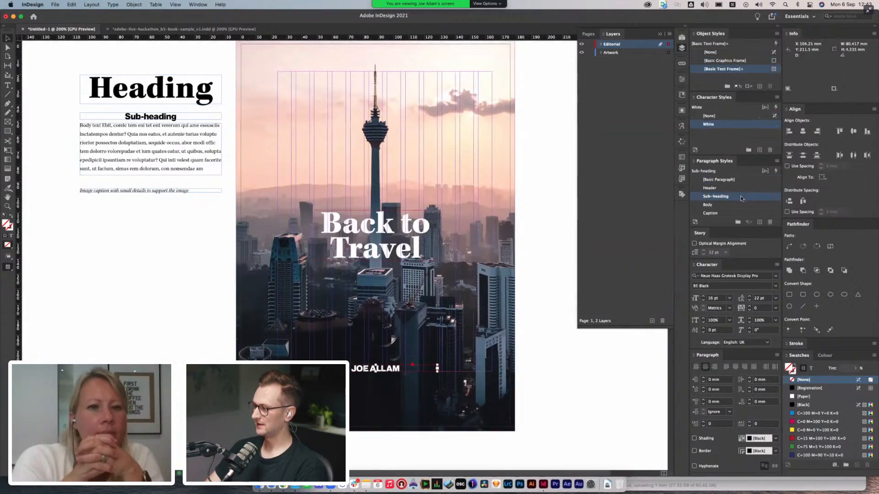
pyautogui.doubleClick(742, 198)
# - Make the Sub-heading style 75 Bold and enlarge the author frame to reveal JOE ALLAM
pyautogui.click(494, 153)
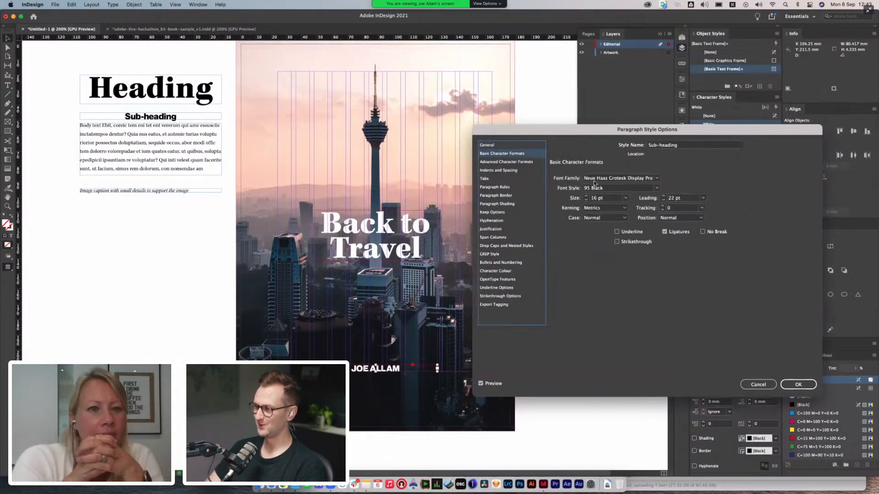
pyautogui.click(658, 189)
pyautogui.click(607, 290)
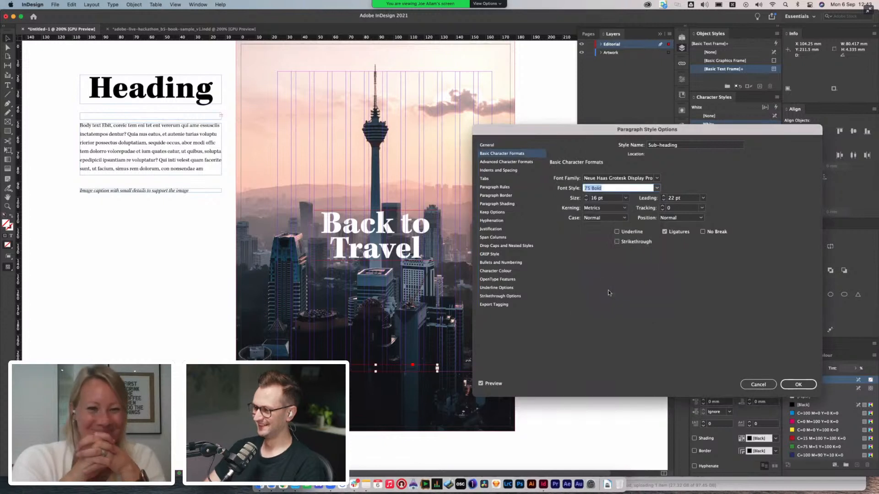
pyautogui.click(798, 384)
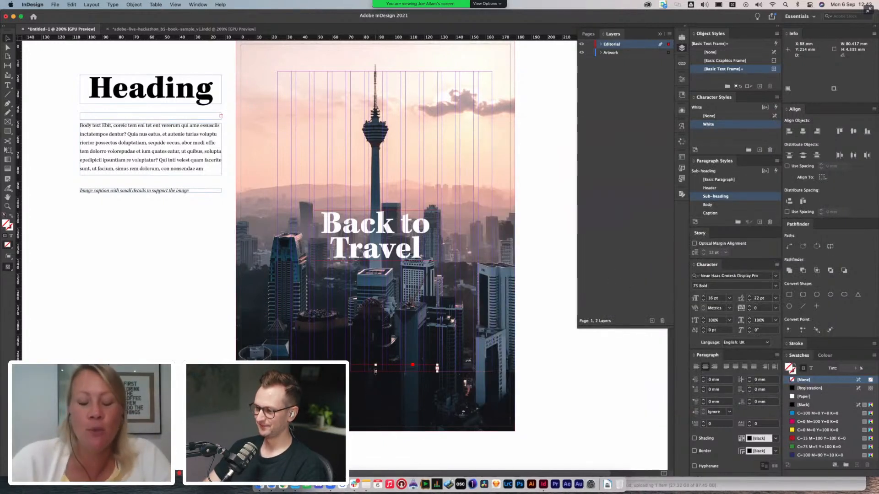
pyautogui.moveTo(376, 365)
pyautogui.mouseDown()
pyautogui.moveTo(375, 356)
pyautogui.moveTo(376, 367)
pyautogui.mouseUp()
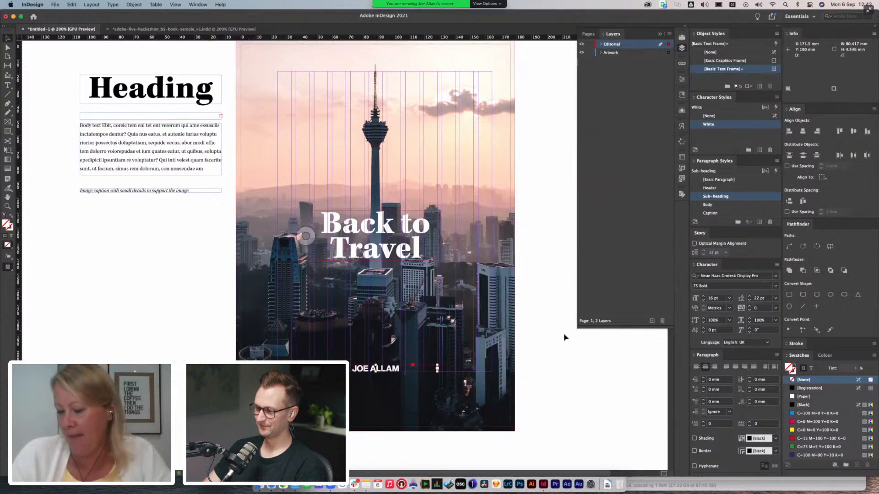
pyautogui.click(557, 336)
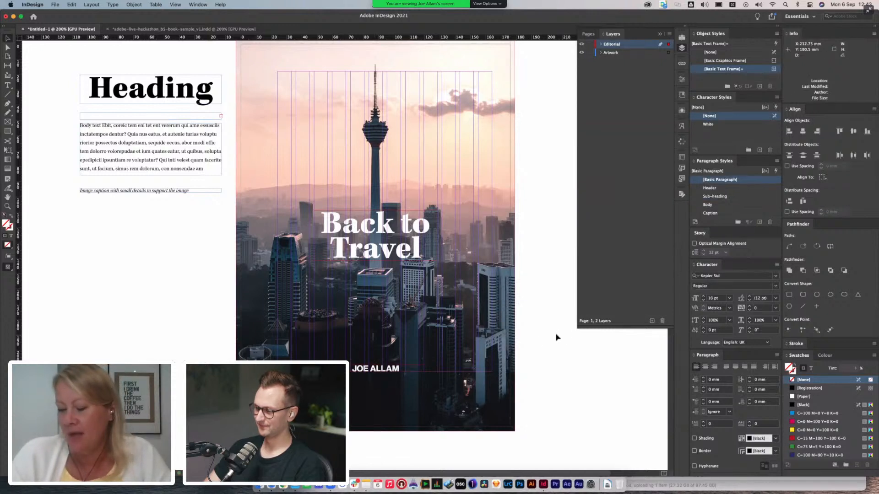
# - Increase the Sub-heading style's tracking to 50
pyautogui.click(736, 196)
pyautogui.doubleClick(736, 197)
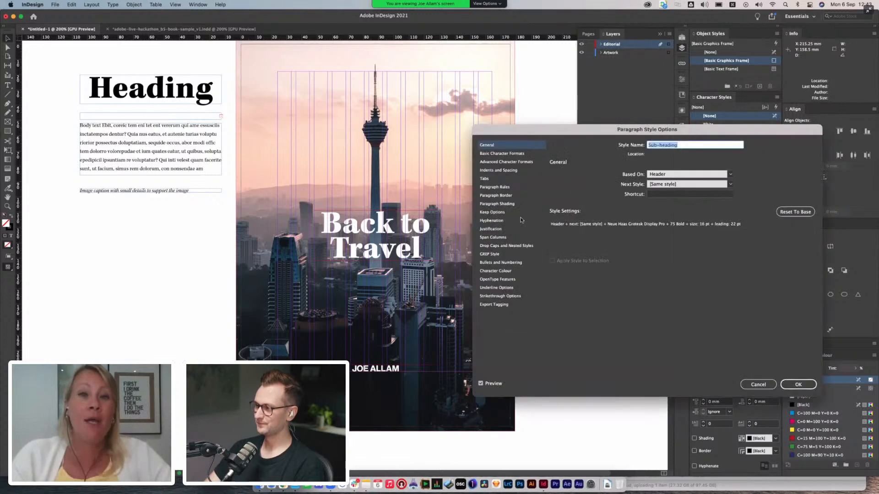
pyautogui.click(502, 171)
pyautogui.click(496, 154)
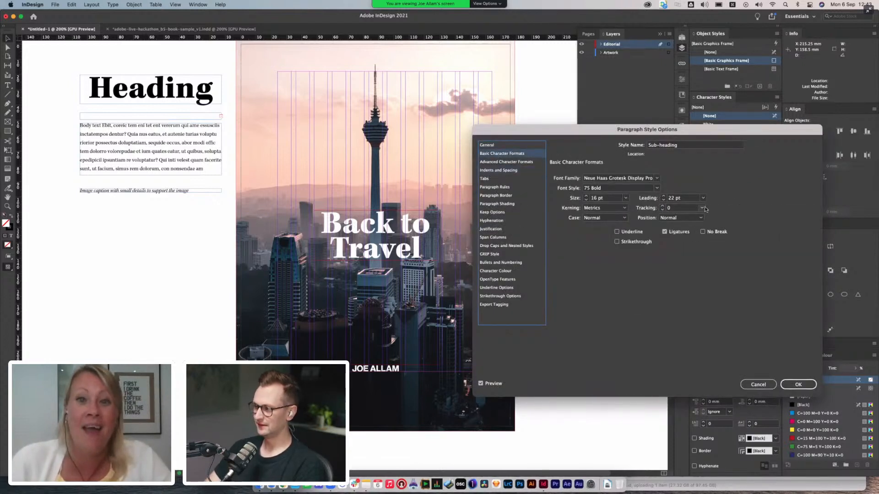
pyautogui.click(701, 207)
pyautogui.click(681, 287)
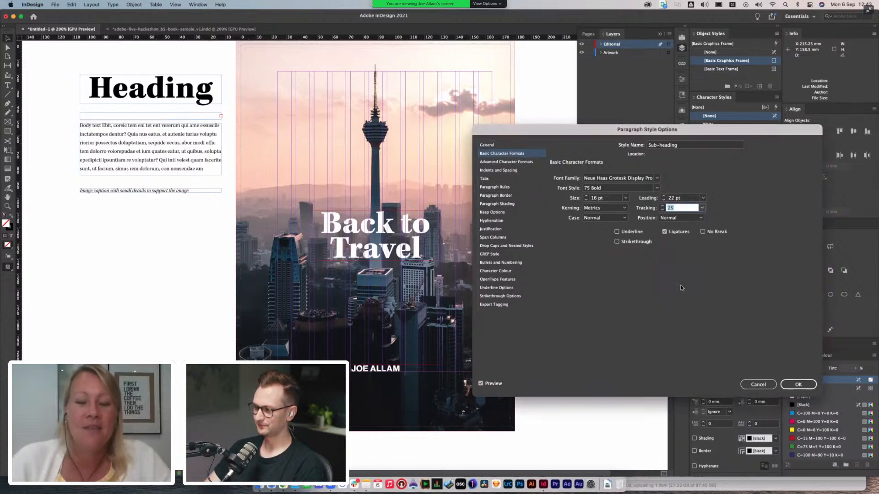
pyautogui.click(702, 209)
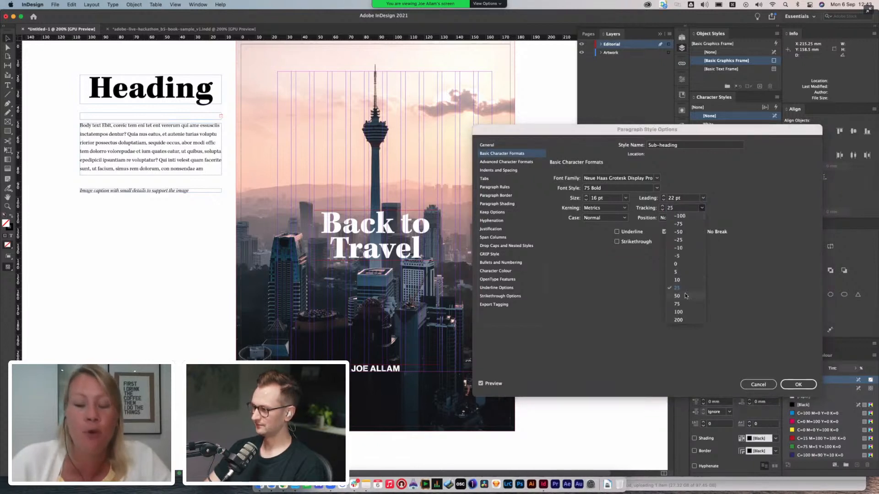
pyautogui.click(685, 293)
pyautogui.click(788, 384)
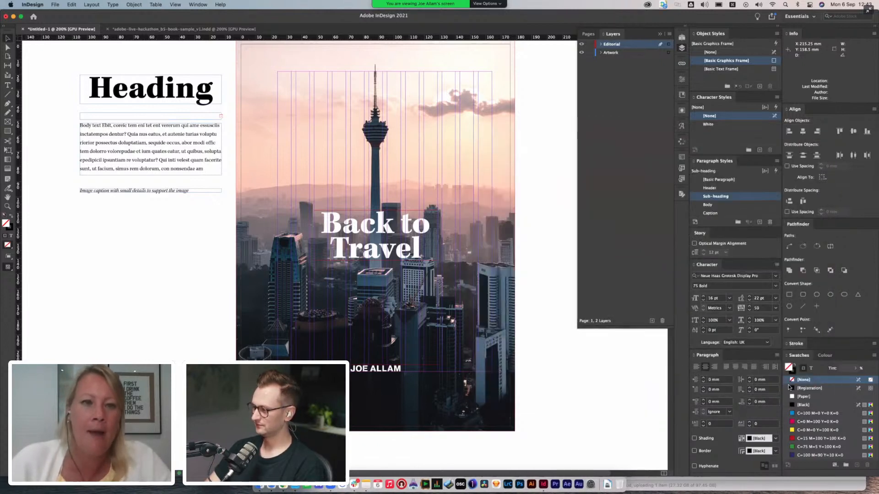
# - Zoom out and preview the whole cover without guides, then bring the guides back
pyautogui.scroll(-2, 550, 275)
pyautogui.press('super+minus')
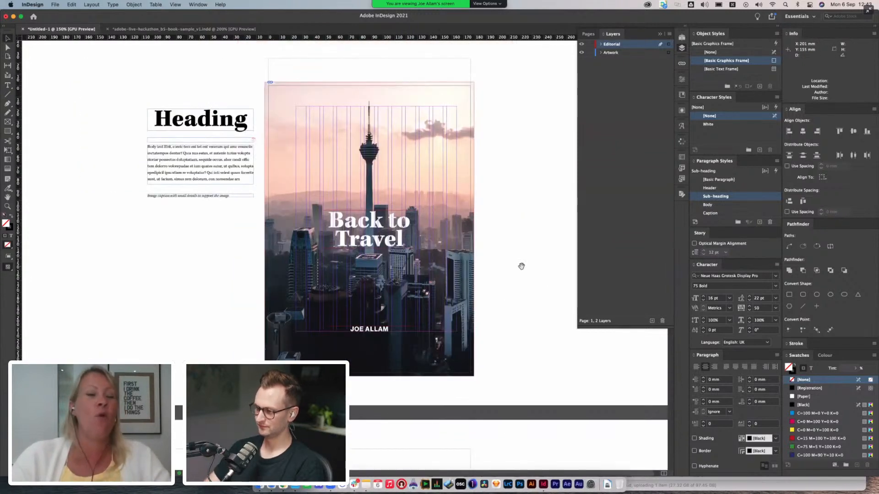
pyautogui.press('w')
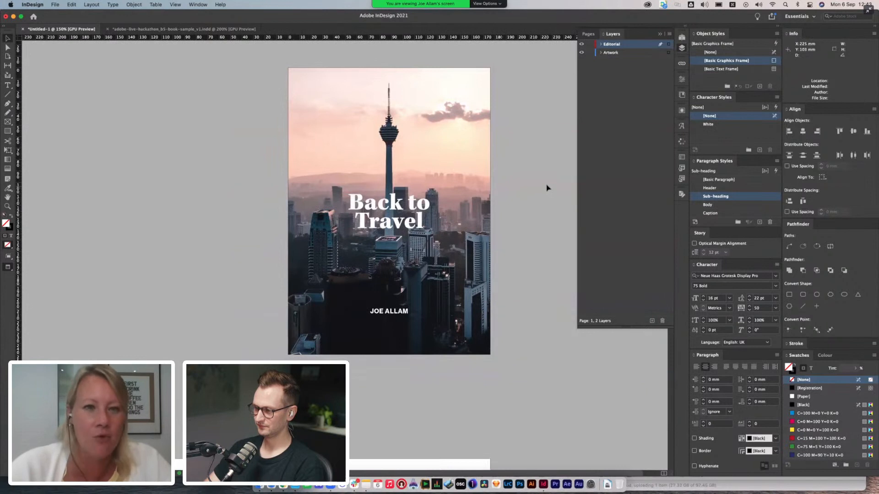
pyautogui.press('w')
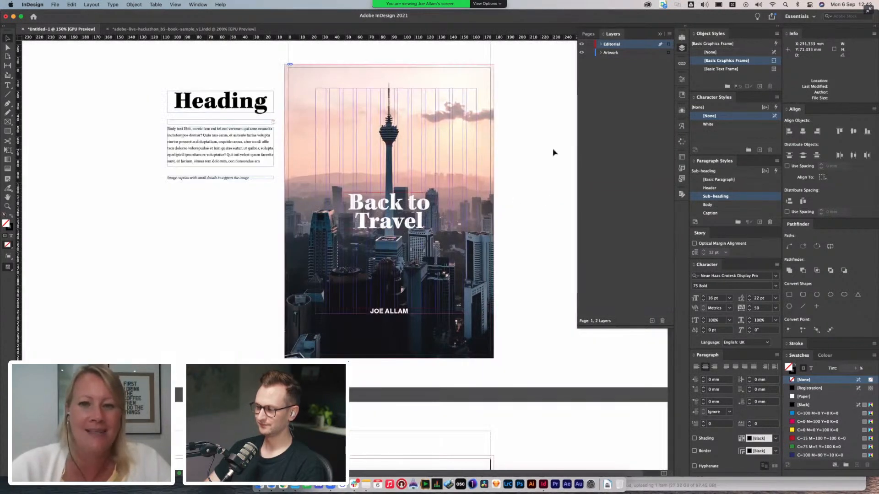
# - Make the empty frame below Heading taller so its Sub-heading shows, then scroll to the next spread
pyautogui.hscroll(3, 527, 156)
pyautogui.scroll(1, 448, 165)
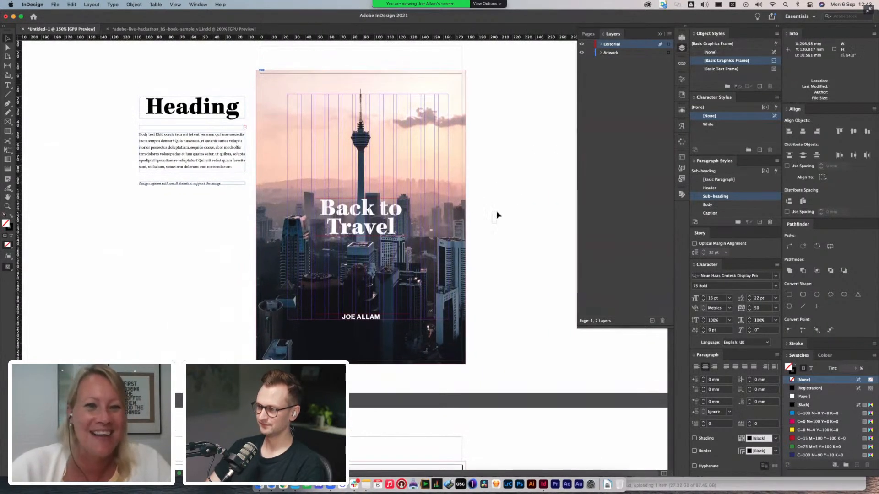
pyautogui.click(192, 127)
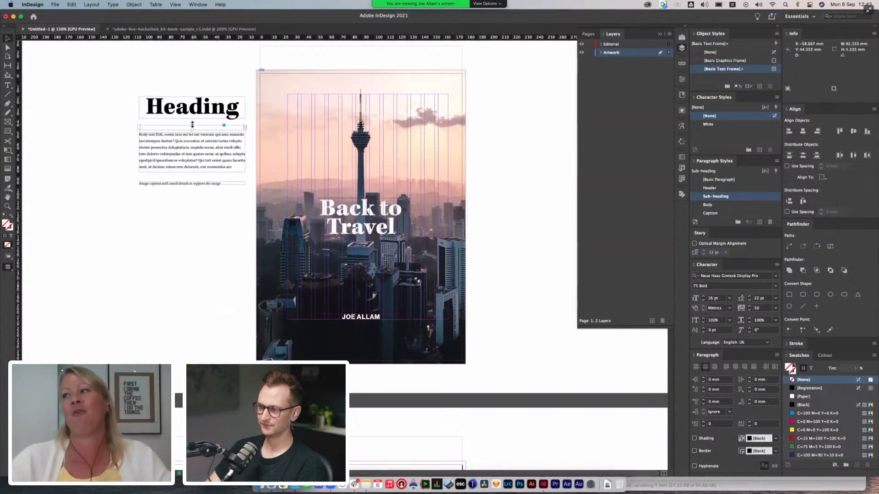
pyautogui.moveTo(192, 125); pyautogui.dragTo(191, 121)
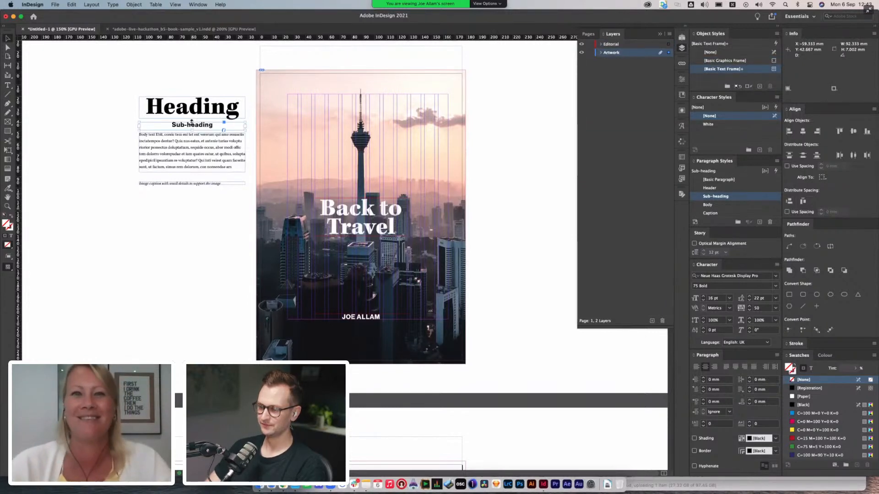
pyautogui.click(114, 128)
pyautogui.scroll(-1, 136, 140)
pyautogui.scroll(-15, 137, 141)
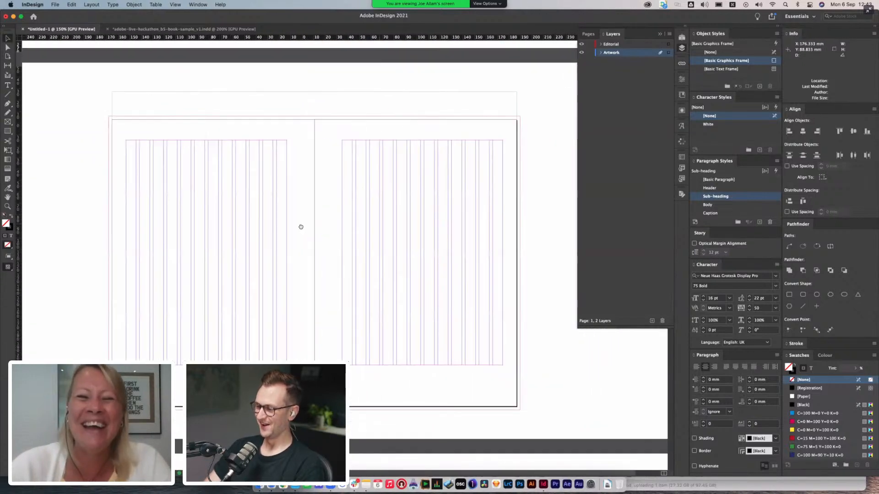
# - Pan around the blank two-page spread to look it over
pyautogui.moveTo(379, 224); pyautogui.dragTo(315, 229)
pyautogui.moveTo(435, 187); pyautogui.dragTo(441, 157)
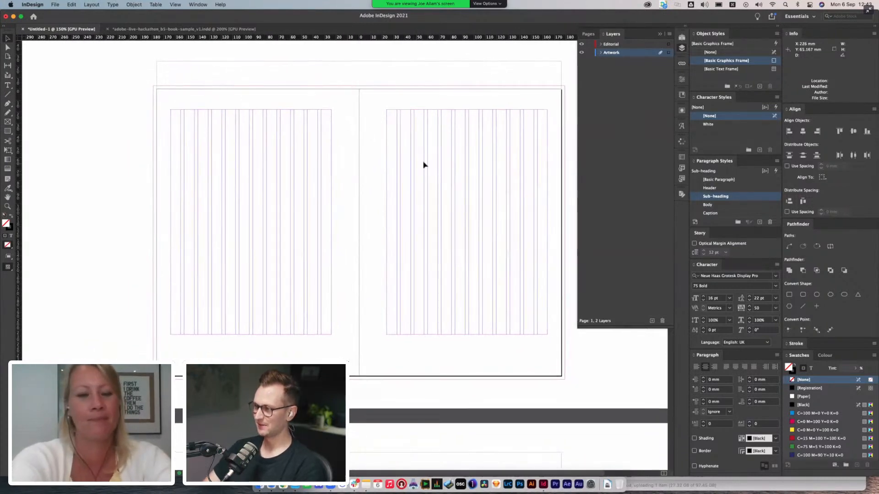
pyautogui.scroll(10, 384, 147)
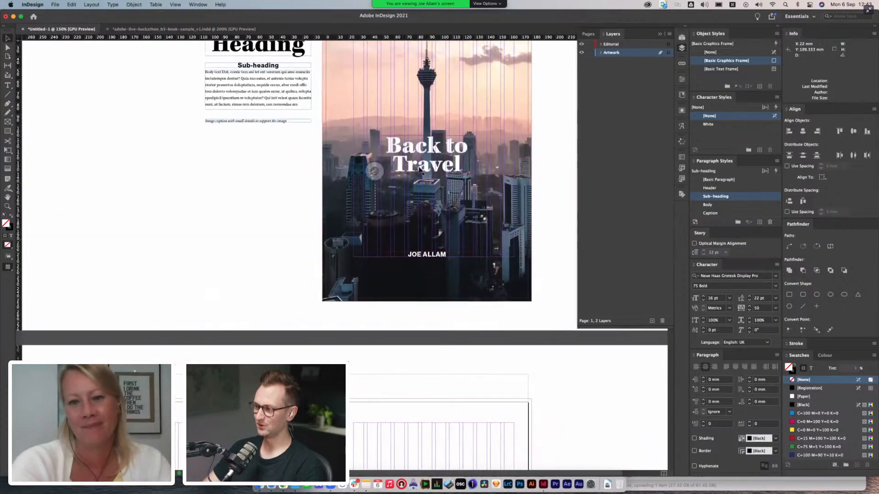
pyautogui.scroll(-10, 362, 243)
pyautogui.moveTo(378, 211); pyautogui.dragTo(356, 179)
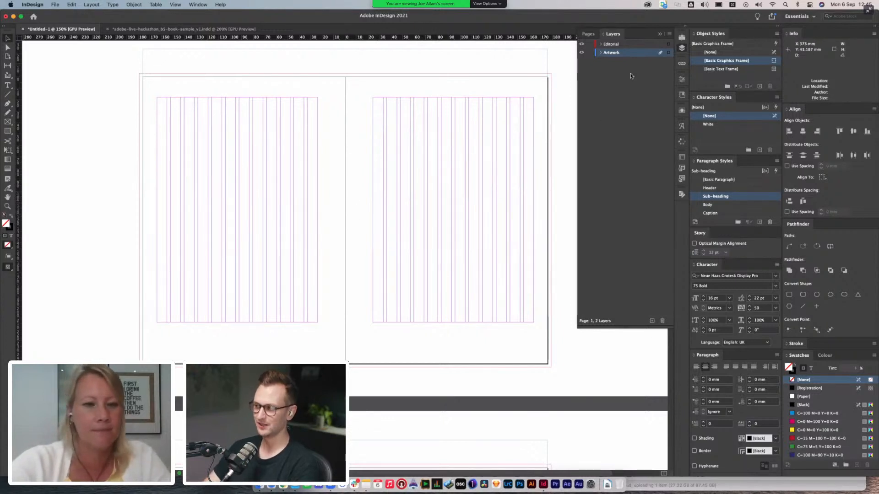
# - Check the Pages panel, return to Layers, and bring up the book plan in Notes
pyautogui.click(588, 34)
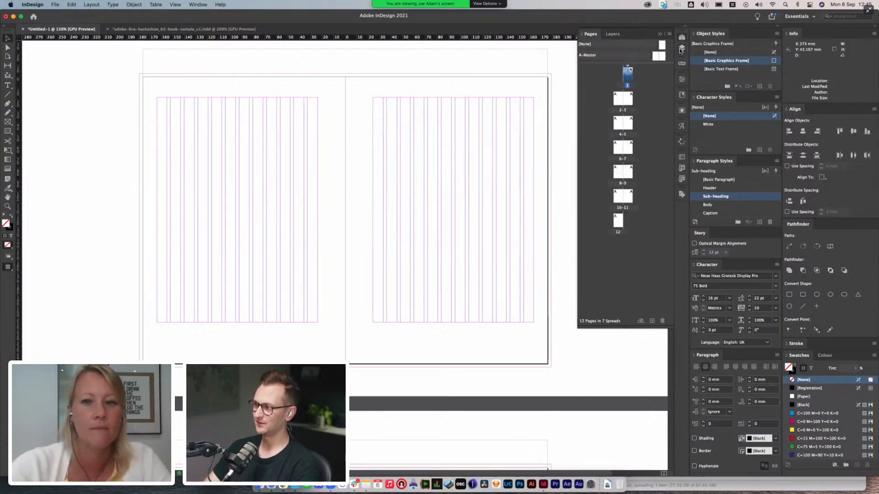
pyautogui.click(681, 48)
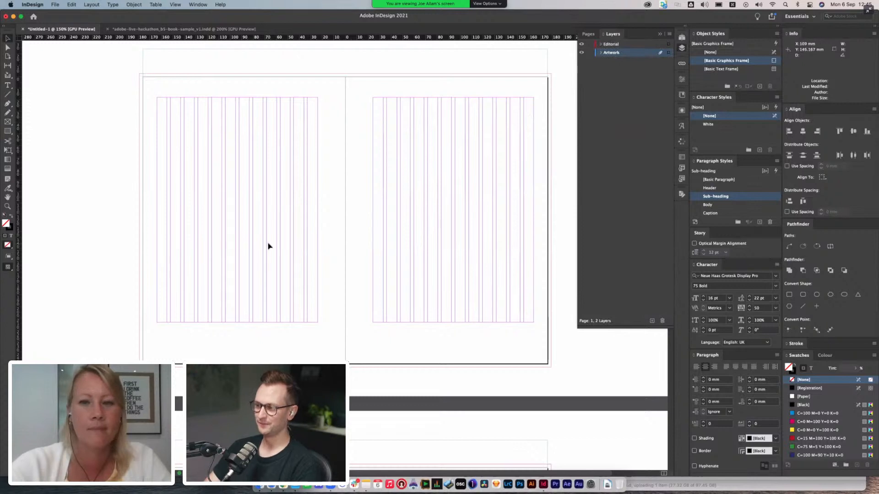
pyautogui.click(368, 484)
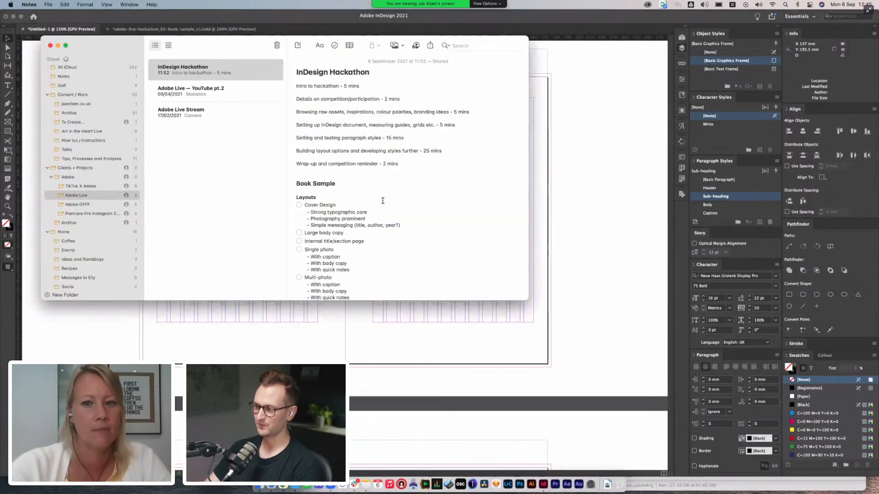
# - Review the layout checklist in Notes, make spread 2–3 active, and open the prints folder
pyautogui.scroll(-5, 383, 199)
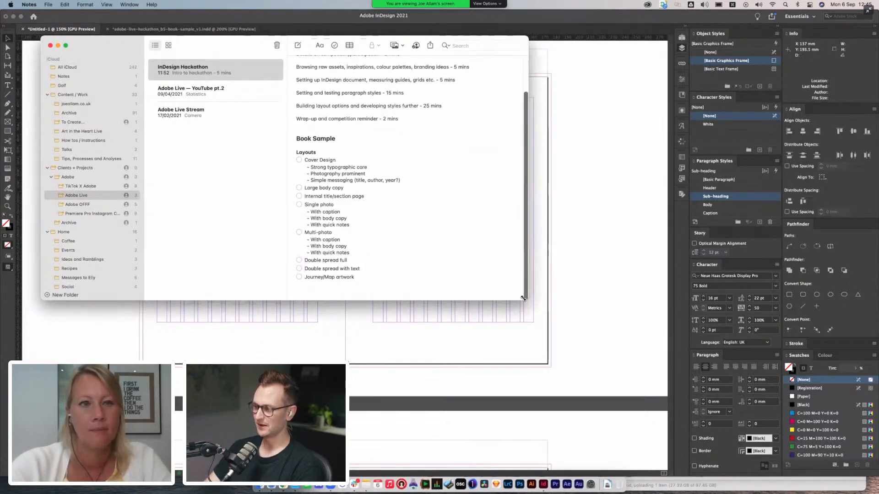
pyautogui.moveTo(523, 298); pyautogui.dragTo(539, 250)
pyautogui.scroll(-6, 409, 196)
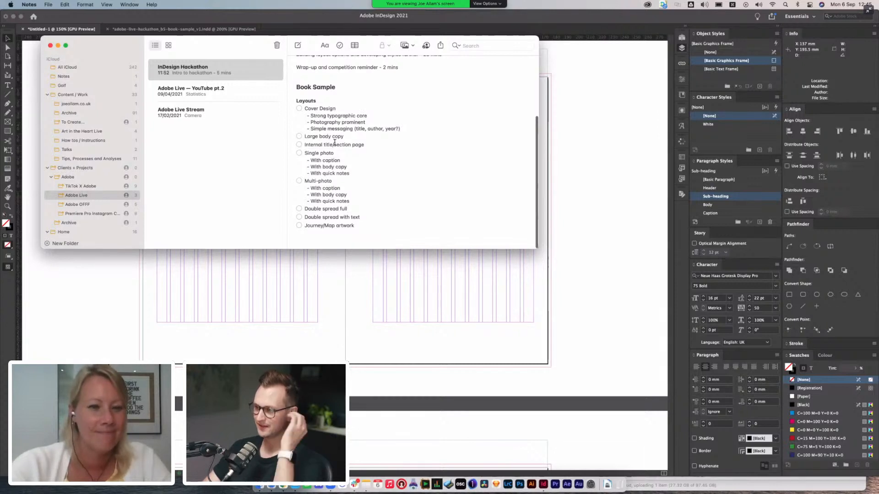
pyautogui.tripleClick(303, 154)
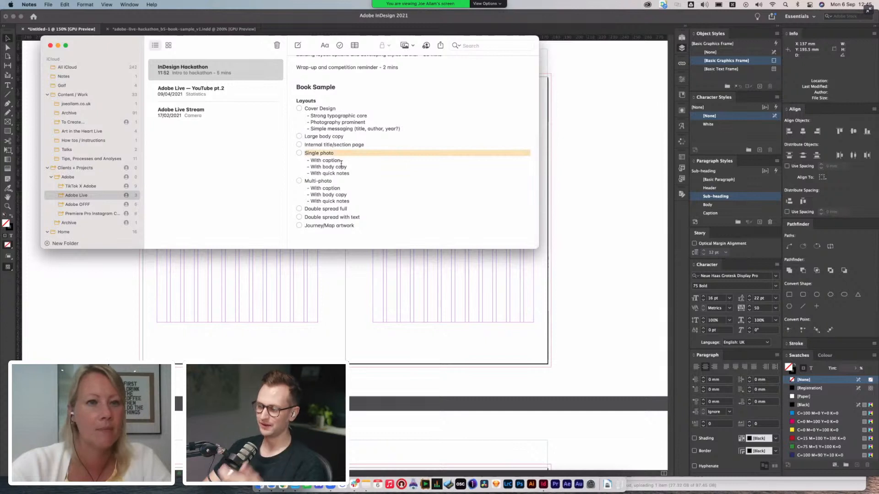
pyautogui.click(355, 175)
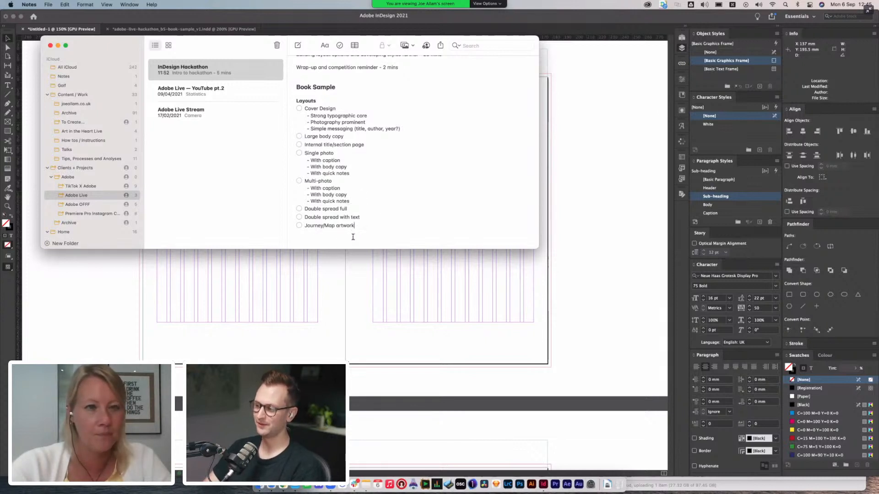
pyautogui.moveTo(361, 225)
pyautogui.mouseDown()
pyautogui.moveTo(304, 208)
pyautogui.moveTo(364, 215)
pyautogui.mouseUp()
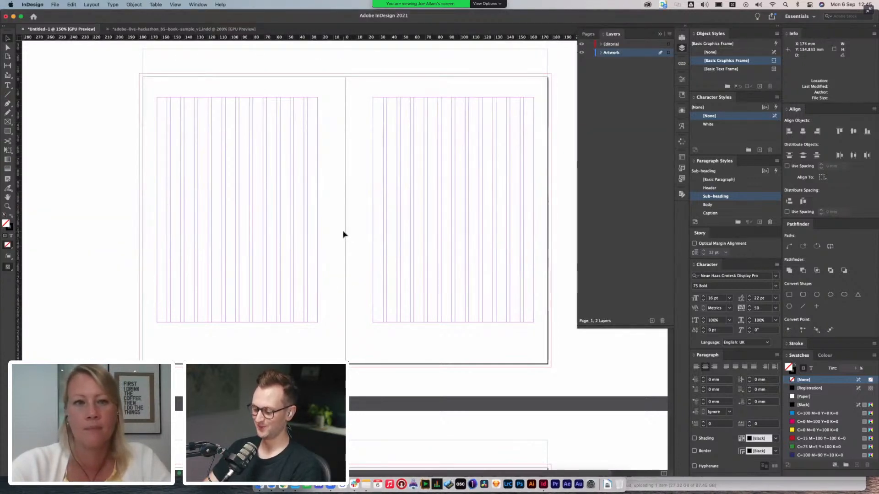
pyautogui.click(384, 198)
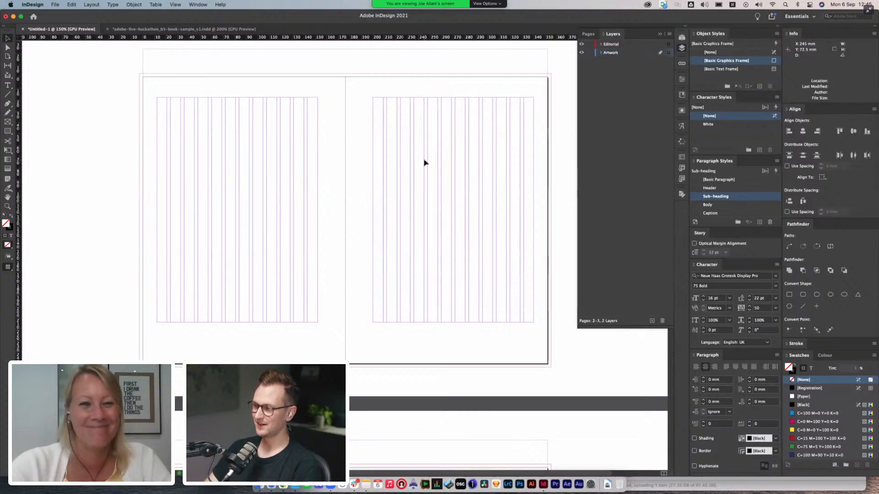
pyautogui.click(260, 486)
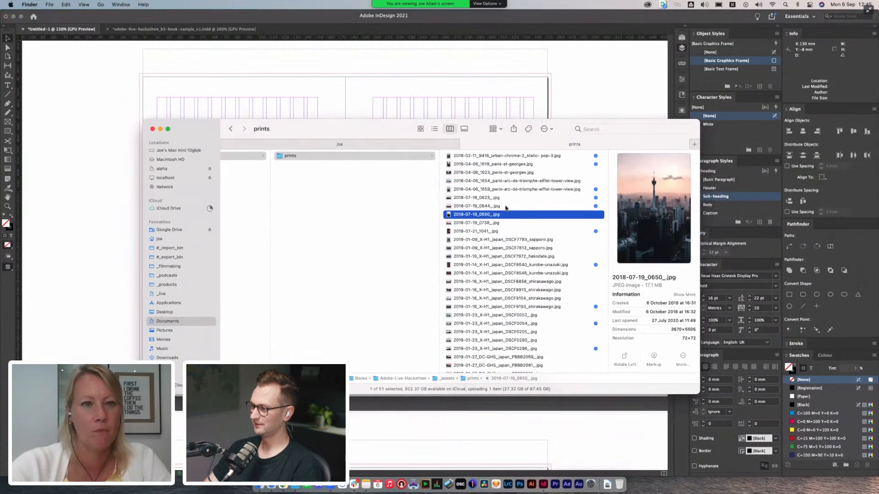
# - Browse the prints photos down to the Big Sur bridge shot DSCF3427 and move the window aside
pyautogui.click(506, 207)
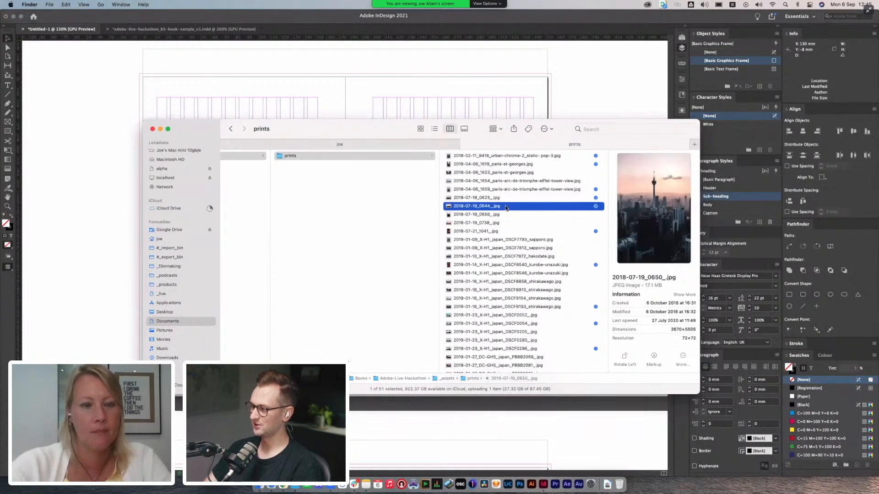
pyautogui.press('Down')
pyautogui.press('Down')
pyautogui.press('Down')
pyautogui.press('Down')
pyautogui.press('Down')
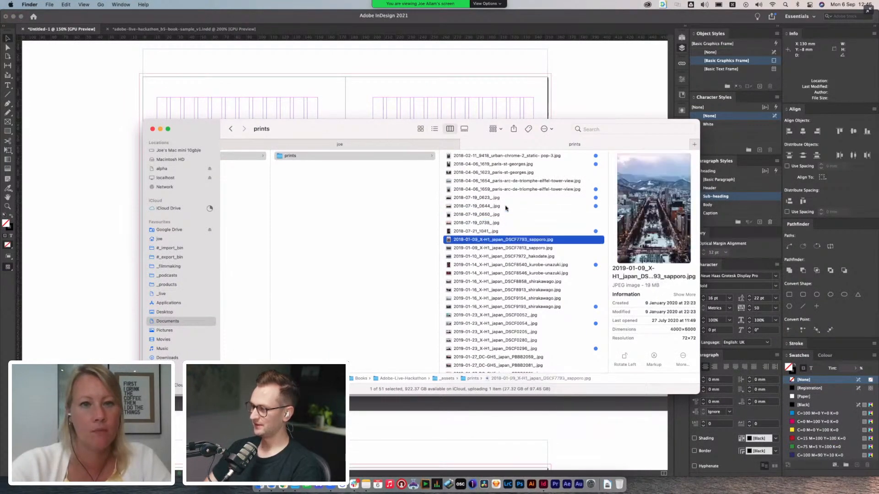
pyautogui.press('Down')
pyautogui.press('Down')
pyautogui.press('Down')
pyautogui.press('Down')
pyautogui.press('Down')
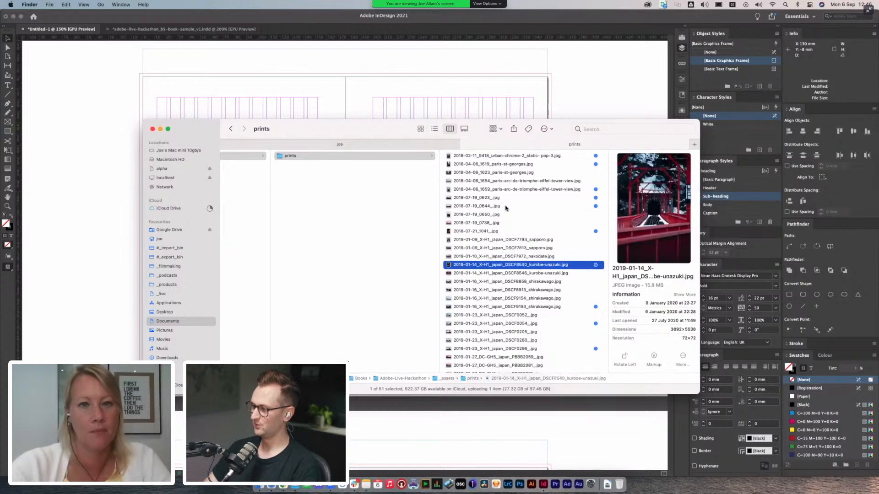
pyautogui.press('Down')
pyautogui.press('Down')
pyautogui.press('Down')
pyautogui.press('Down')
pyautogui.press('Down')
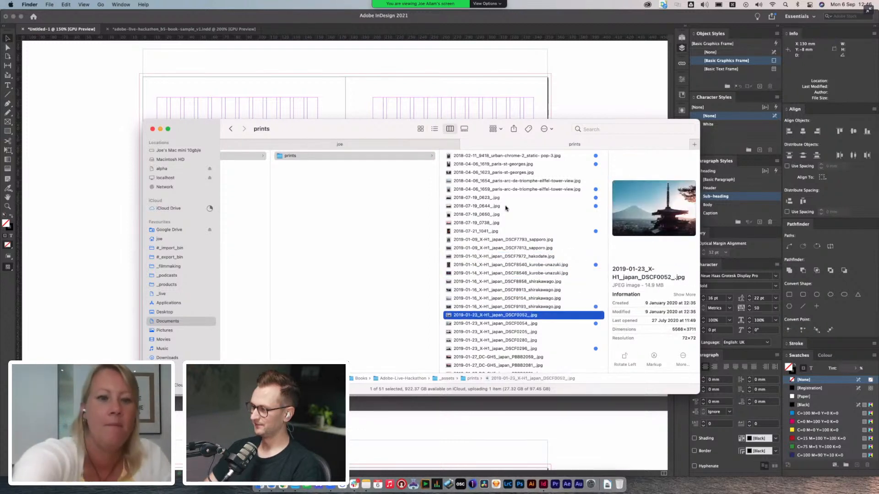
pyautogui.press('Down')
pyautogui.press('Down')
pyautogui.press('Down')
pyautogui.press('Down')
pyautogui.press('Down')
pyautogui.press('Down')
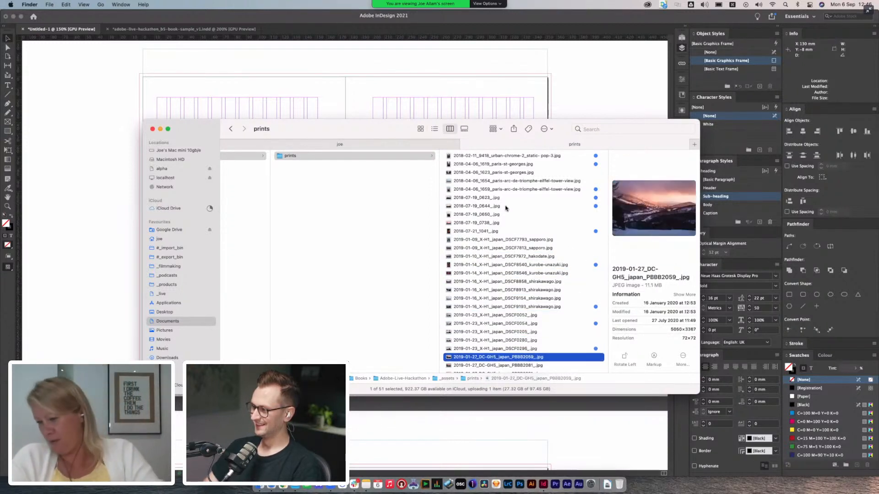
pyautogui.press('Down')
pyautogui.press('Down')
pyautogui.press('Down')
pyautogui.press('Down')
pyautogui.press('Down')
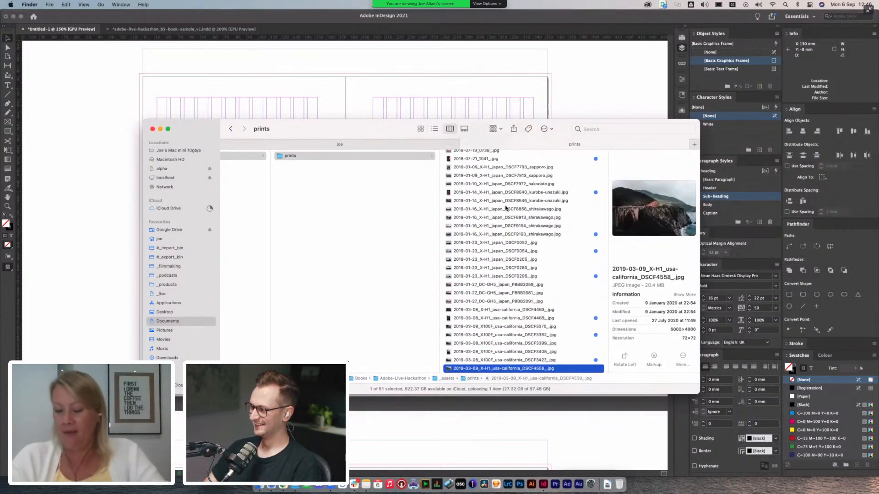
pyautogui.press('Down')
pyautogui.moveTo(379, 131); pyautogui.dragTo(542, 109)
# - Place the Big Sur bridge photo on the spread and move it onto the right page
pyautogui.moveTo(646, 339); pyautogui.dragTo(233, 210)
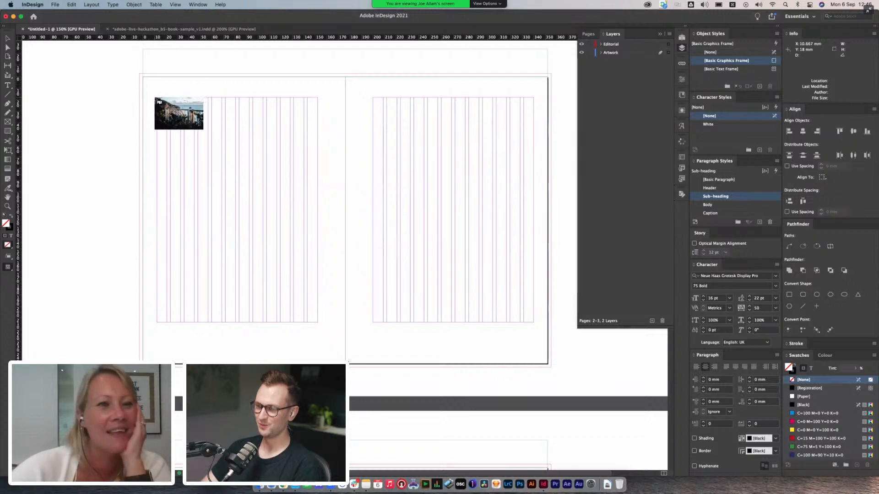
pyautogui.moveTo(157, 98)
pyautogui.mouseDown()
pyautogui.moveTo(248, 160)
pyautogui.moveTo(339, 242)
pyautogui.moveTo(349, 212)
pyautogui.mouseUp()
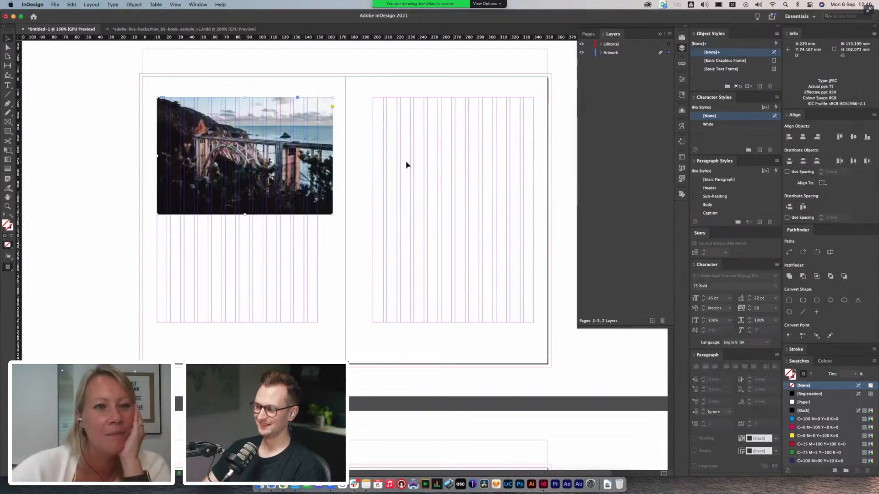
pyautogui.moveTo(278, 164); pyautogui.dragTo(495, 212)
pyautogui.click(556, 143)
pyautogui.moveTo(521, 174); pyautogui.dragTo(520, 150)
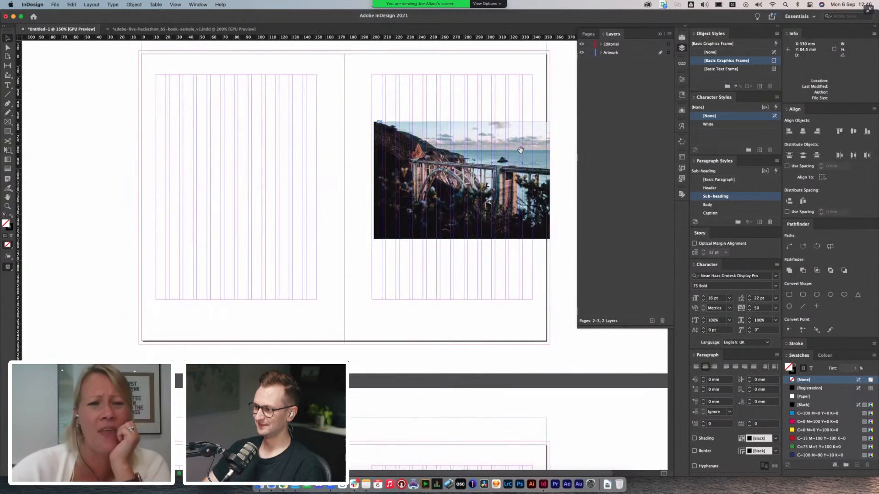
# - Scale the bridge photo up from its top-left corner so it crosses the centre fold
pyautogui.click(474, 170)
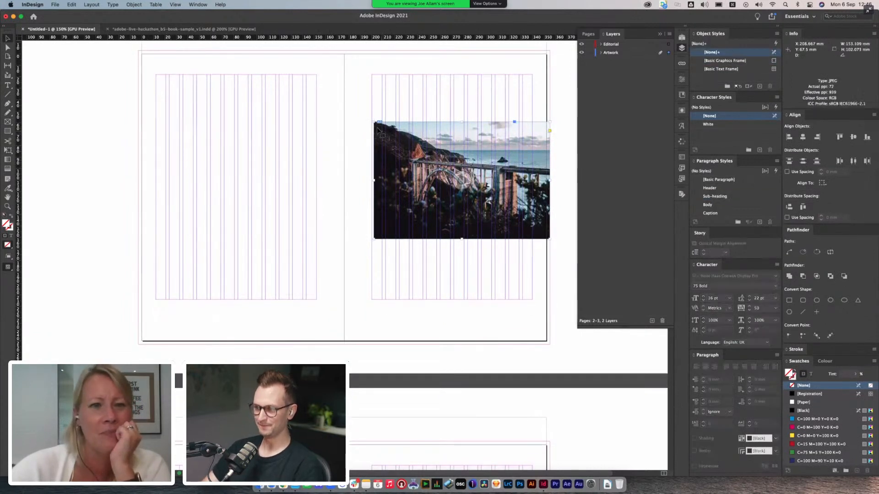
pyautogui.moveTo(372, 120); pyautogui.dragTo(298, 59)
pyautogui.press('super+z')
pyautogui.press('e')
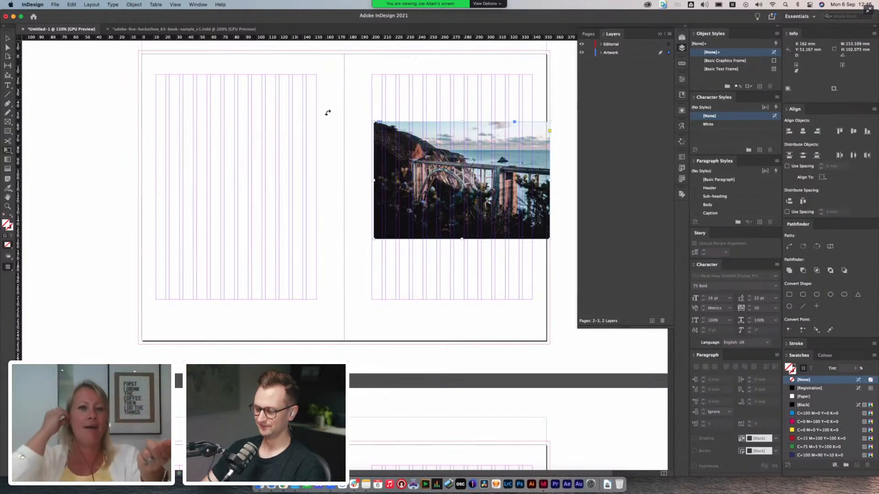
pyautogui.moveTo(375, 122); pyautogui.dragTo(280, 55)
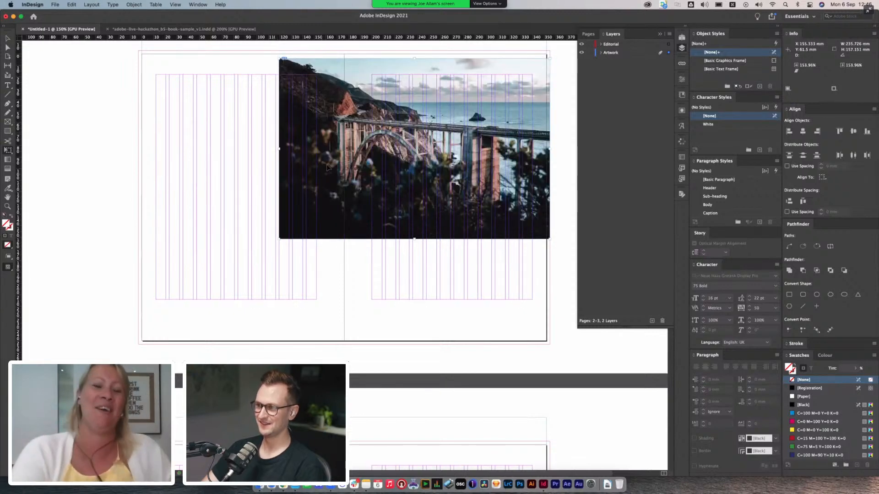
pyautogui.press('v')
pyautogui.press('super+shift+a')
# - Preview the enlarged photo on spread 2–3 without guides, then restore the normal view
pyautogui.scroll(2, 458, 183)
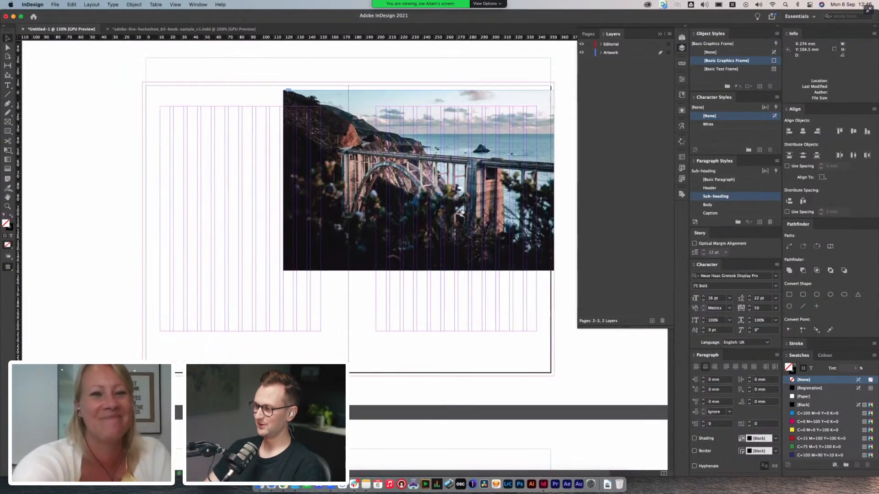
pyautogui.moveTo(477, 191); pyautogui.dragTo(479, 239)
pyautogui.click(448, 124)
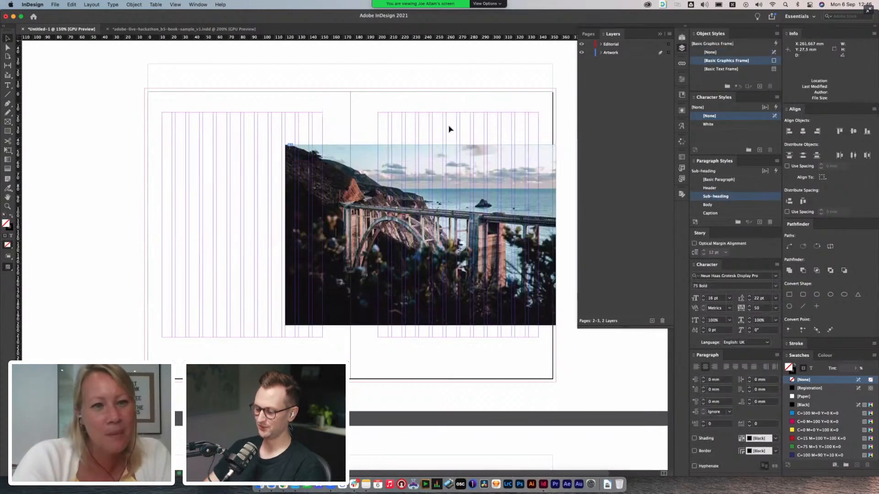
pyautogui.press('w')
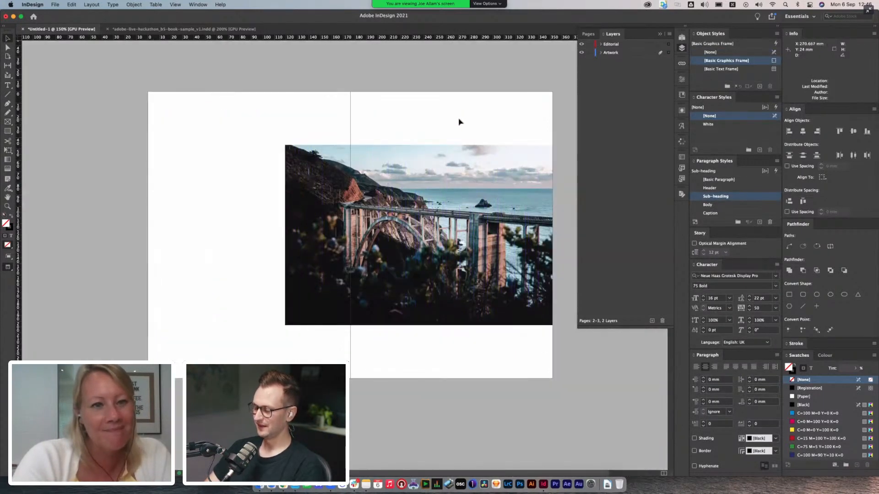
pyautogui.press('w')
pyautogui.scroll(-1, 458, 146)
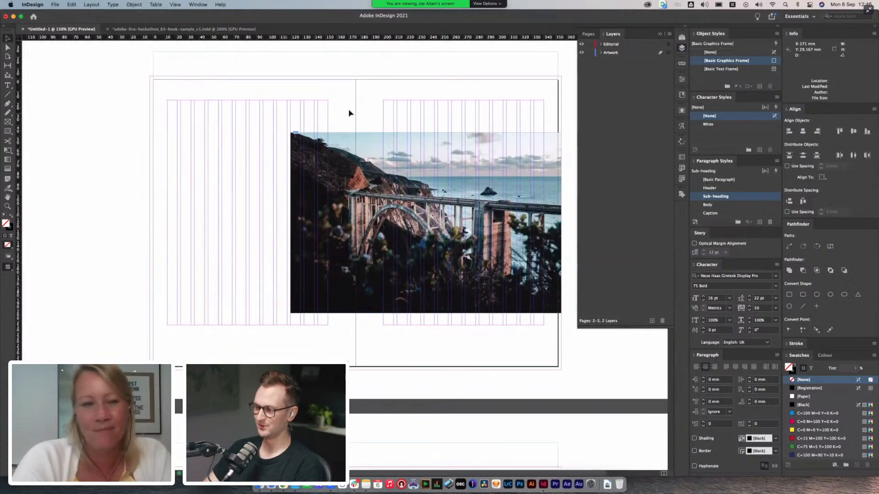
pyautogui.scroll(3, 347, 110)
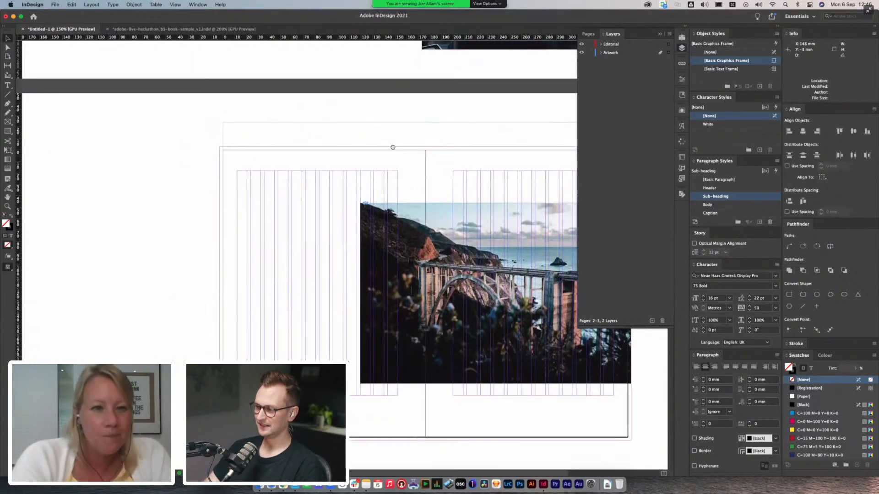
pyautogui.scroll(8, 345, 137)
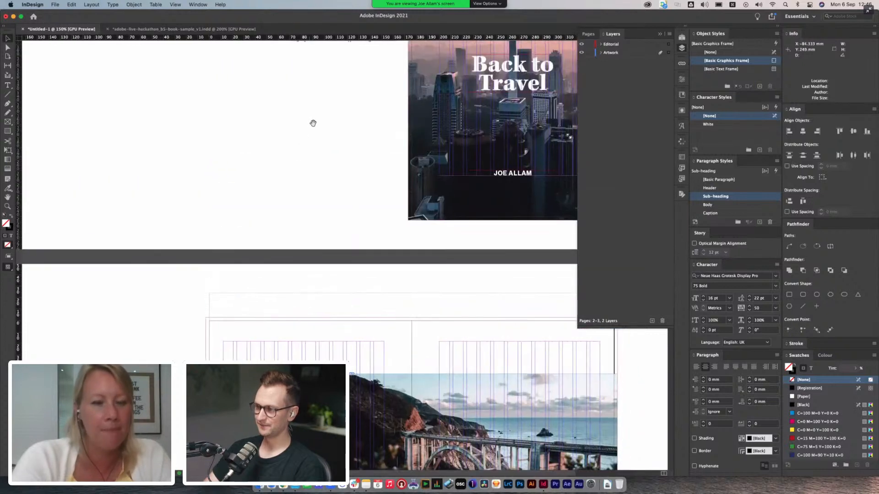
# - Paste the Heading, Sub-heading, body and caption frames onto the A-Master's pasteboard
pyautogui.moveTo(388, 246); pyautogui.dragTo(318, 123)
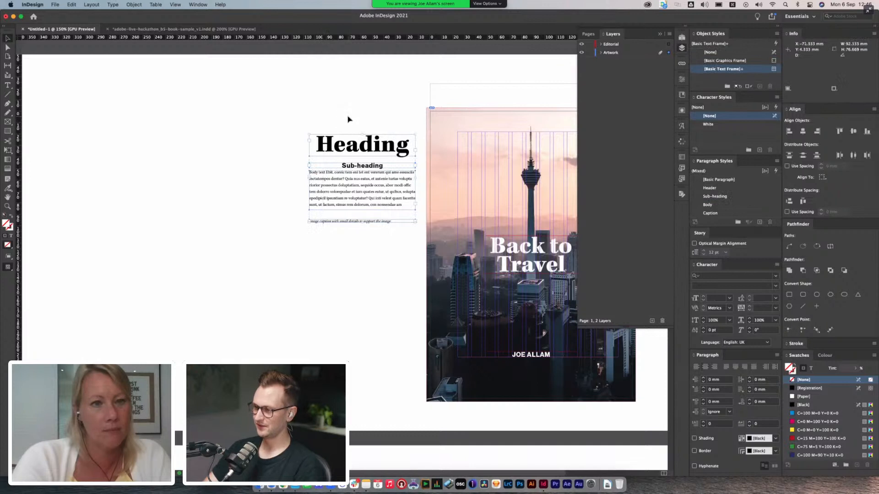
pyautogui.click(585, 34)
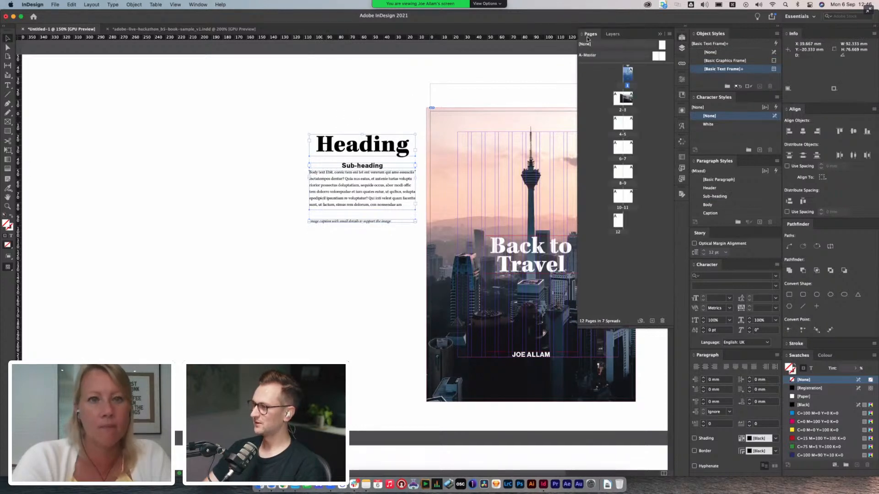
pyautogui.doubleClick(656, 59)
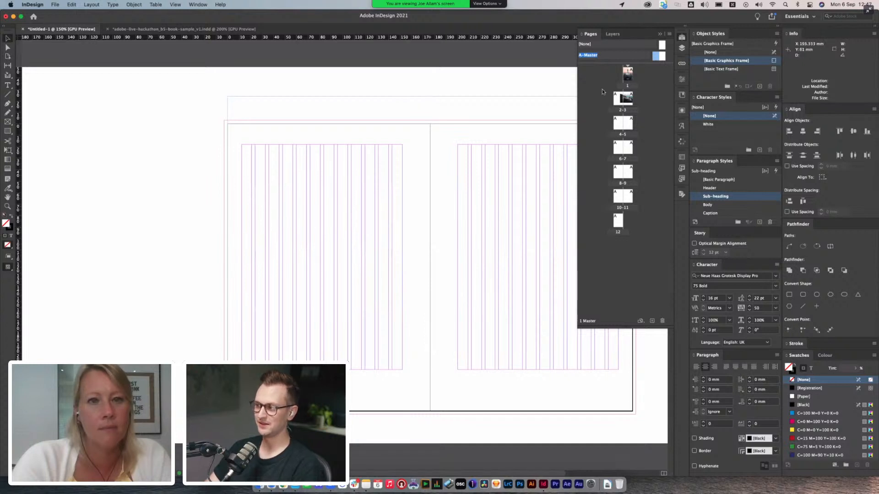
pyautogui.press('super+v')
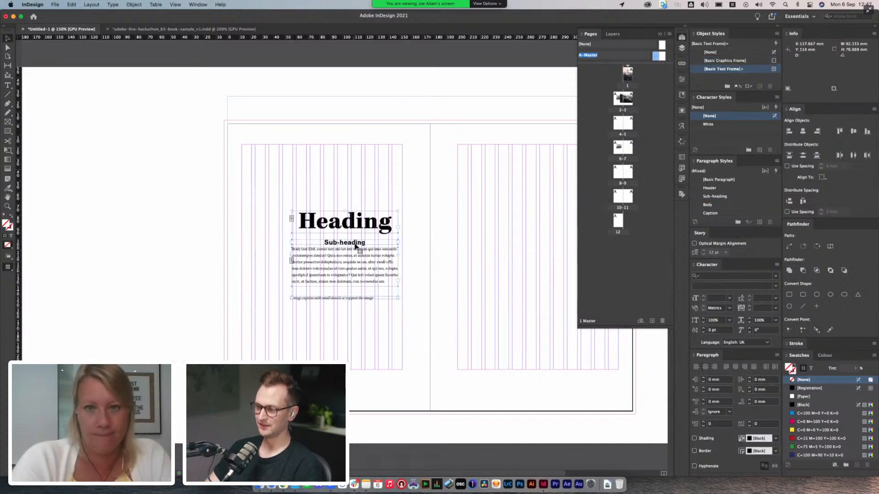
pyautogui.moveTo(291, 220); pyautogui.dragTo(156, 185)
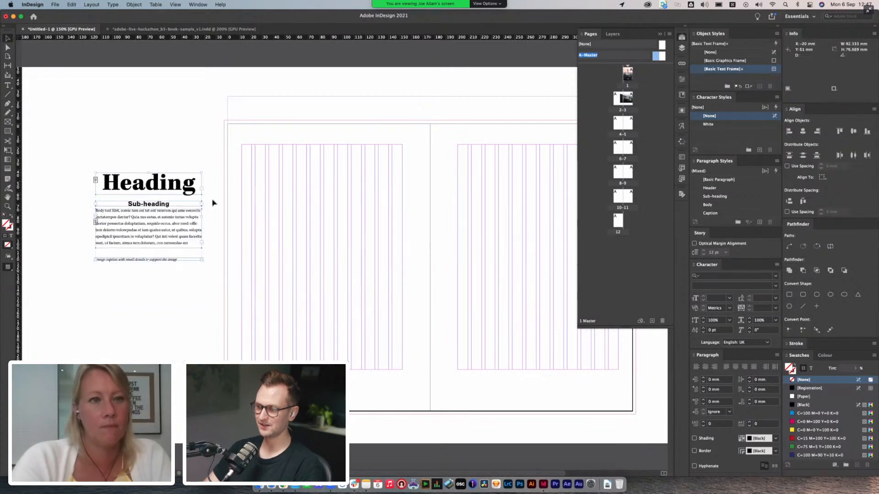
pyautogui.click(271, 197)
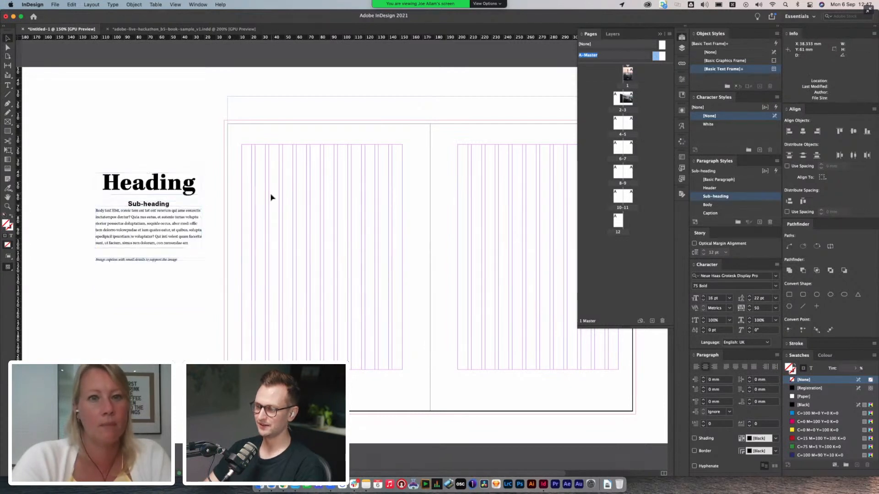
# - From spread 2–3's page options, apply the master with To Pages set to All Pages
pyautogui.doubleClick(623, 99)
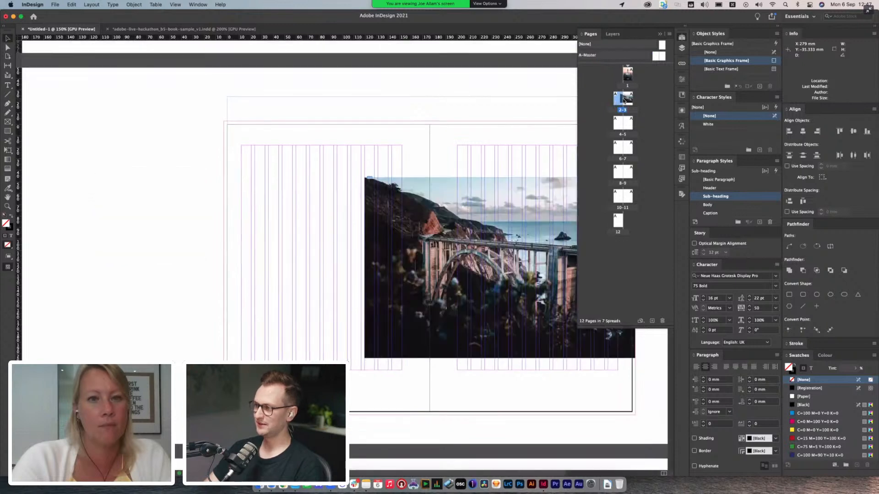
pyautogui.rightClick(618, 102)
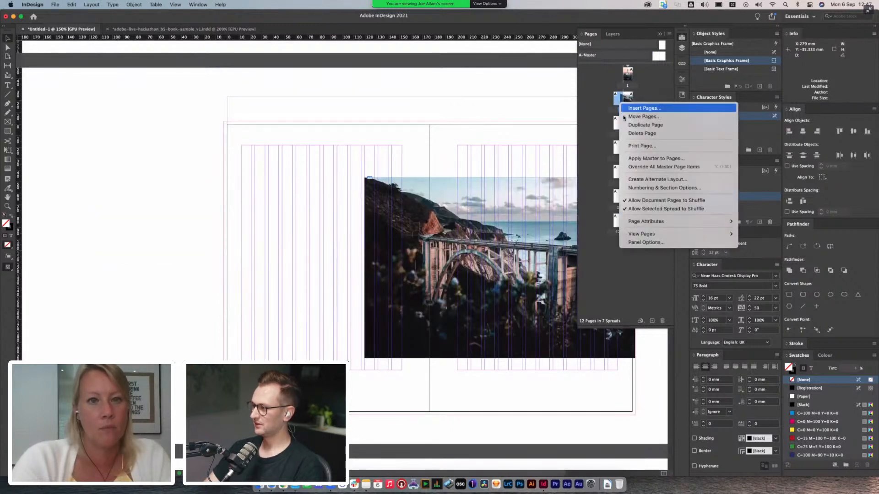
pyautogui.click(650, 159)
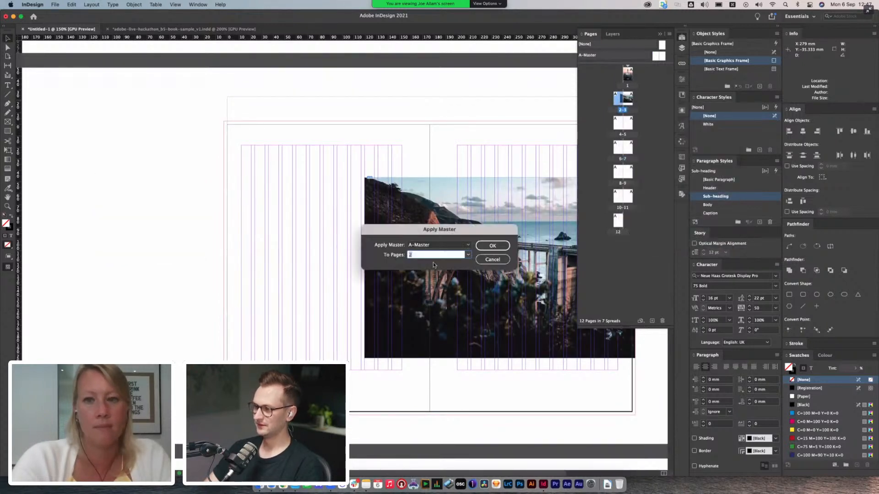
pyautogui.click(468, 255)
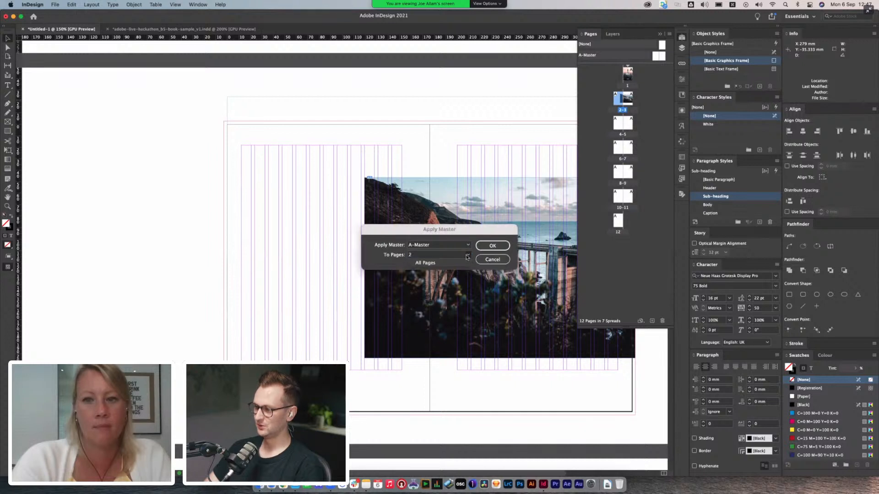
pyautogui.click(451, 265)
pyautogui.click(498, 248)
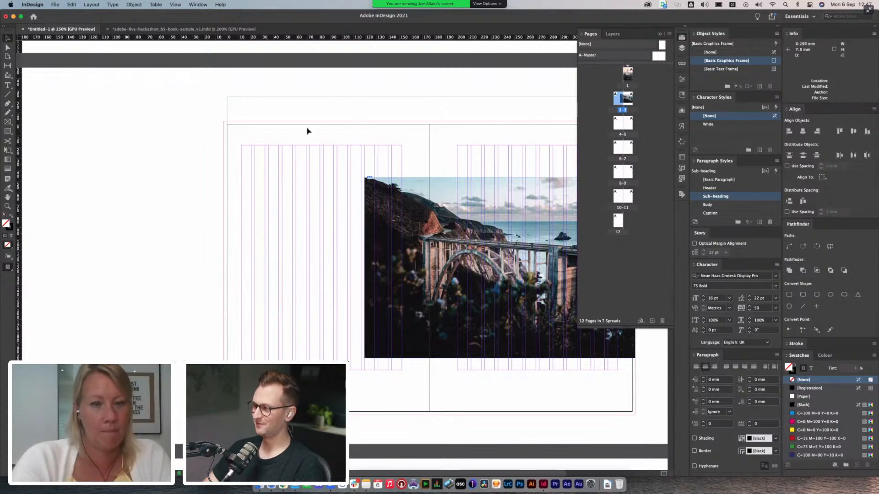
# - Paste the sample text frames and park them on the left pasteboard
pyautogui.moveTo(319, 122); pyautogui.dragTo(322, 165)
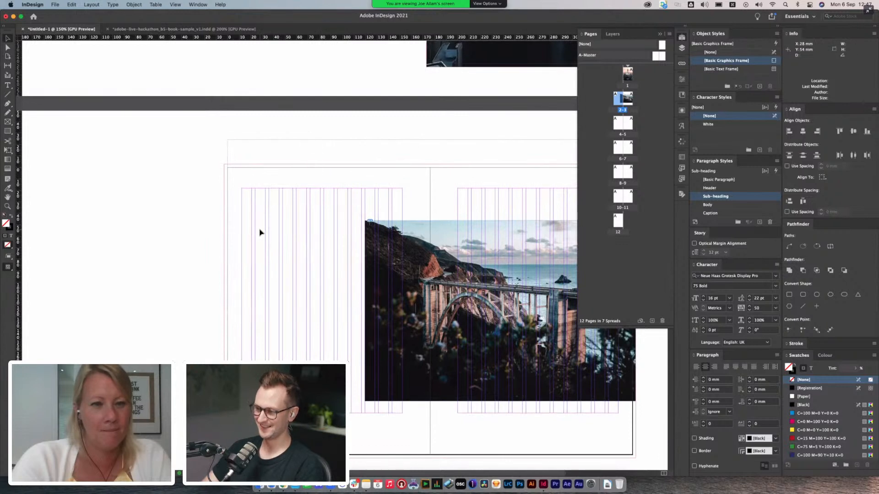
pyautogui.scroll(-3, 284, 197)
pyautogui.press('super+v')
pyautogui.moveTo(324, 218); pyautogui.dragTo(134, 164)
pyautogui.click(277, 157)
# - Move the Heading frame onto the left page, retype it as 'Big Sur', and make it taller
pyautogui.scroll(-2, 349, 131)
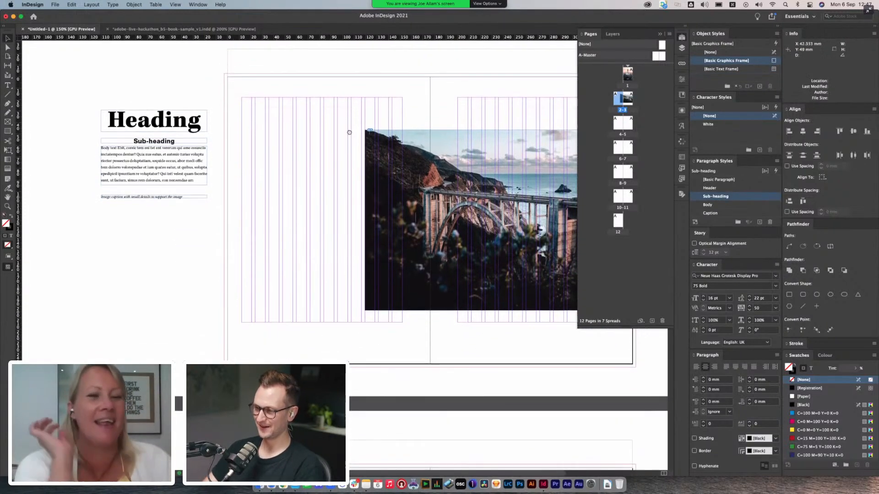
pyautogui.moveTo(167, 123); pyautogui.dragTo(315, 147)
pyautogui.doubleClick(314, 146)
pyautogui.press('super+a')
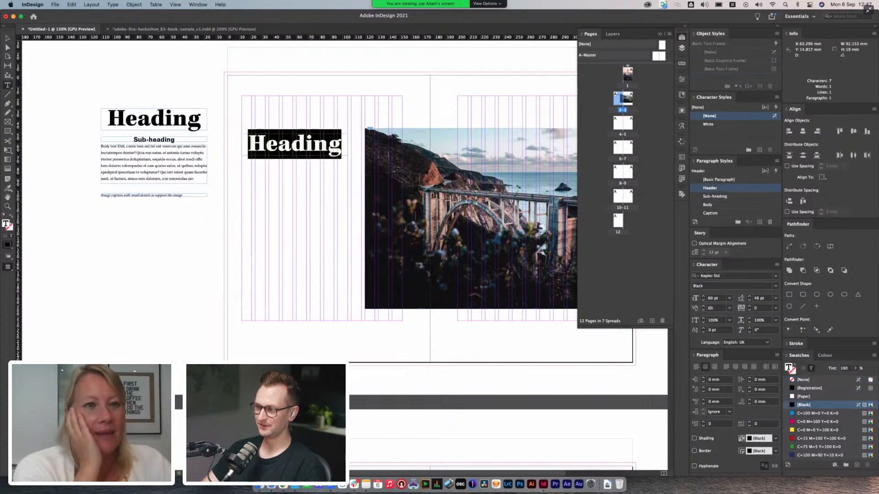
pyautogui.write('Big Sur')
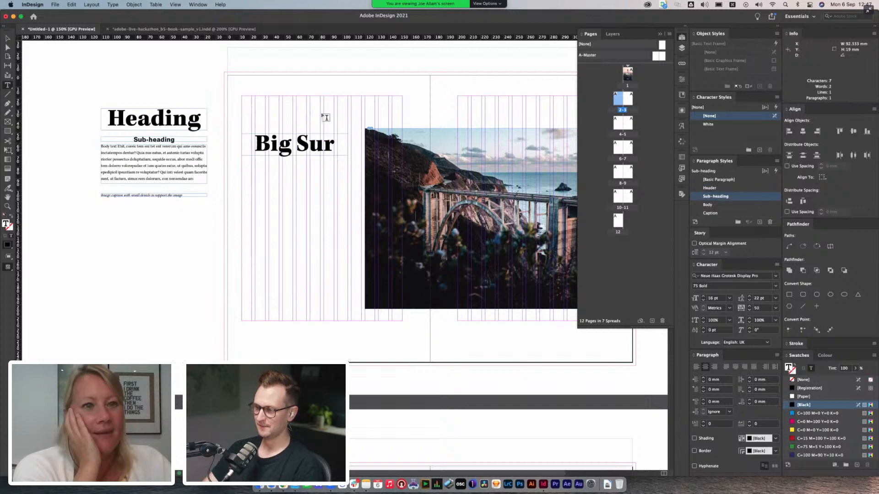
pyautogui.press('Escape')
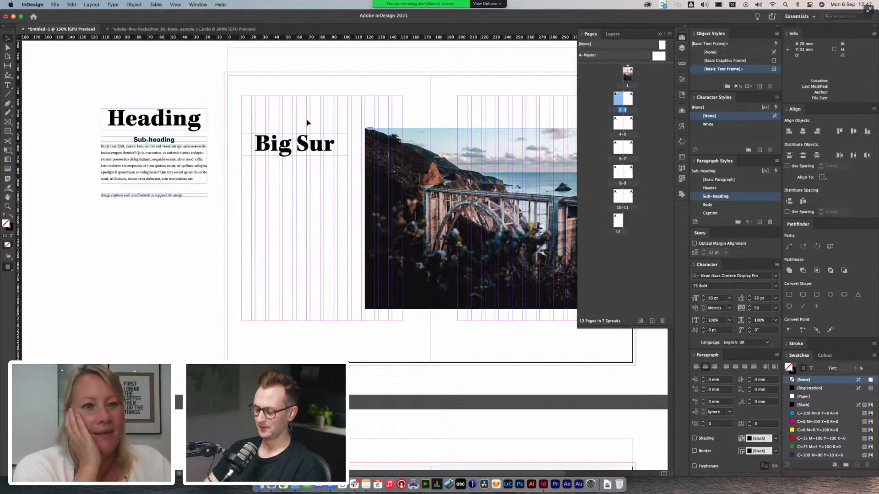
pyautogui.moveTo(349, 161); pyautogui.dragTo(351, 178)
pyautogui.press('super+z')
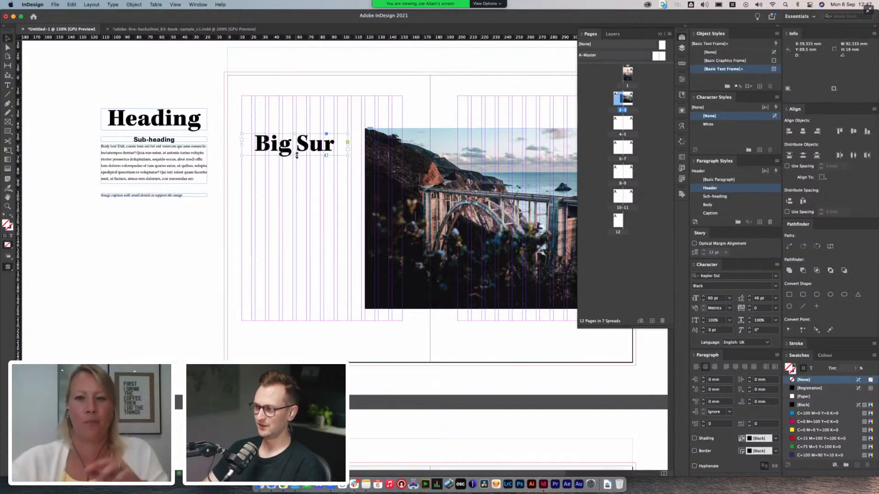
pyautogui.moveTo(294, 156); pyautogui.dragTo(294, 161)
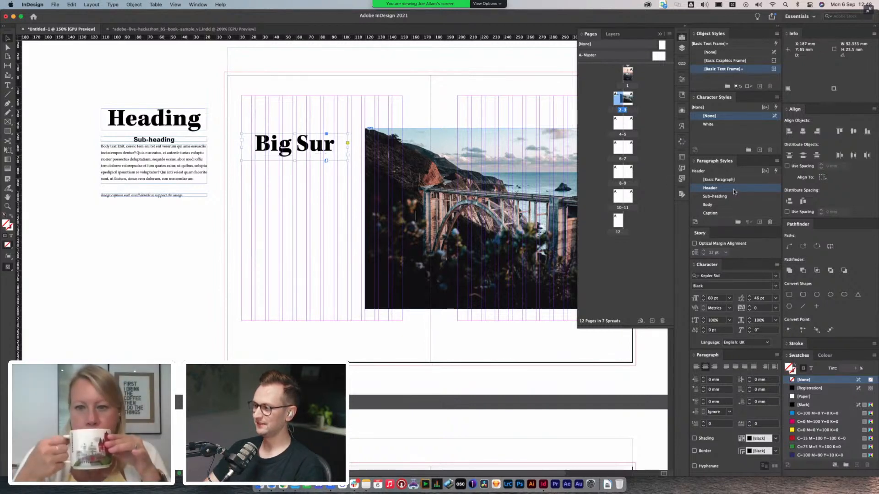
# - Create a new paragraph style named Title and move it up in the styles list
pyautogui.click(759, 222)
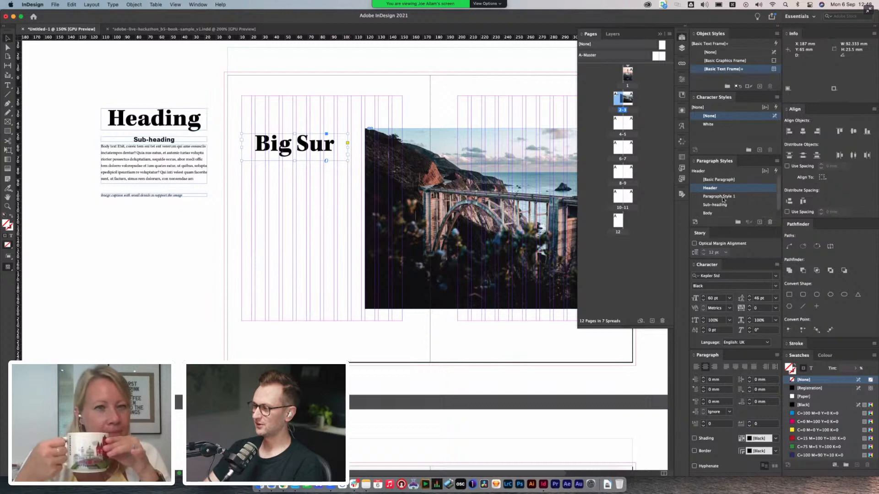
pyautogui.doubleClick(723, 197)
pyautogui.write('Title')
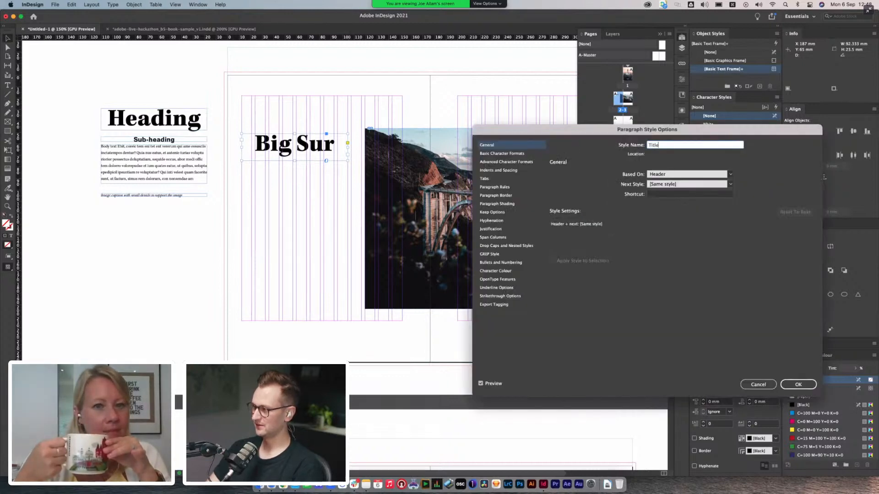
pyautogui.press('Return')
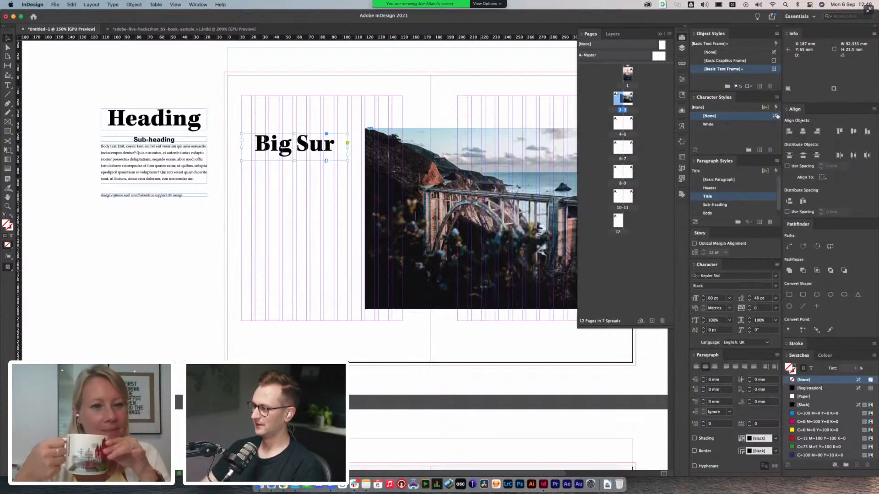
pyautogui.moveTo(719, 198); pyautogui.dragTo(719, 186)
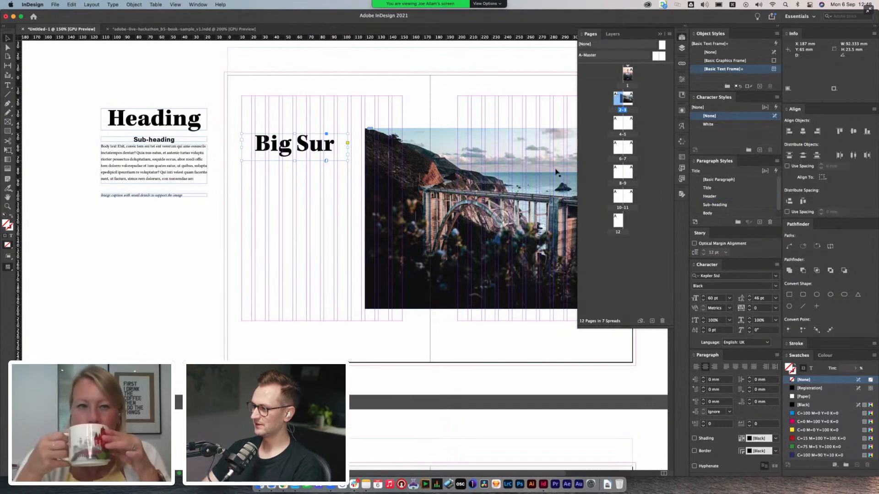
pyautogui.scroll(8, 369, 141)
pyautogui.scroll(4, 369, 141)
pyautogui.hscroll(5, 443, 147)
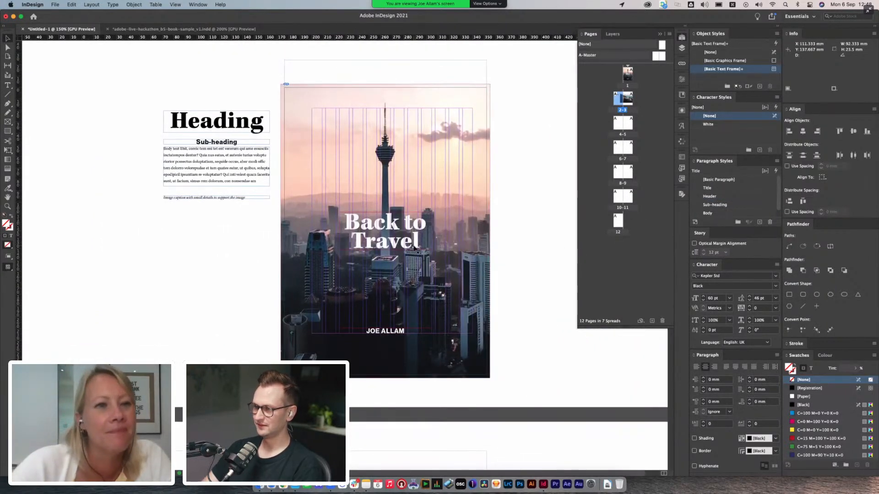
# - Redefine the style from the white Back to Travel cover title and make Title current
pyautogui.click(393, 231)
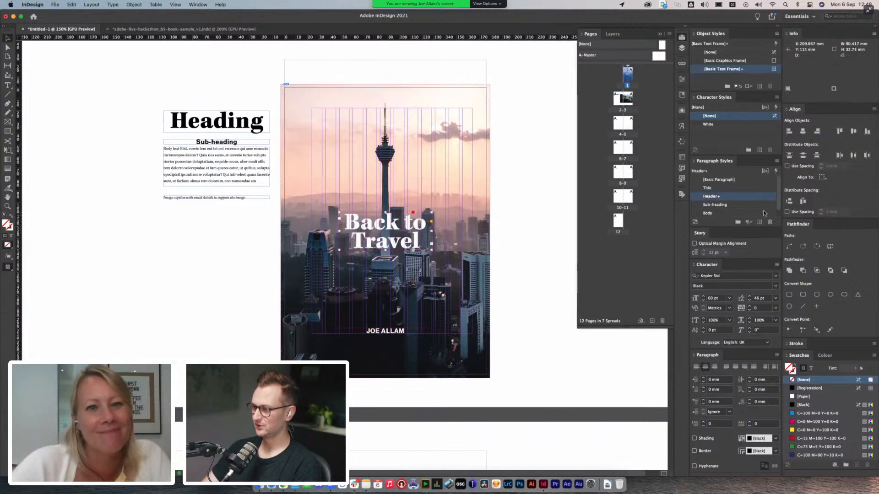
pyautogui.rightClick(736, 188)
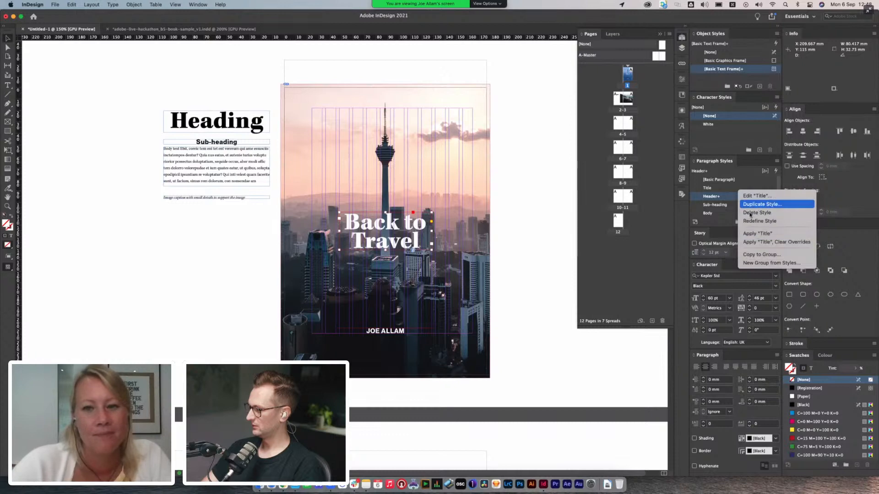
pyautogui.press('Return')
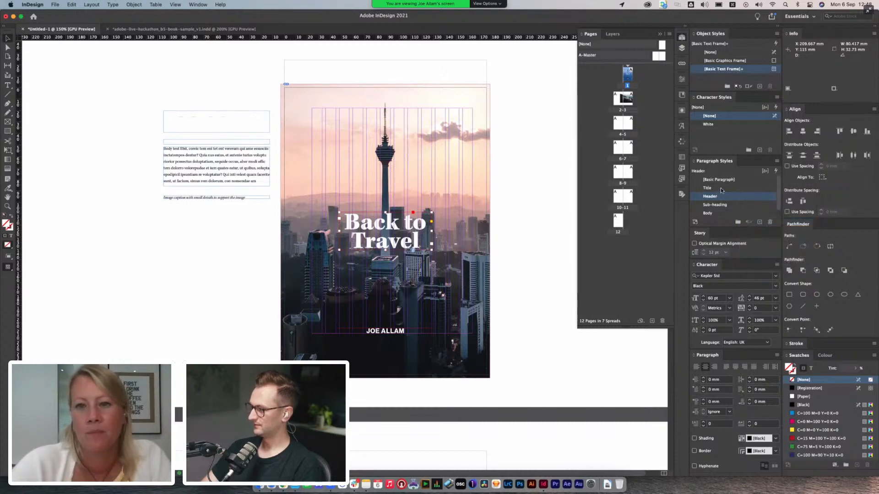
pyautogui.click(721, 189)
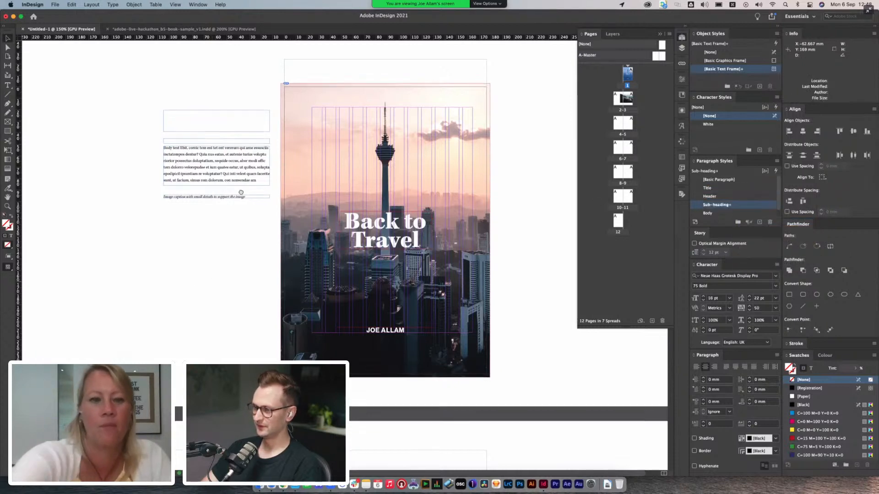
pyautogui.scroll(-10, 205, 176)
# - Move the Big Sur title frame onto the bridge photo's upper-left sky and fine-tune its position
pyautogui.click(265, 213)
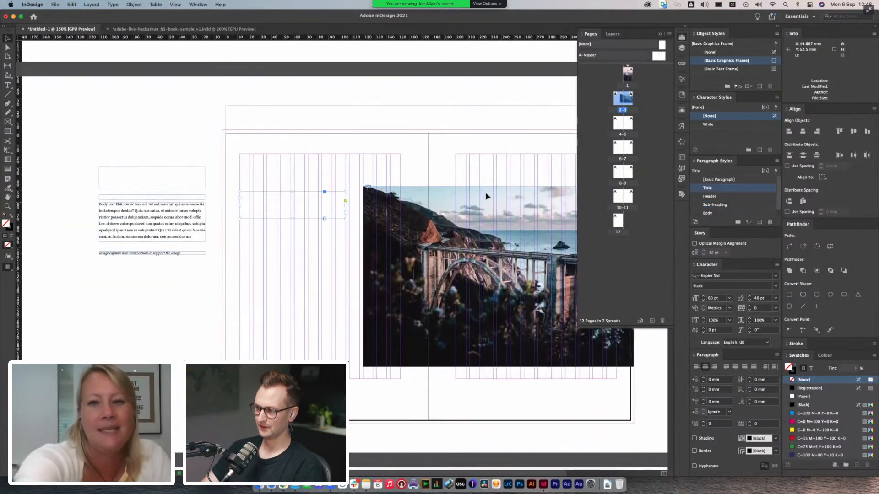
pyautogui.moveTo(278, 206); pyautogui.dragTo(424, 244)
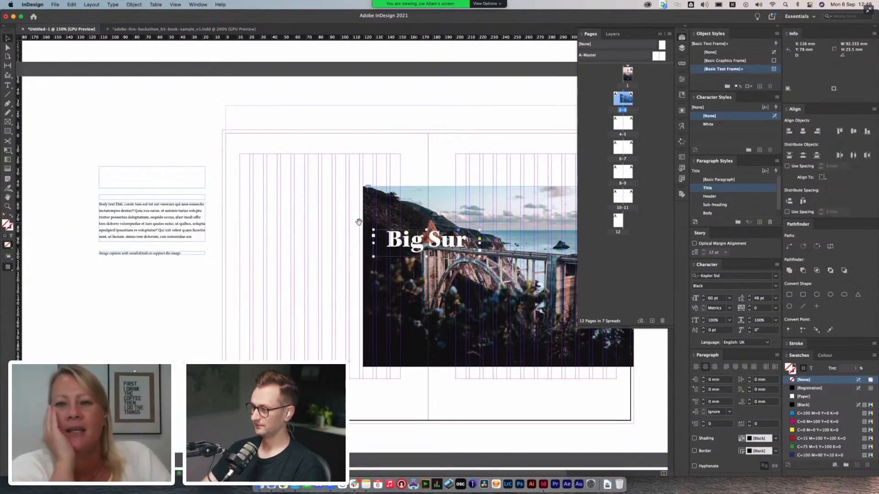
pyautogui.moveTo(312, 233); pyautogui.dragTo(279, 214)
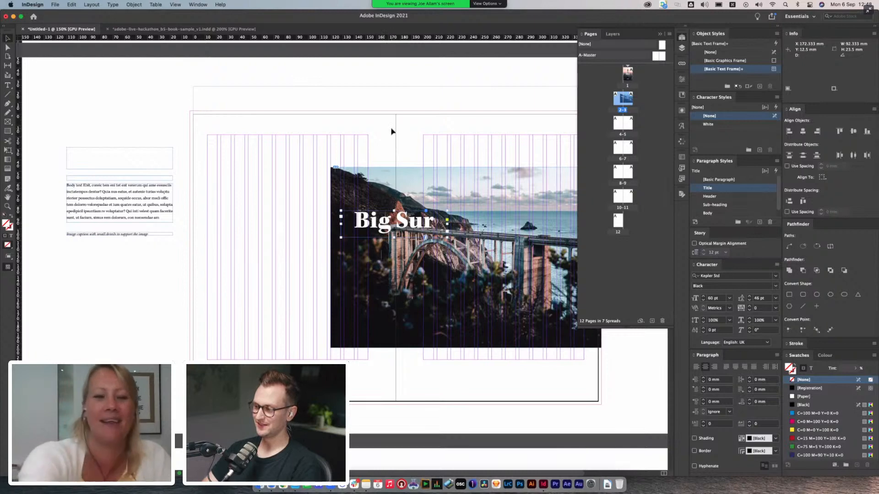
pyautogui.moveTo(400, 150); pyautogui.dragTo(356, 133)
pyautogui.moveTo(360, 206); pyautogui.dragTo(368, 186)
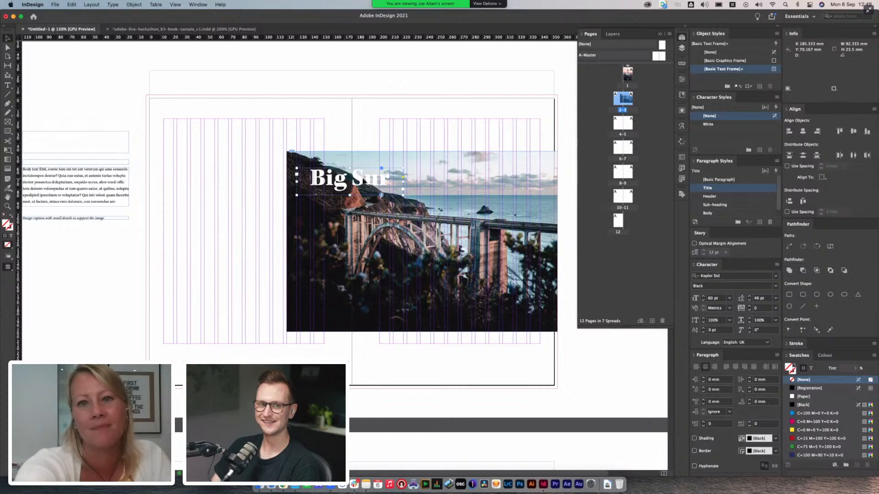
pyautogui.moveTo(361, 182); pyautogui.dragTo(365, 189)
pyautogui.click(366, 136)
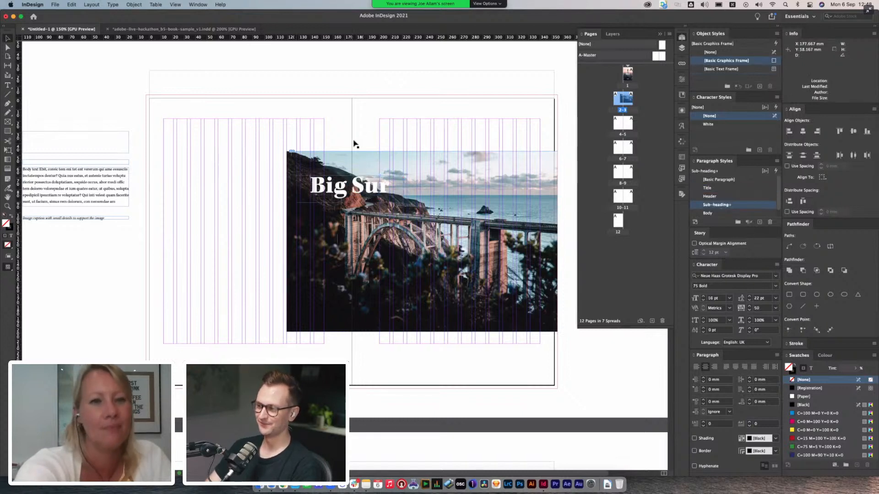
pyautogui.click(368, 192)
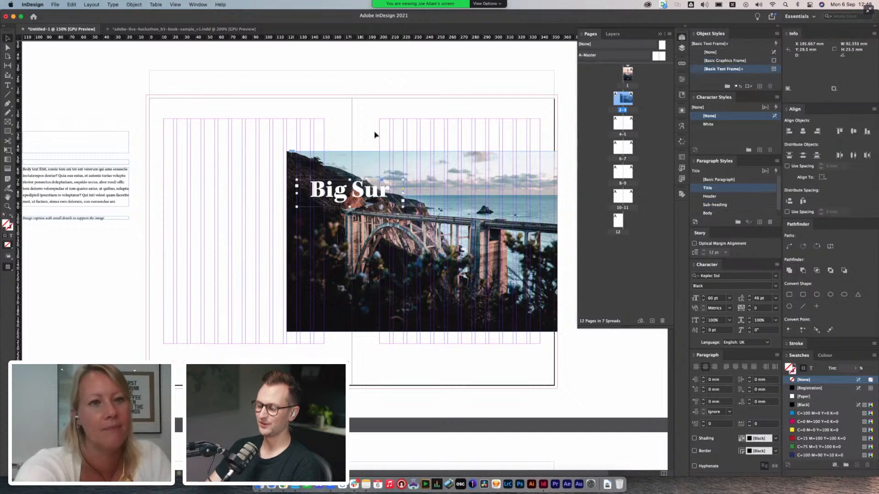
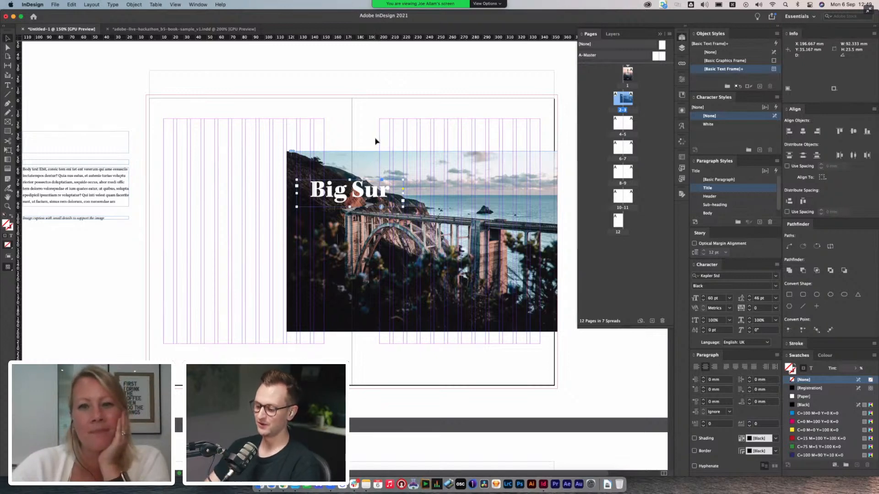
# - Switch from InDesign to Safari, which shows the PT Serif font page
pyautogui.press('super+Tab')
pyautogui.press('super+Tab')
pyautogui.press('super+Tab')
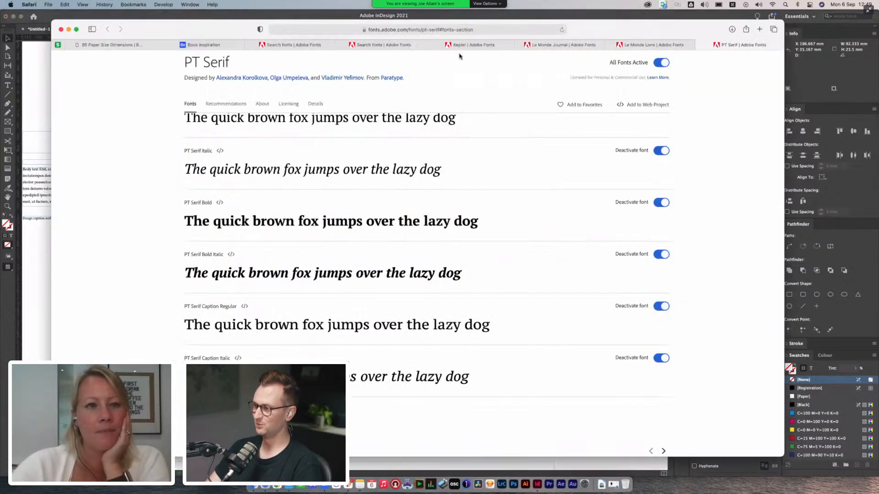
# - View the TEMPORARY FUTURE spread in Behance's Book Inspiration collection, then return to the Big Sur layout
pyautogui.click(202, 44)
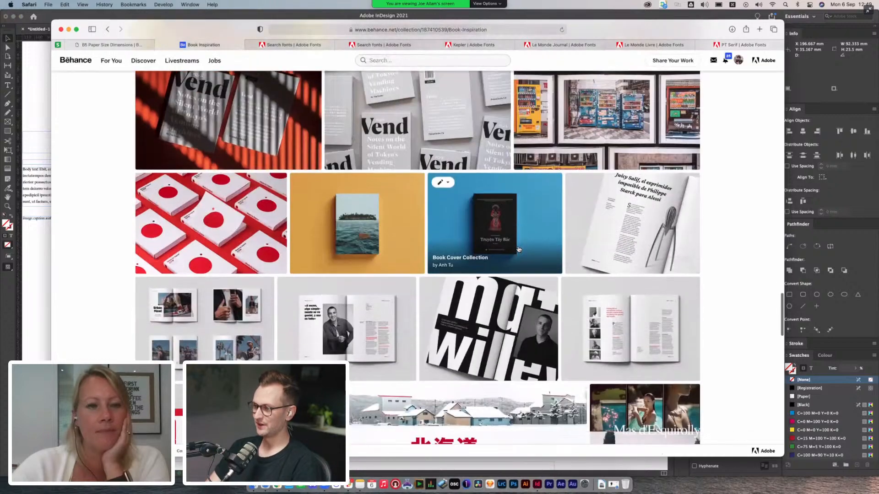
pyautogui.scroll(15, 518, 248)
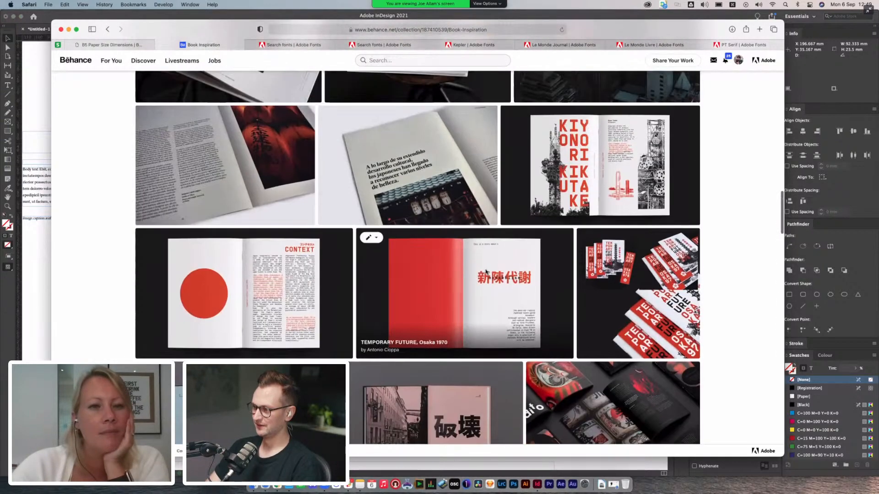
pyautogui.click(487, 273)
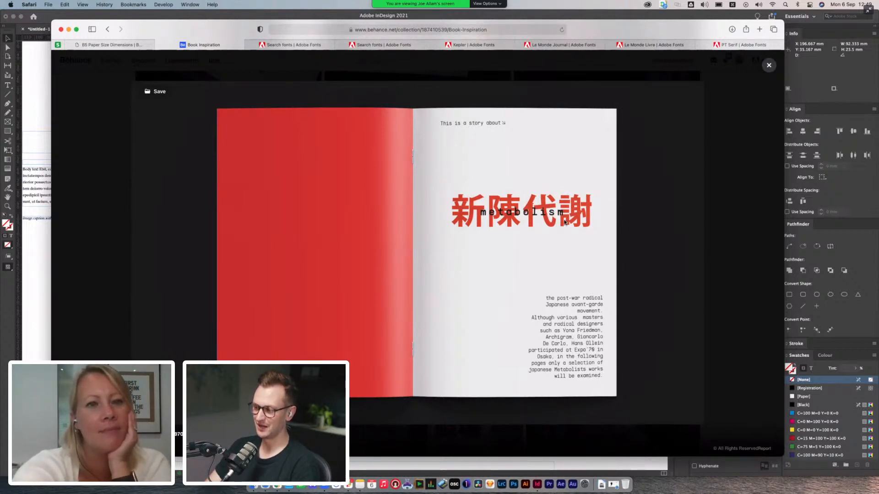
pyautogui.press('super+Tab')
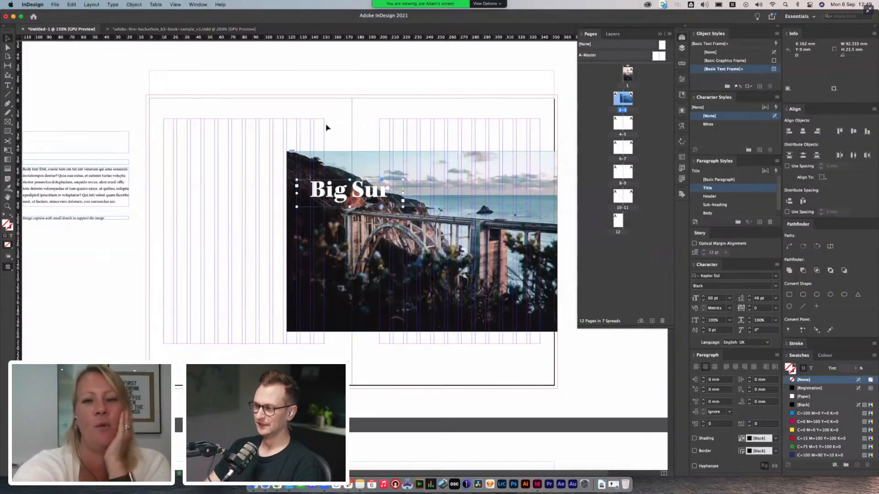
pyautogui.click(324, 142)
# - Apply the Header style to the Big Sur title, move it up-left above the photo, and colour it Black
pyautogui.moveTo(324, 142); pyautogui.dragTo(397, 145)
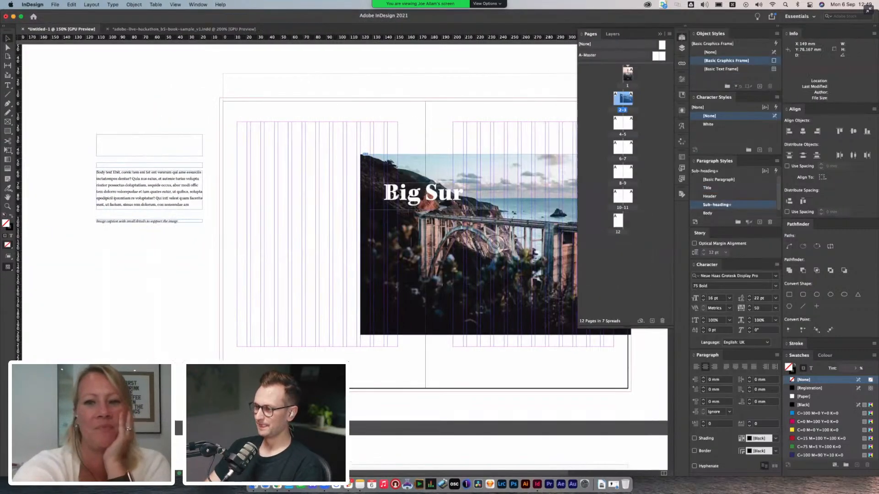
pyautogui.click(429, 193)
pyautogui.click(725, 196)
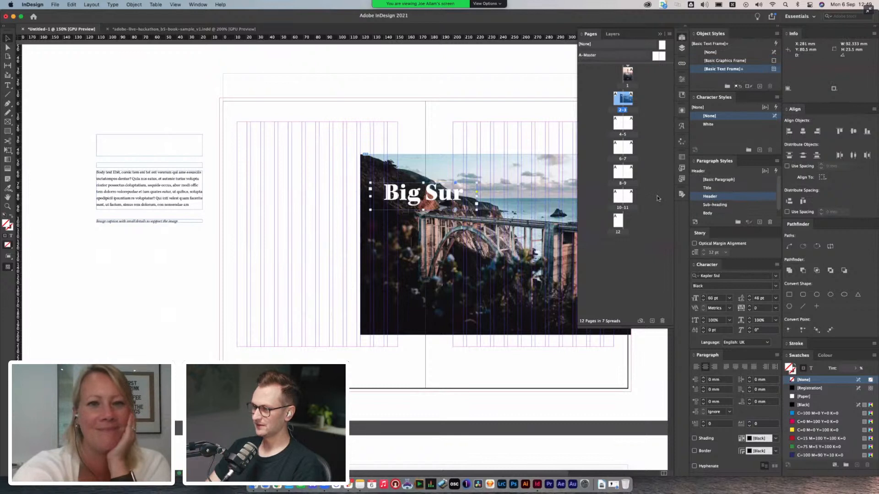
pyautogui.moveTo(433, 194); pyautogui.dragTo(314, 155)
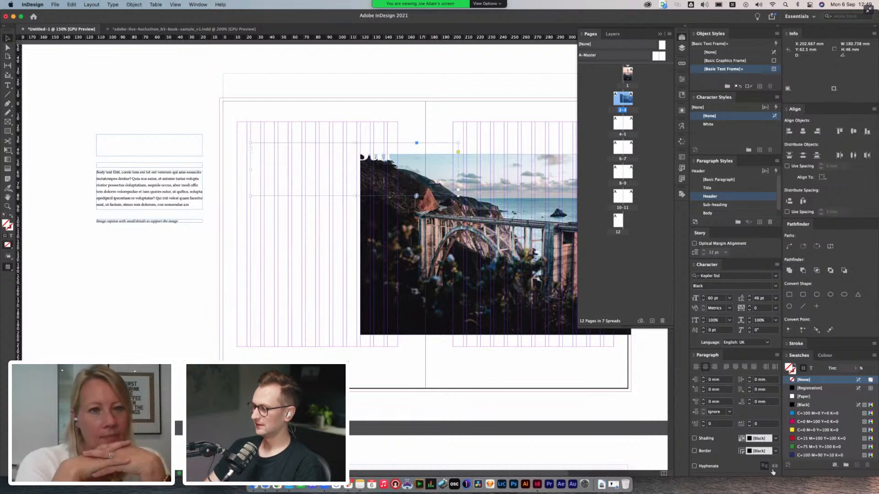
pyautogui.click(811, 368)
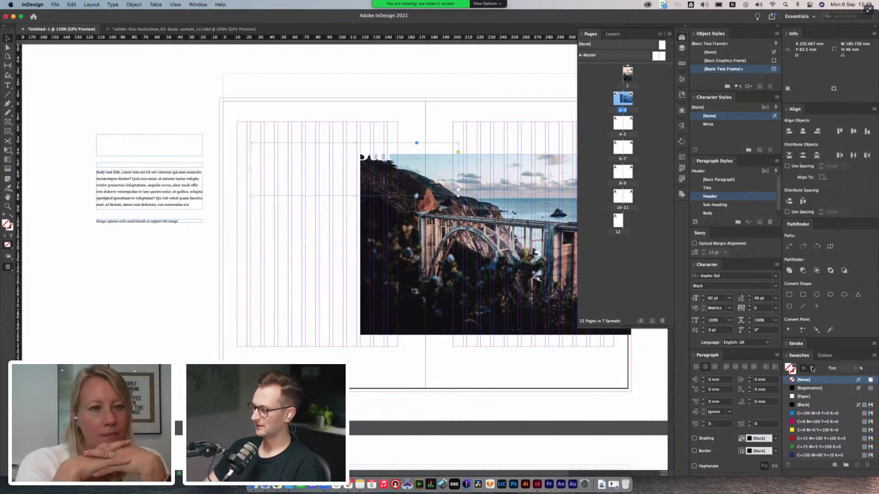
pyautogui.click(804, 404)
pyautogui.click(376, 118)
pyautogui.moveTo(383, 120); pyautogui.dragTo(400, 130)
pyautogui.press('super+equal')
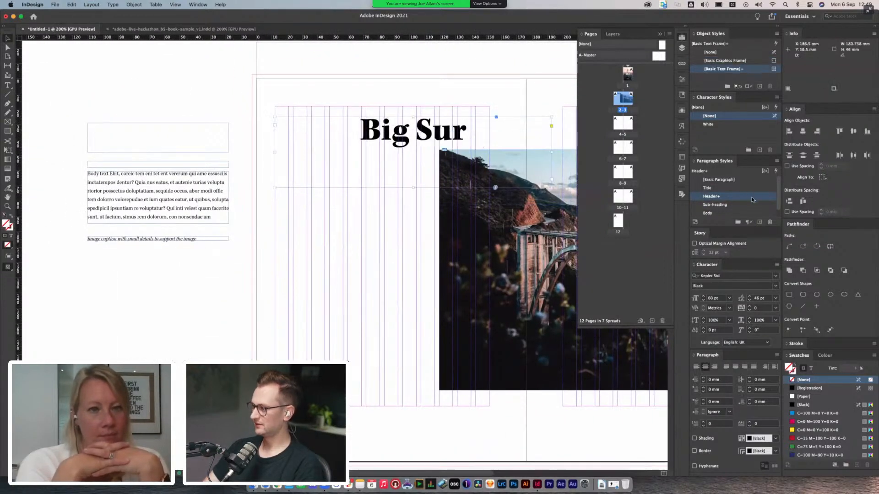
# - Clear the title's Header overrides and change the Header style's alignment from Centre to Left
pyautogui.rightClick(752, 200)
pyautogui.click(778, 229)
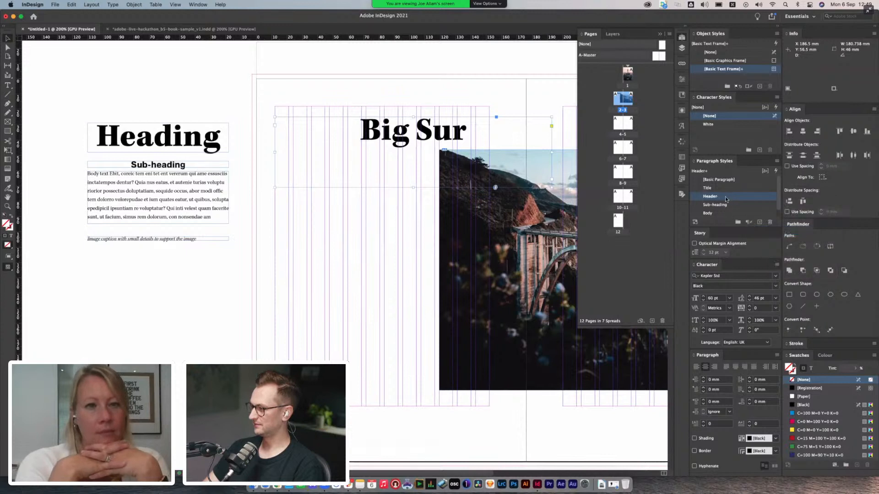
pyautogui.doubleClick(726, 199)
pyautogui.click(501, 154)
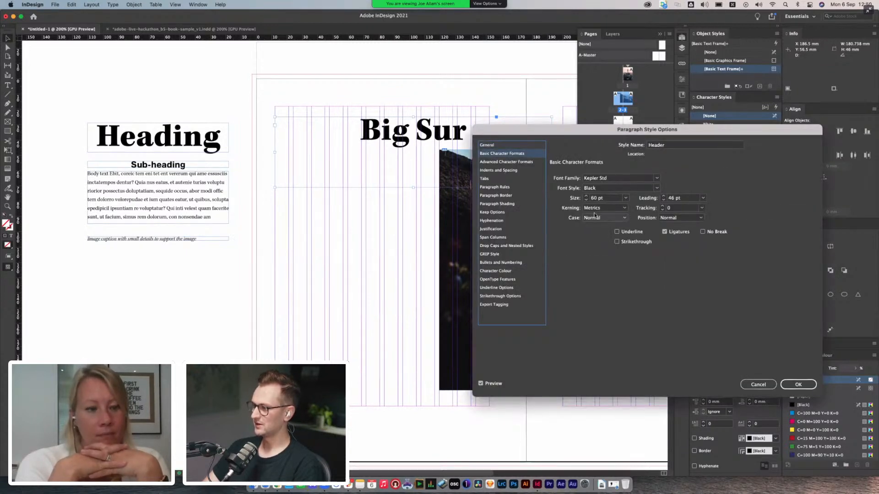
pyautogui.click(500, 170)
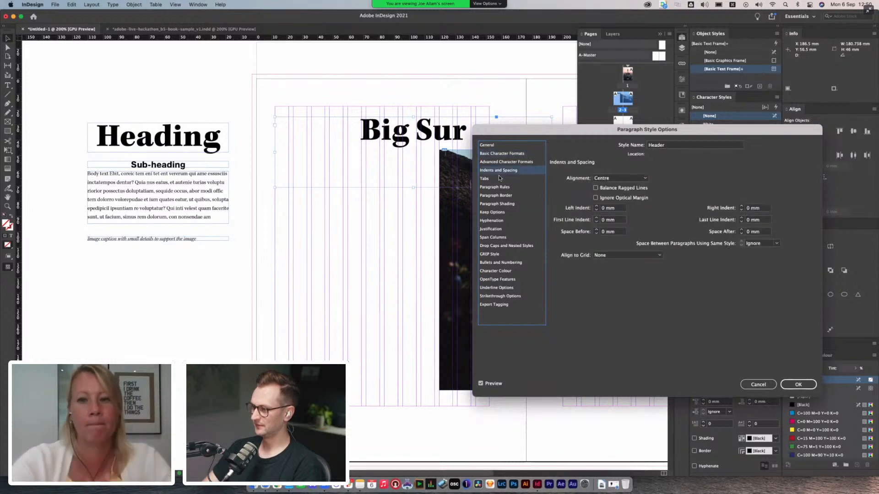
pyautogui.click(620, 178)
pyautogui.click(609, 180)
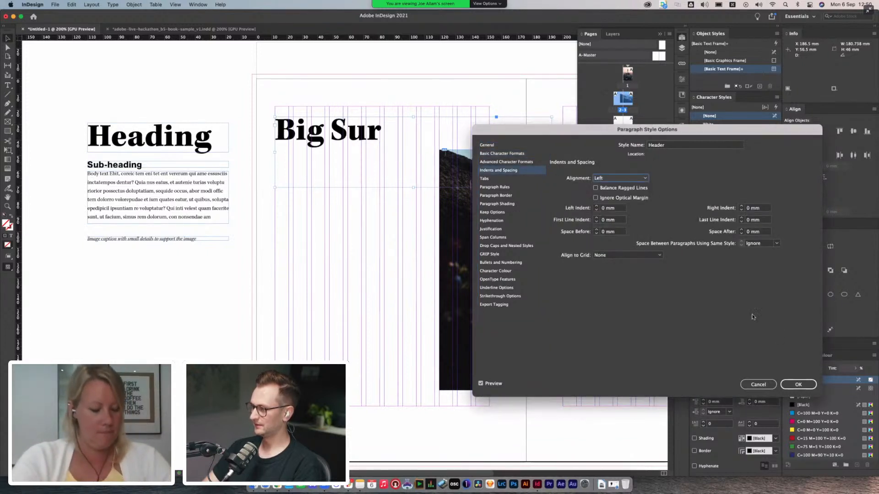
pyautogui.click(797, 385)
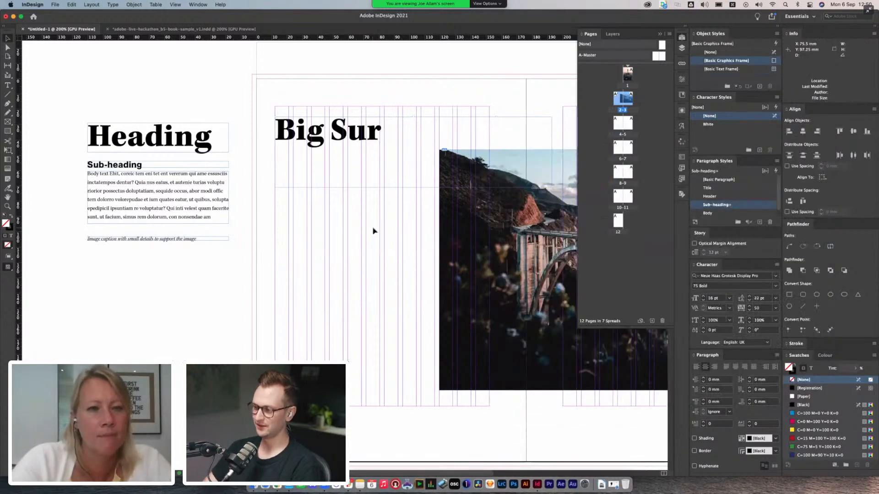
# - Retype the title text as 'Bixby Creek Bridge'
pyautogui.click(363, 140)
pyautogui.moveTo(360, 137)
pyautogui.mouseDown()
pyautogui.moveTo(356, 147)
pyautogui.moveTo(360, 138)
pyautogui.mouseUp()
pyautogui.doubleClick(330, 145)
pyautogui.press('super+a')
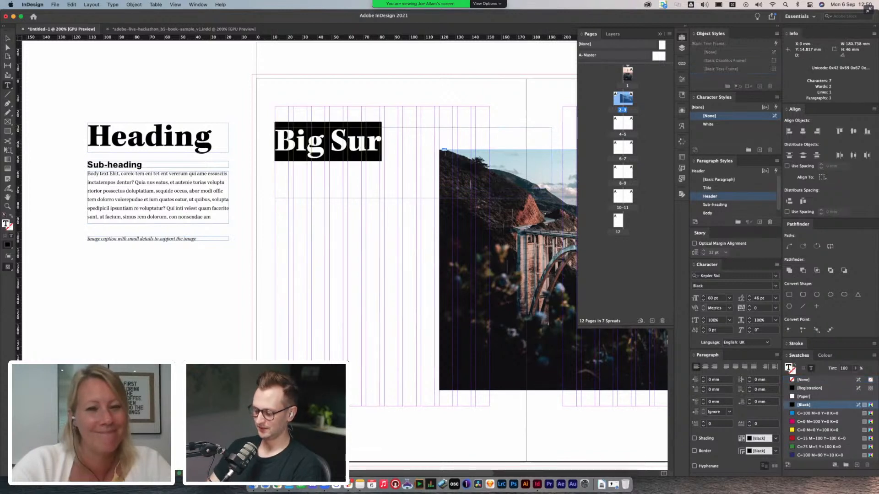
pyautogui.write('Bixby Creek Bridge')
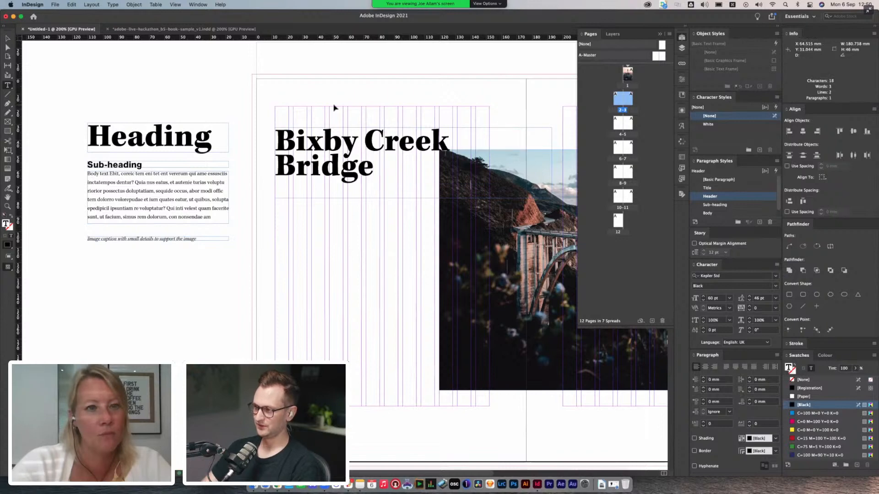
pyautogui.keyDown('super'); pyautogui.click(335, 109); pyautogui.keyUp('super')
pyautogui.press('v')
pyautogui.moveTo(382, 111); pyautogui.dragTo(345, 92)
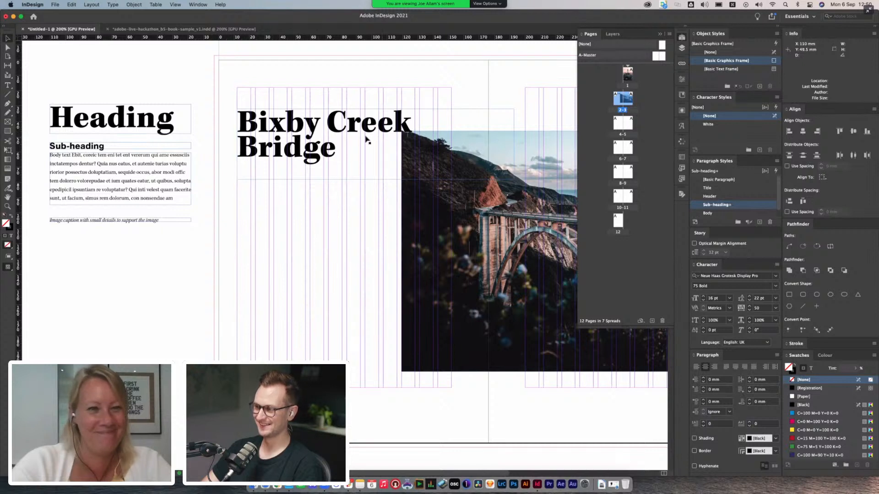
# - Narrow the title frame to 140 mm, fit it to its text, and copy the body frame below it
pyautogui.click(399, 137)
pyautogui.moveTo(511, 143); pyautogui.dragTo(451, 144)
pyautogui.click(355, 93)
pyautogui.moveTo(344, 123); pyautogui.dragTo(340, 111)
pyautogui.click(338, 93)
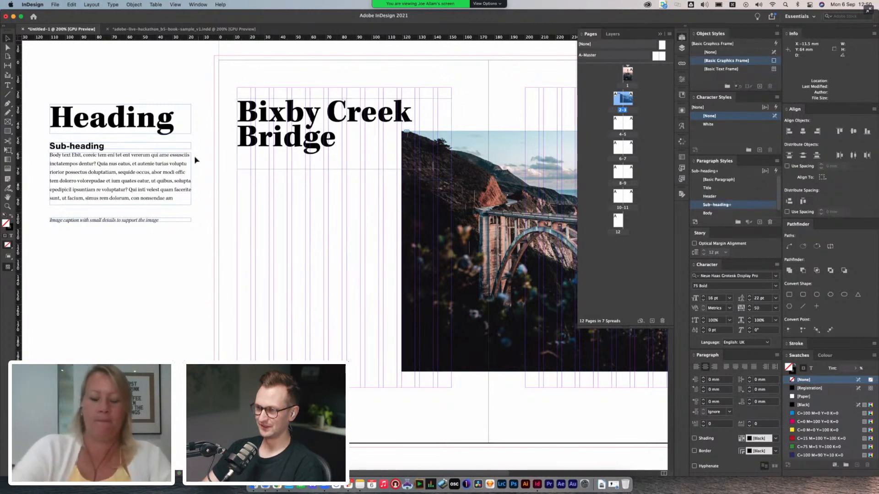
pyautogui.click(281, 162)
pyautogui.doubleClick(343, 169)
pyautogui.click(327, 181)
pyautogui.moveTo(108, 165); pyautogui.dragTo(298, 187)
# - Make the copied frame's text the BIG SUR, CALIFORNIA line in Sub-heading style, about 63 mm tall
pyautogui.doubleClick(298, 188)
pyautogui.press('super+a')
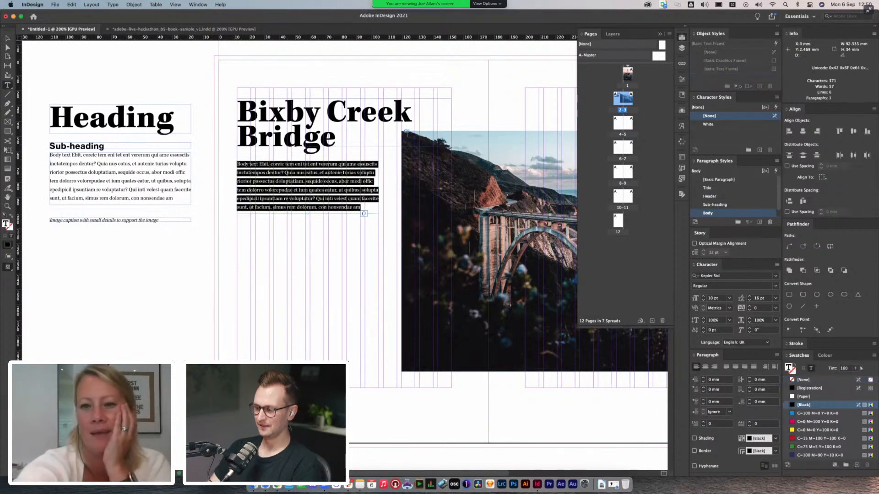
pyautogui.write('BIG SUR, CALIFORNIA')
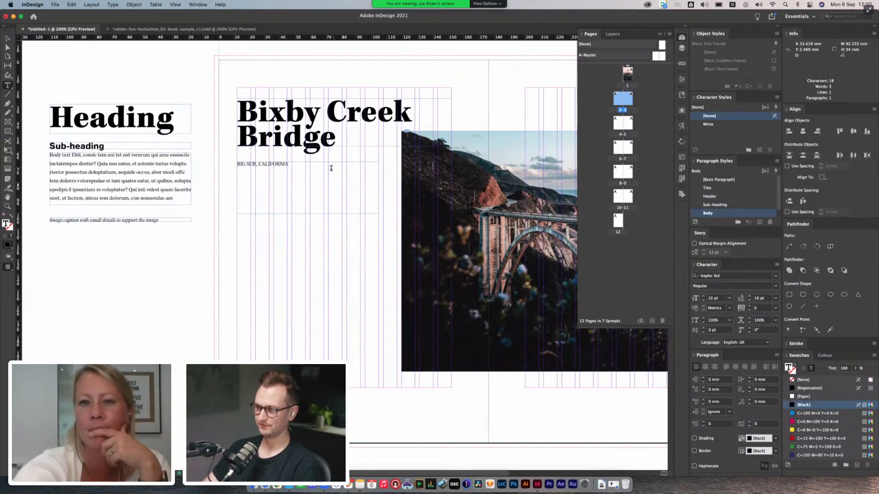
pyautogui.press('super+a')
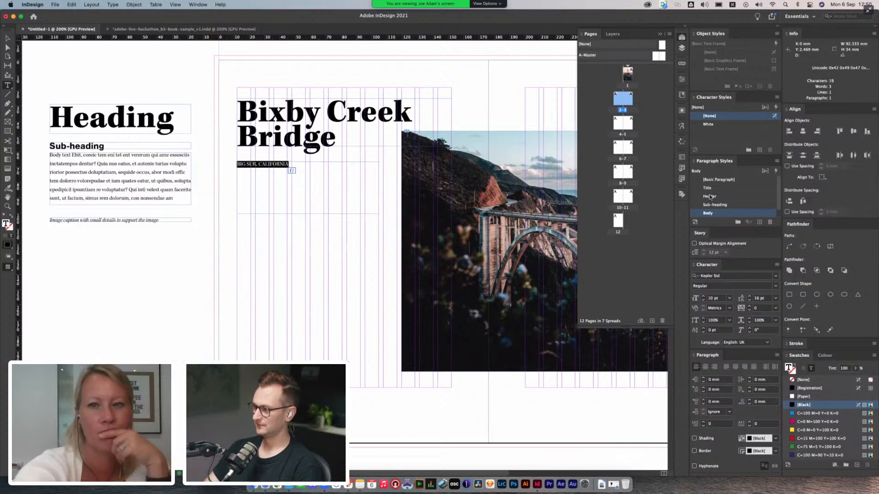
pyautogui.click(715, 204)
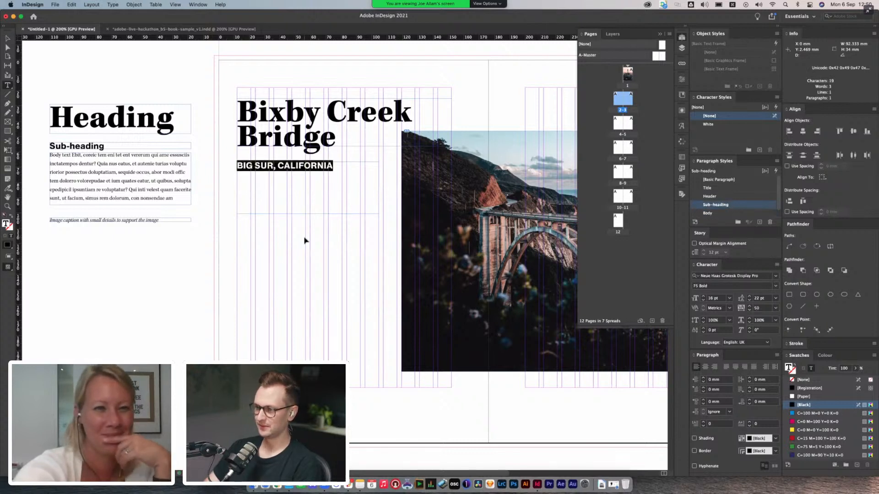
pyautogui.press('Escape')
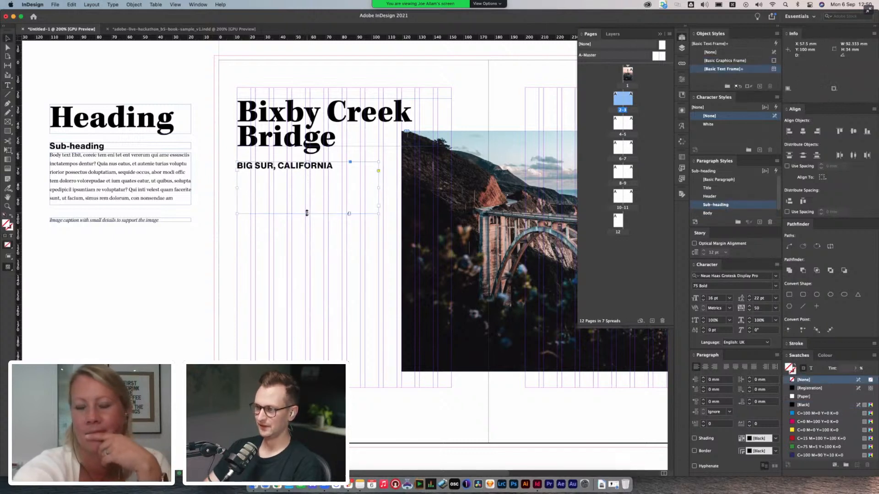
pyautogui.moveTo(307, 213); pyautogui.dragTo(310, 257)
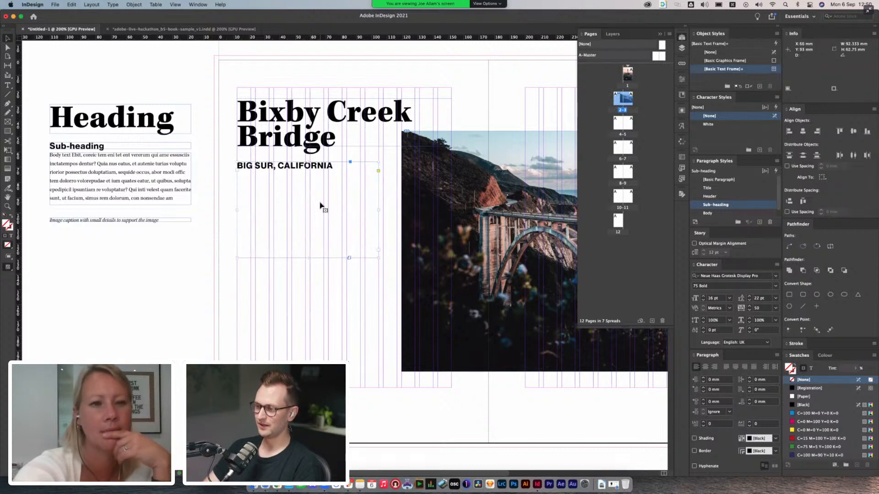
# - Add a Body-styled line after CALIFORNIA and fill the frame with placeholder text
pyautogui.doubleClick(336, 173)
pyautogui.press('Return')
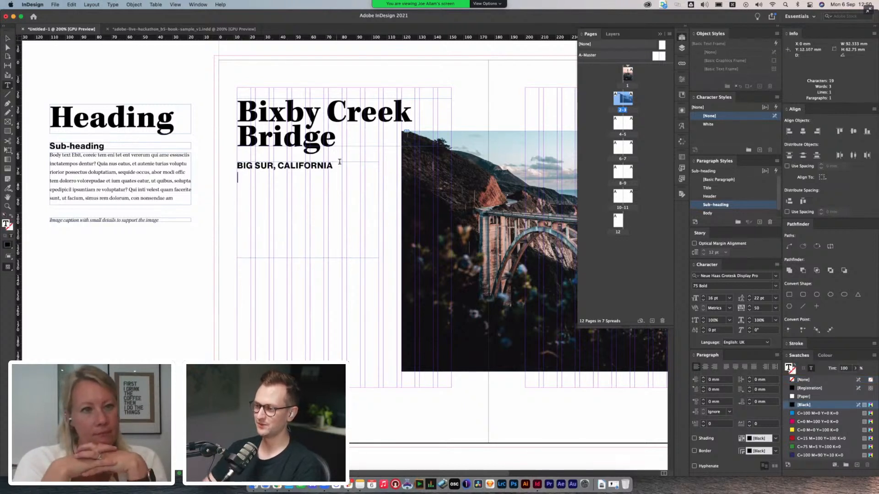
pyautogui.click(708, 214)
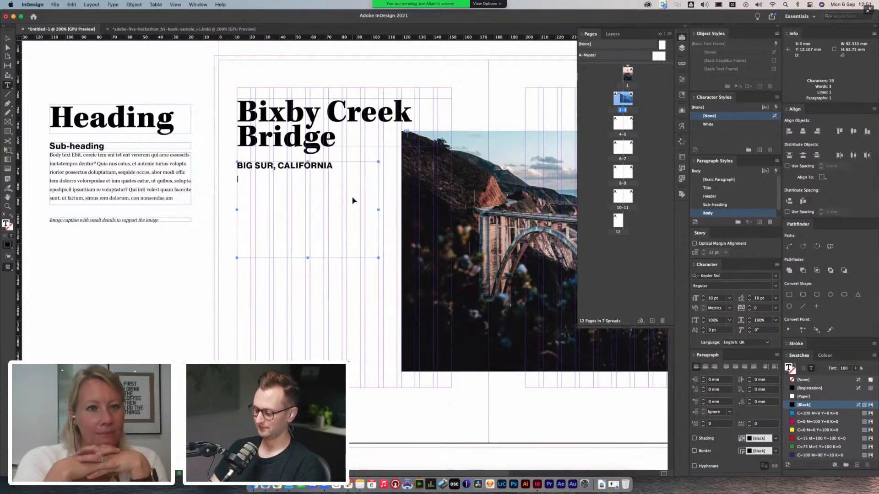
pyautogui.press('super+alt+shift+p')
pyautogui.click(482, 243)
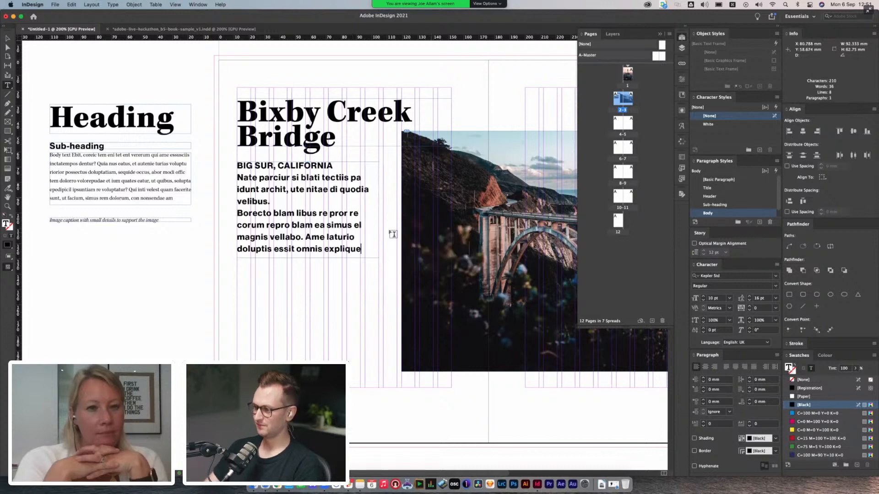
# - Apply Body to both placeholder paragraphs and join the Borecto paragraph onto the previous one
pyautogui.click(247, 177)
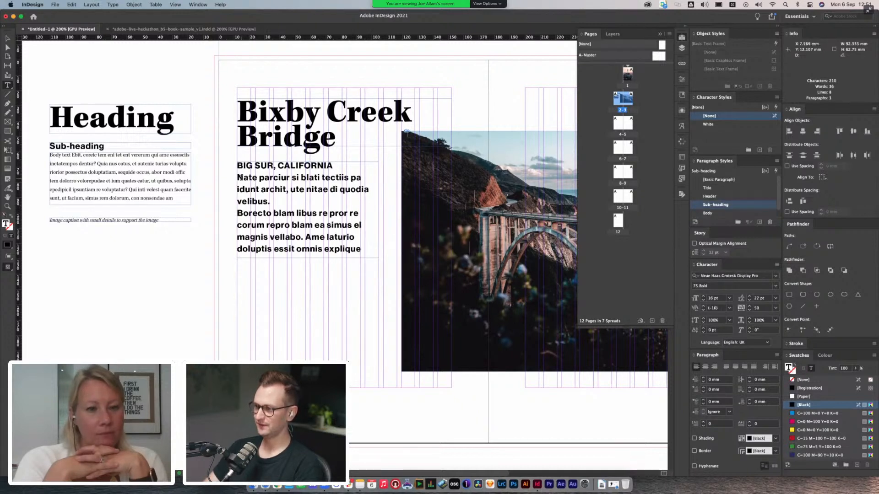
pyautogui.click(714, 213)
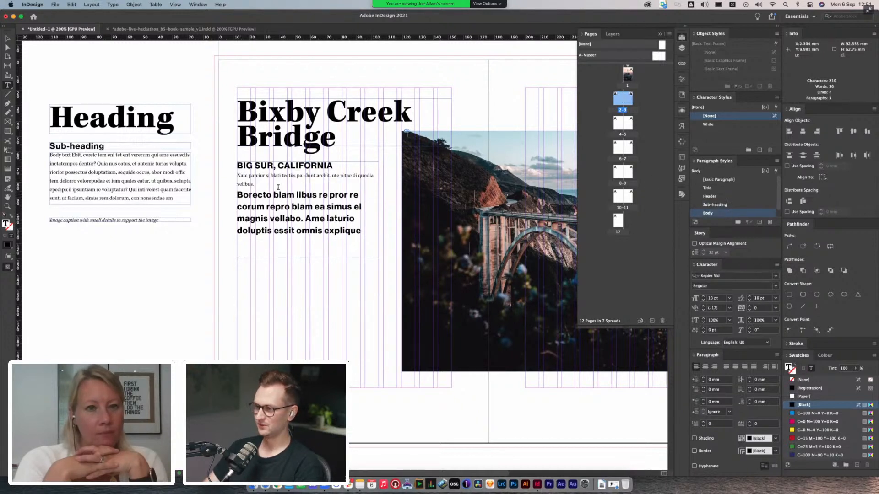
pyautogui.click(251, 197)
pyautogui.click(722, 213)
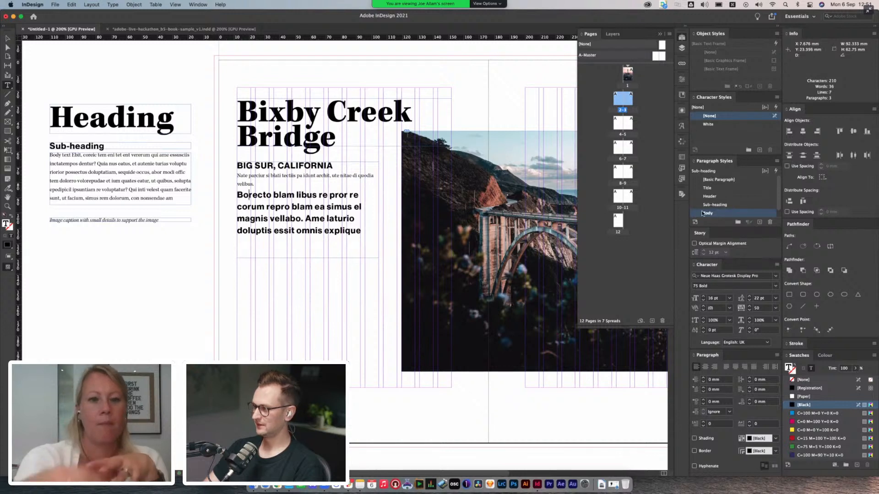
pyautogui.click(238, 193)
pyautogui.press('BackSpace')
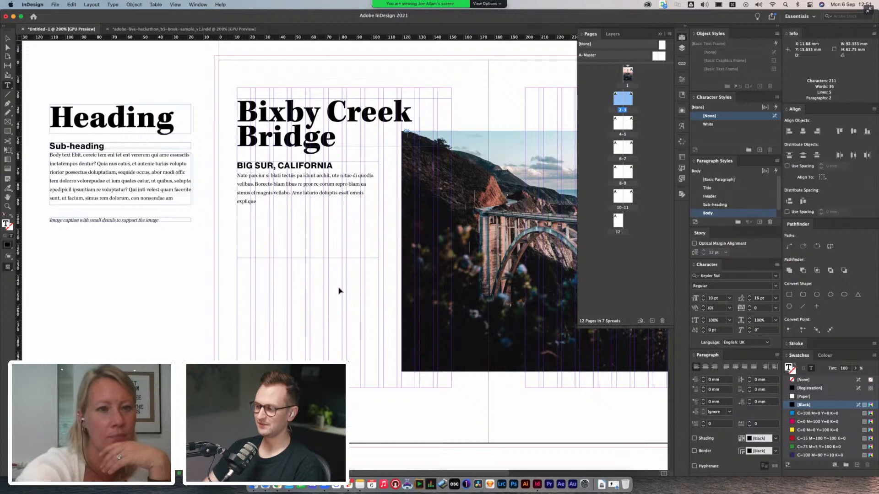
pyautogui.press('Escape')
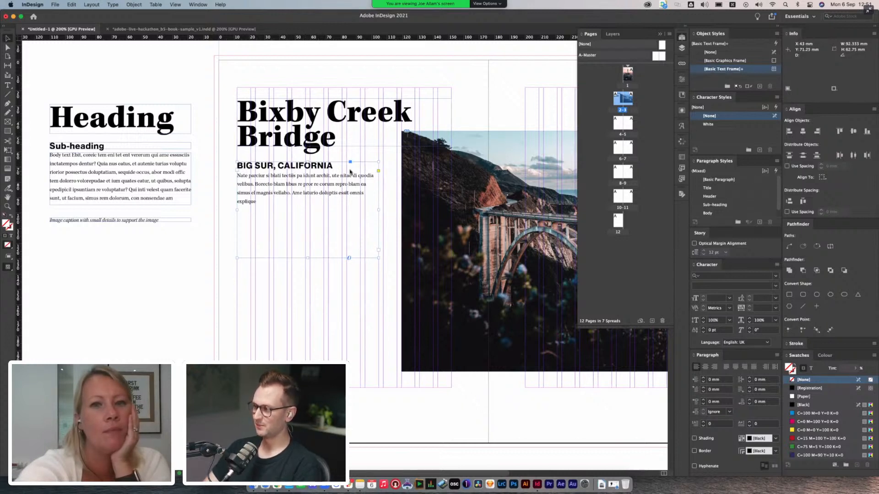
# - Set the Sub-heading style's Space After to 6 pt in Indents and Spacing
pyautogui.click(367, 338)
pyautogui.doubleClick(744, 206)
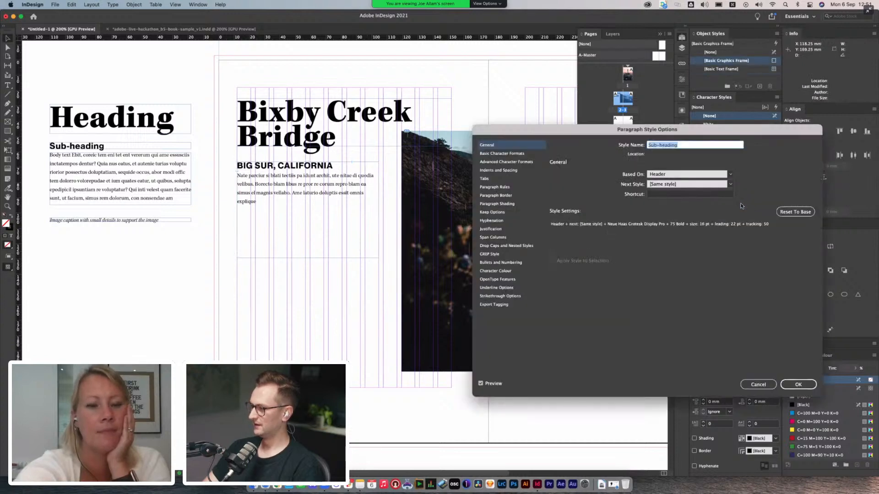
pyautogui.click(499, 170)
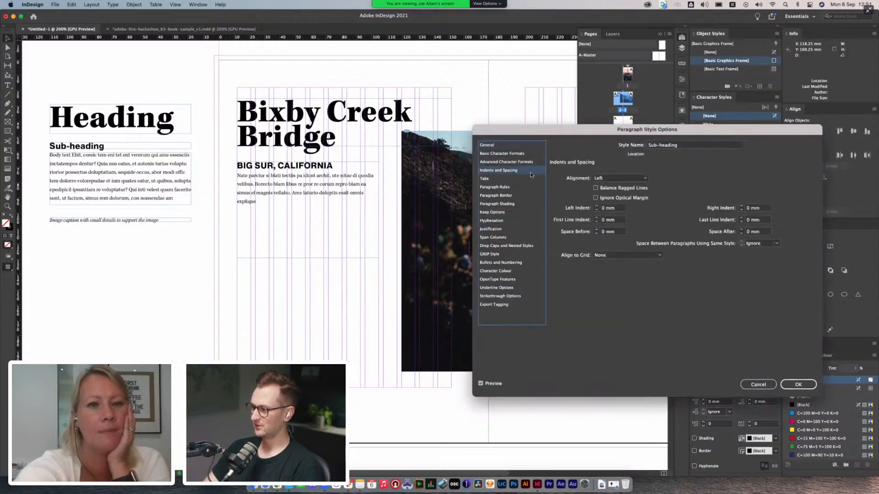
pyautogui.moveTo(578, 142); pyautogui.dragTo(541, 131)
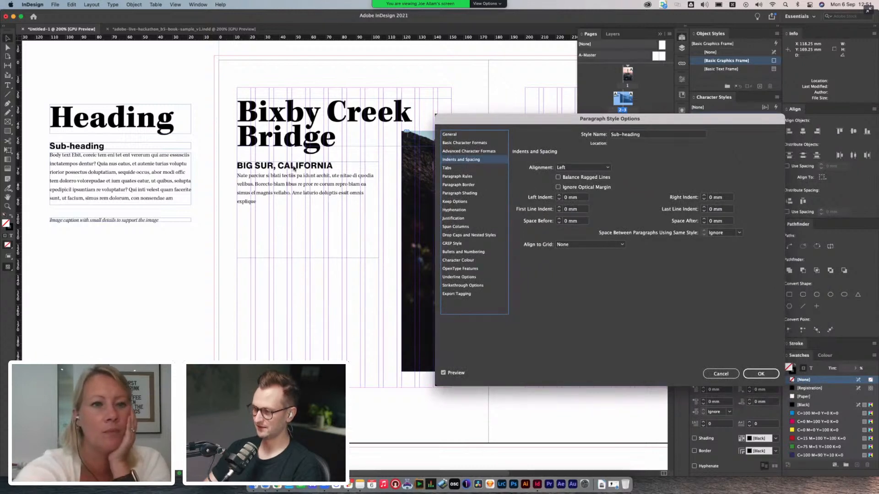
pyautogui.press('super+equal')
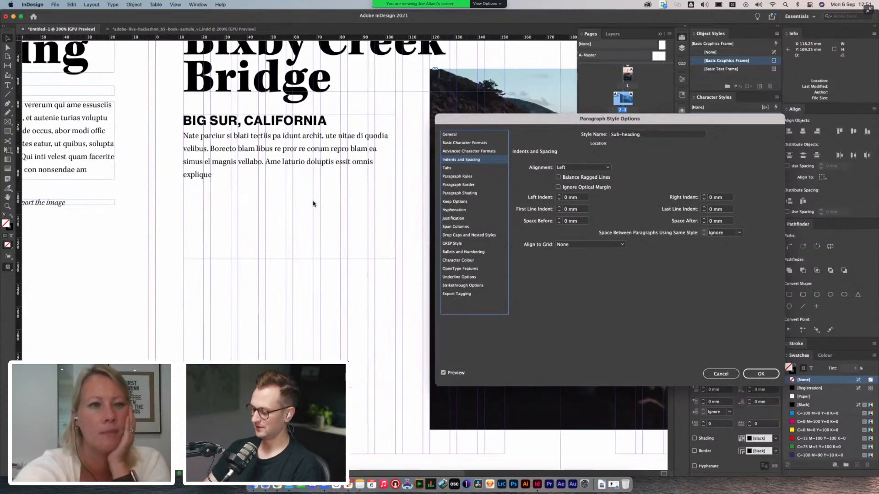
pyautogui.press('super+equal')
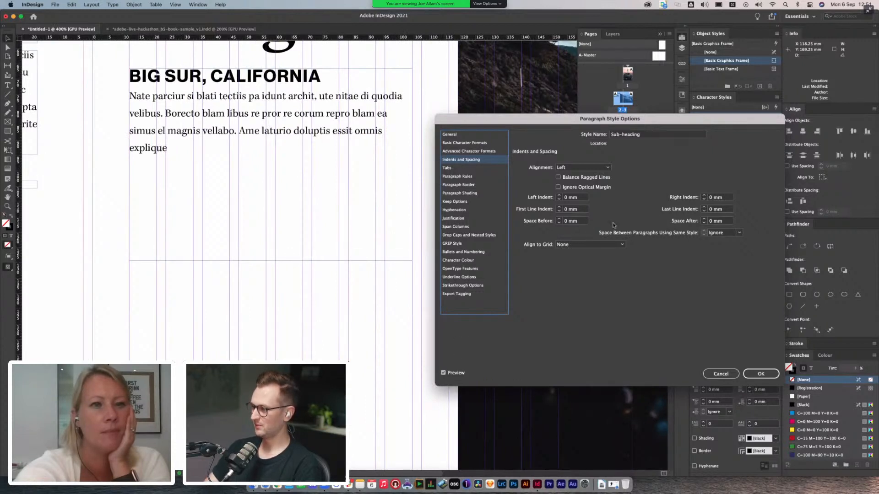
pyautogui.click(704, 220)
pyautogui.click(704, 219)
pyautogui.click(704, 220)
pyautogui.click(705, 219)
pyautogui.click(705, 219)
pyautogui.click(704, 219)
pyautogui.click(704, 220)
pyautogui.click(705, 219)
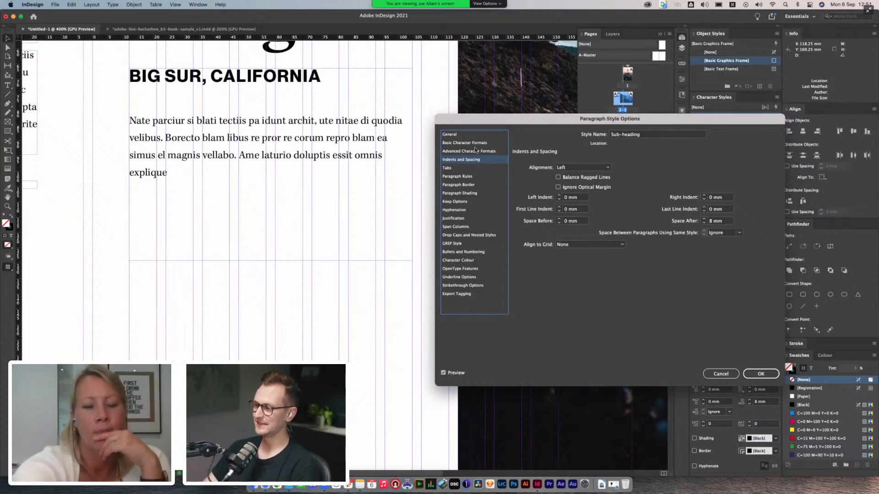
pyautogui.click(704, 223)
pyautogui.click(703, 223)
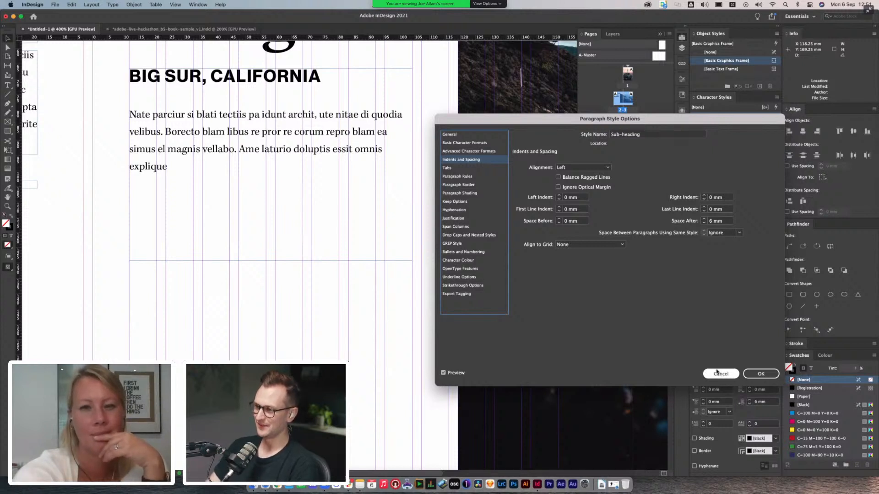
pyautogui.click(704, 223)
pyautogui.click(704, 223)
pyautogui.doubleClick(711, 222)
pyautogui.write('6pt')
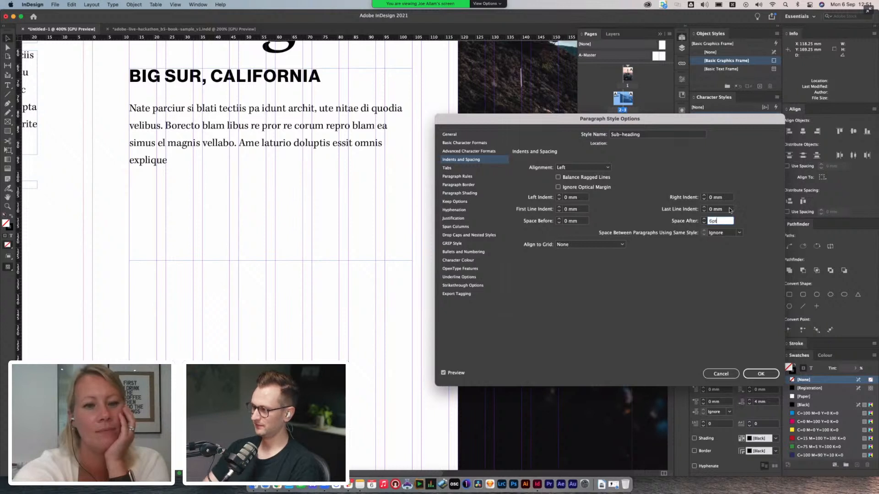
pyautogui.click(730, 209)
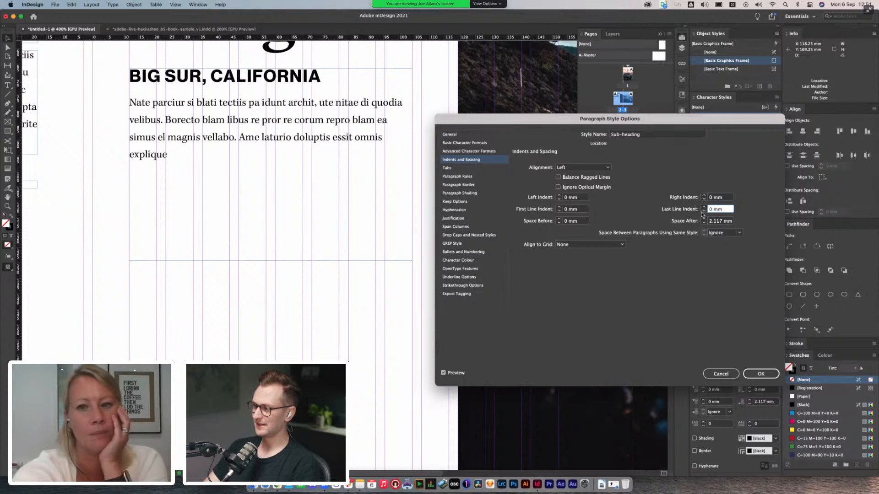
# - Leave the Sub-heading left indent at 0 mm and confirm the style options
pyautogui.click(559, 194)
pyautogui.click(559, 195)
pyautogui.click(558, 200)
pyautogui.click(558, 200)
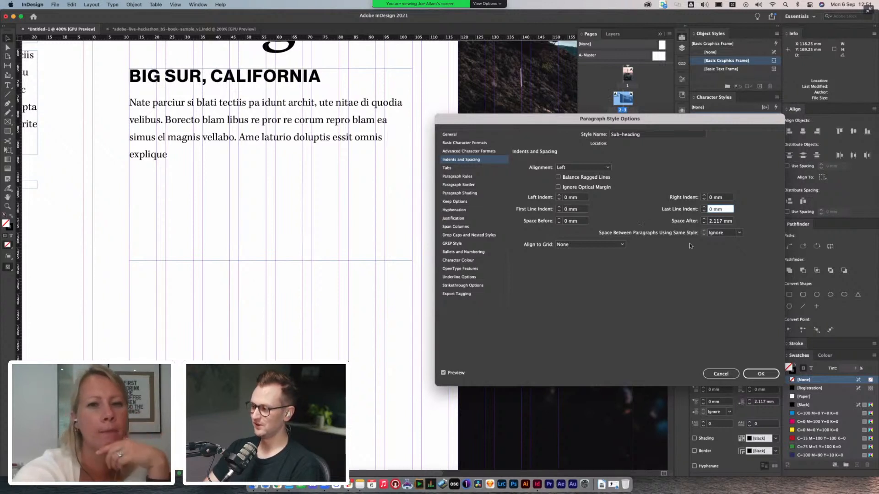
pyautogui.click(760, 374)
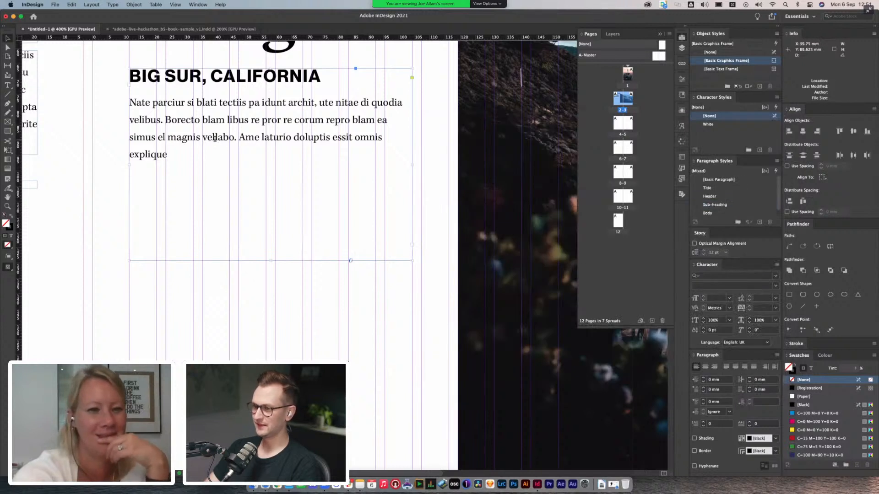
# - Add a period after 'explique' and fill the rest of the frame with placeholder text
pyautogui.doubleClick(215, 138)
pyautogui.write('.')
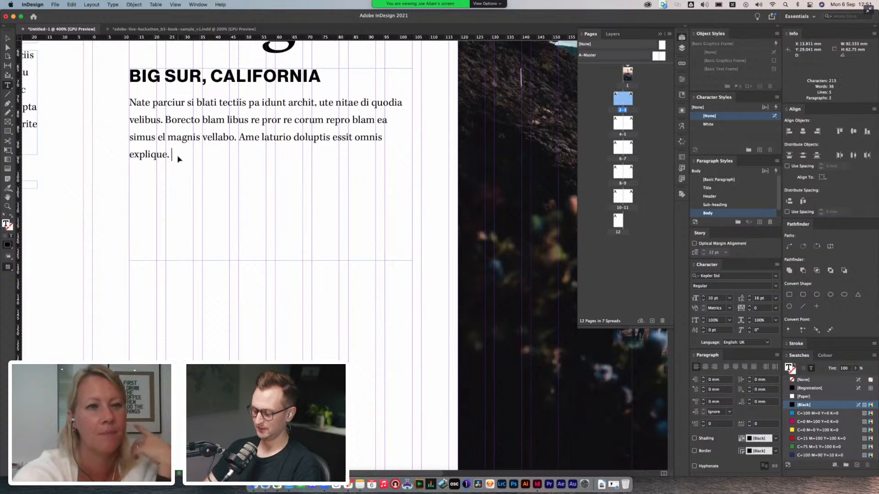
pyautogui.press('alt+shift+super+f')
pyautogui.click(493, 247)
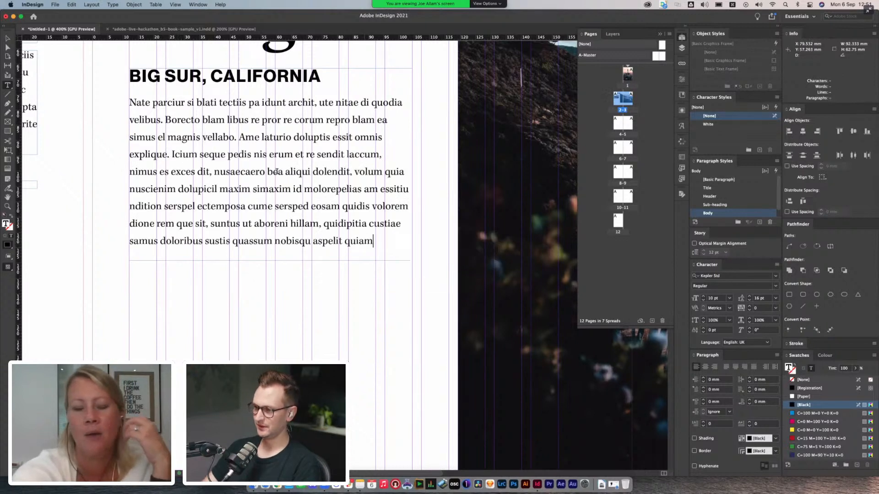
# - Insert a period and space after 'nusaecaero' so it reads 'nusaecaero. Bea'
pyautogui.click(173, 155)
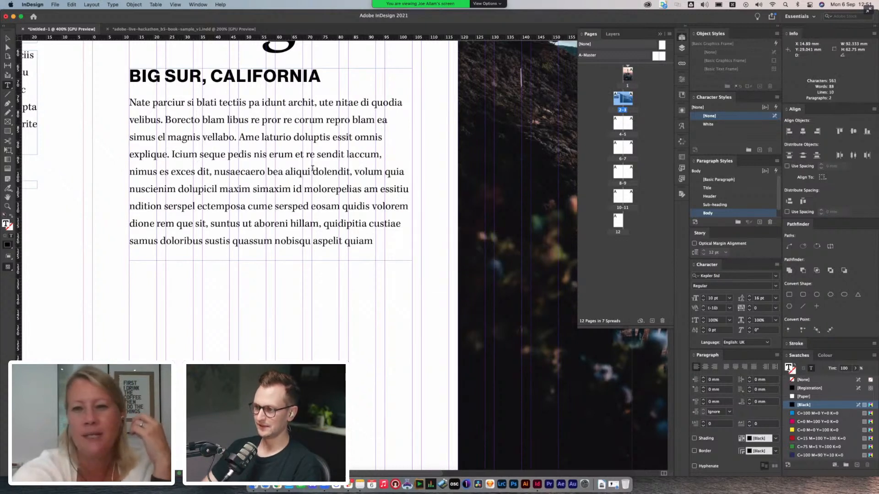
pyautogui.click(266, 171)
pyautogui.press('BackSpace')
pyautogui.write('. ')
pyautogui.write('B')
pyautogui.press('Delete')
pyautogui.click(271, 342)
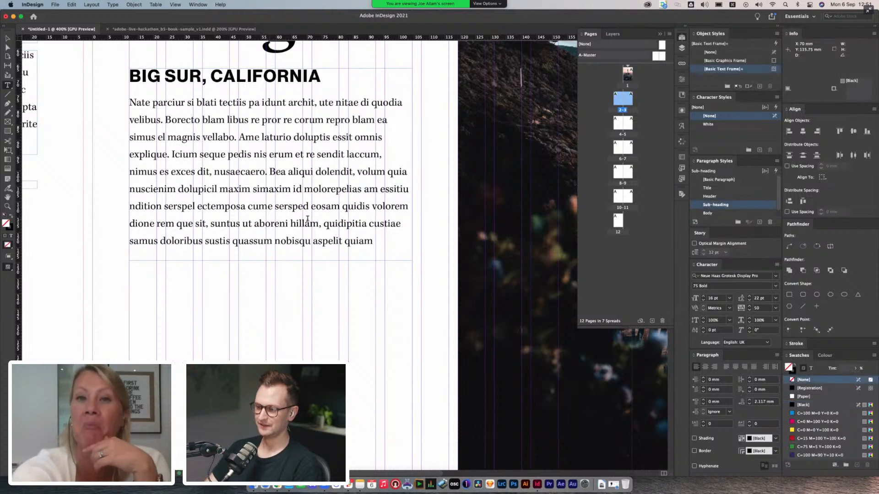
pyautogui.doubleClick(373, 241)
pyautogui.click(375, 241)
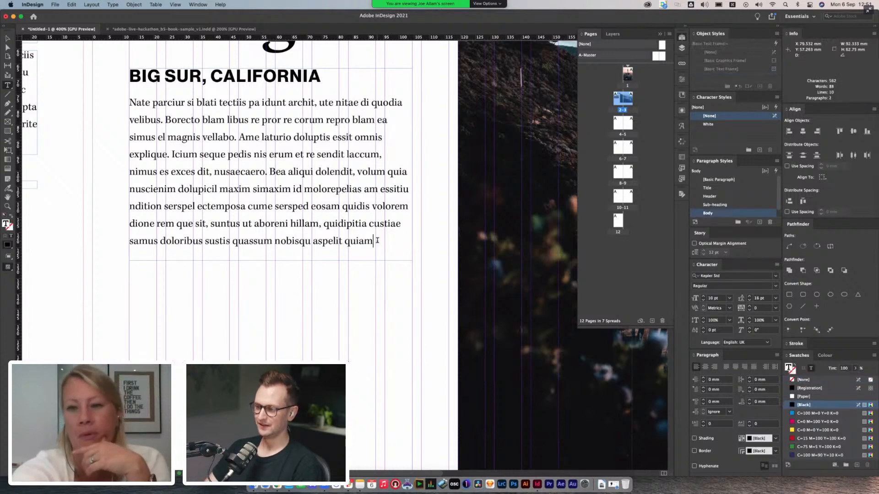
pyautogui.press('super+alt+shift+p')
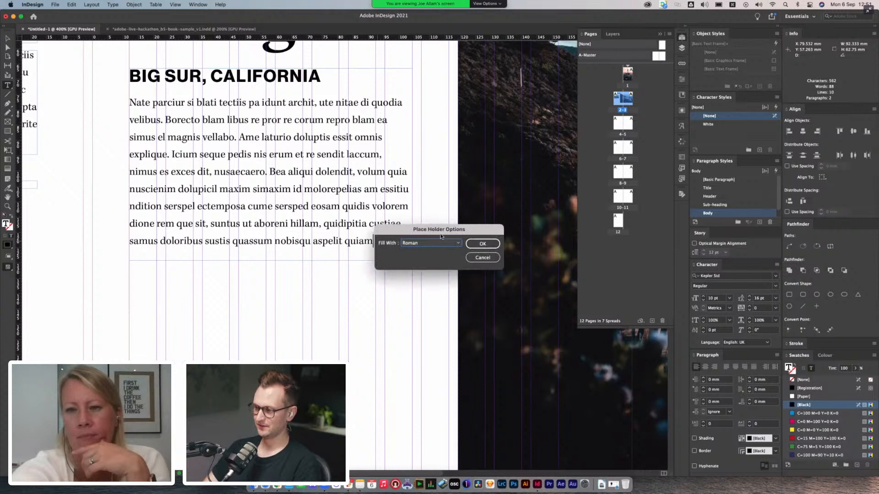
pyautogui.moveTo(440, 236); pyautogui.dragTo(428, 241)
pyautogui.click(418, 248)
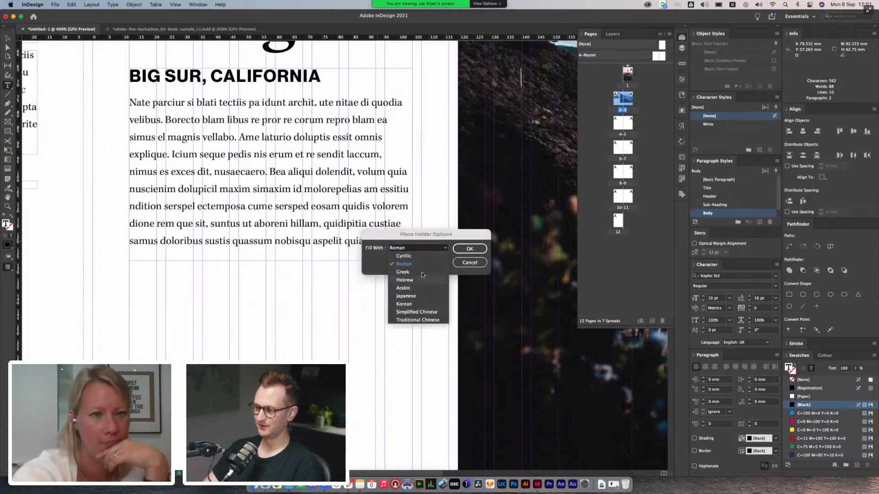
pyautogui.click(452, 243)
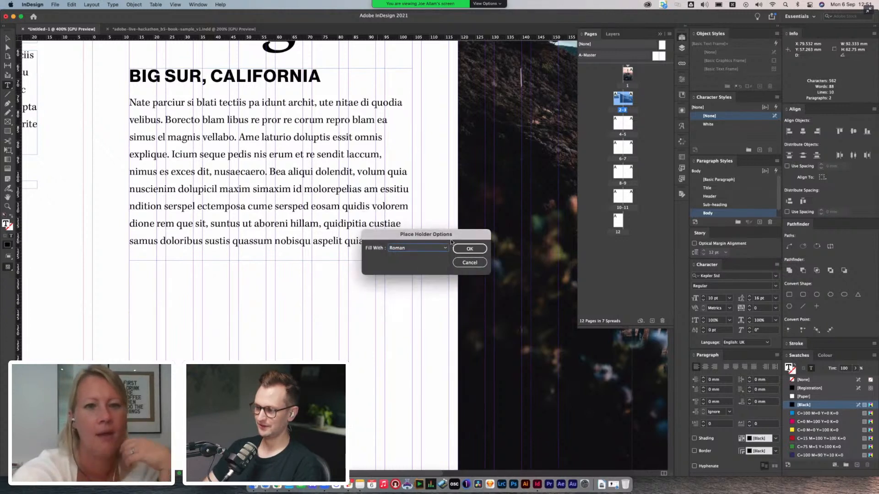
pyautogui.click(470, 263)
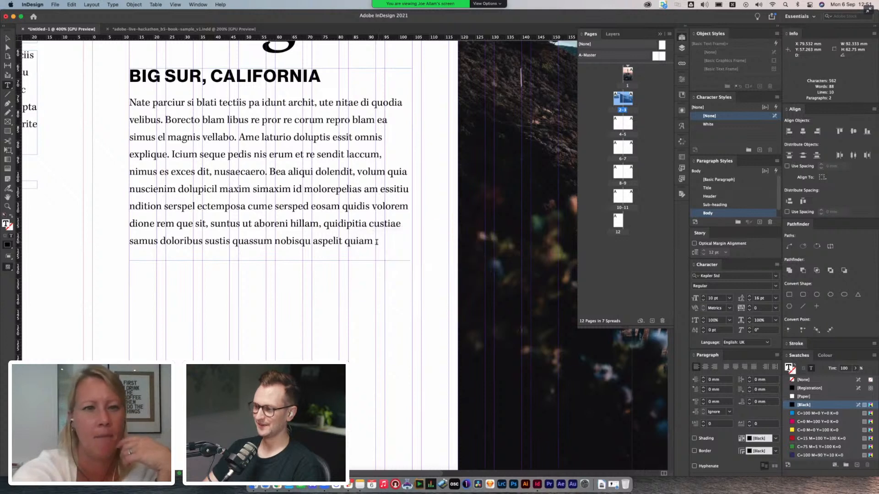
pyautogui.click(300, 307)
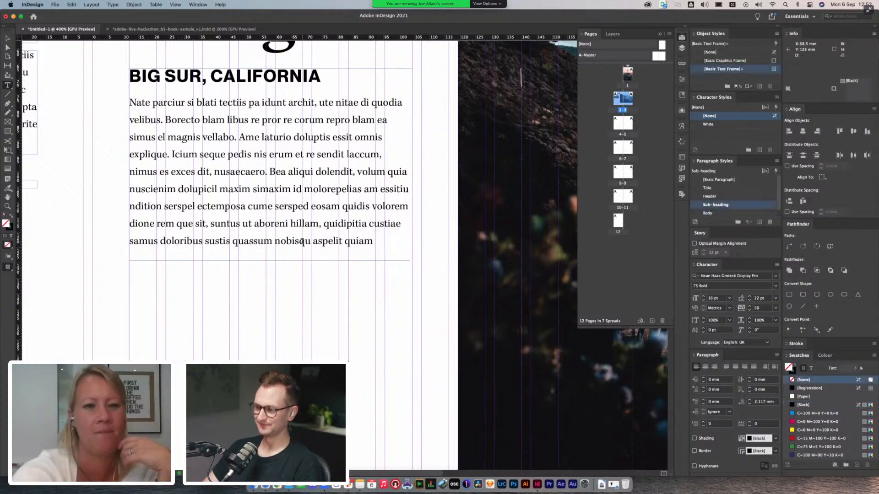
pyautogui.press('v')
pyautogui.click(271, 175)
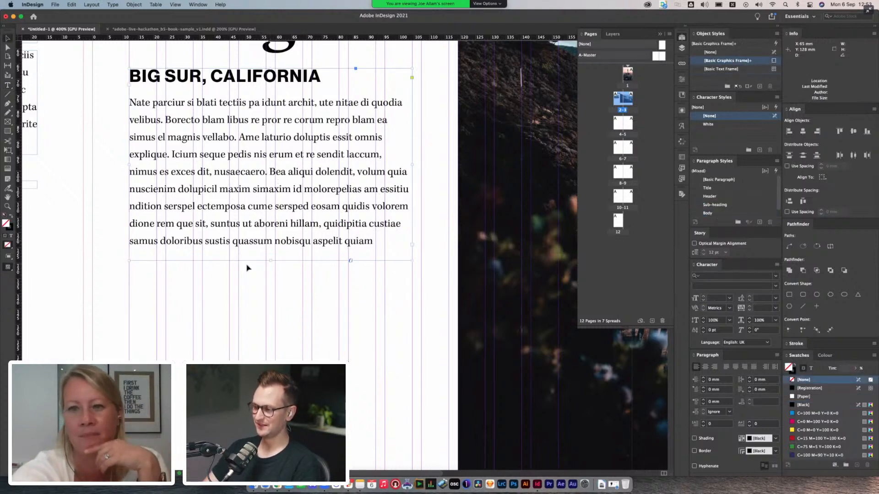
pyautogui.moveTo(270, 261); pyautogui.dragTo(272, 358)
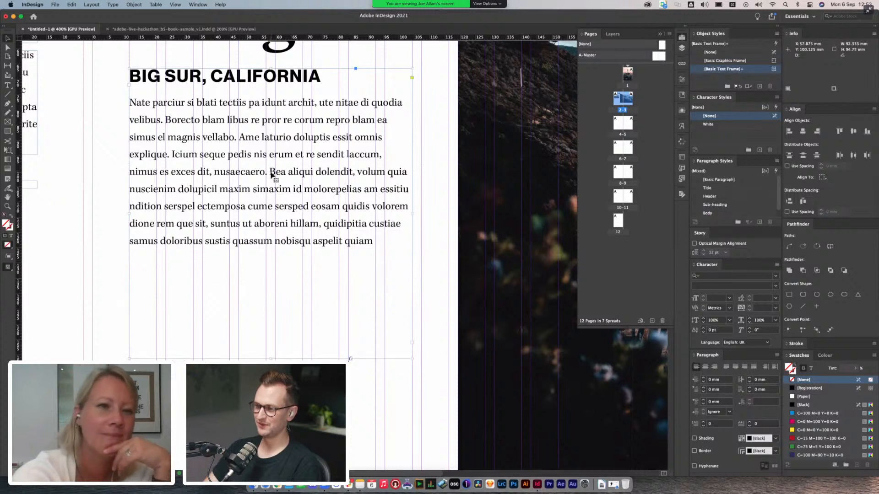
pyautogui.doubleClick(270, 172)
pyautogui.press('Return')
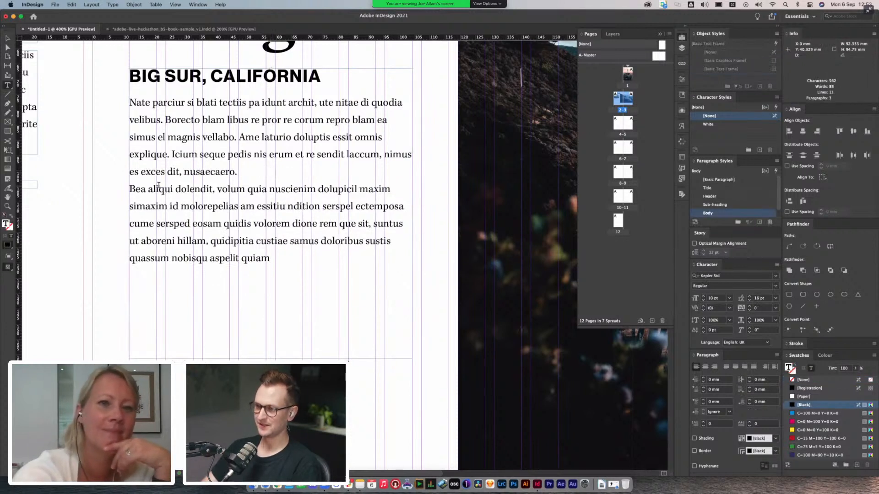
pyautogui.click(103, 182)
pyautogui.press('v')
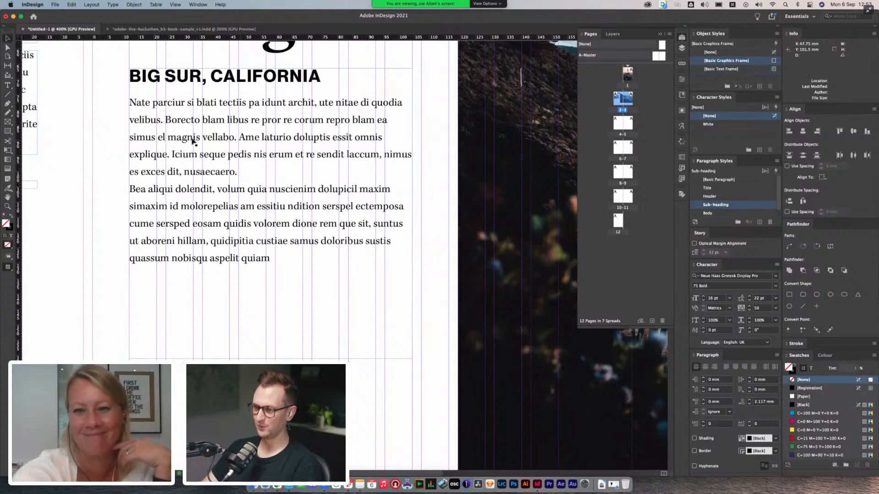
pyautogui.doubleClick(264, 175)
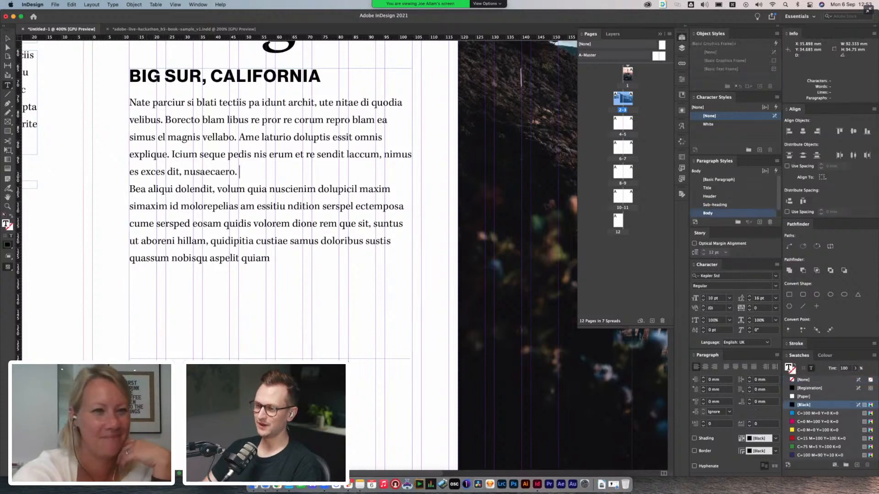
pyautogui.press('BackSpace')
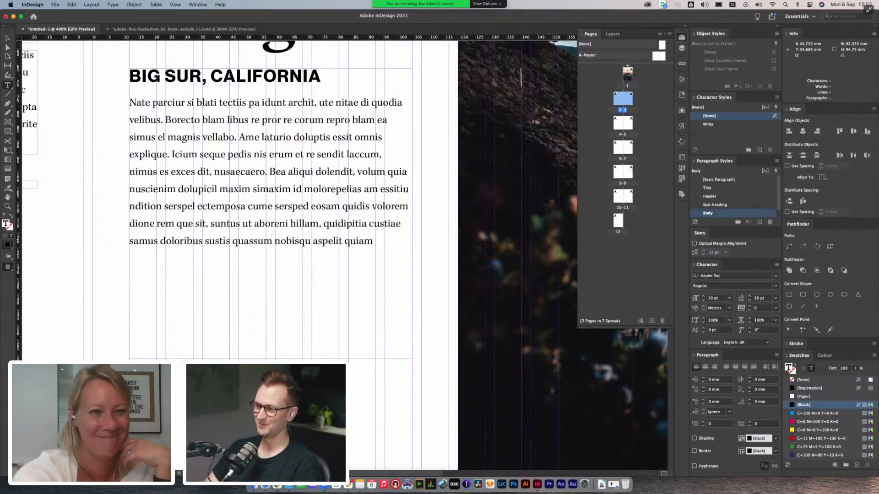
pyautogui.press('Return')
pyautogui.press('Return')
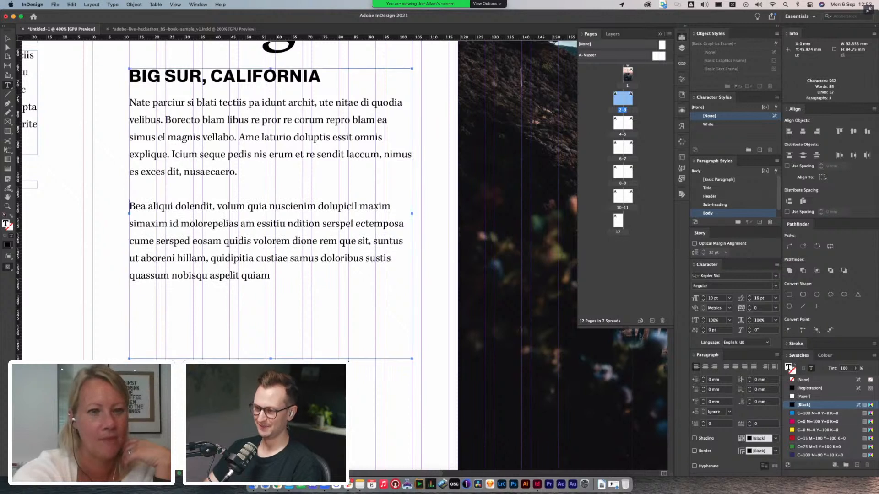
pyautogui.press('BackSpace')
pyautogui.press('BackSpace')
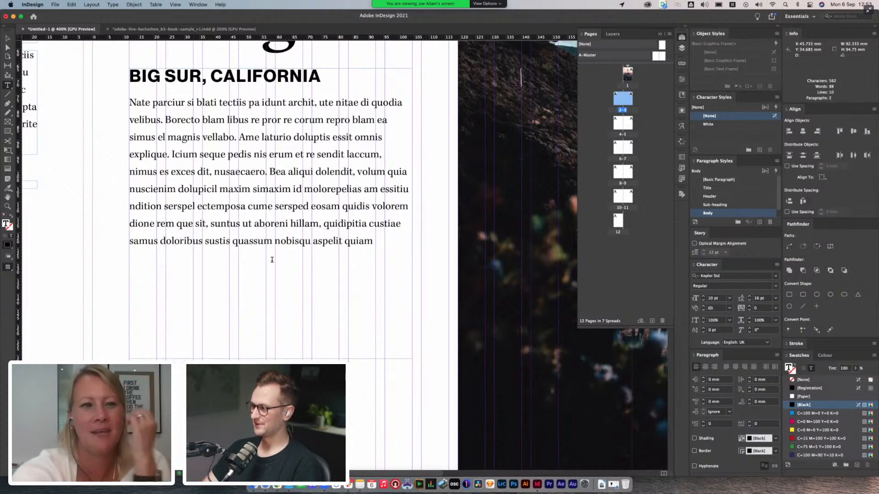
pyautogui.press('Return')
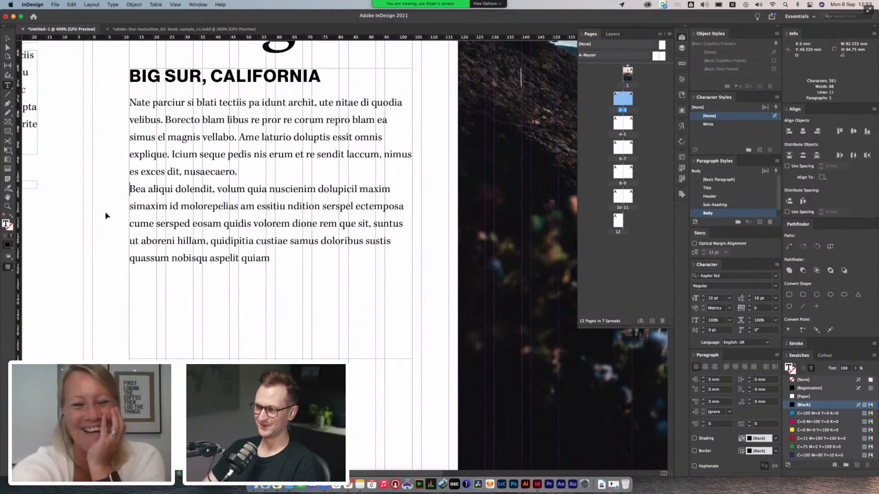
pyautogui.press('Escape')
pyautogui.click(121, 207)
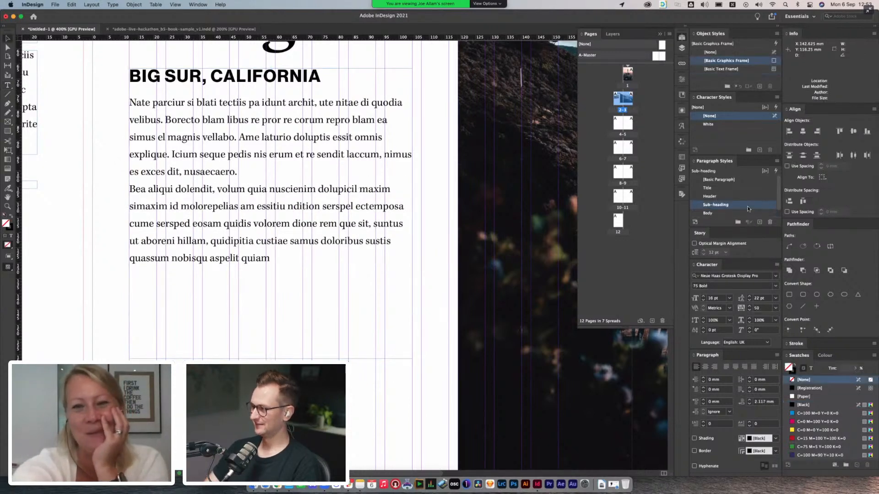
# - Set the Body style's Space After to 12 pt (4.233 mm) and confirm the options
pyautogui.doubleClick(708, 214)
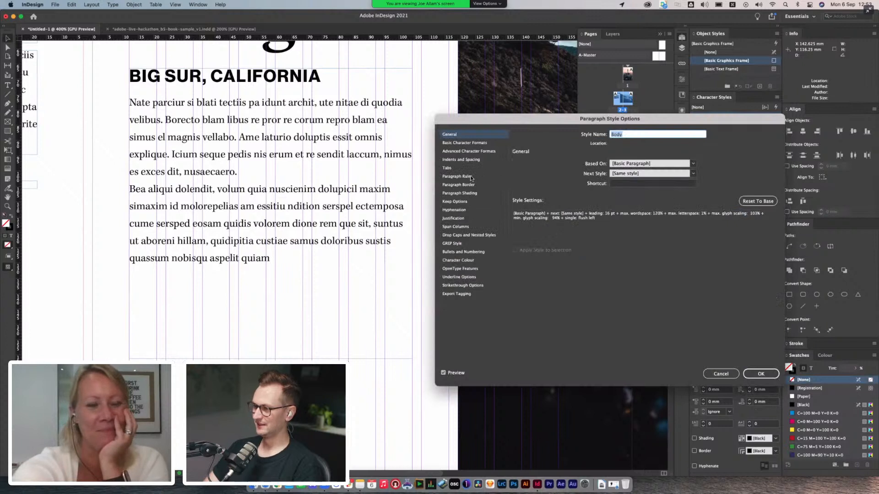
pyautogui.click(467, 159)
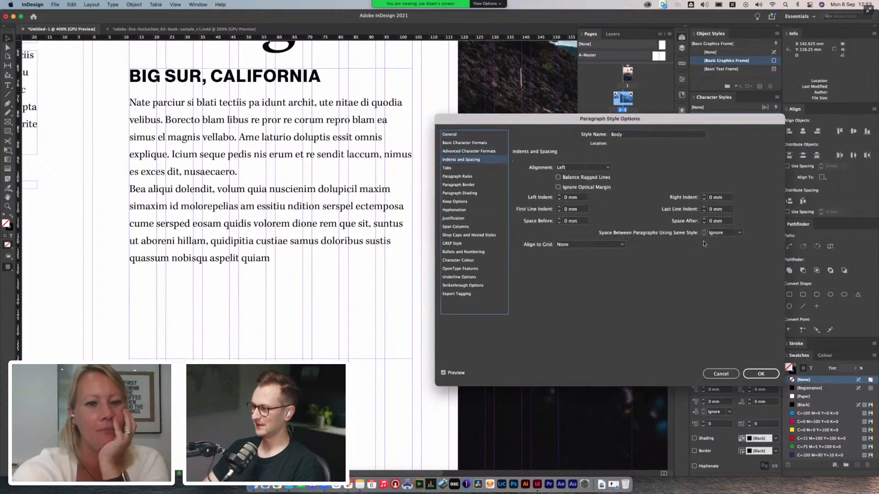
pyautogui.click(711, 221)
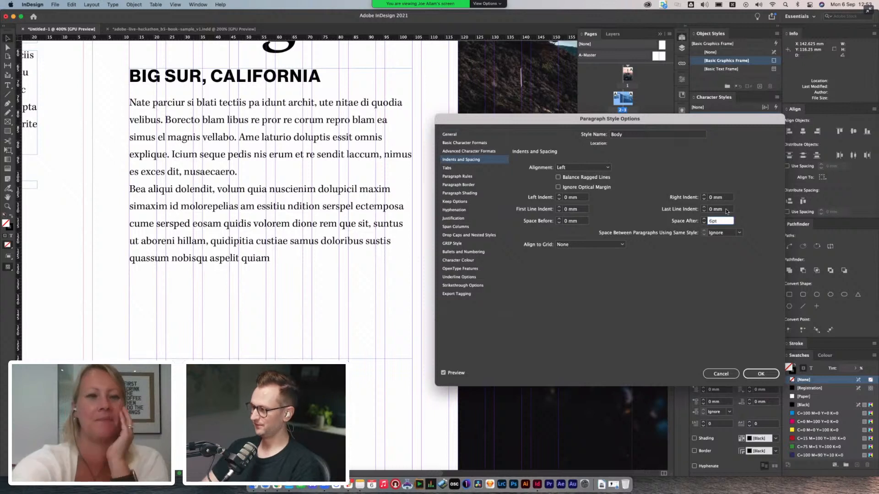
pyautogui.click(727, 210)
pyautogui.doubleClick(713, 221)
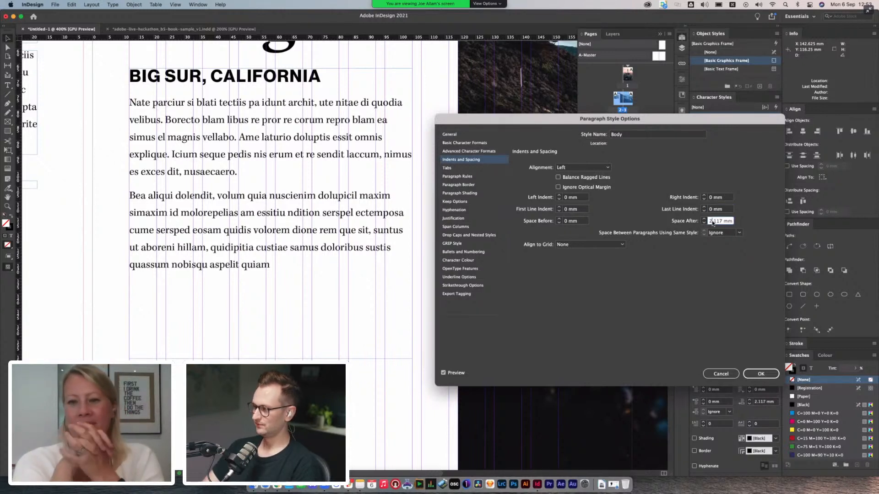
pyautogui.write('12pt')
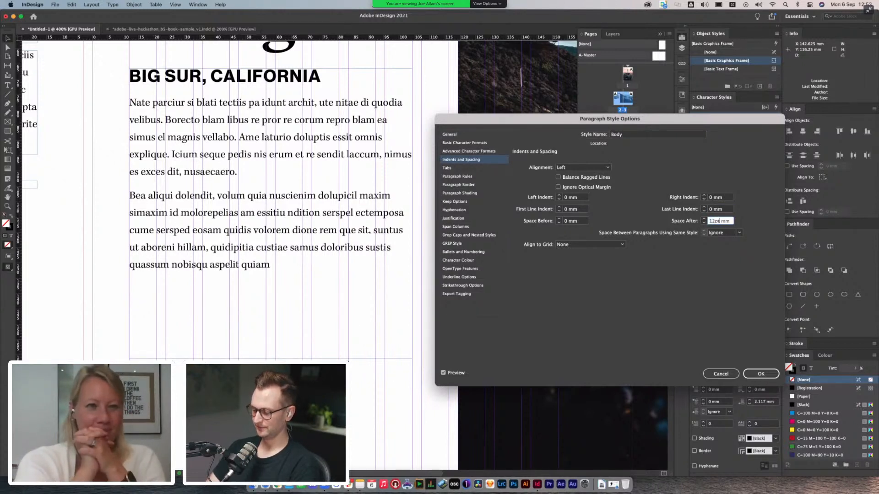
pyautogui.press('Tab')
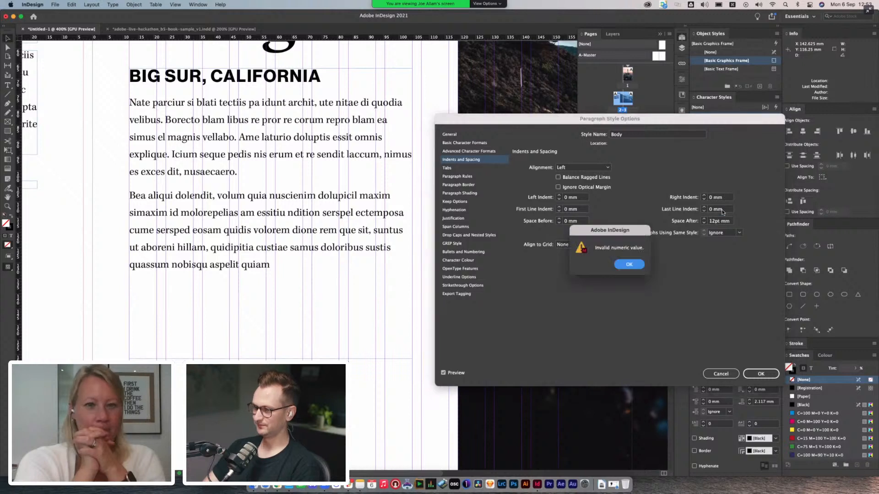
pyautogui.click(628, 264)
pyautogui.write('12')
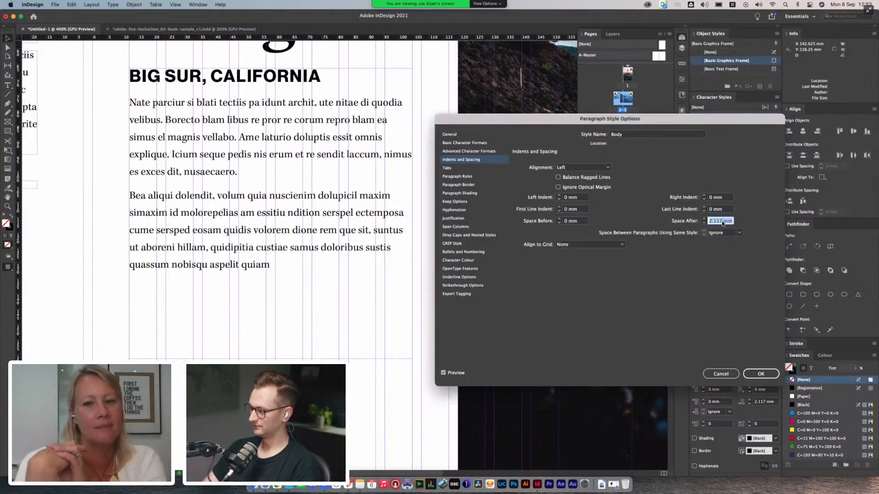
pyautogui.write('pt')
pyautogui.hotkey('shift', 'Tab')
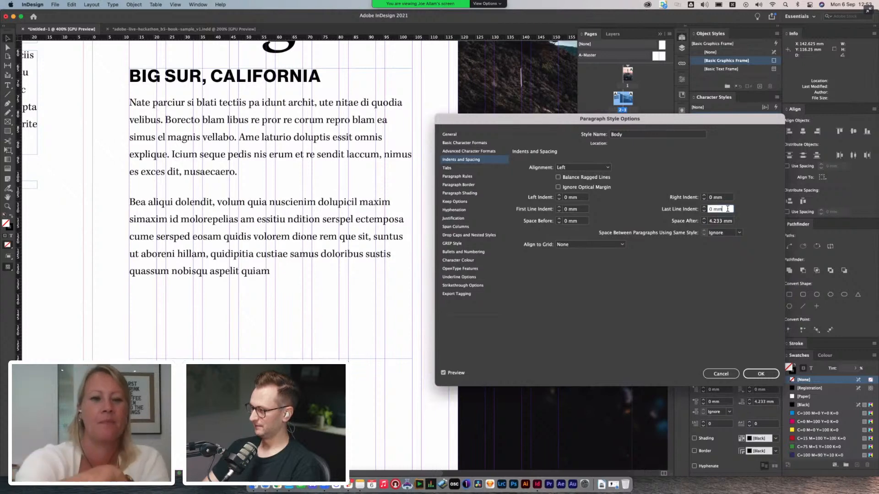
pyautogui.click(761, 374)
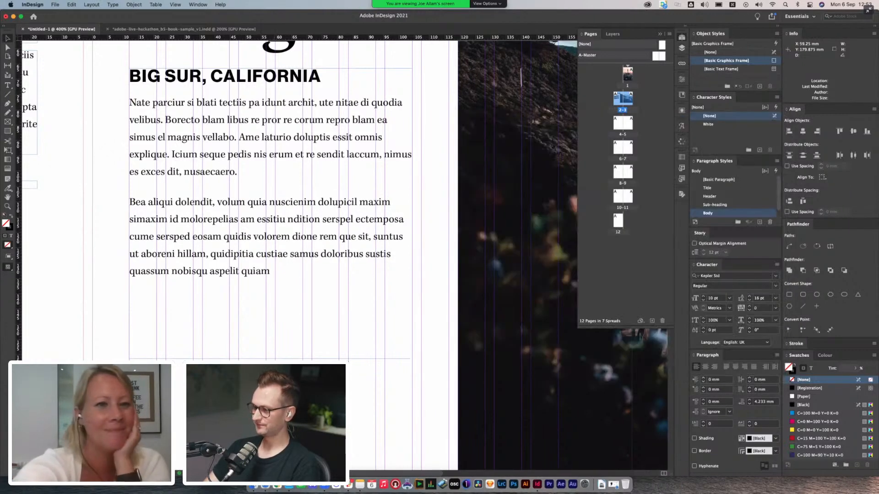
pyautogui.press('super+minus')
# - Zoom out to the spread and select the body text and Bixby Creek Bridge title frames
pyautogui.moveTo(282, 316); pyautogui.dragTo(269, 365)
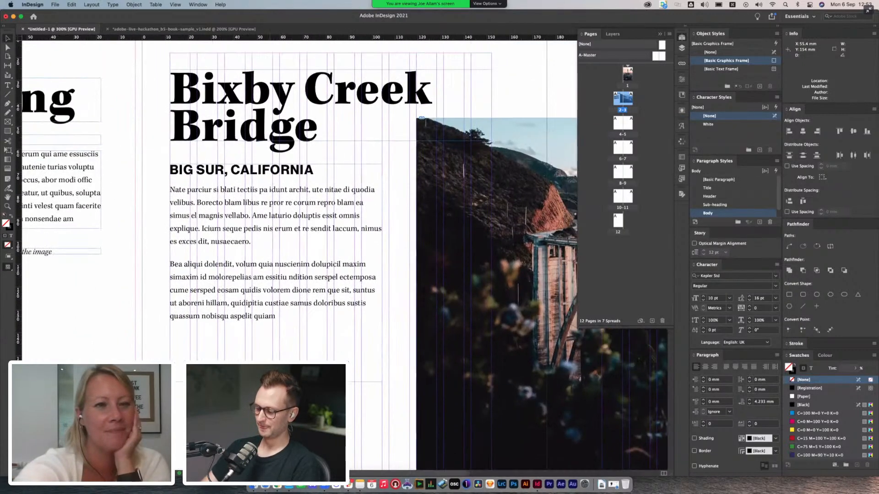
pyautogui.press('super+minus')
pyautogui.press('w')
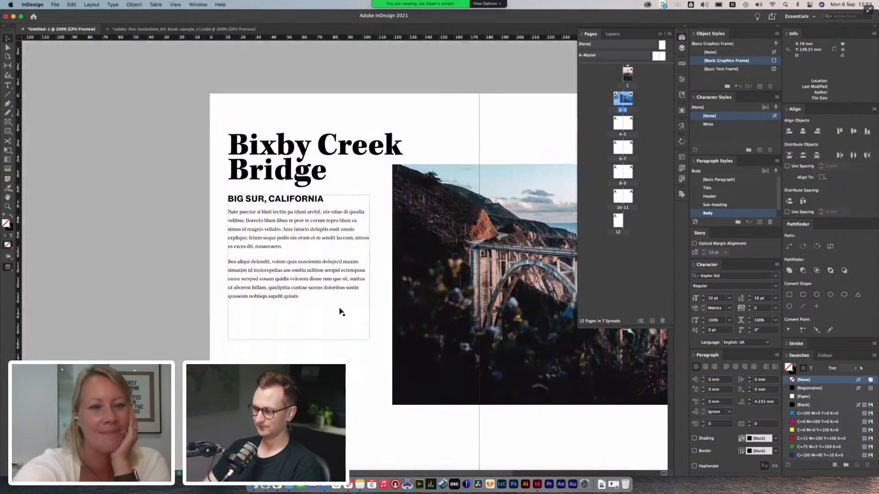
pyautogui.press('w')
pyautogui.click(284, 257)
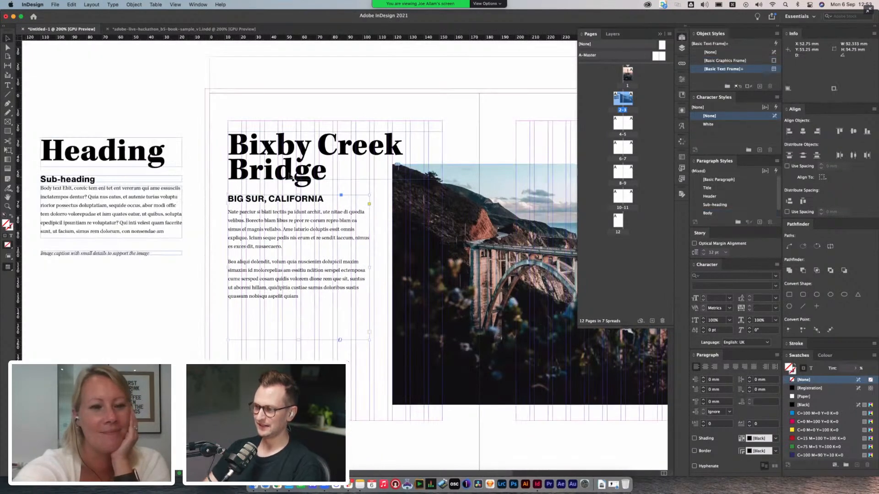
pyautogui.click(329, 165)
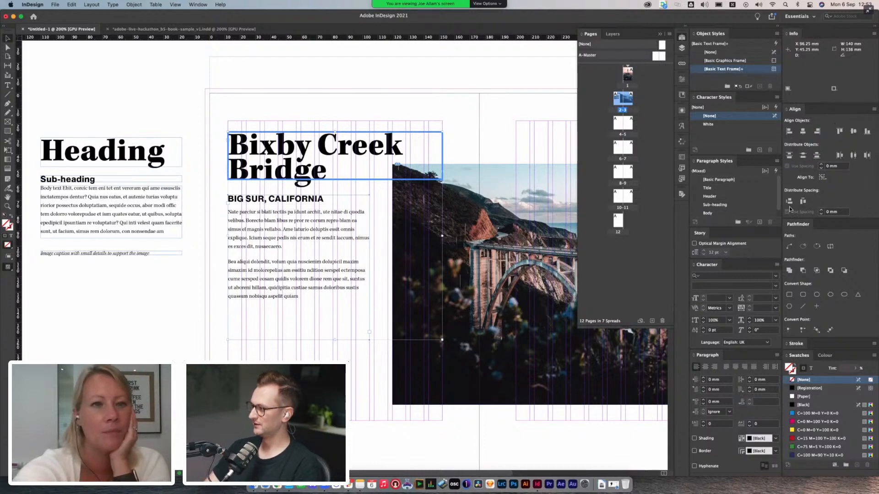
# - Distribute the frames vertically at 12 pt, 36 mm, then 36 pt spacing, undoing the last
pyautogui.doubleClick(827, 212)
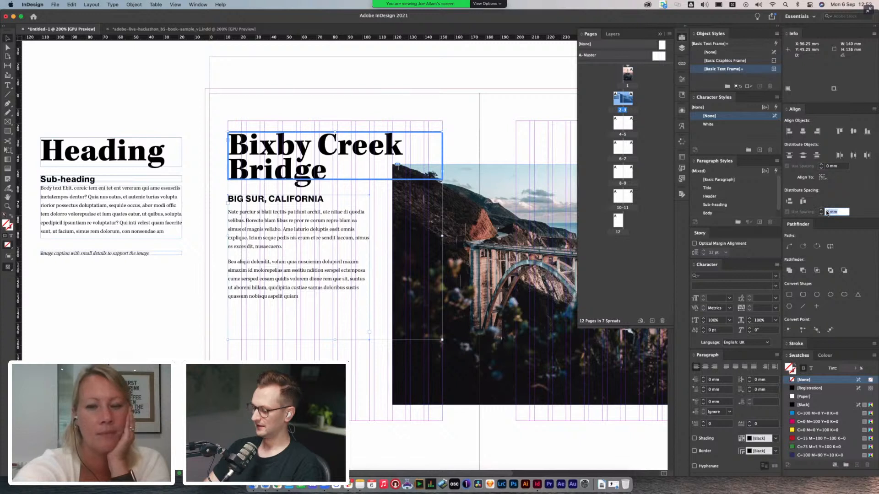
pyautogui.write('12 ')
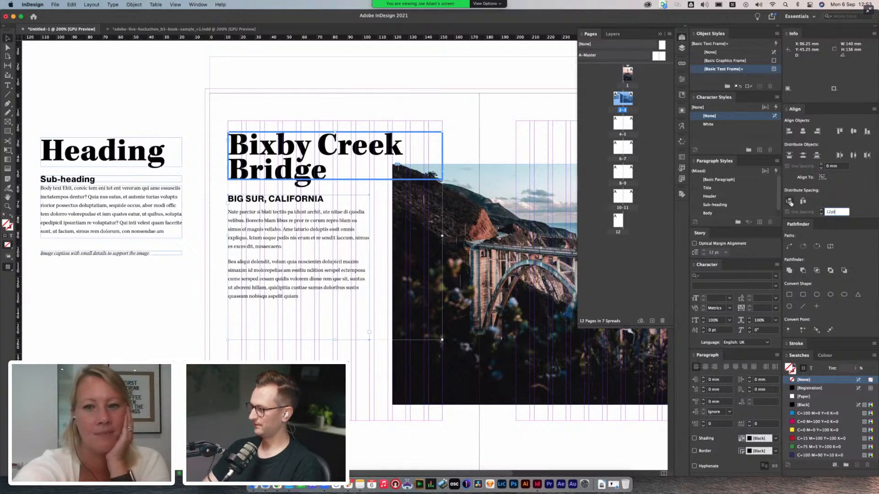
pyautogui.write('pt')
pyautogui.click(790, 202)
pyautogui.click(829, 212)
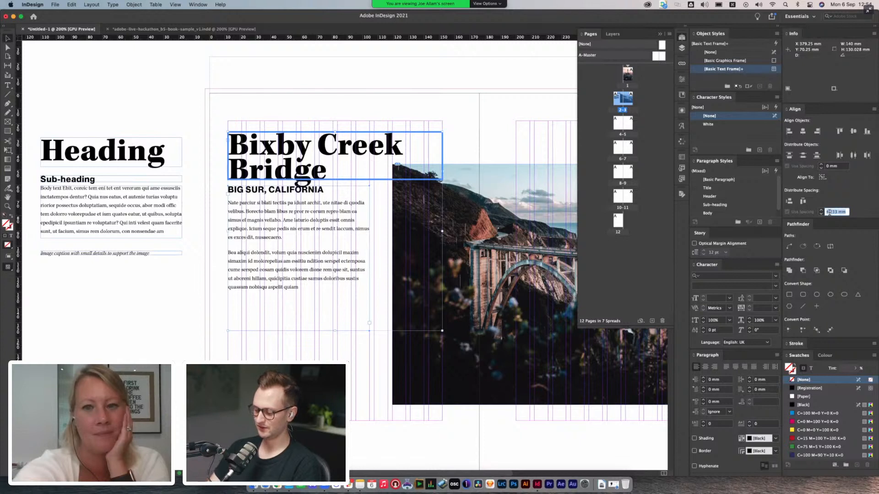
pyautogui.write('36')
pyautogui.click(789, 201)
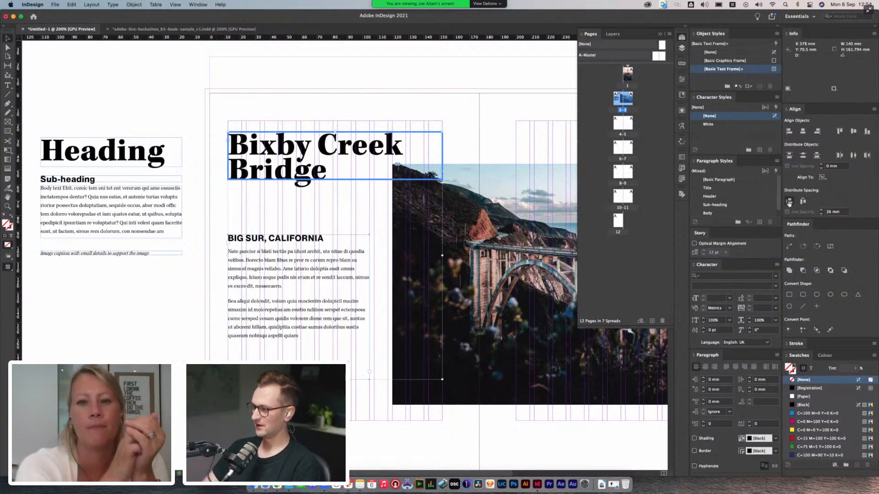
pyautogui.click(832, 213)
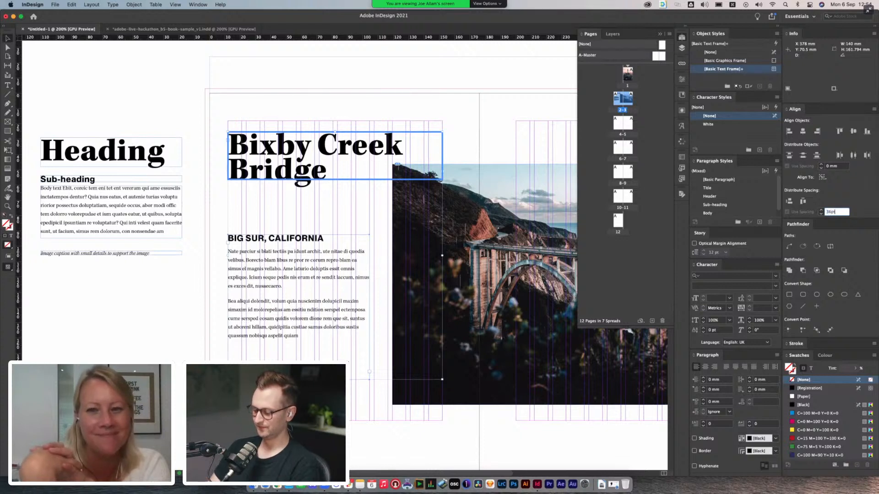
pyautogui.write('36pt')
pyautogui.click(789, 202)
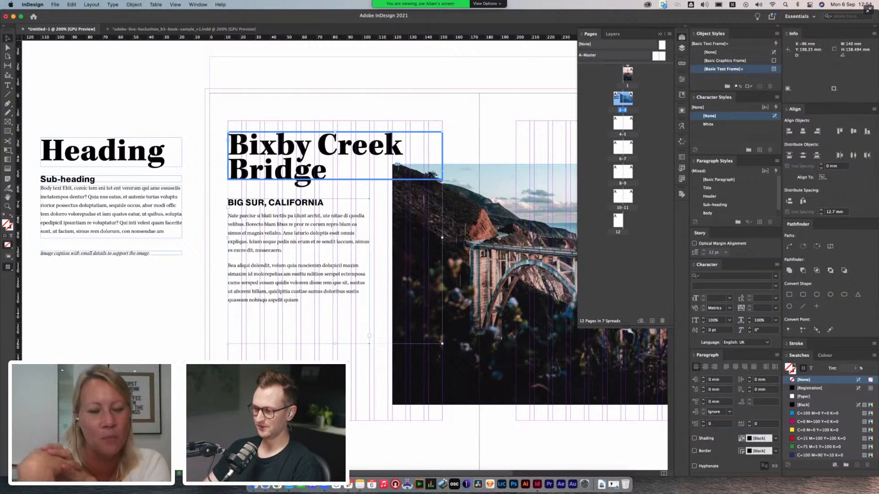
pyautogui.press('super+z')
pyautogui.click(335, 385)
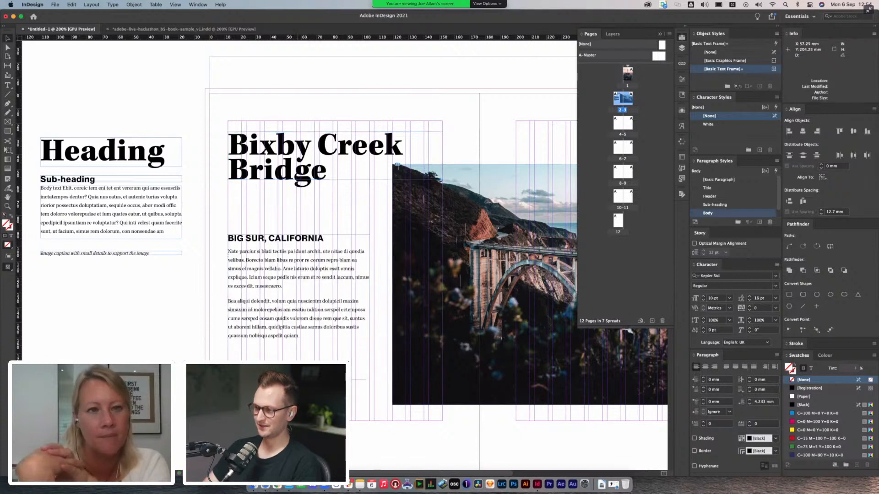
pyautogui.click(296, 340)
# - Shrink the text frame to fit its text and check the Bixby Creek Bridge title frame
pyautogui.doubleClick(298, 380)
pyautogui.click(330, 372)
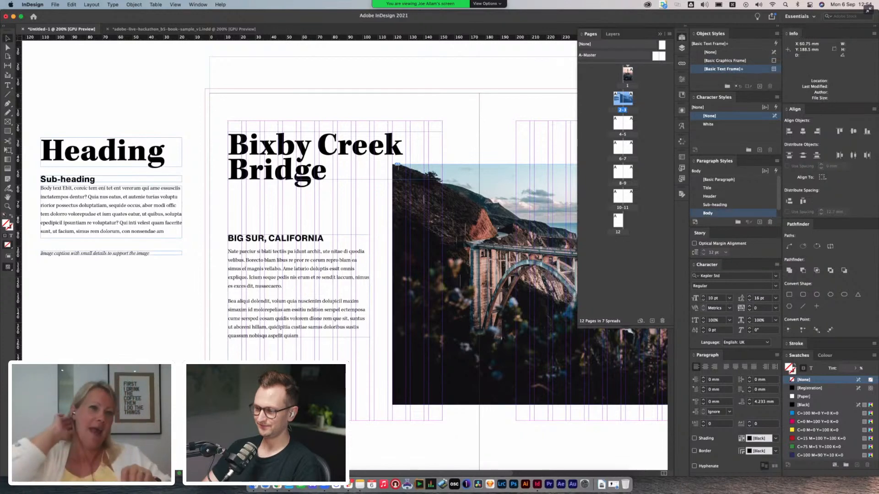
pyautogui.hscroll(3, 330, 371)
pyautogui.hscroll(2, 295, 257)
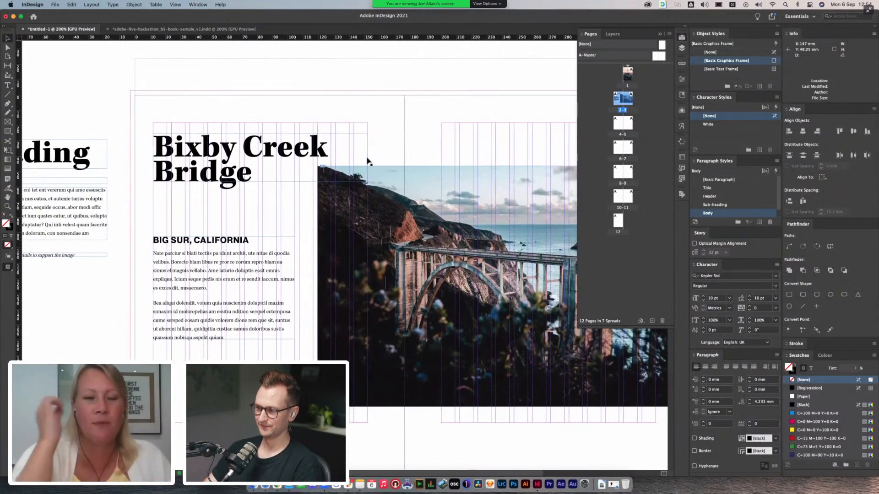
pyautogui.click(251, 157)
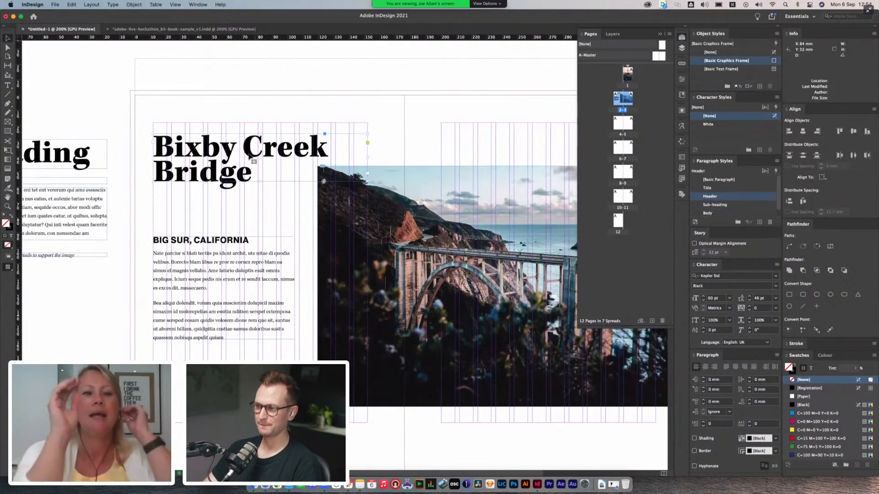
pyautogui.click(218, 212)
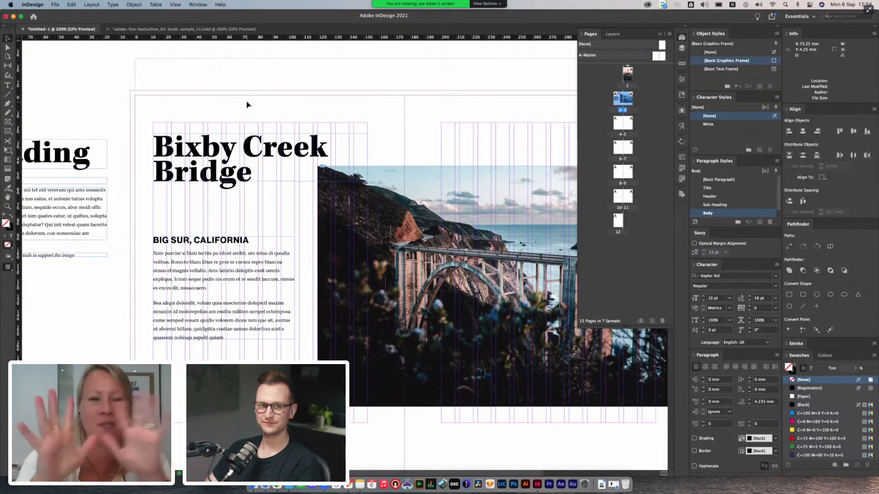
# - Nudge the BIG SUR text frame slightly upward
pyautogui.hscroll(2, 347, 123)
pyautogui.scroll(-1, 348, 124)
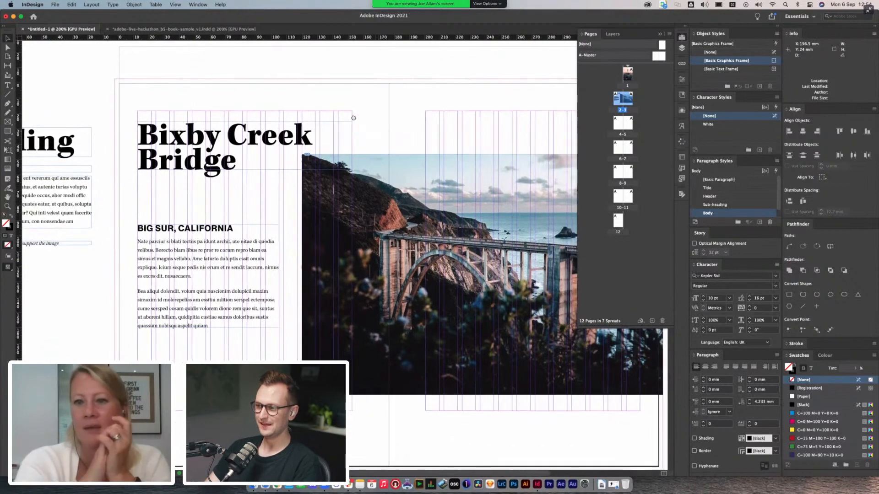
pyautogui.click(275, 139)
pyautogui.click(246, 230)
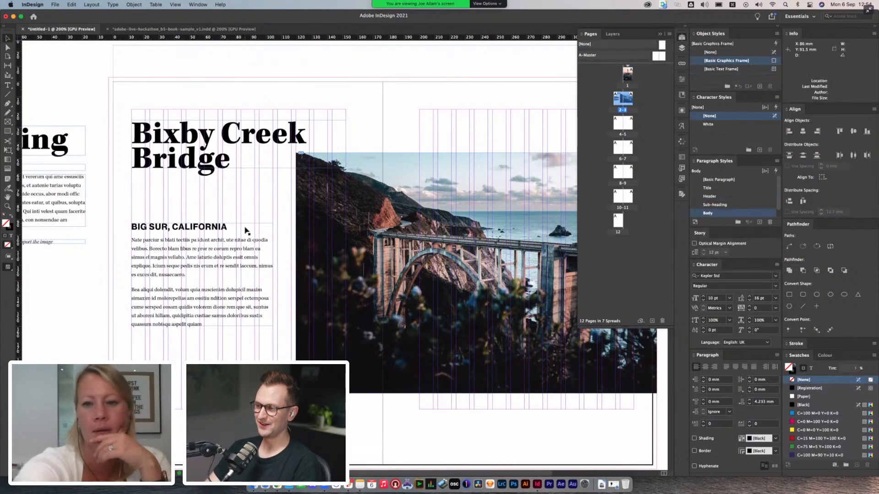
pyautogui.hscroll(-2, 234, 266)
pyautogui.scroll(-1, 234, 265)
pyautogui.moveTo(246, 255); pyautogui.dragTo(237, 250)
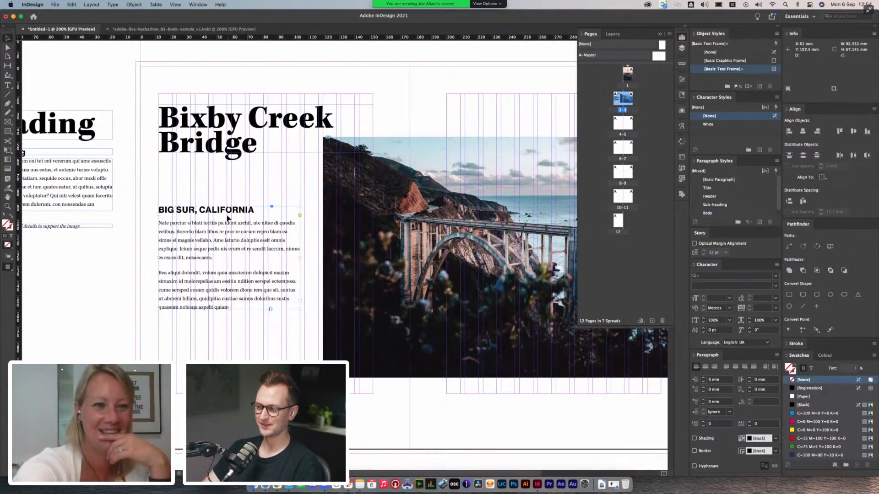
pyautogui.click(230, 195)
# - Place the italic image caption at the foot of the page, below the body text
pyautogui.moveTo(309, 194); pyautogui.dragTo(272, 193)
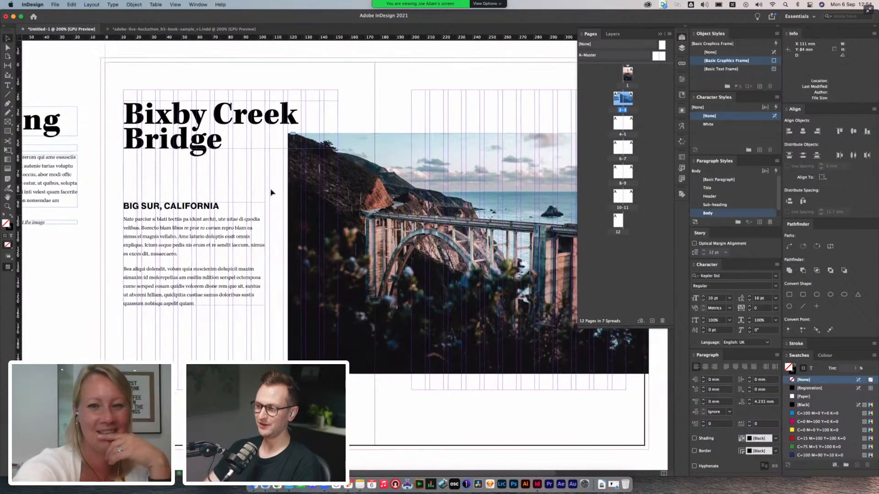
pyautogui.moveTo(198, 278); pyautogui.dragTo(340, 241)
pyautogui.moveTo(147, 186); pyautogui.dragTo(330, 335)
pyautogui.click(344, 314)
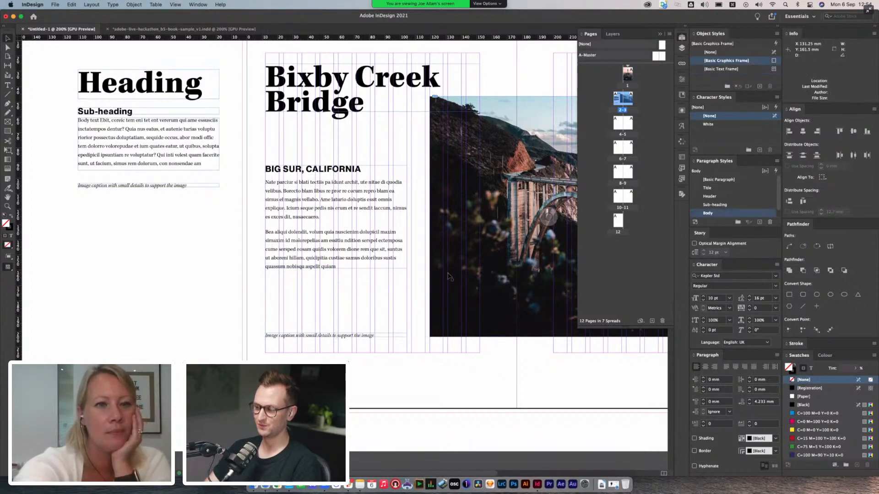
# - Preview the spread without guides or frame edges and zoom out to see it whole
pyautogui.hscroll(3, 394, 219)
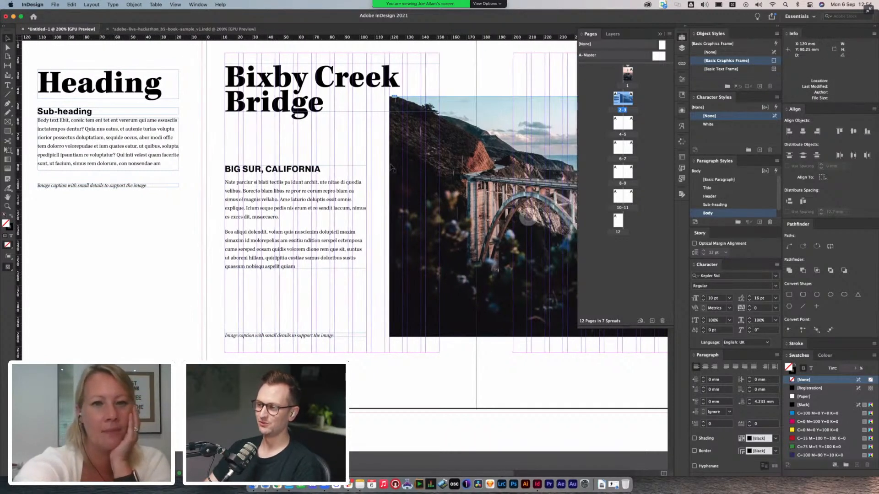
pyautogui.hscroll(3, 417, 238)
pyautogui.scroll(2, 417, 239)
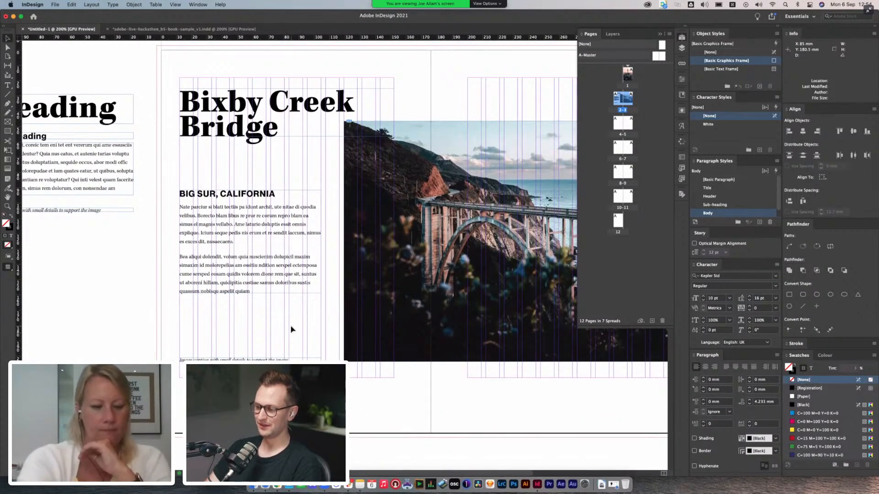
pyautogui.press('w')
pyautogui.hscroll(8, 361, 370)
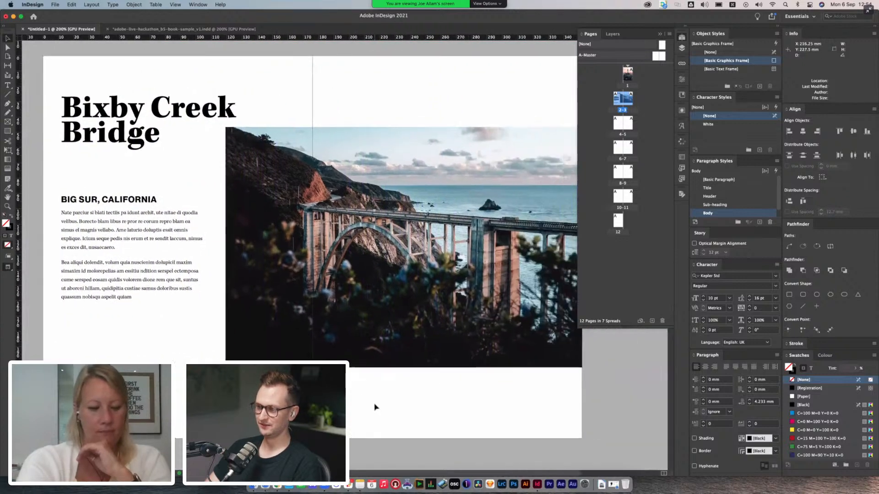
pyautogui.press('super+minus')
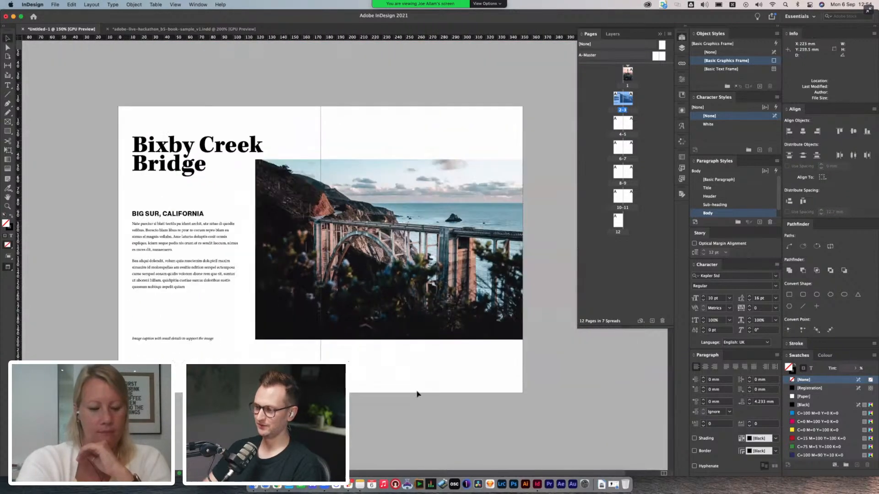
# - Duplicate the Bixby Creek Bridge spread 2-3, creating copied pages 13 and 14
pyautogui.rightClick(617, 100)
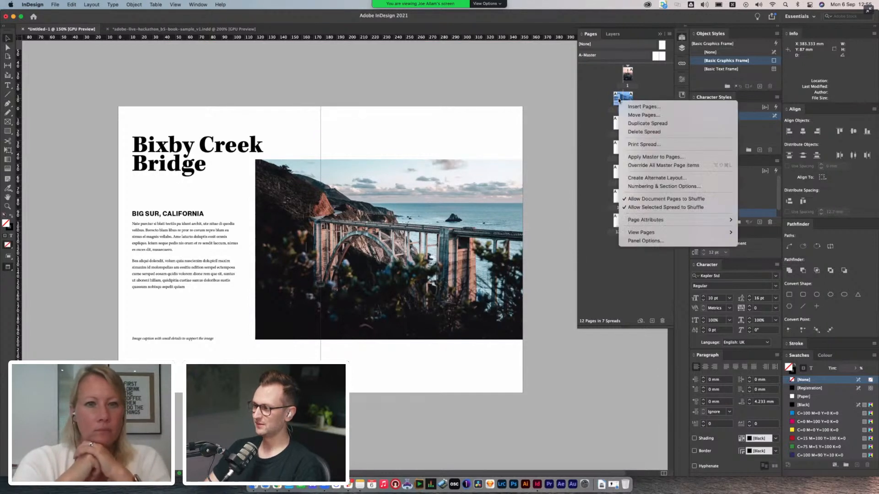
pyautogui.click(637, 123)
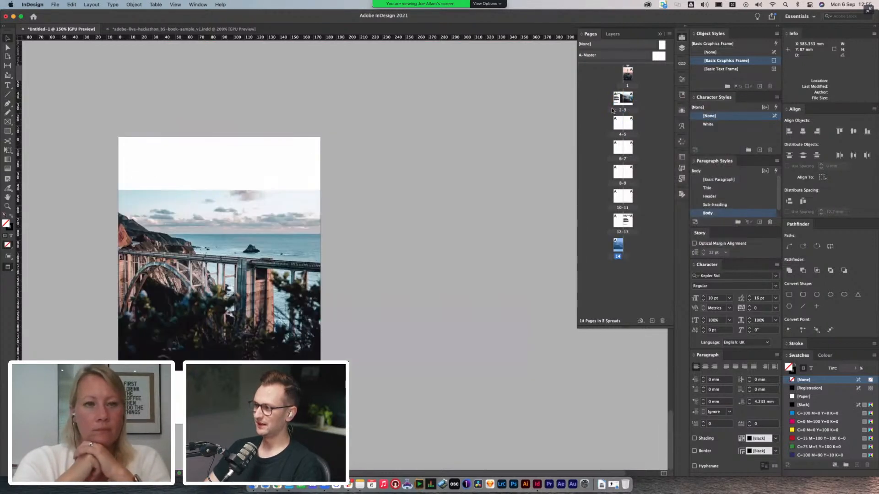
pyautogui.moveTo(616, 249); pyautogui.dragTo(617, 222)
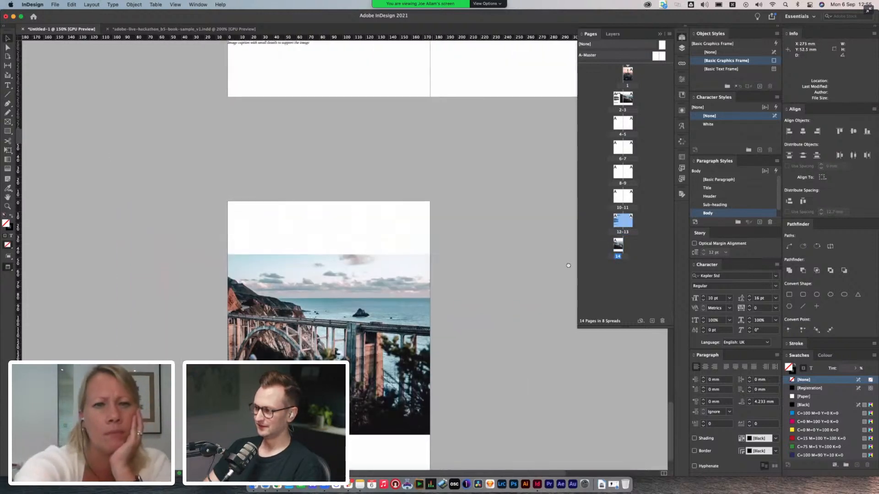
pyautogui.moveTo(568, 266); pyautogui.dragTo(565, 203)
pyautogui.moveTo(508, 124); pyautogui.dragTo(491, 304)
pyautogui.moveTo(404, 122); pyautogui.dragTo(414, 193)
pyautogui.doubleClick(618, 245)
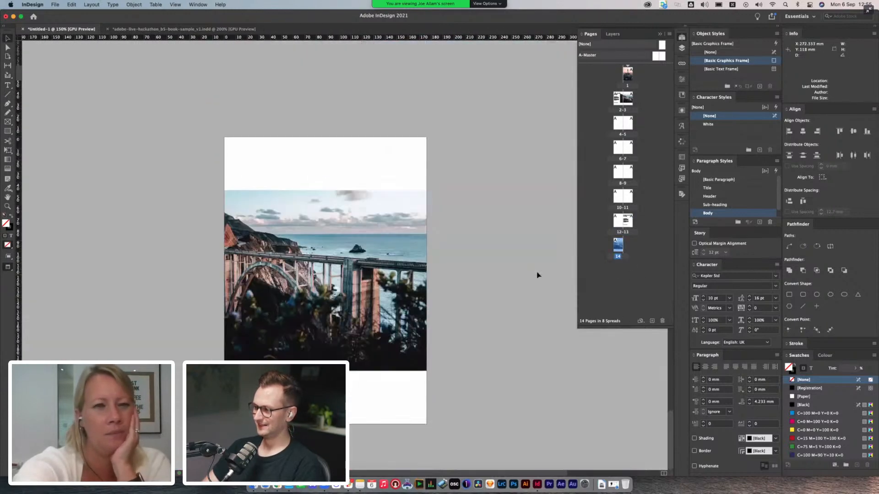
pyautogui.press('super+z')
pyautogui.press('super+z')
pyautogui.press('super+z')
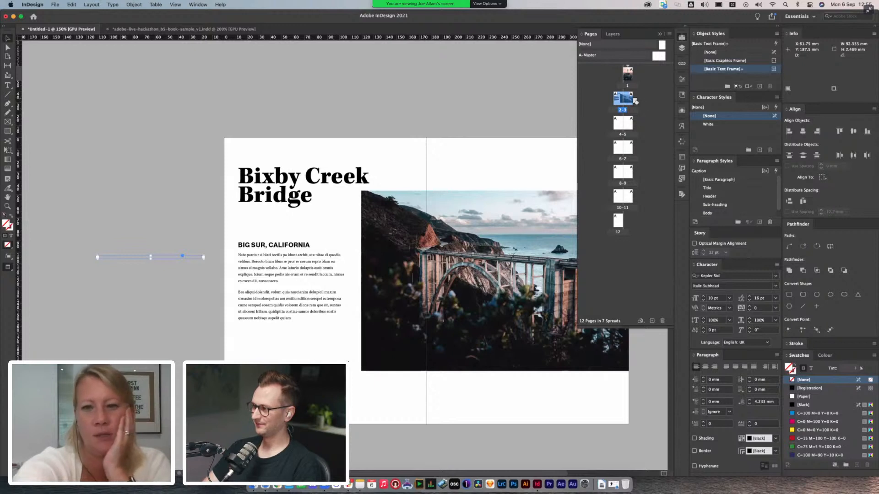
pyautogui.press('super+shift+z')
pyautogui.press('super+shift+z')
pyautogui.press('super+shift+z')
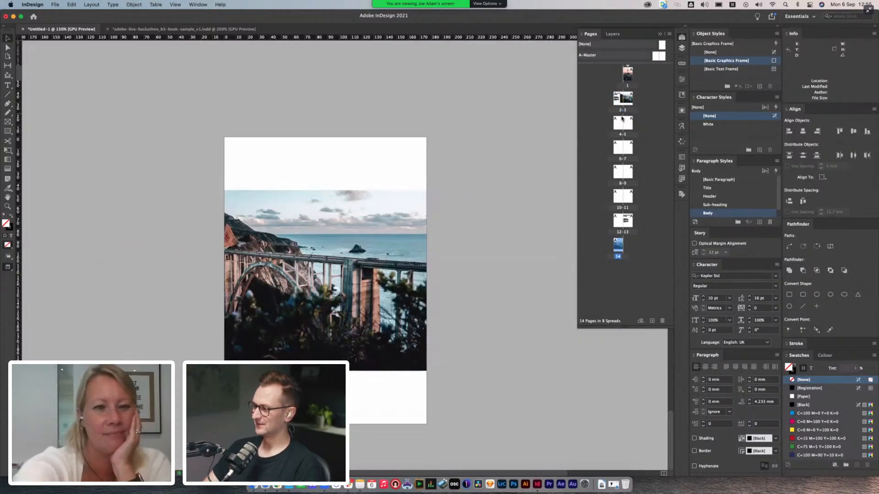
# - Move copied pages 13 and 14 up so they form the 4-5 spread
pyautogui.click(628, 224)
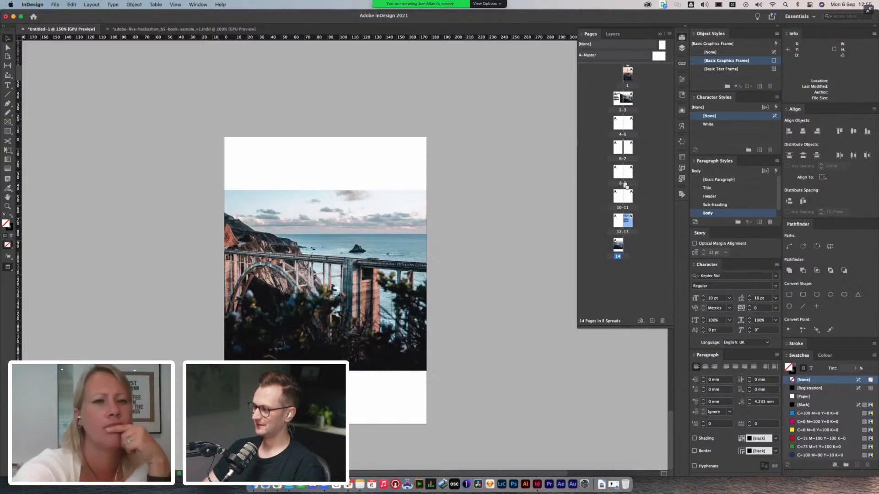
pyautogui.moveTo(619, 122); pyautogui.dragTo(621, 122)
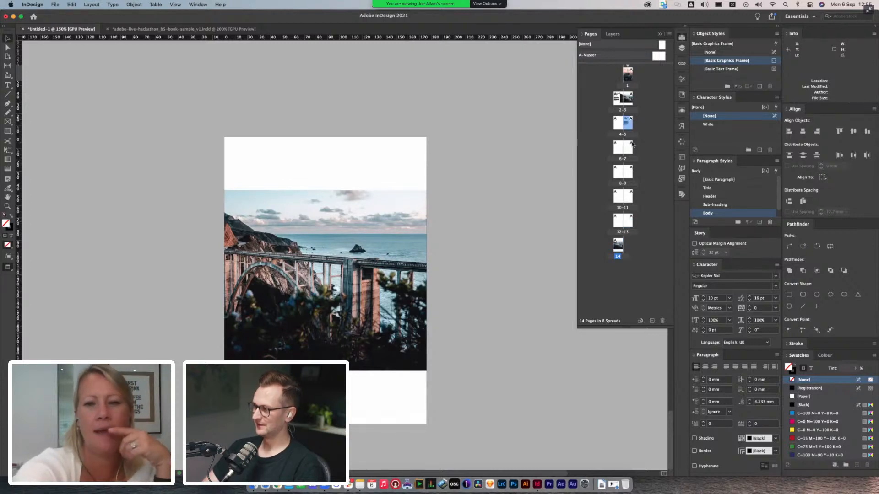
pyautogui.moveTo(620, 247); pyautogui.dragTo(624, 125)
# - Cut the Bixby Creek Bridge title and body text frames from spread 6-7
pyautogui.doubleClick(618, 146)
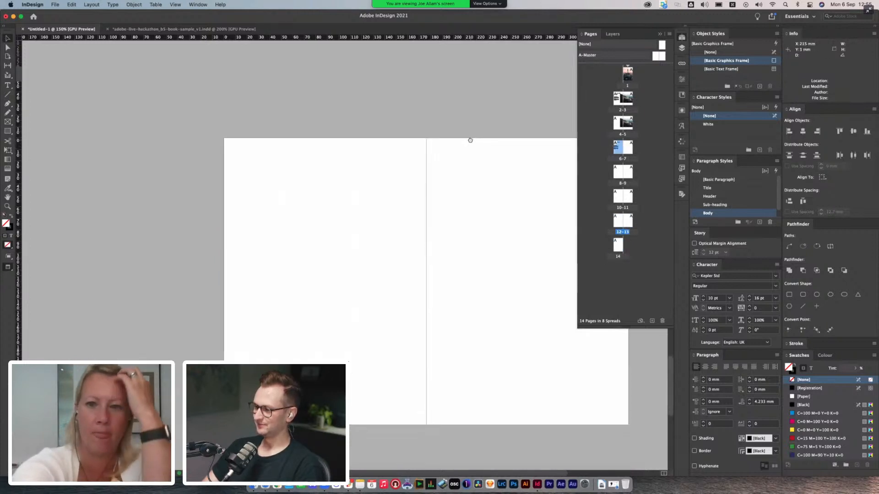
pyautogui.press('super+minus')
pyautogui.press('super+minus')
pyautogui.press('super+minus')
pyautogui.press('super+minus')
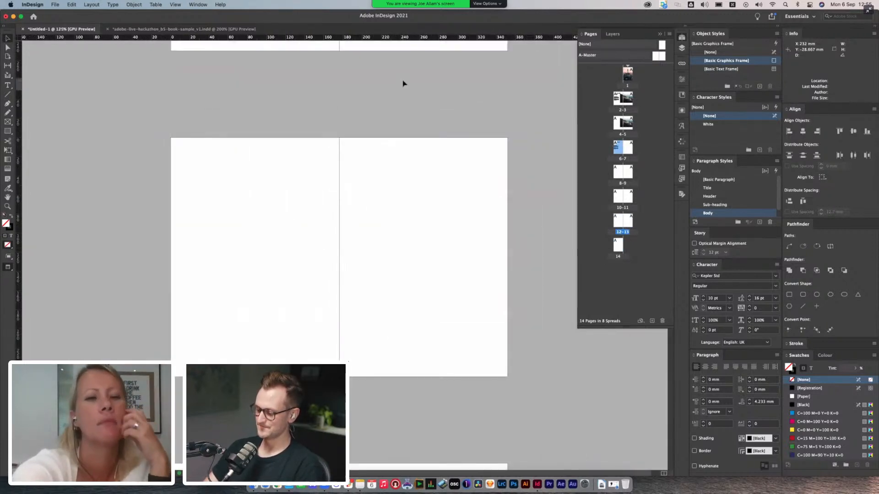
pyautogui.moveTo(398, 85); pyautogui.dragTo(435, 238)
pyautogui.moveTo(342, 231); pyautogui.dragTo(266, 319)
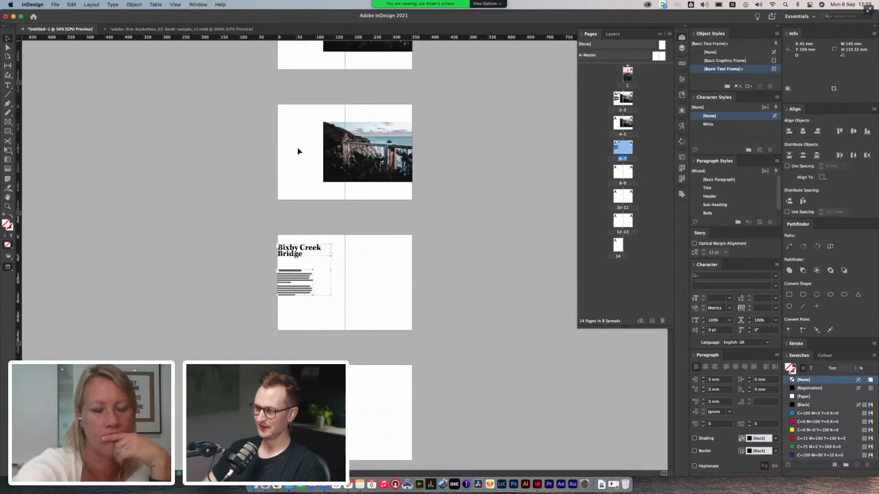
pyautogui.press('super+x')
# - Paste the text frames onto spread 4-5 and move them left of the bridge image
pyautogui.click(281, 141)
pyautogui.press('super+equal')
pyautogui.press('super+equal')
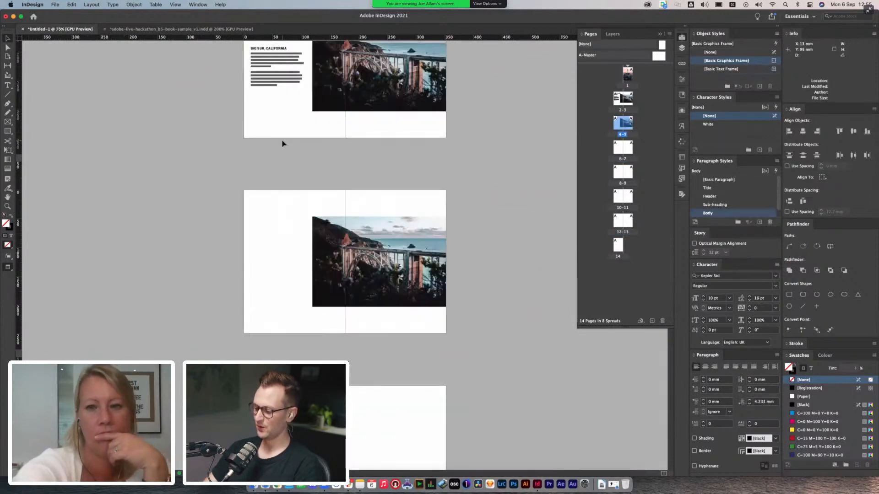
pyautogui.moveTo(288, 138); pyautogui.dragTo(289, 236)
pyautogui.press('super+equal')
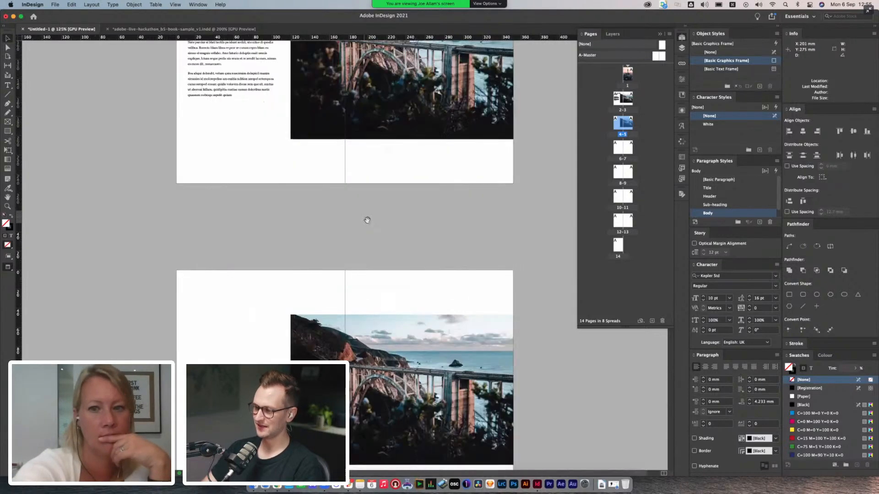
pyautogui.moveTo(365, 218); pyautogui.dragTo(383, 98)
pyautogui.scroll(-2, 403, 69)
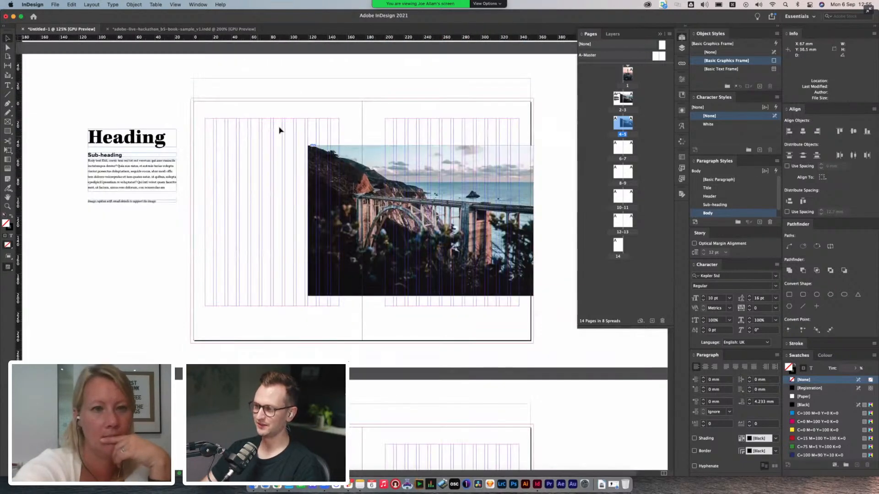
pyautogui.scroll(1, 284, 156)
pyautogui.press('cmd+v')
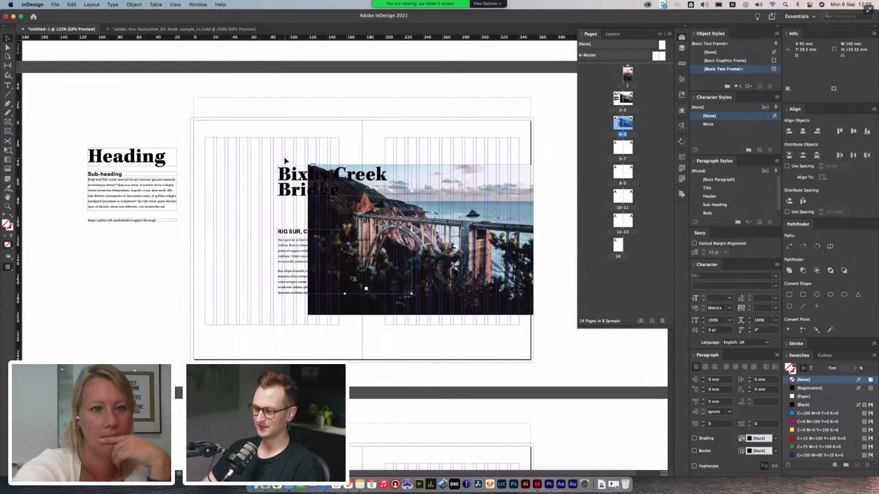
pyautogui.moveTo(292, 198); pyautogui.dragTo(214, 189)
pyautogui.scroll(-1, 240, 165)
pyautogui.click(284, 119)
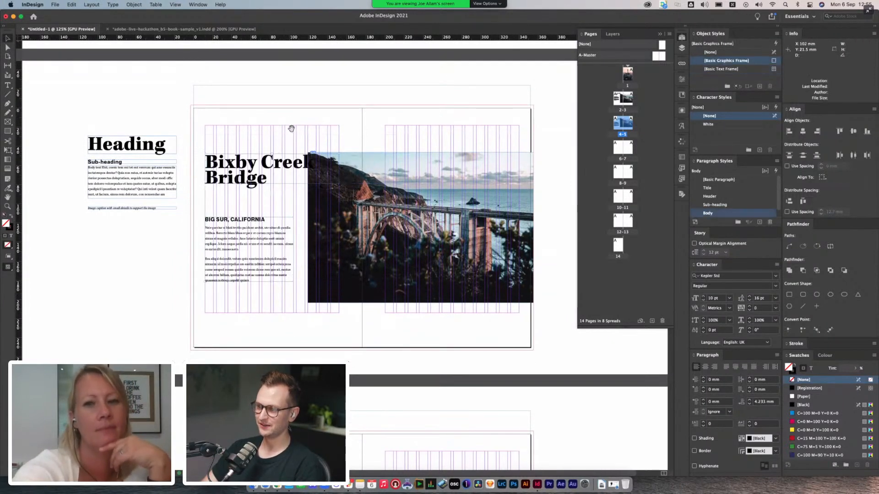
# - Raise the title level with the image and move the BIG SUR text frame to the right page
pyautogui.scroll(-2, 289, 128)
pyautogui.press('super+=')
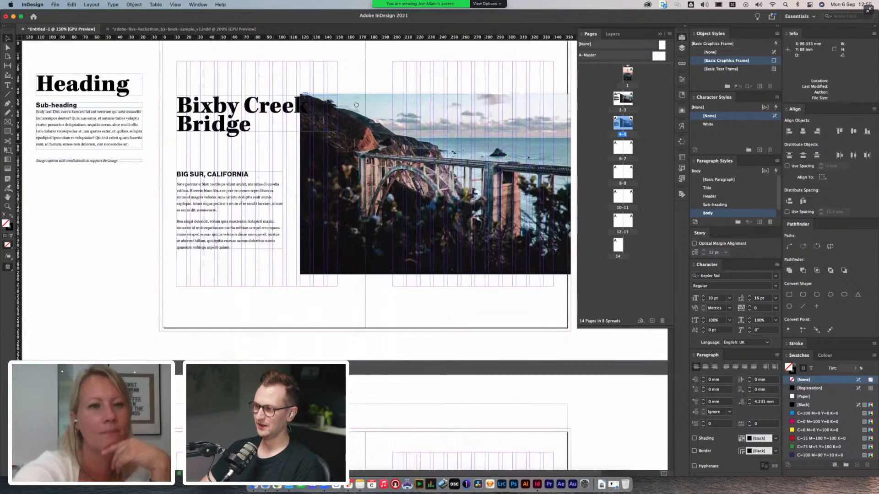
pyautogui.scroll(4, 341, 182)
pyautogui.moveTo(223, 208); pyautogui.dragTo(221, 171)
pyautogui.click(363, 169)
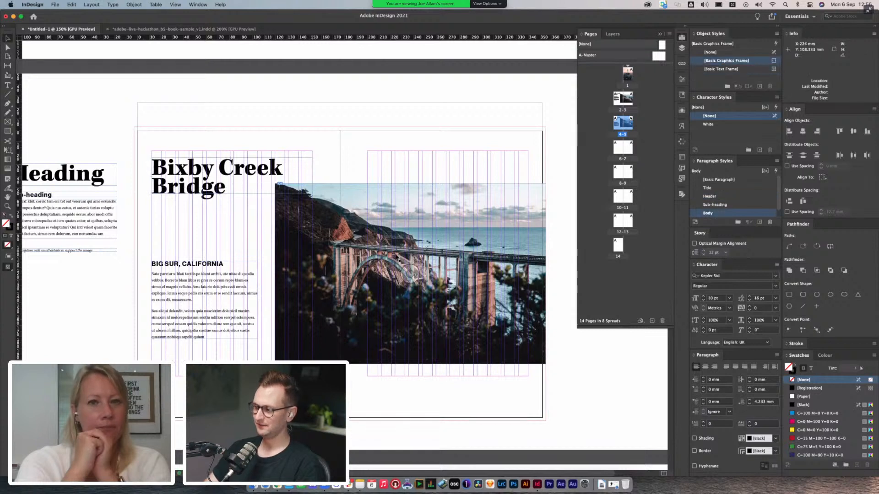
pyautogui.click(179, 317)
pyautogui.moveTo(178, 317); pyautogui.dragTo(506, 311)
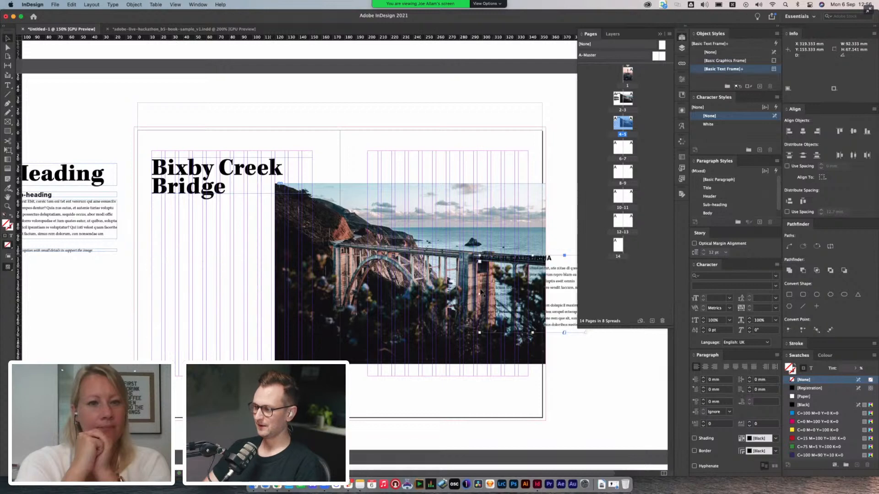
# - Move the bridge photo to the left page and drop the BIG SUR text lower on the right
pyautogui.moveTo(442, 231); pyautogui.dragTo(306, 298)
pyautogui.click(408, 195)
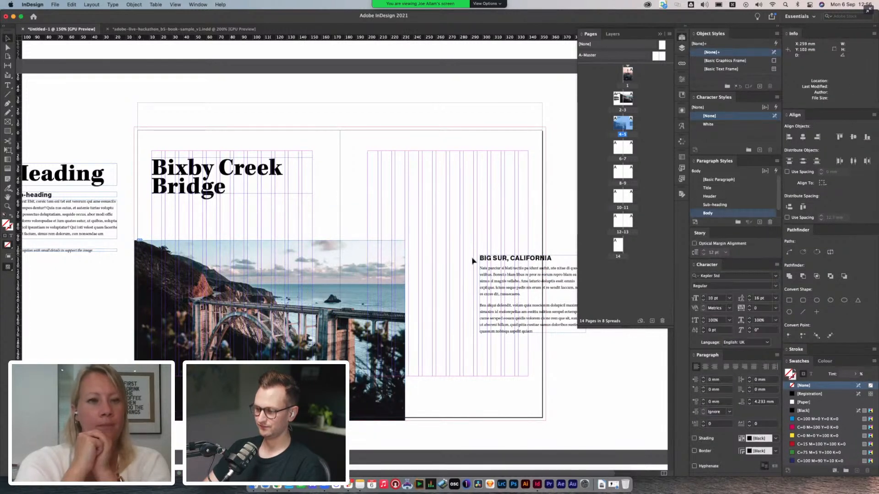
pyautogui.click(516, 306)
pyautogui.moveTo(516, 306); pyautogui.dragTo(458, 349)
# - Place the Bixby Creek Bridge title on the right page with the body text just beneath it
pyautogui.moveTo(213, 163); pyautogui.dragTo(484, 259)
pyautogui.moveTo(491, 223); pyautogui.dragTo(434, 193)
pyautogui.moveTo(435, 238); pyautogui.dragTo(367, 209)
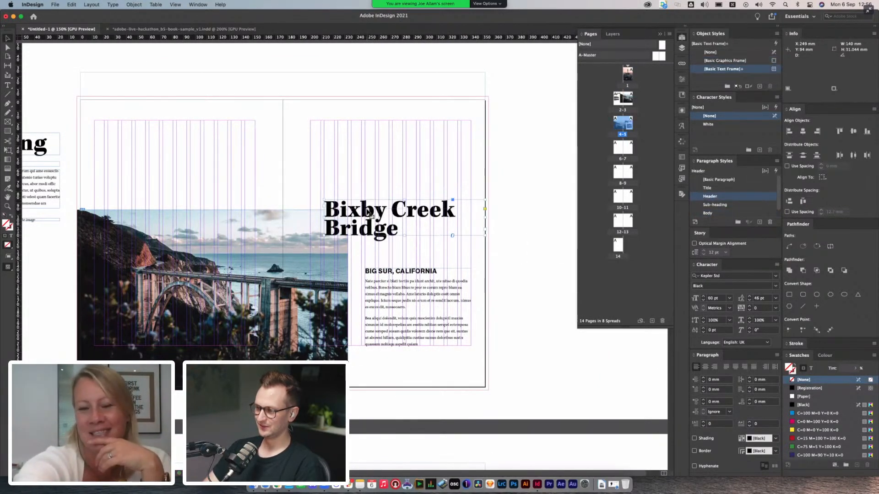
pyautogui.click(385, 173)
pyautogui.moveTo(392, 292); pyautogui.dragTo(391, 255)
pyautogui.moveTo(506, 261); pyautogui.dragTo(563, 221)
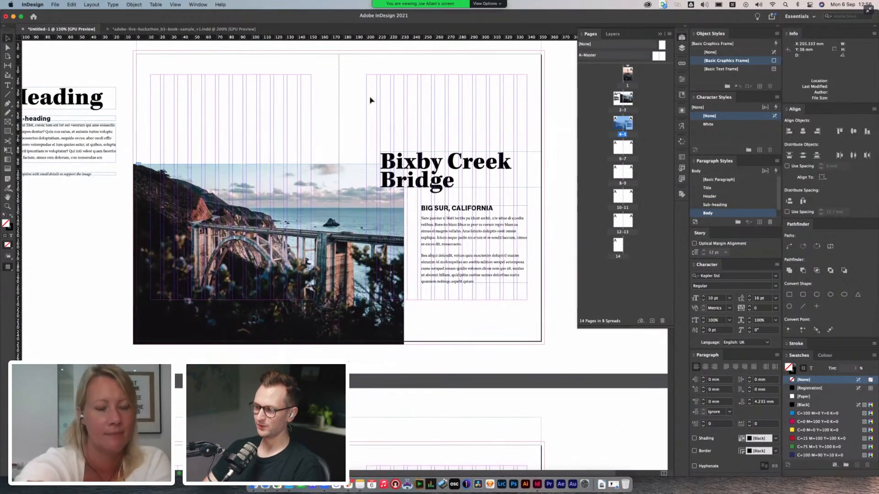
pyautogui.moveTo(355, 99); pyautogui.dragTo(357, 264)
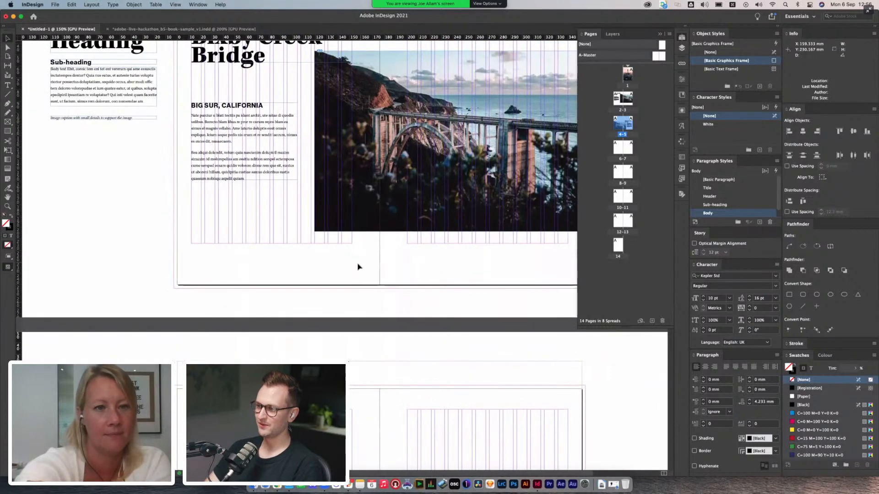
pyautogui.click(357, 274)
# - Preview without guides and nudge the Bixby Creek Bridge title slightly lower on the mirrored spread
pyautogui.press('w')
pyautogui.moveTo(407, 246); pyautogui.dragTo(308, 342)
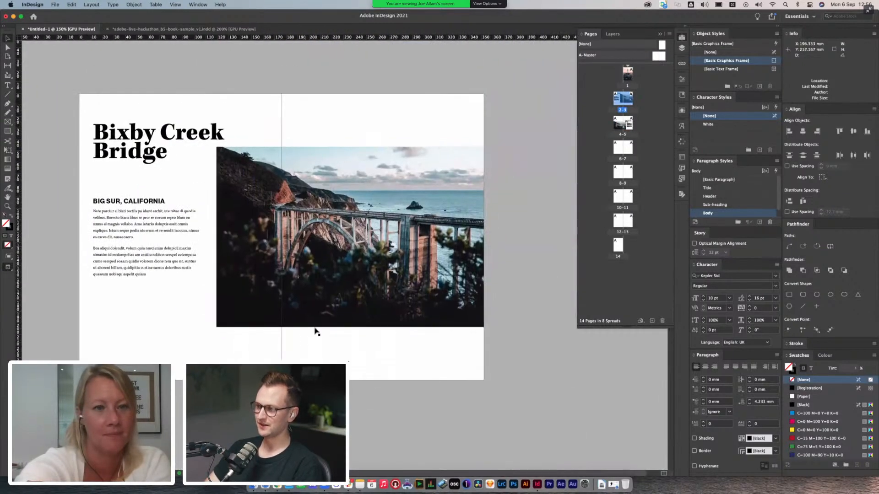
pyautogui.scroll(-10, 367, 151)
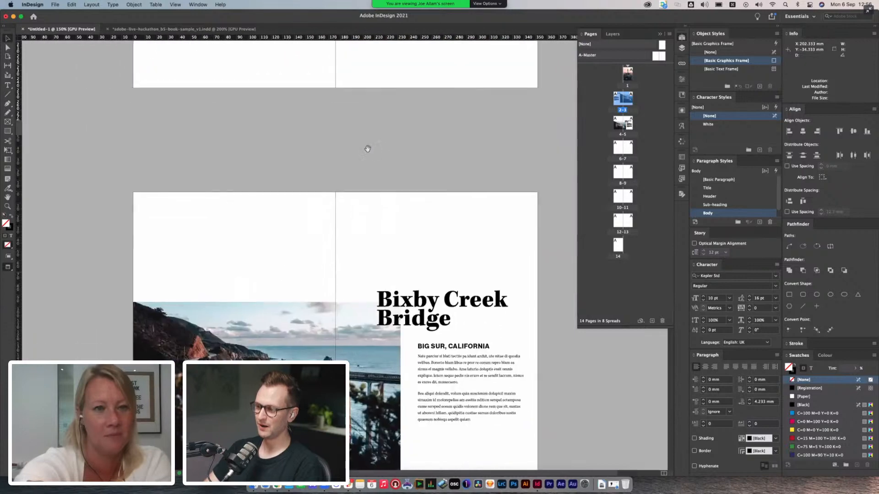
pyautogui.scroll(-3, 371, 154)
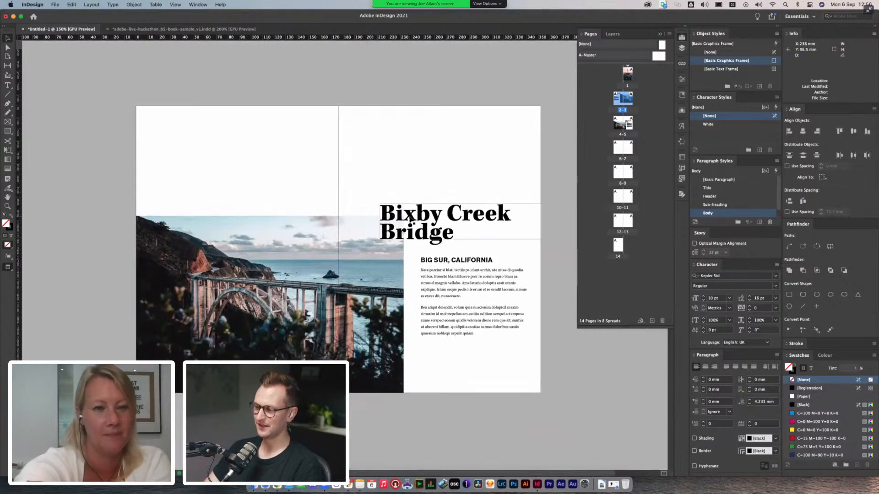
pyautogui.click(418, 184)
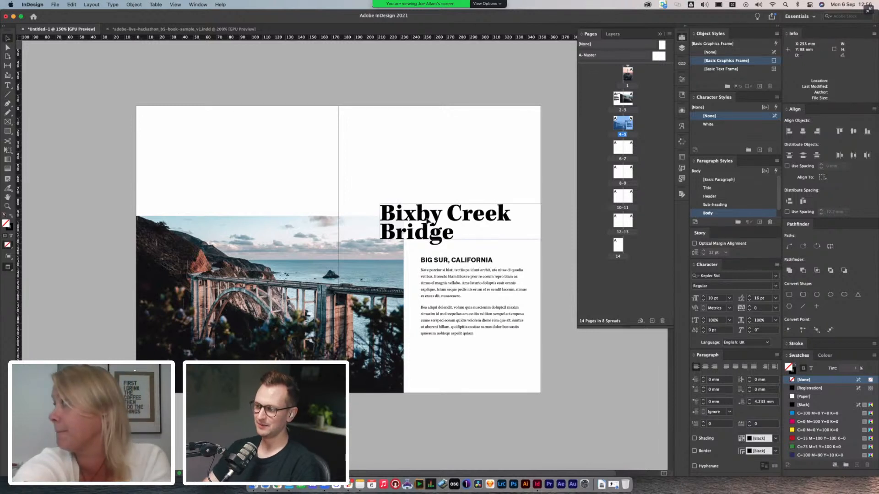
pyautogui.click(423, 212)
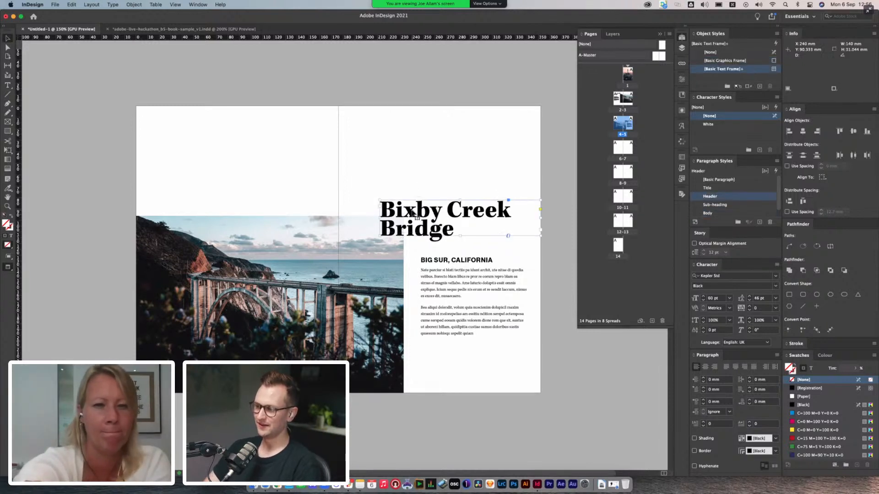
pyautogui.click(416, 190)
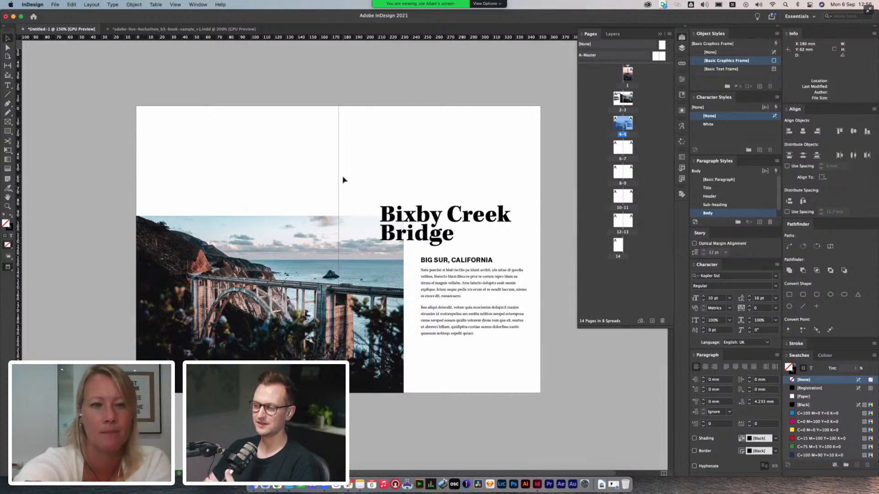
# - Zoom in to inspect the title and photo edge, then zoom back out to the original spread
pyautogui.press('super+equal')
pyautogui.press('super+equal')
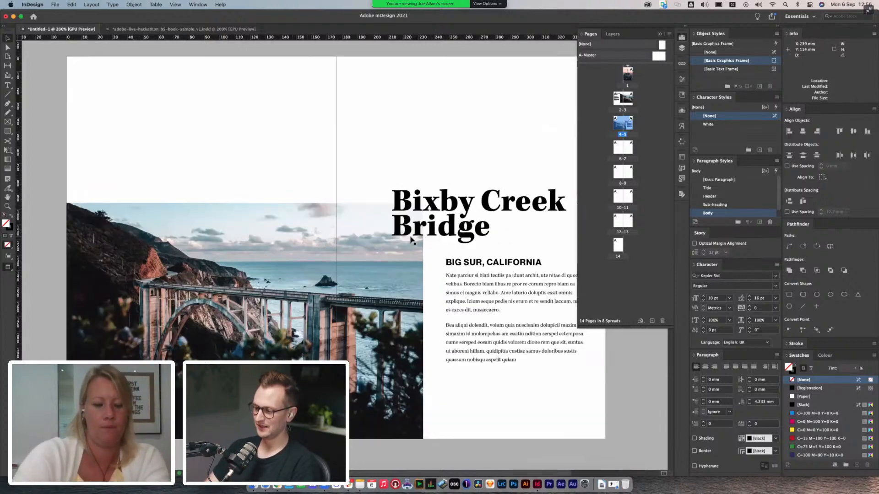
pyautogui.moveTo(454, 228); pyautogui.dragTo(485, 243)
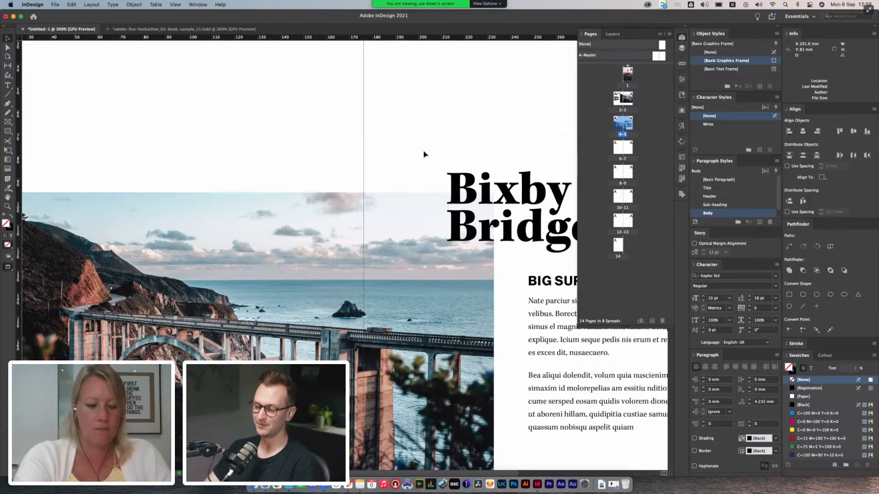
pyautogui.scroll(-1, 424, 154)
pyautogui.press('super+minus')
pyautogui.press('super+minus')
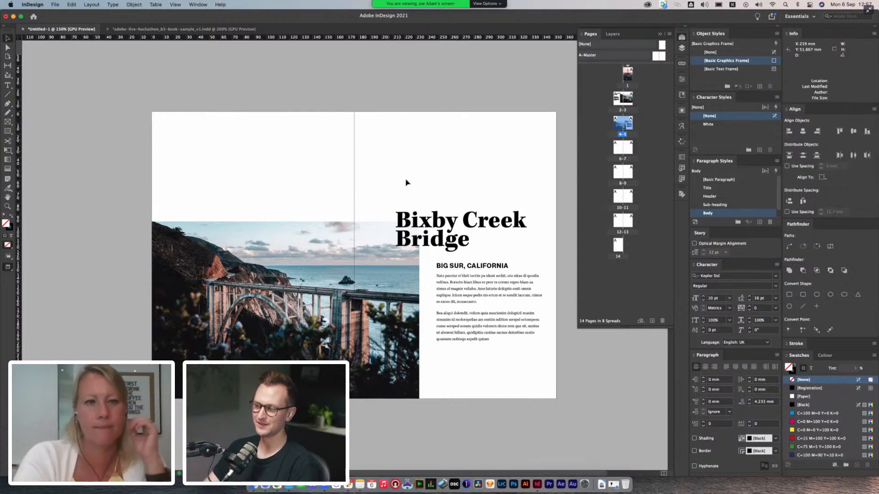
pyautogui.moveTo(384, 176); pyautogui.dragTo(387, 158)
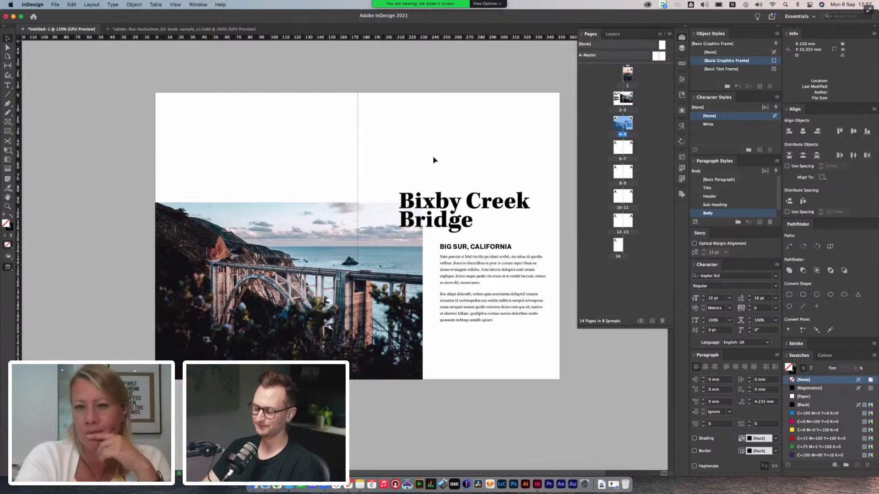
pyautogui.moveTo(436, 136); pyautogui.dragTo(415, 256)
pyautogui.moveTo(428, 64)
pyautogui.mouseDown()
pyautogui.moveTo(482, 238)
pyautogui.moveTo(404, 302)
pyautogui.mouseUp()
pyautogui.moveTo(406, 138); pyautogui.dragTo(449, 247)
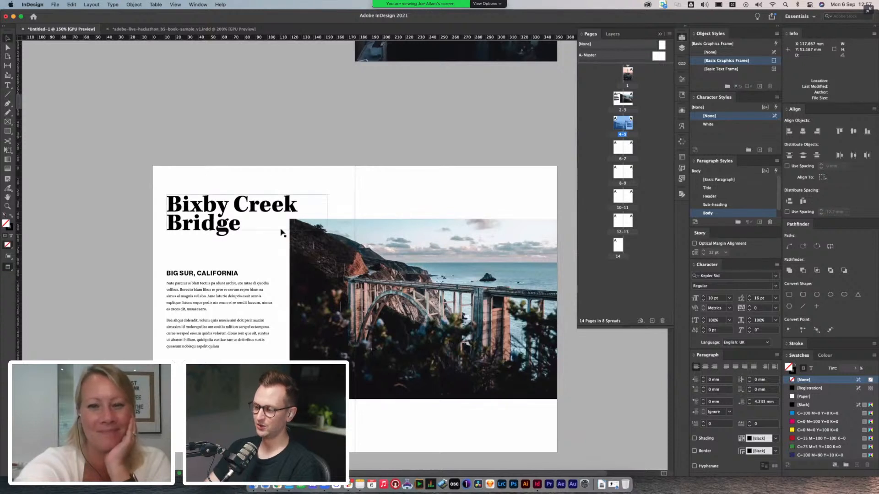
# - Return to Normal view so guides and frame edges show on the original spread
pyautogui.scroll(-2, 416, 199)
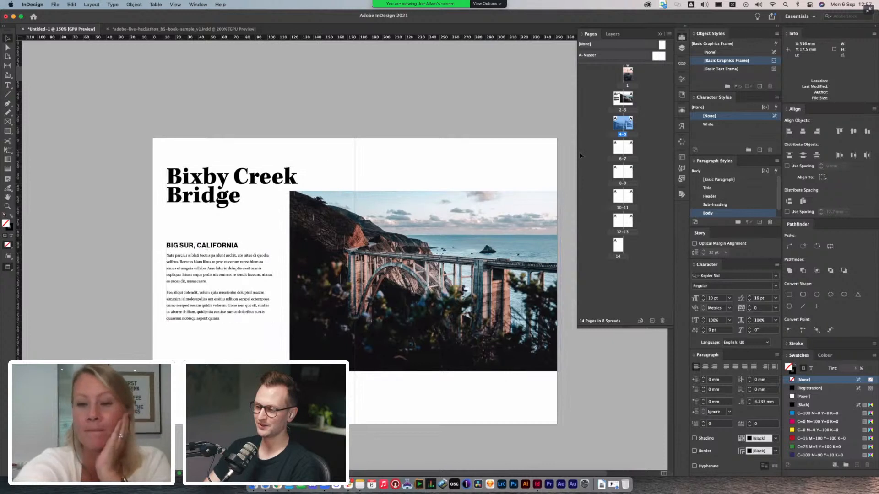
pyautogui.scroll(-4, 442, 172)
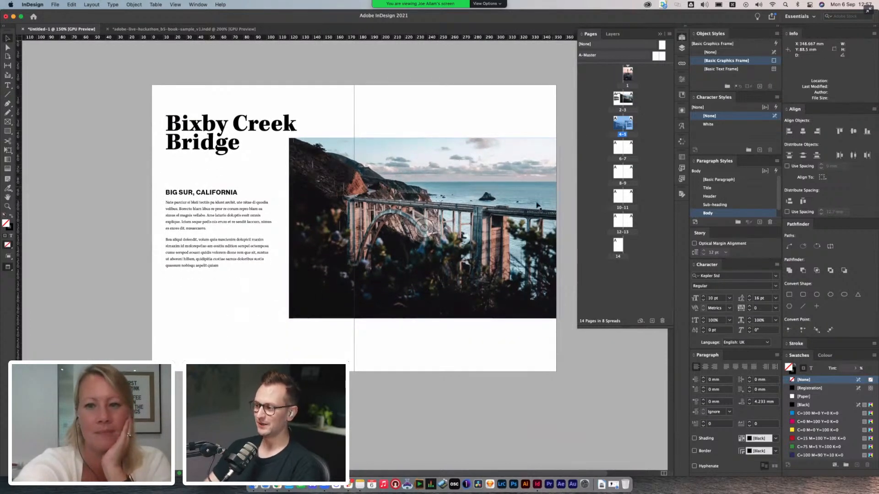
pyautogui.moveTo(485, 324); pyautogui.dragTo(473, 339)
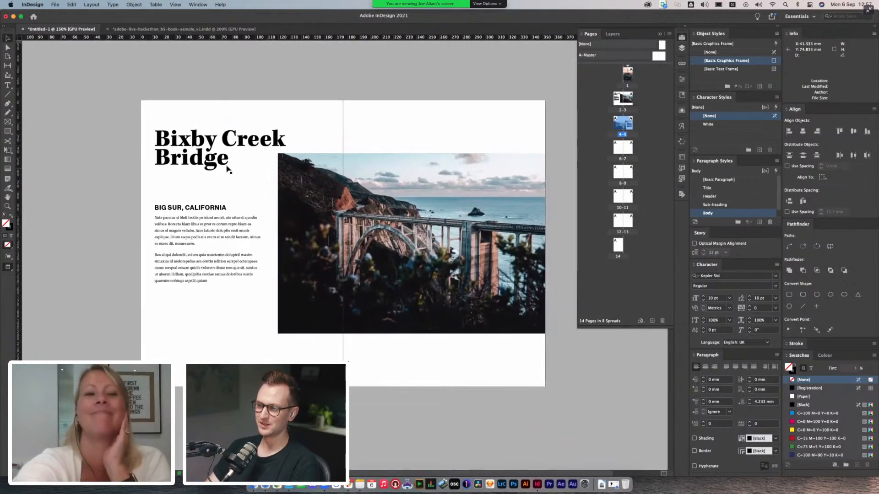
pyautogui.press('w')
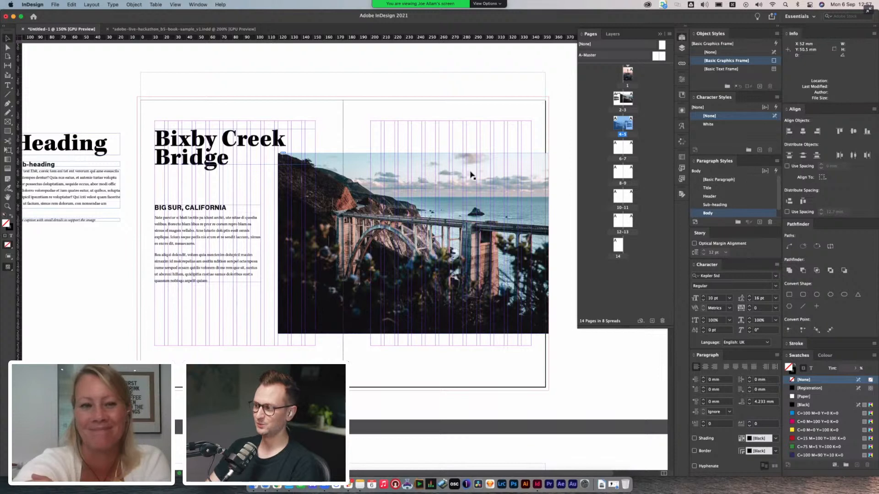
# - Bring the mirrored photo-left spread 4-5 into view at 125% zoom
pyautogui.scroll(-10, 416, 122)
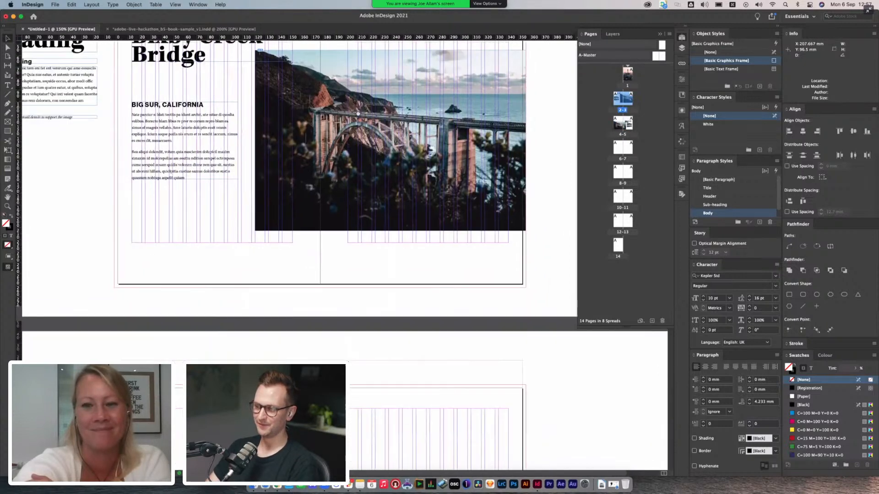
pyautogui.scroll(-3, 339, 105)
pyautogui.hscroll(2, 351, 145)
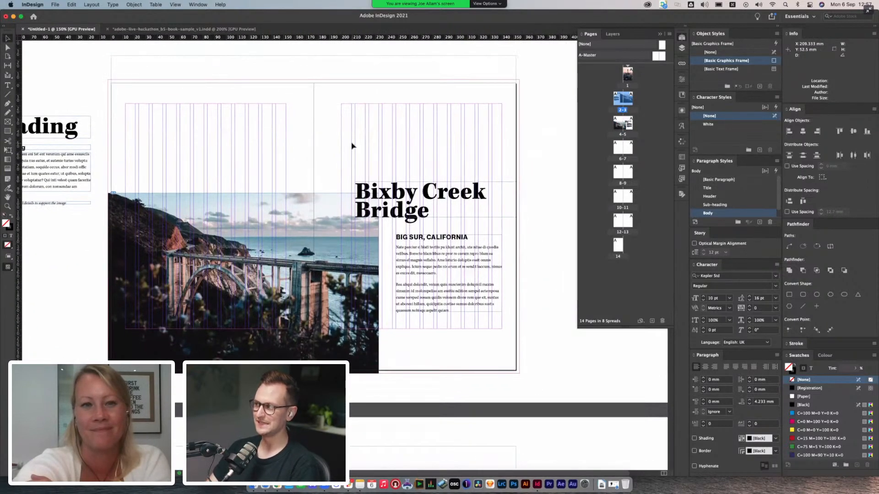
pyautogui.moveTo(323, 158); pyautogui.dragTo(429, 134)
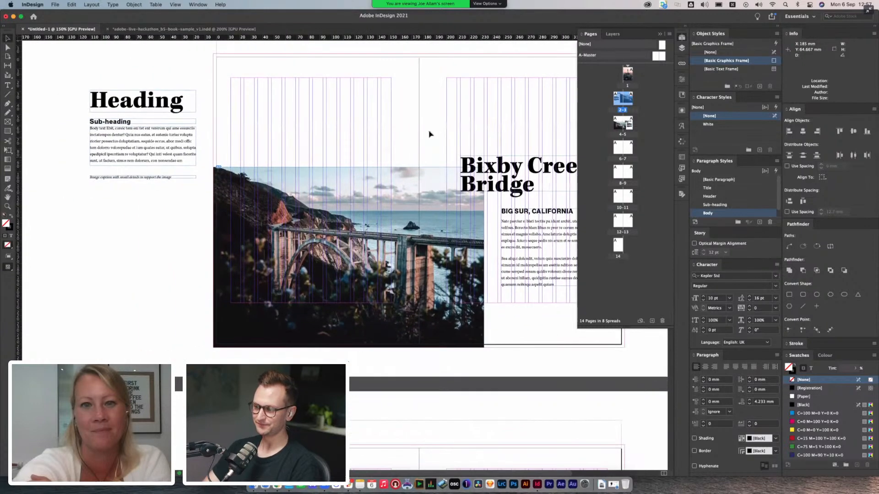
pyautogui.press('super+minus')
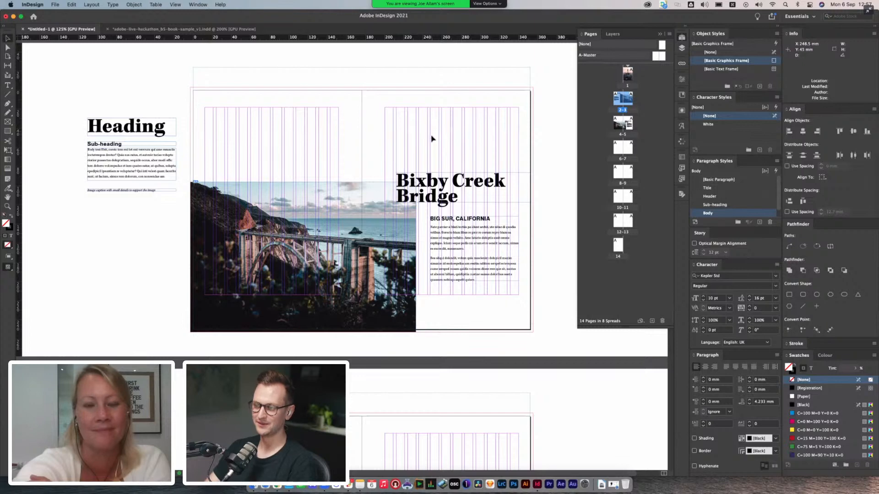
pyautogui.moveTo(425, 131); pyautogui.dragTo(417, 191)
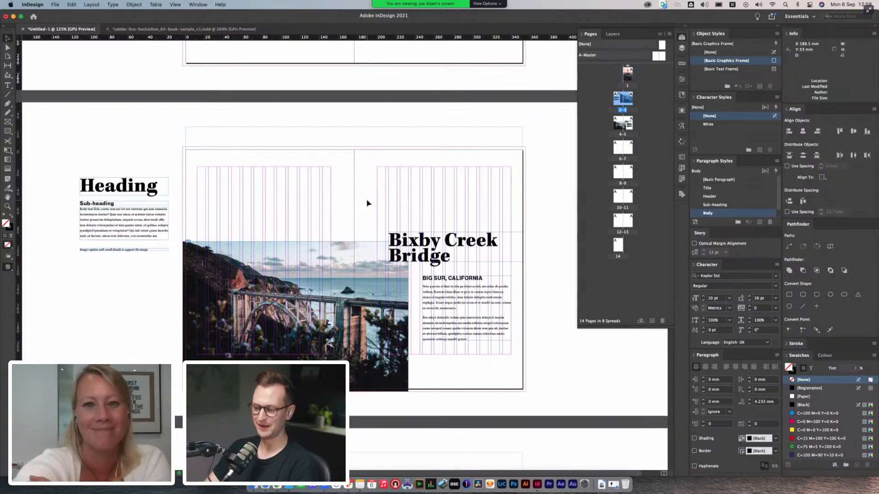
pyautogui.scroll(-5, 367, 202)
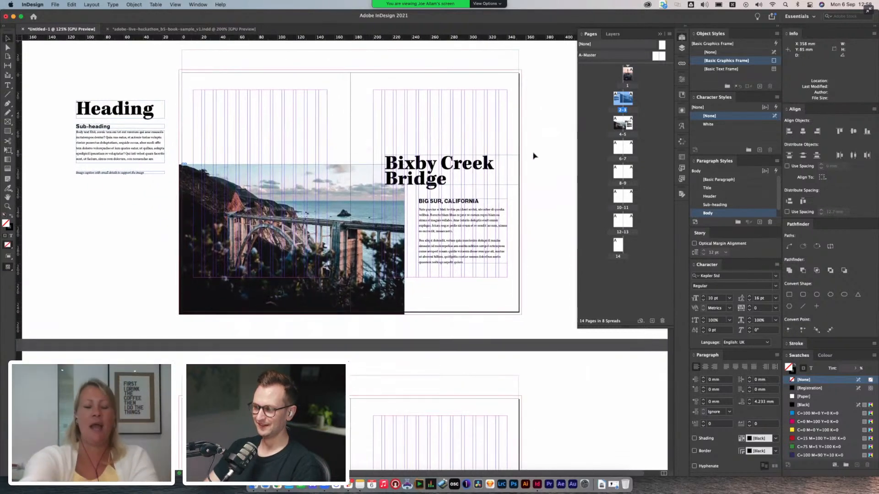